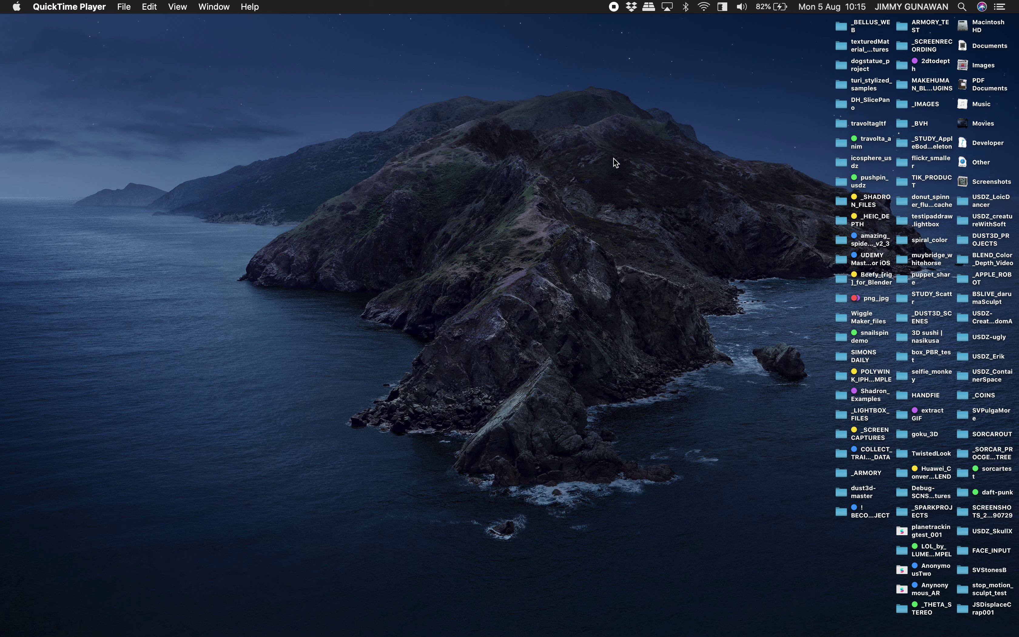
Open the DH_SlicePano folder and launch Blender 2.81 Alpha from it
double_click(839, 105)
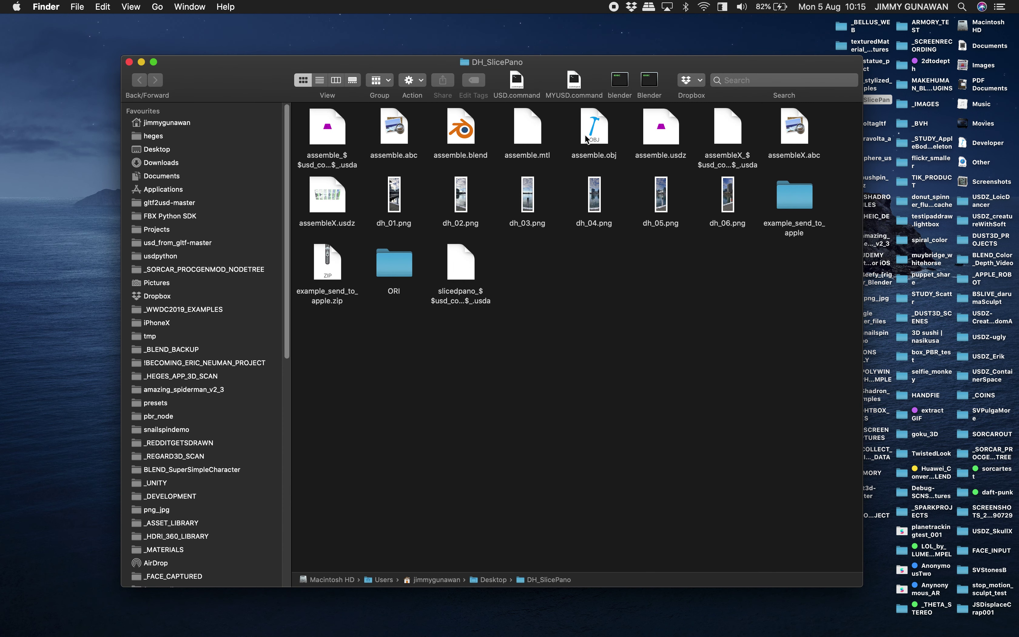
click(651, 83)
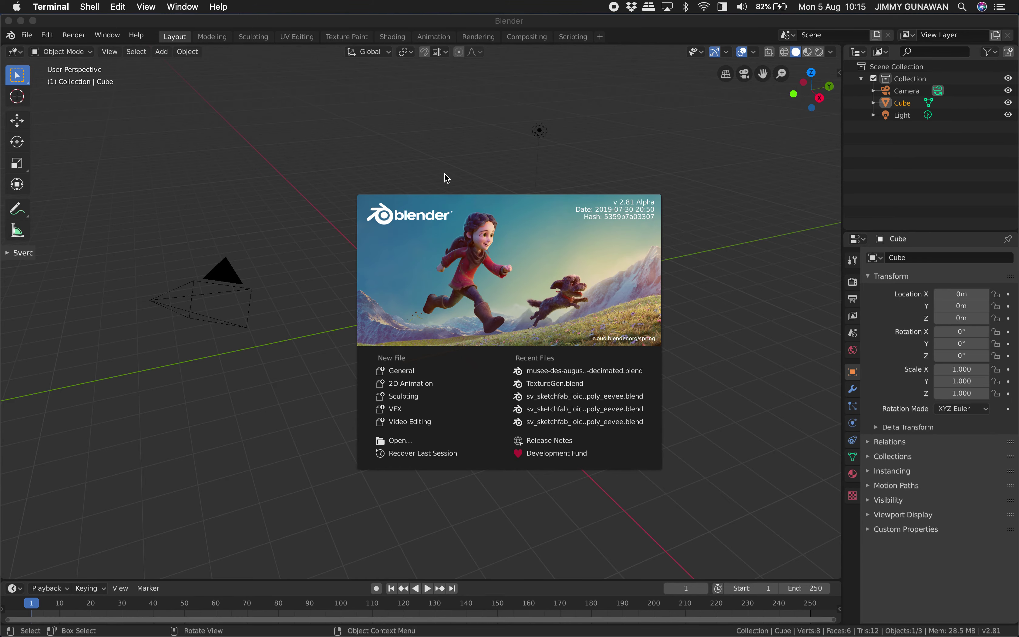
click(496, 164)
middle_drag(496, 164, 475, 222)
scroll(505, 208, down, 3)
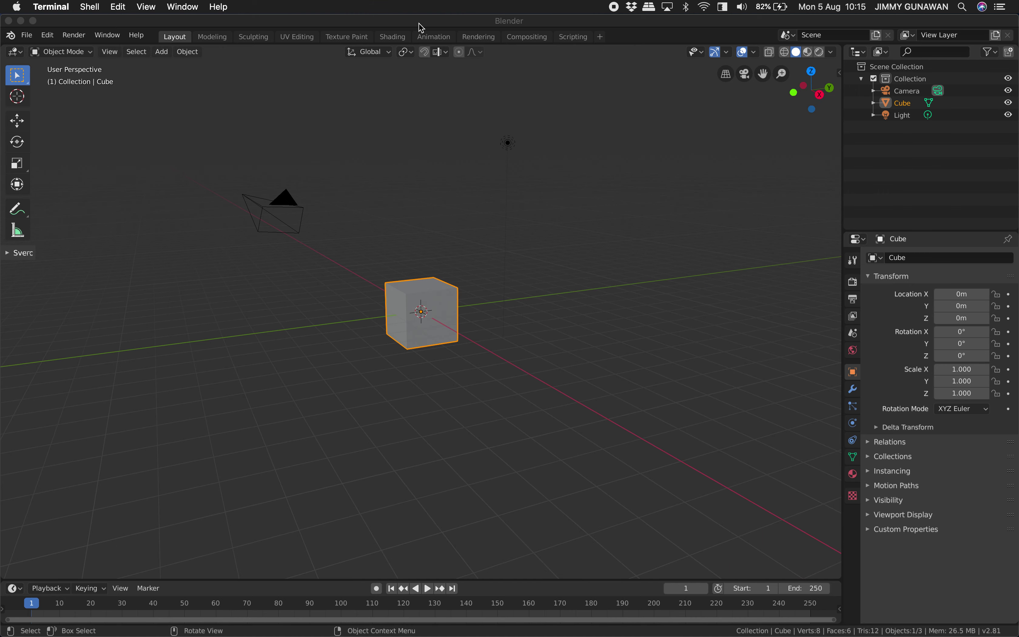
drag(419, 23, 421, 25)
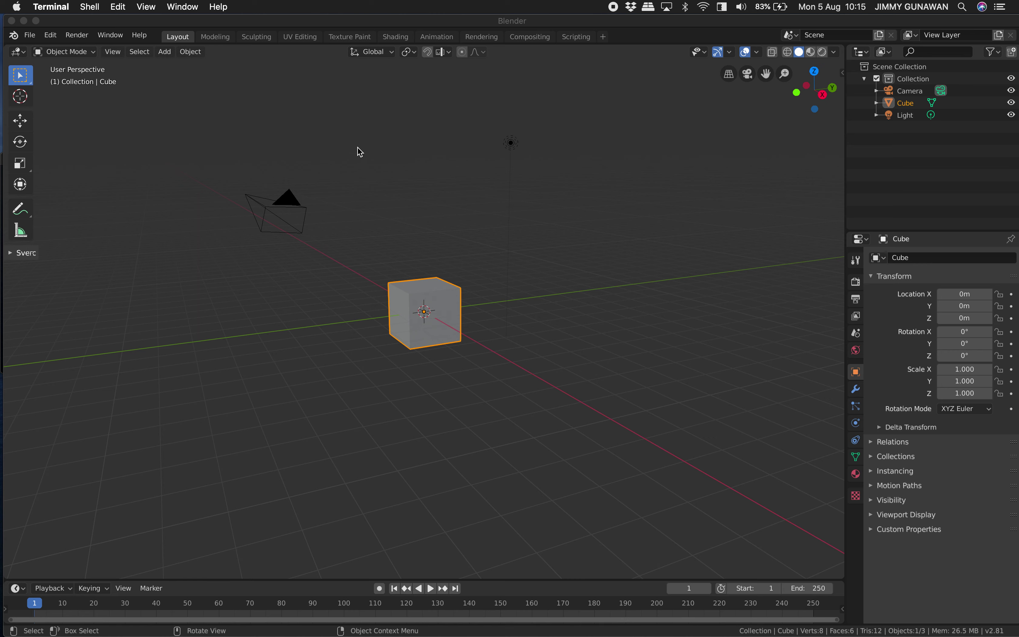
mouse_move(341, 178)
middle_down()
mouse_move(332, 177)
mouse_move(349, 181)
mouse_move(337, 186)
middle_up()
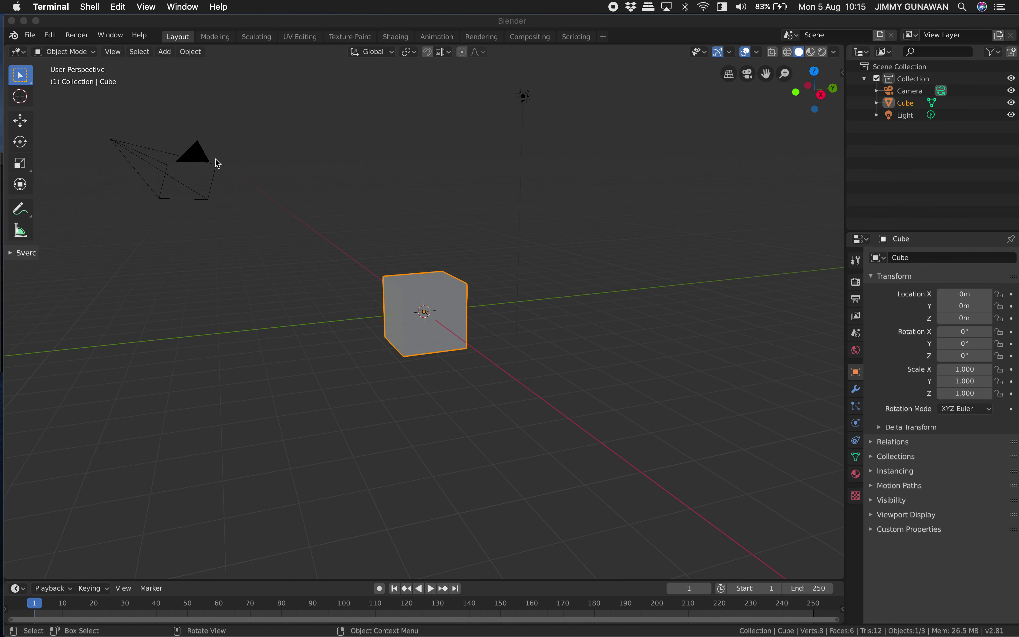
drag(226, 23, 262, 51)
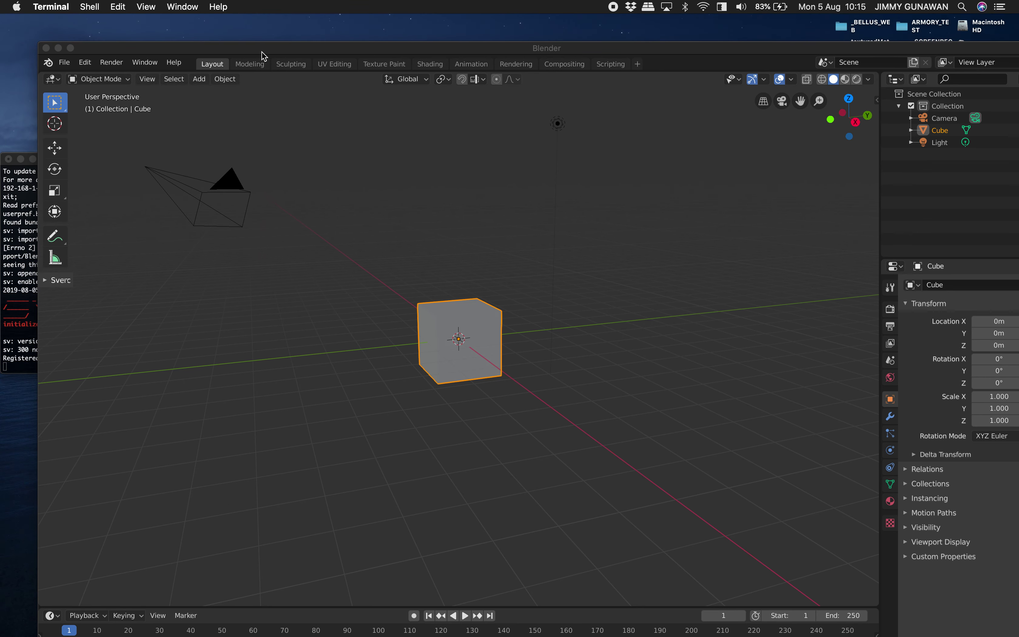
click(229, 186)
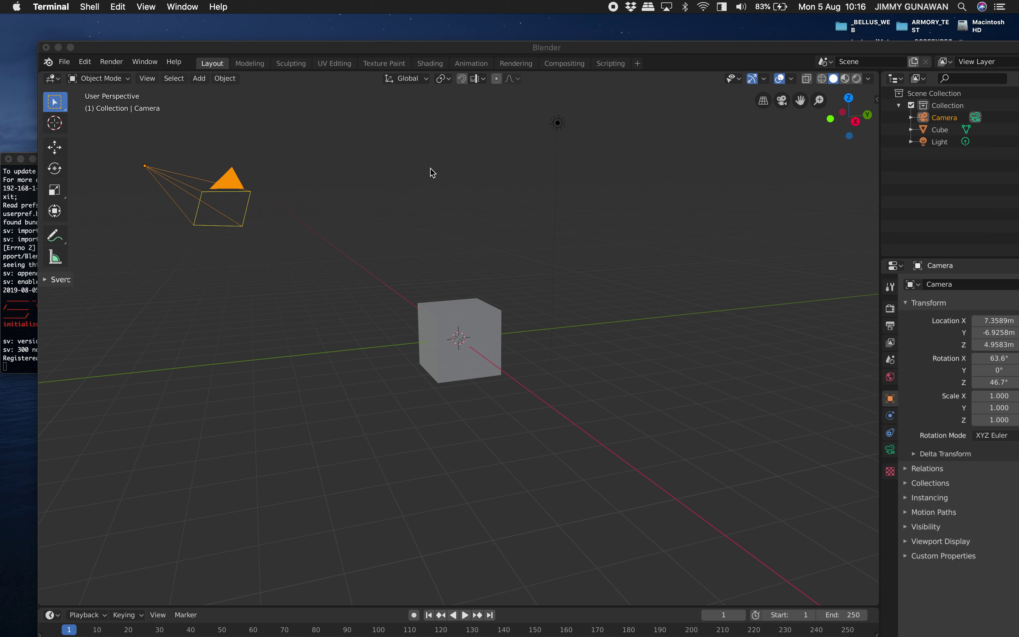
click(555, 126)
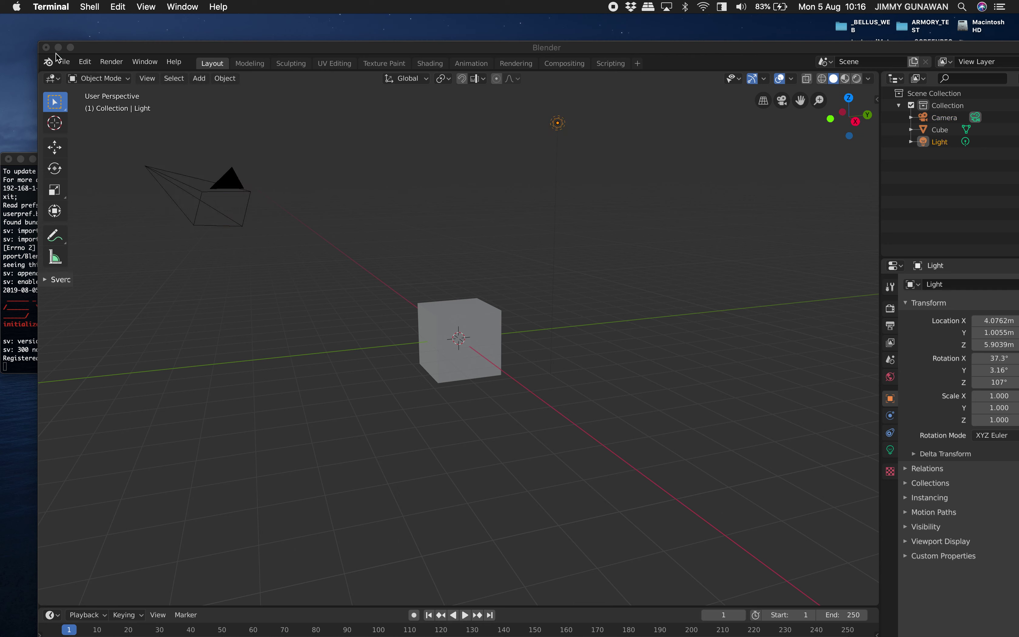
click(46, 47)
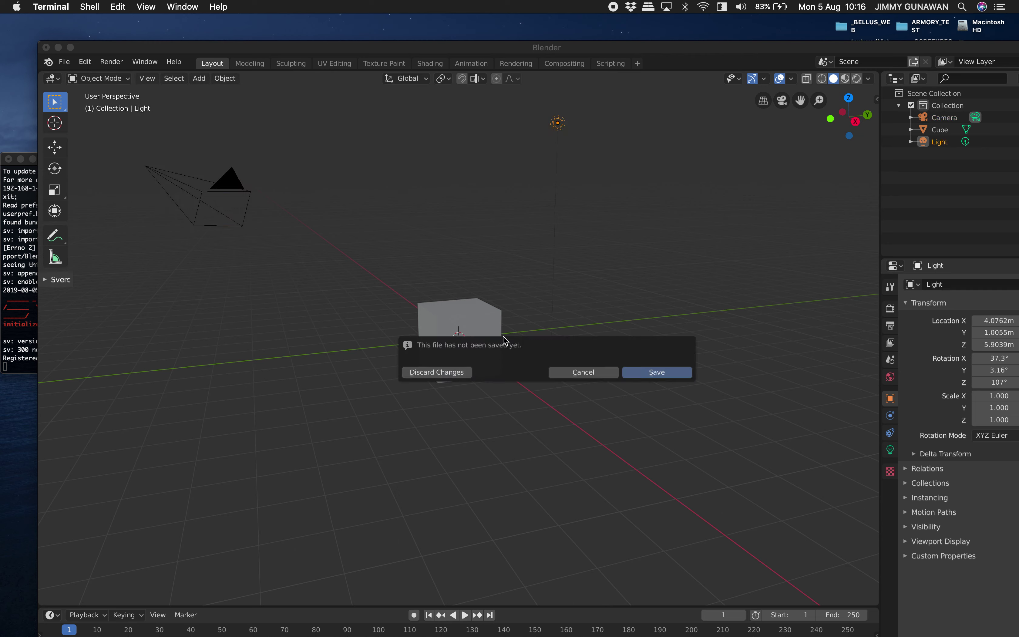
click(463, 374)
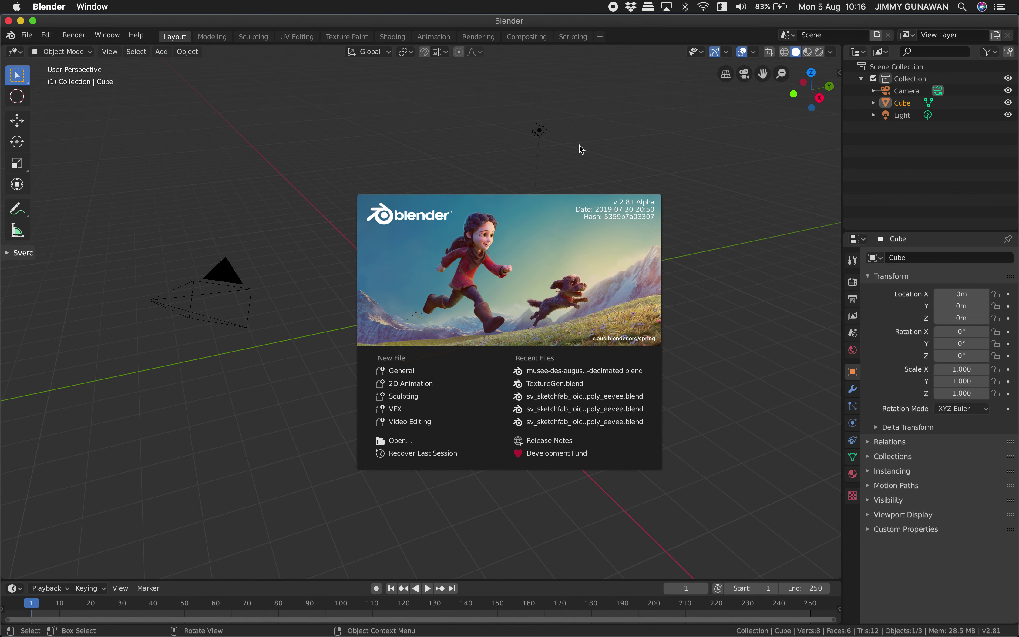
click(470, 166)
Select the default camera and light and delete them
middle_drag(475, 166, 499, 155)
click(568, 105)
click(564, 112)
click(372, 224)
click(435, 280)
middle_drag(496, 216, 486, 211)
key(a)
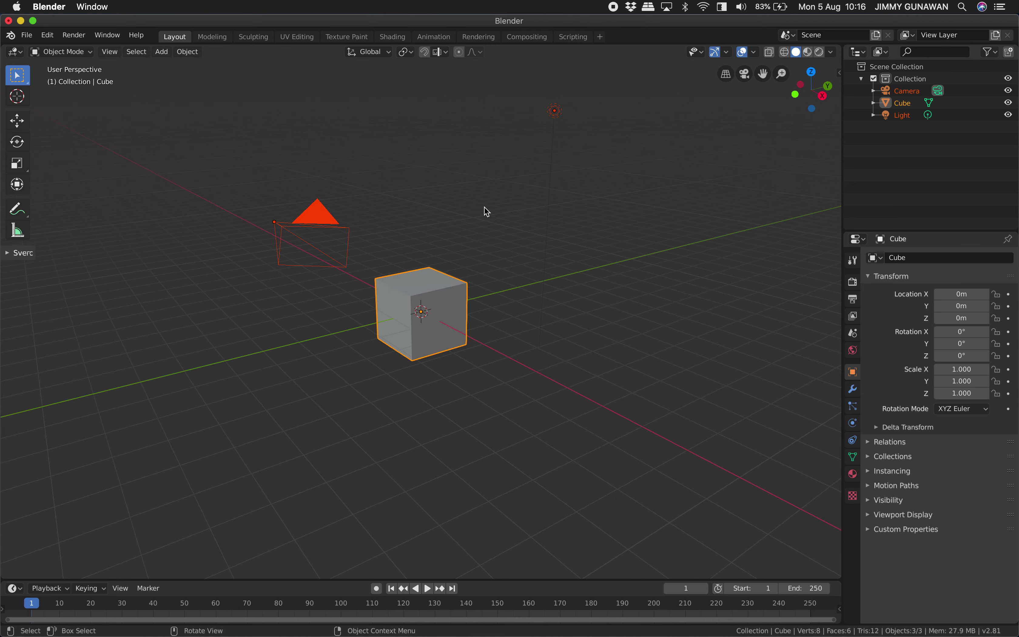
click(555, 110)
shift+click(330, 220)
key(x)
click(329, 218)
Make the Blender window fullscreen and select the remaining cube
click(32, 21)
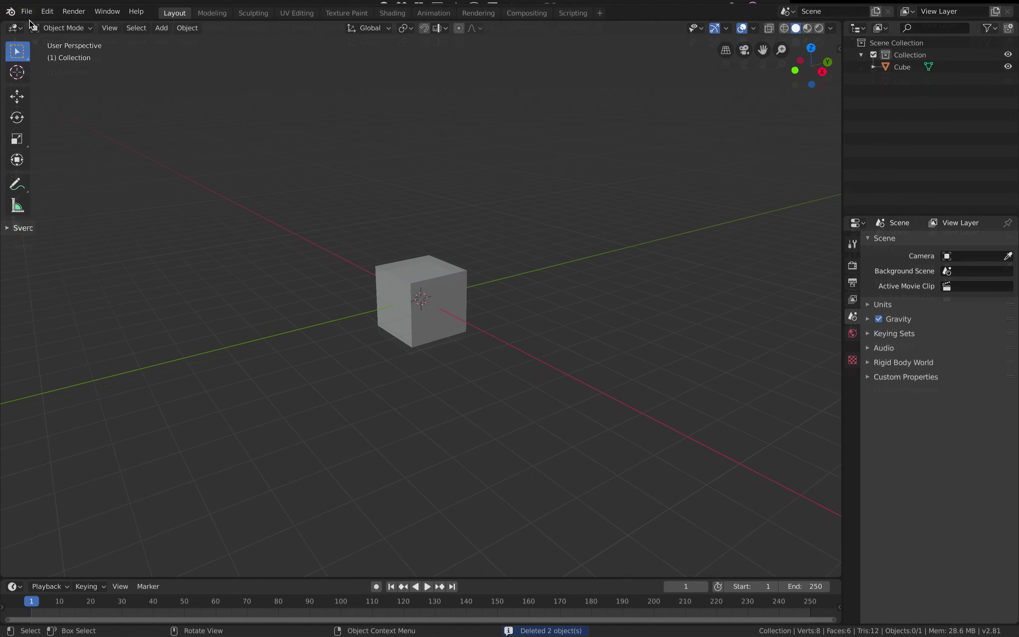
middle_drag(394, 280, 423, 273)
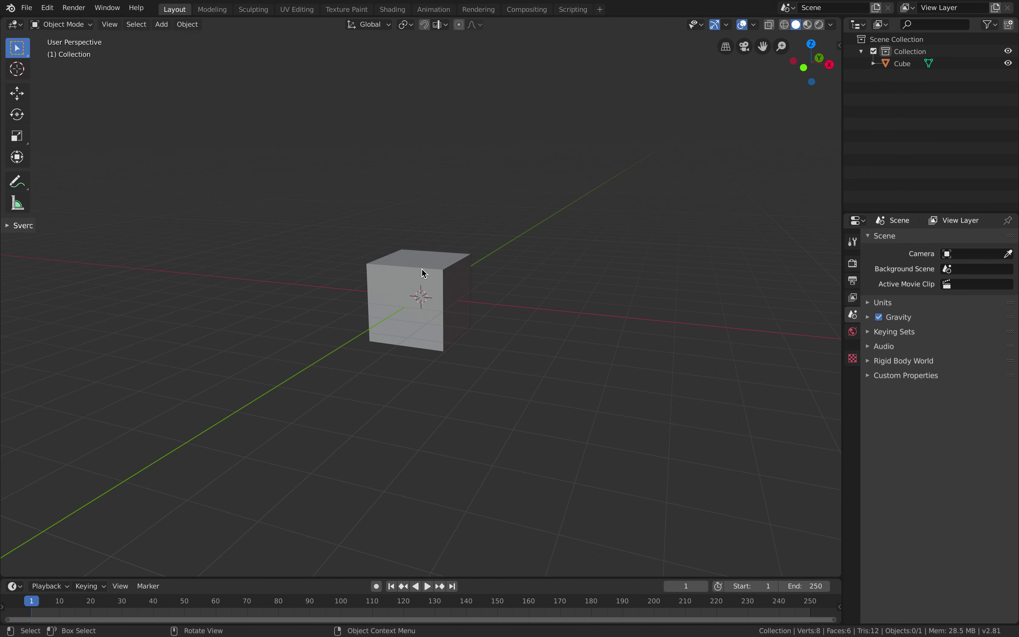
click(423, 271)
scroll(458, 286, up, 1)
scroll(472, 290, down, 1)
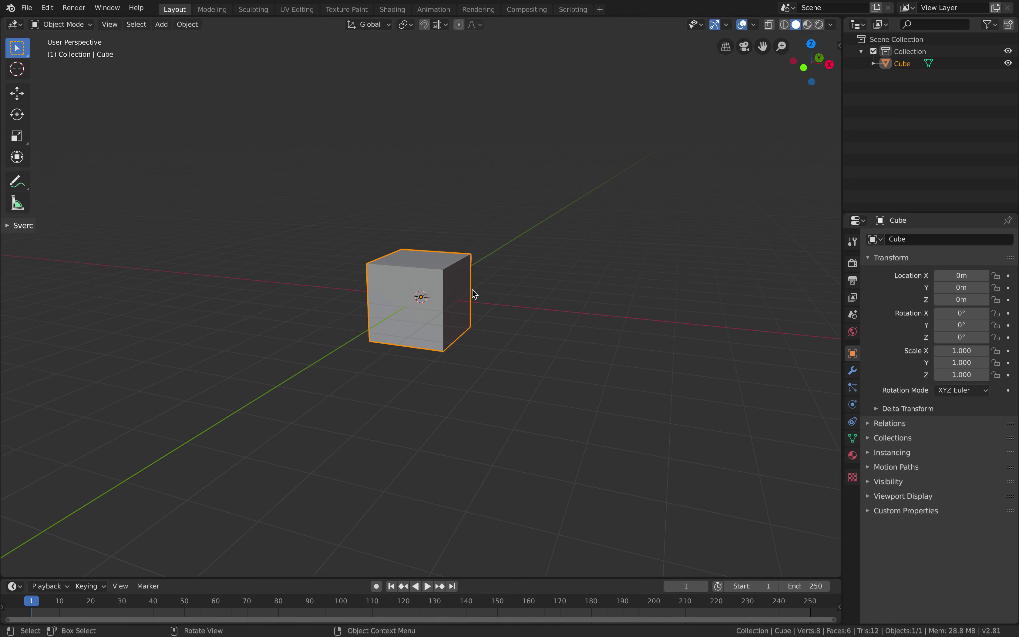
middle_drag(472, 290, 476, 286)
scroll(476, 286, up, 2)
scroll(476, 287, down, 2)
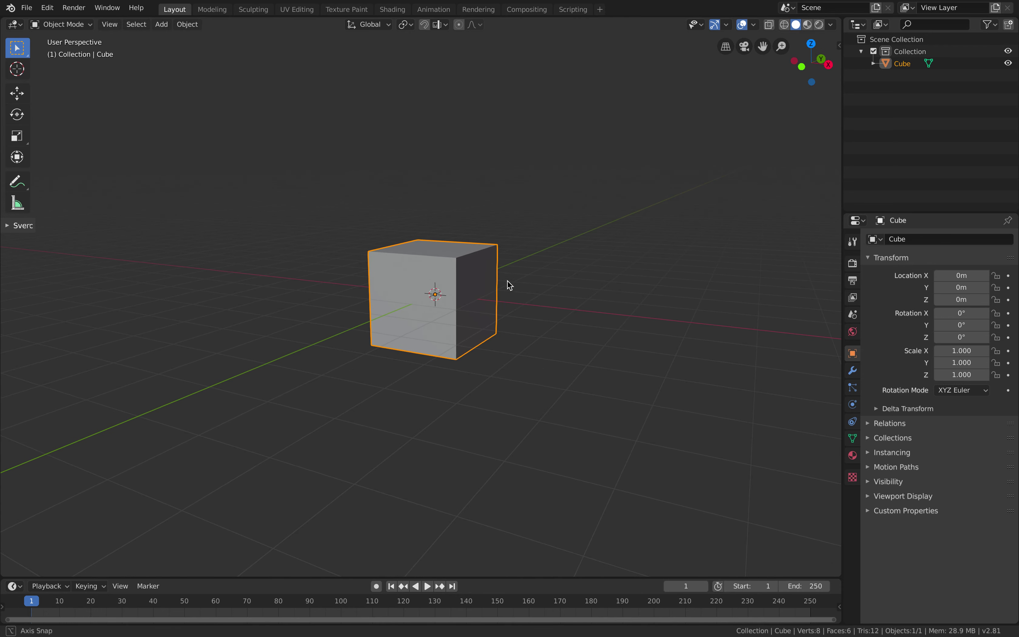
middle_drag(508, 281, 473, 264)
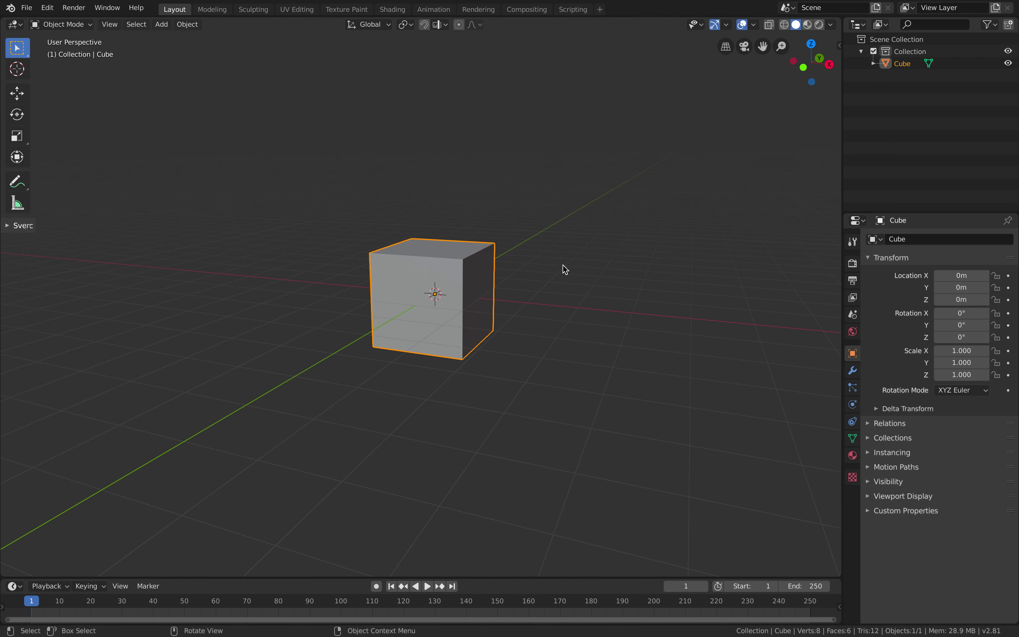
In Edit Mode, merge all eight cube vertices At Center into one vertex
key(Tab)
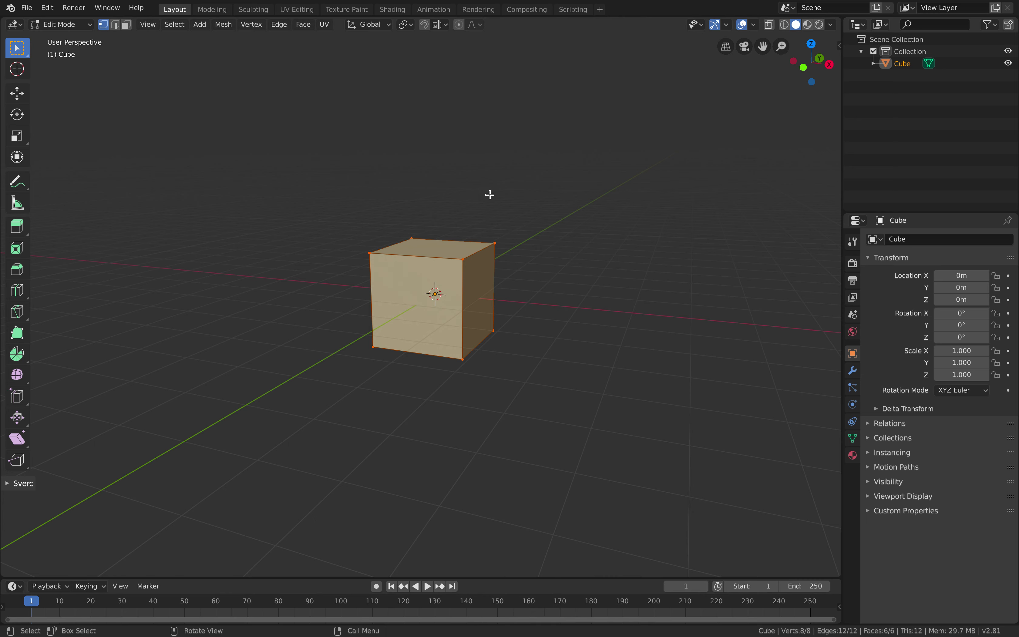
key(F3)
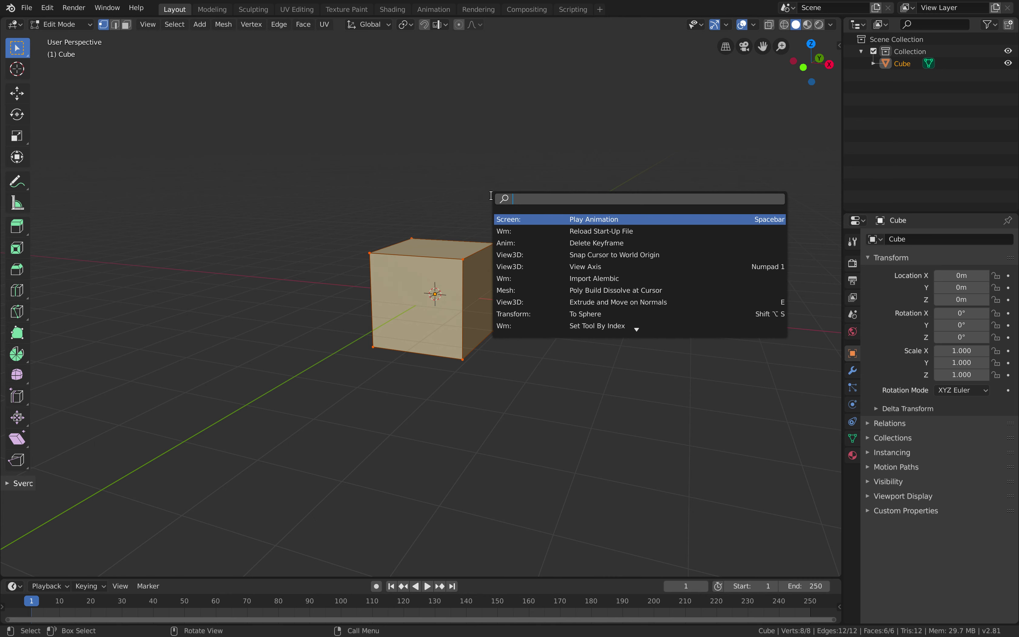
text(merge)
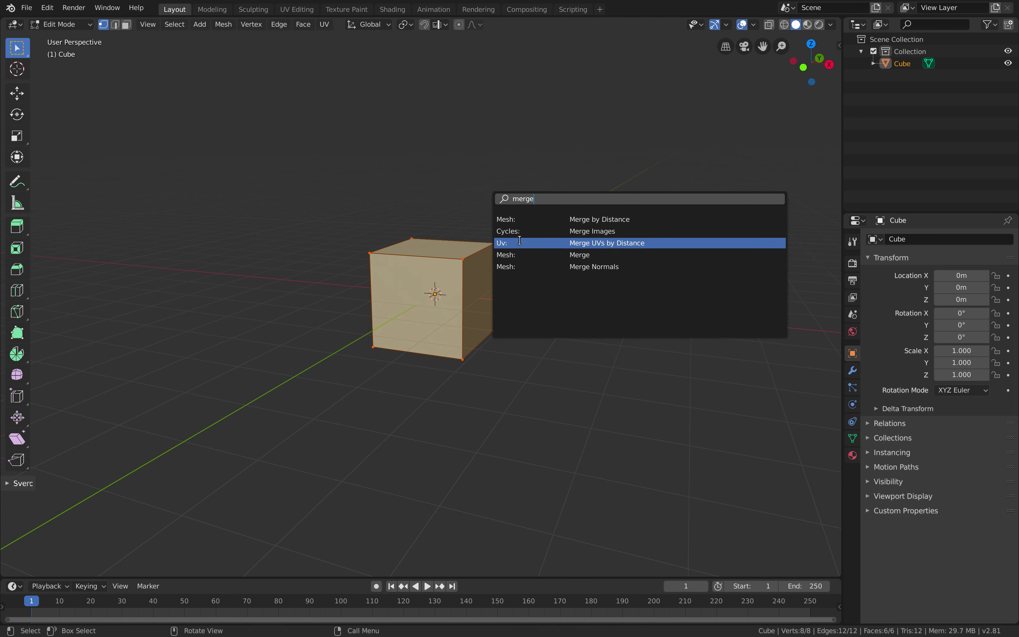
click(576, 254)
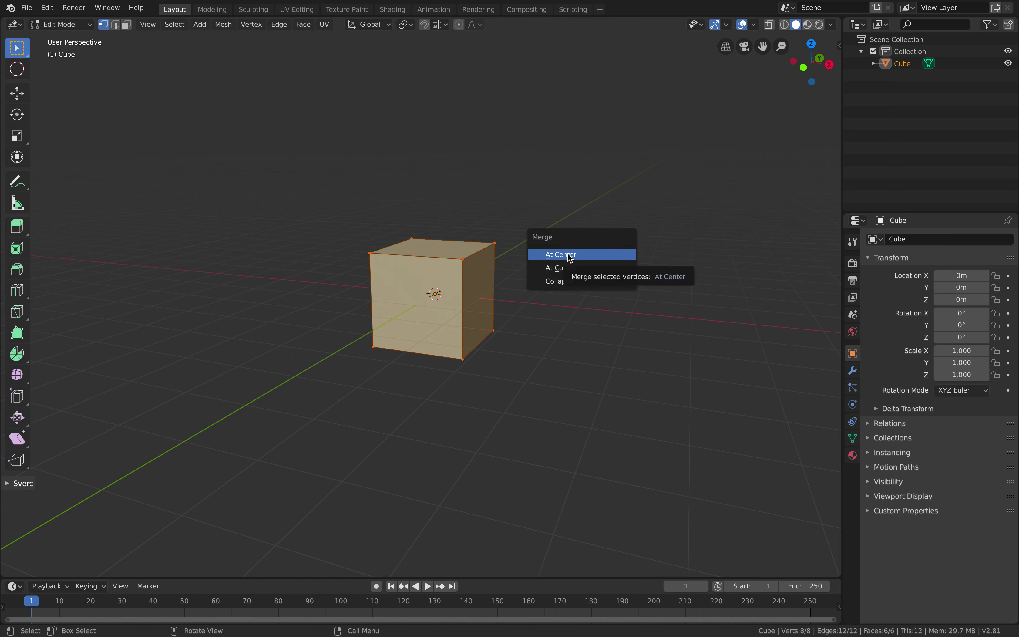
click(583, 255)
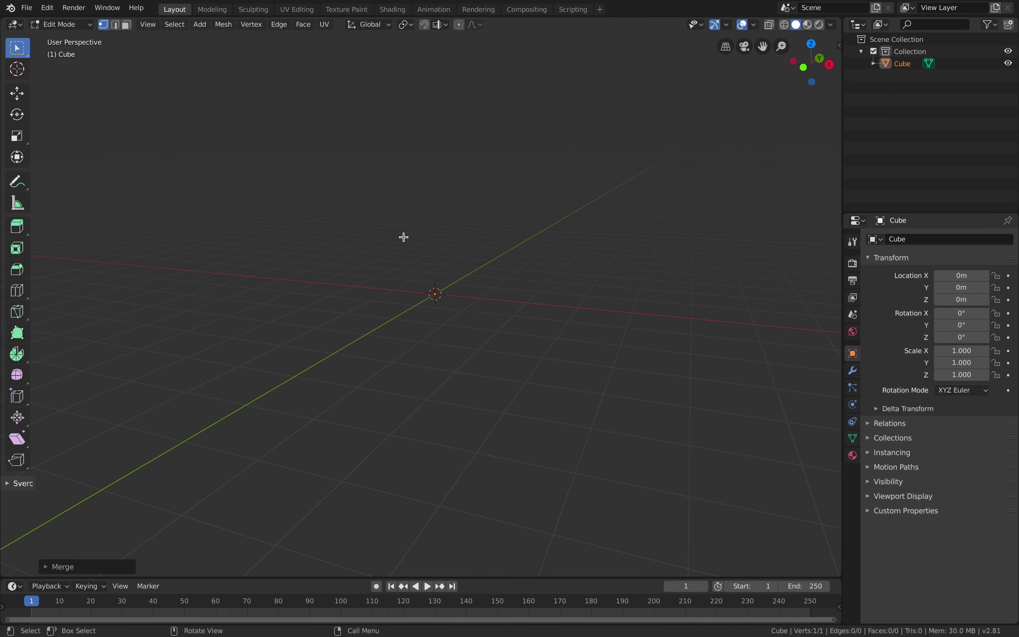
Extrude the vertex four times into a bent five-vertex chain, then return to Object Mode
middle_drag(442, 285, 426, 231)
middle_drag(440, 351, 470, 281)
key(e)
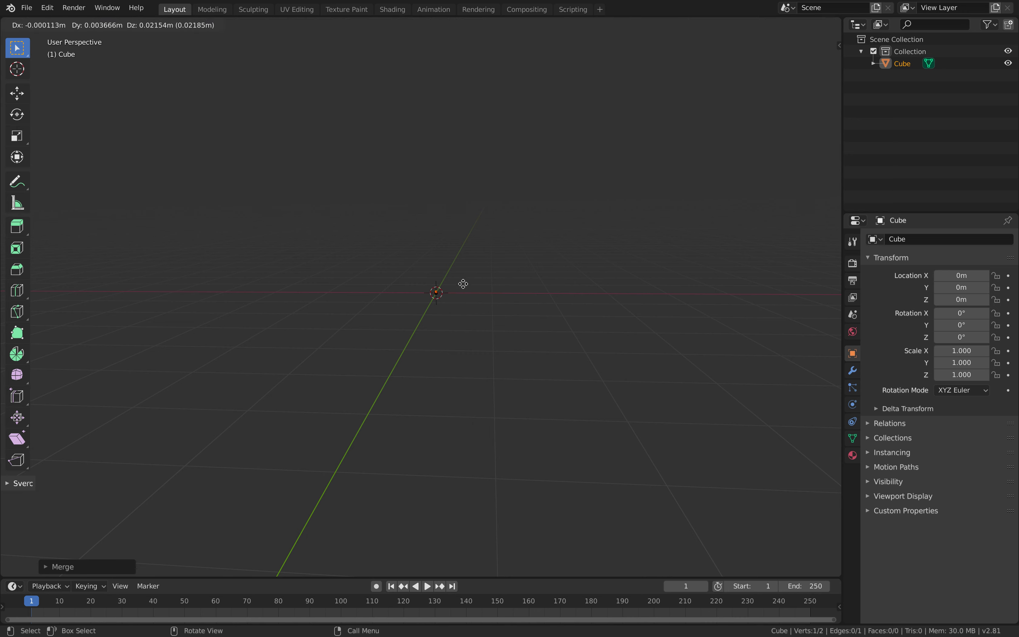
click(496, 273)
key(e)
click(530, 284)
key(e)
click(580, 304)
key(e)
click(591, 317)
middle_drag(591, 316, 490, 273)
key(Tab)
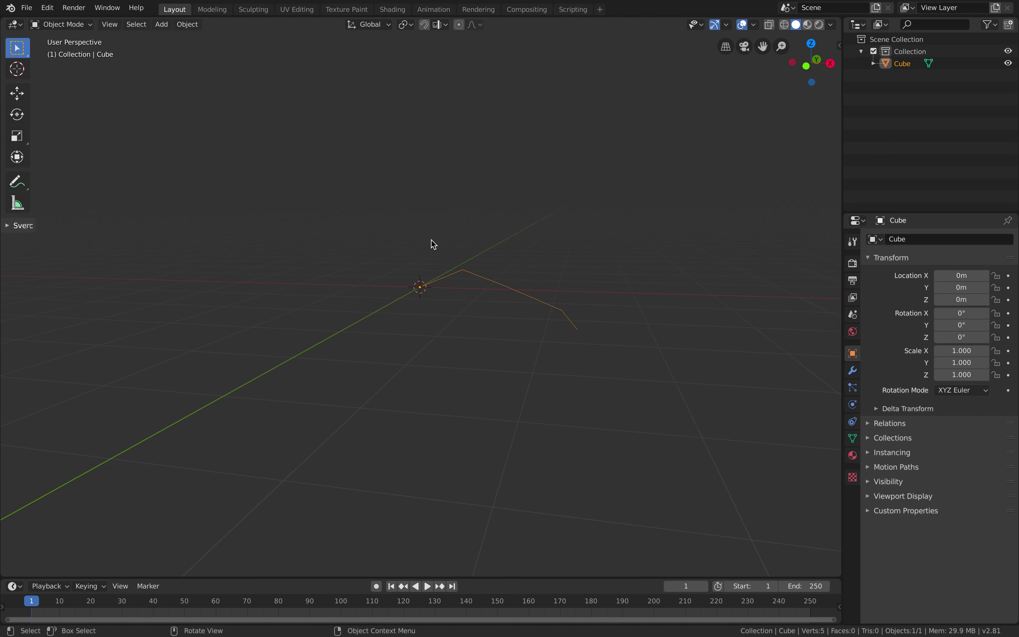
middle_drag(432, 244, 519, 269)
Add a Mirror modifier to the vertex chain
click(853, 371)
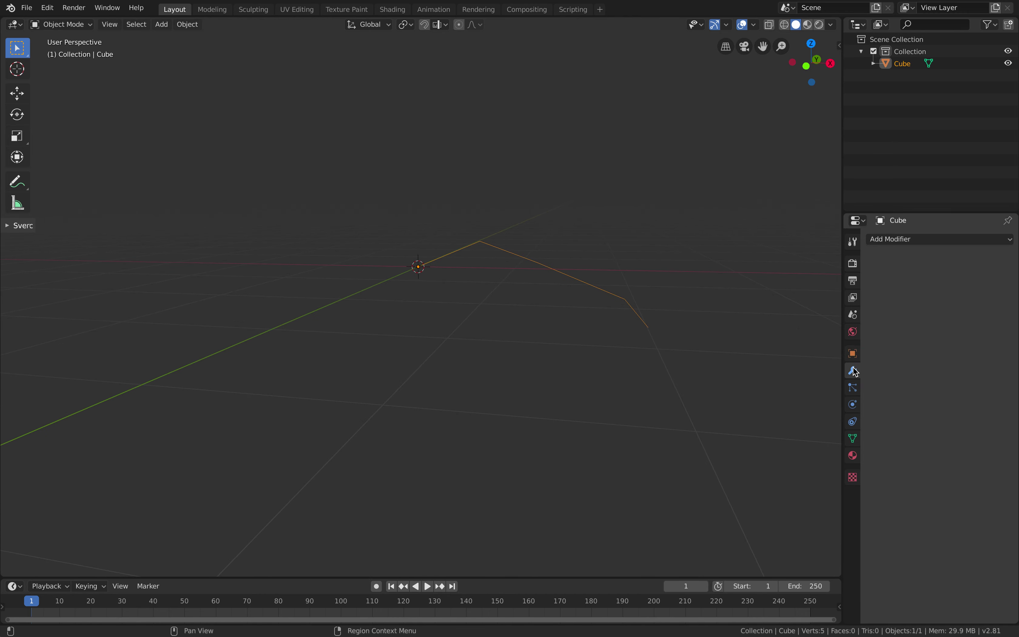
click(916, 240)
click(805, 360)
middle_drag(657, 303, 615, 253)
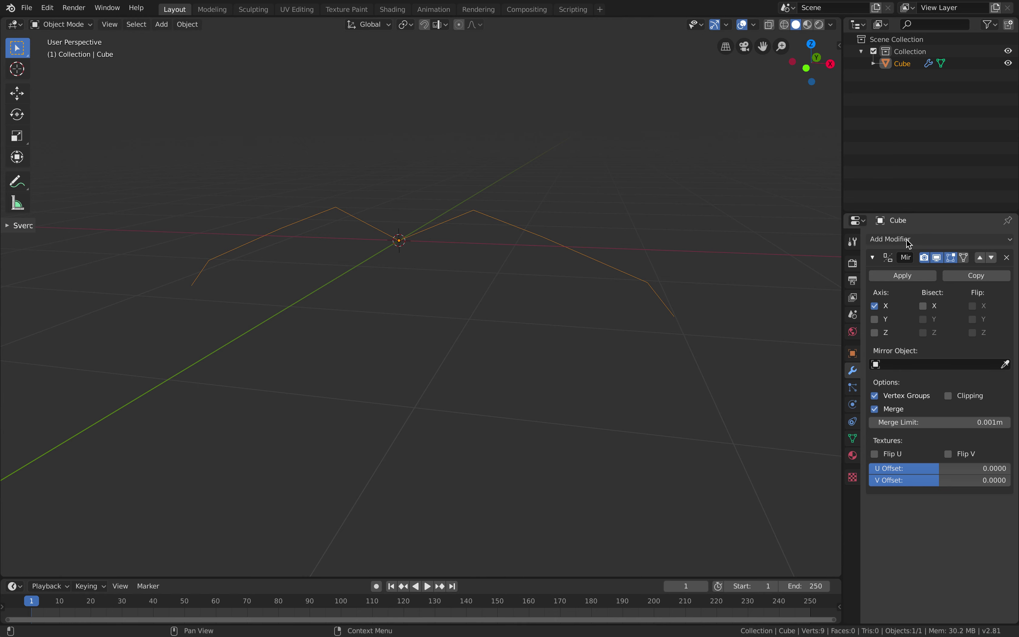
Add a Skin modifier below the Mirror to give the chain solid geometry
drag(840, 207, 752, 256)
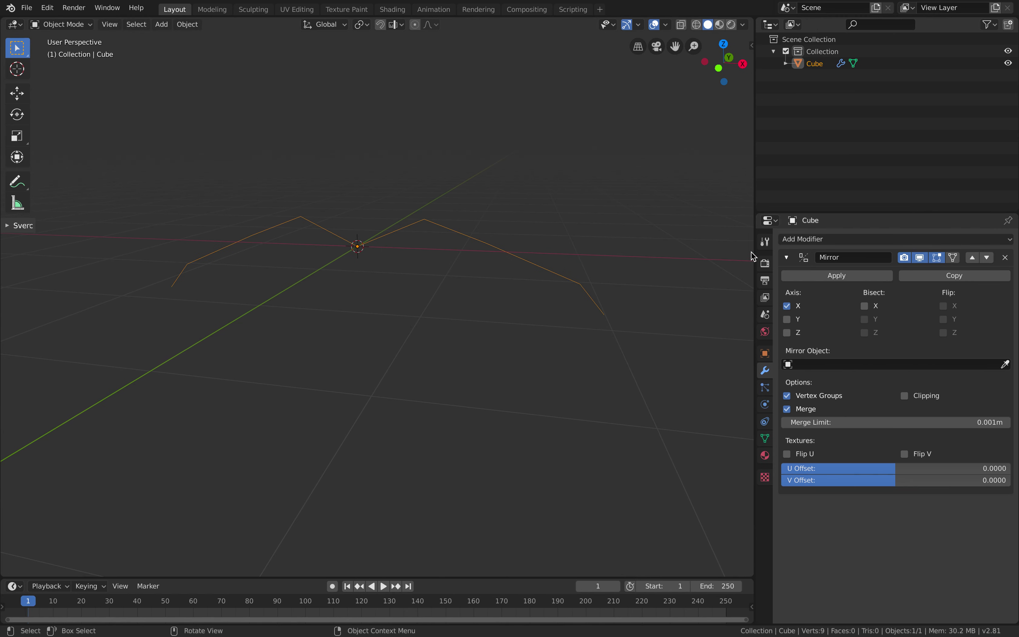
click(838, 246)
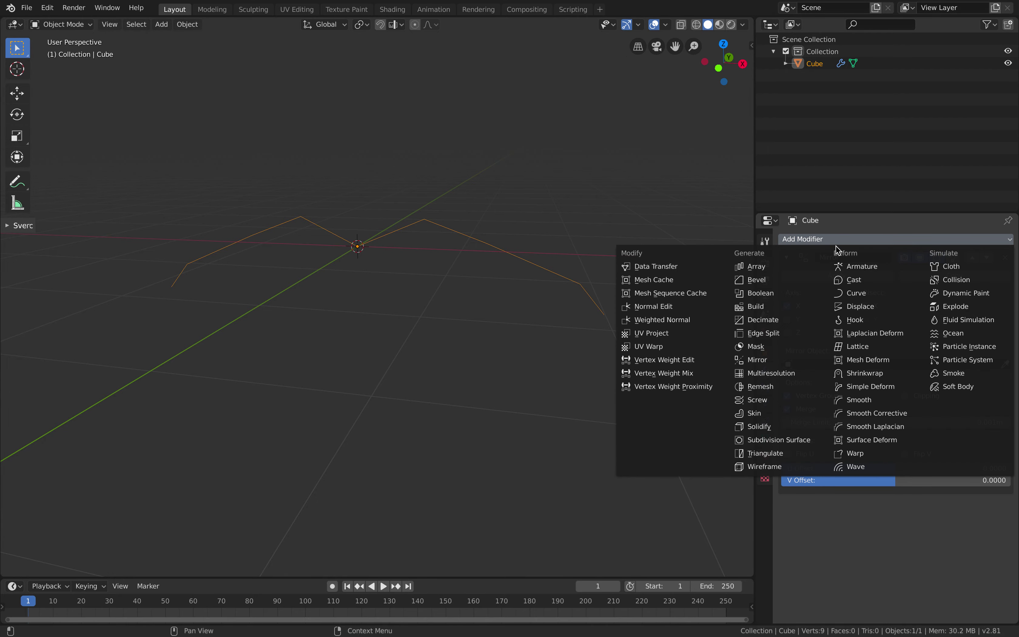
click(779, 419)
middle_drag(484, 270, 519, 323)
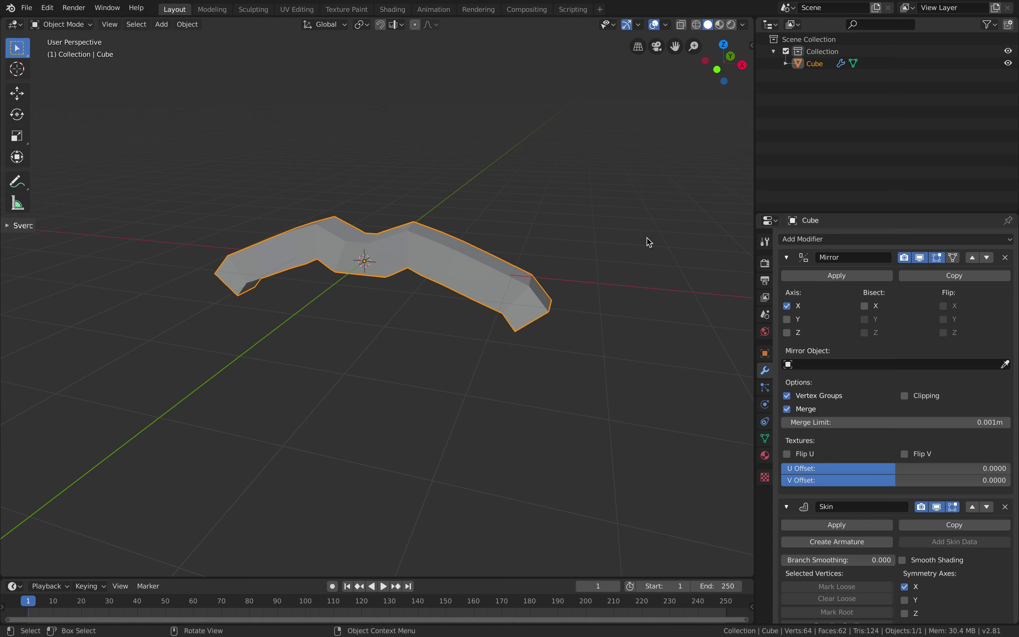
From File > Save, create a BLEND_SimpleCharacter folder on the Desktop and open it
click(26, 8)
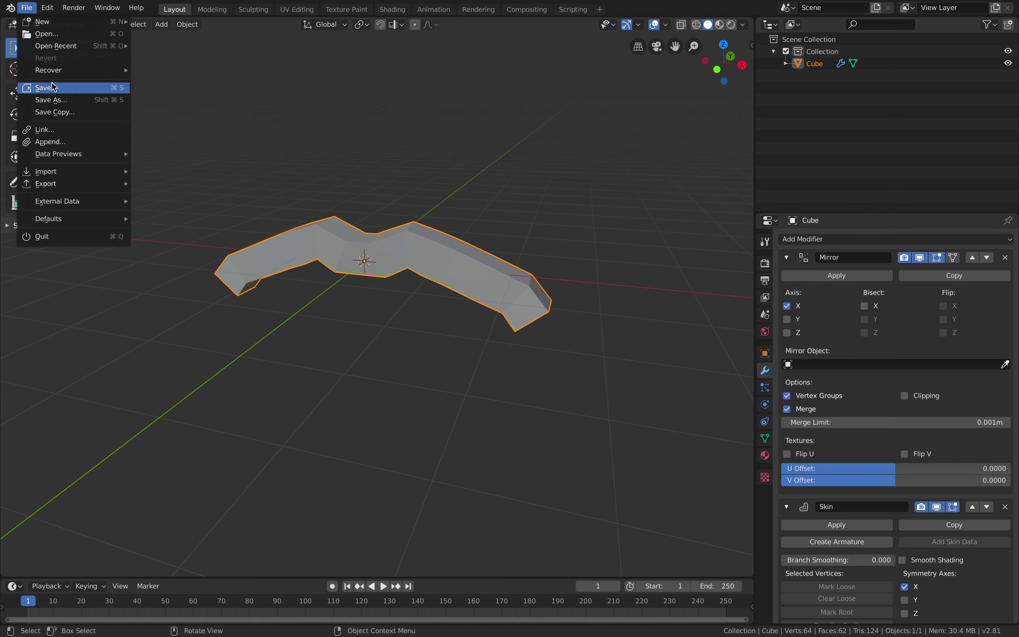
click(43, 88)
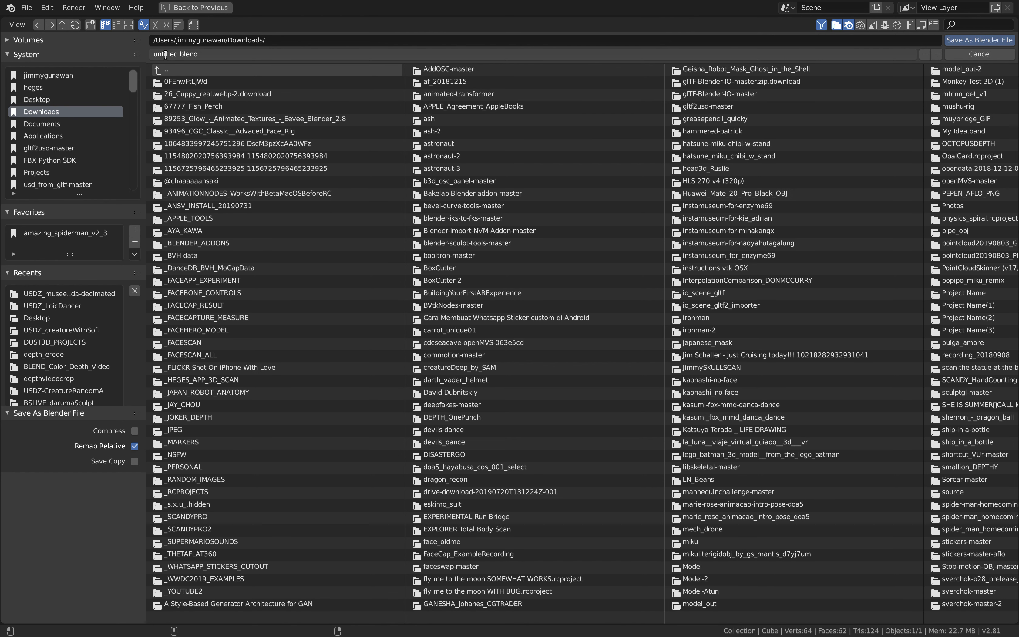
click(71, 101)
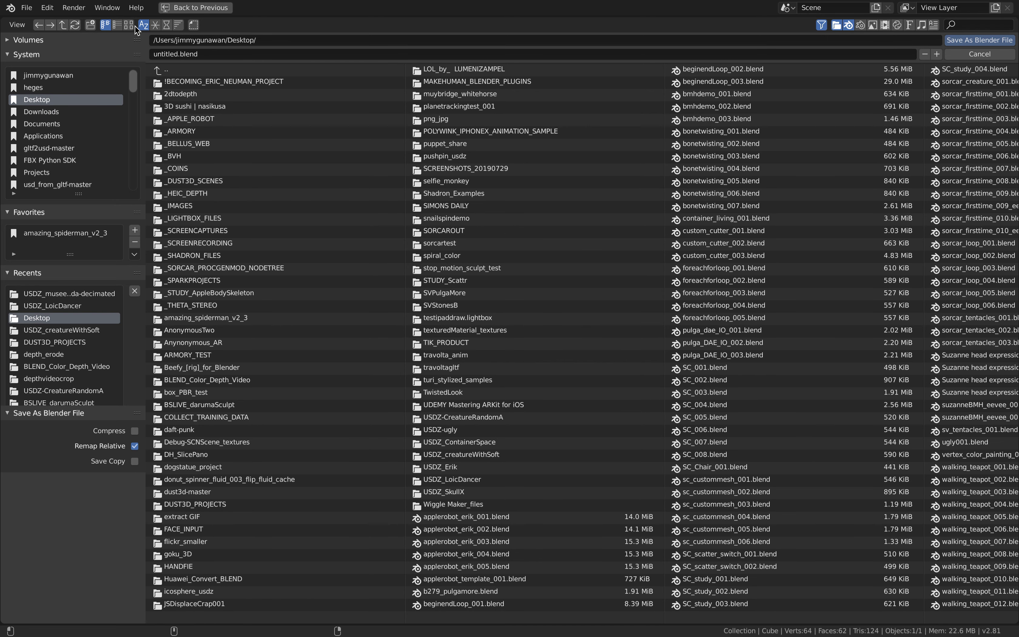
click(93, 24)
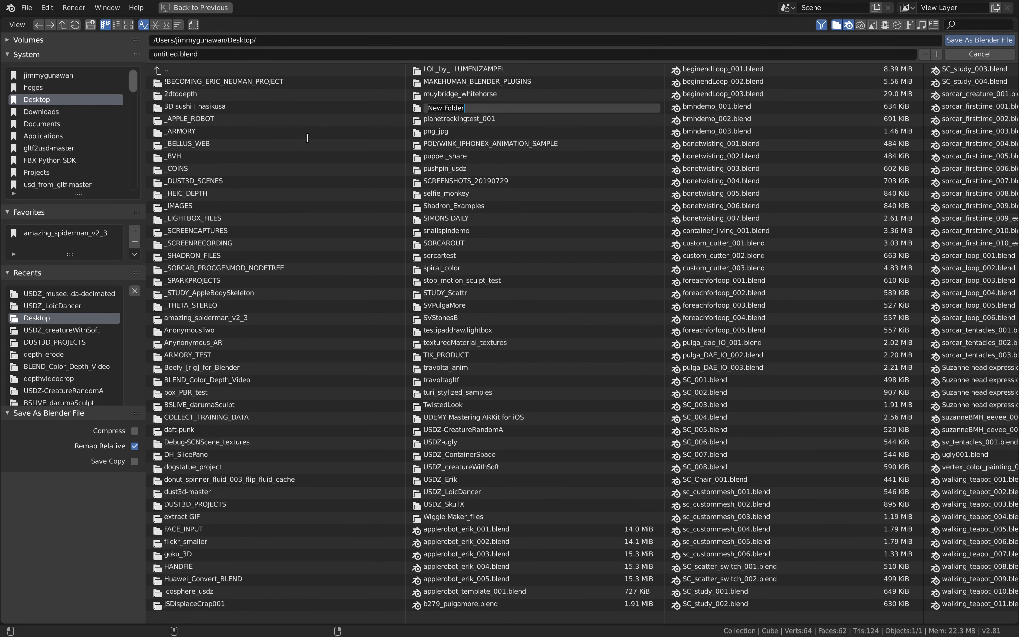
text(USDZ_SimpleCharacter)
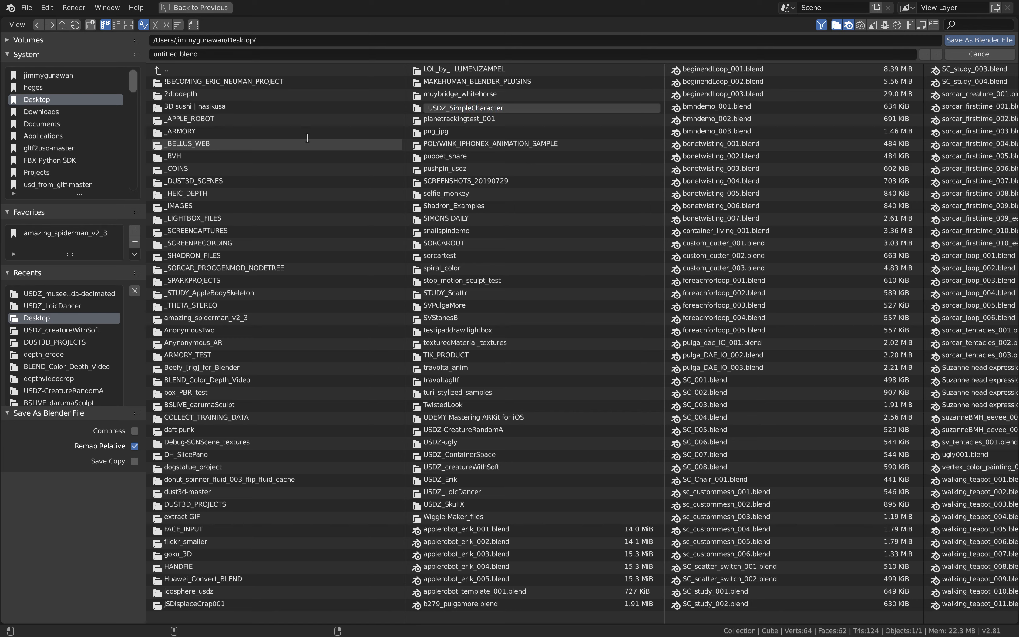
key(BackSpace)
key(BackSpace)
key(BackSpace)
key(BackSpace)
text(BLEND)
key(Return)
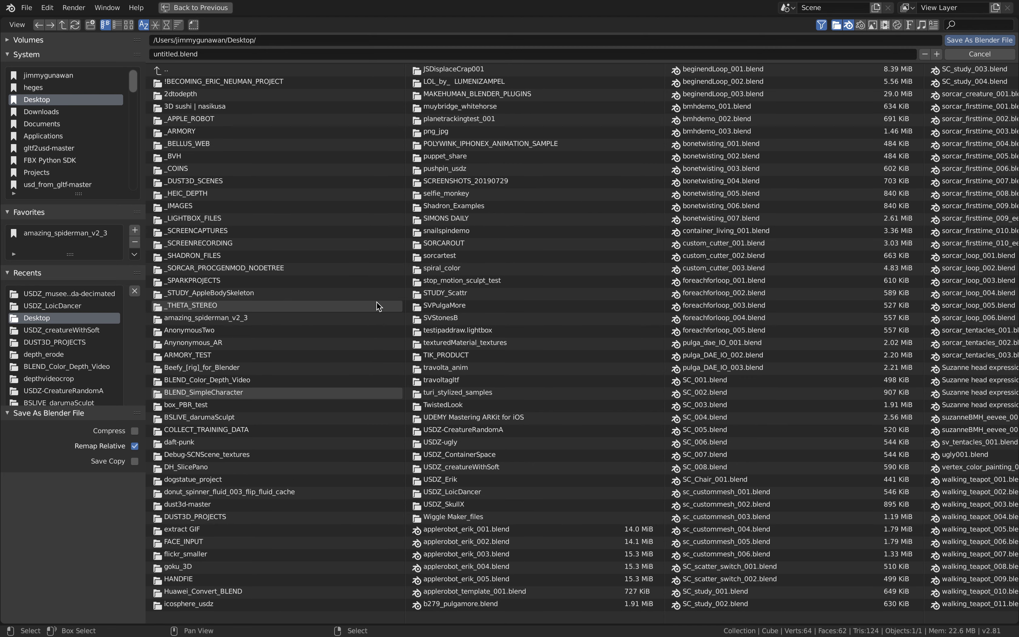
double_click(295, 393)
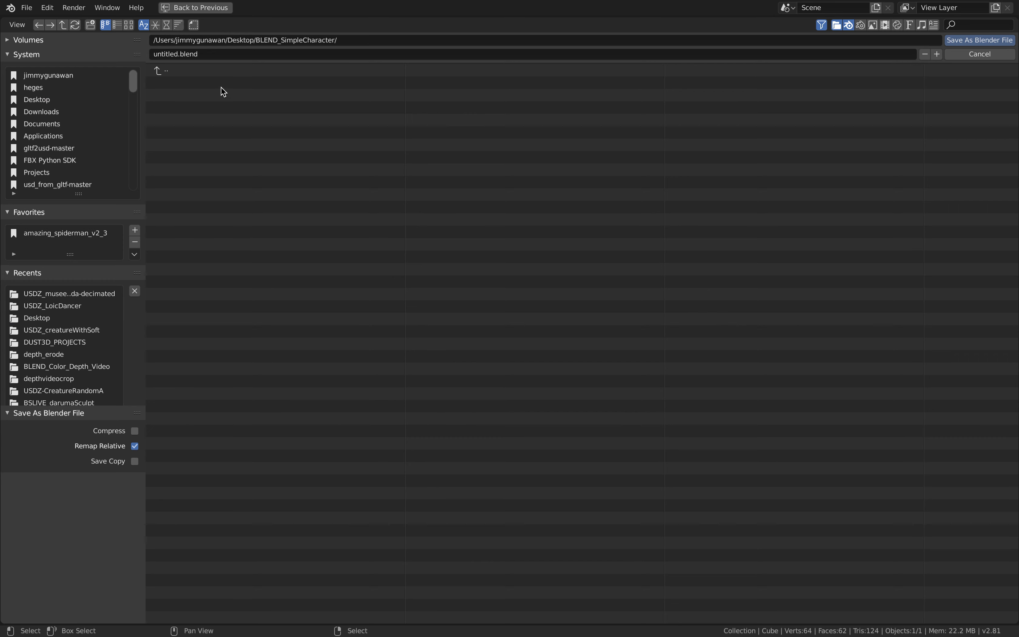
Save the scene there as simplecharacter_001.blend
click(204, 53)
double_click(174, 55)
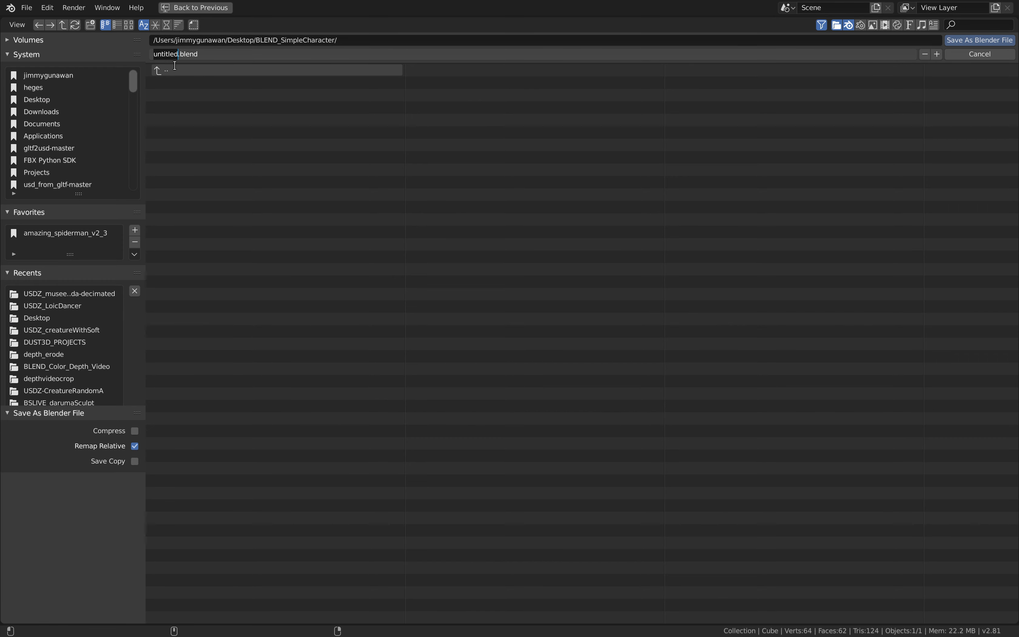
text(simplecharacter_001)
key(Return)
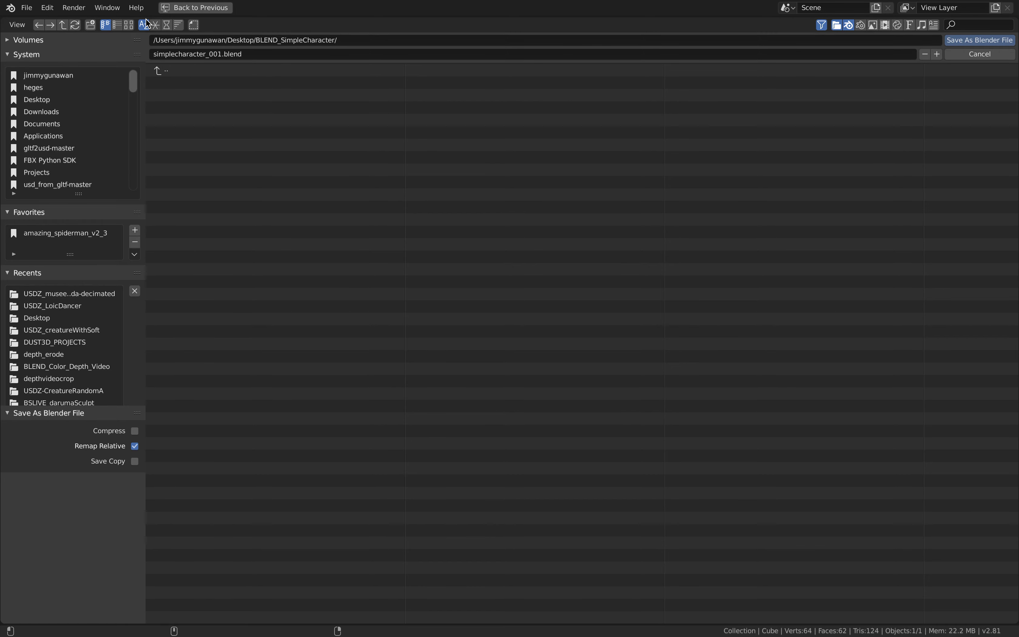
click(955, 40)
middle_drag(525, 303, 445, 278)
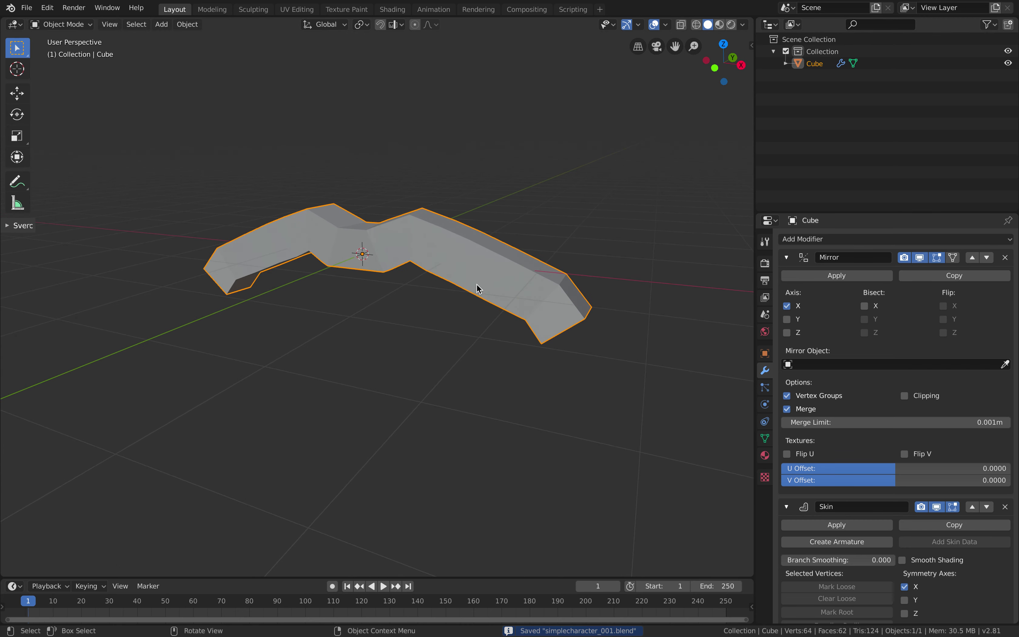
Enter Edit Mode and switch the viewport shading to Wireframe
key(Tab)
middle_drag(425, 221, 409, 248)
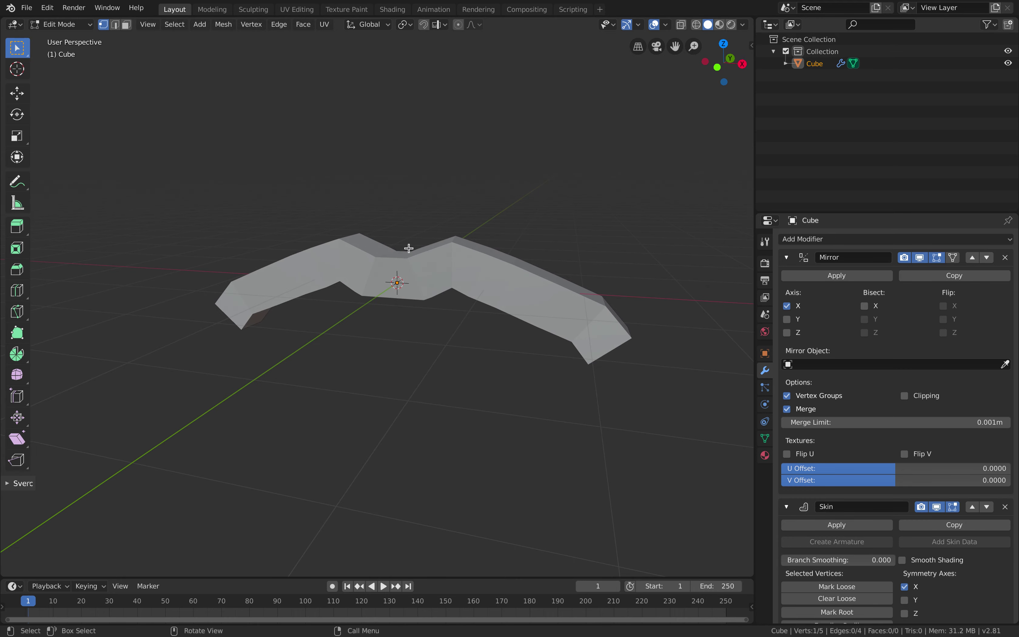
middle_drag(492, 243, 467, 242)
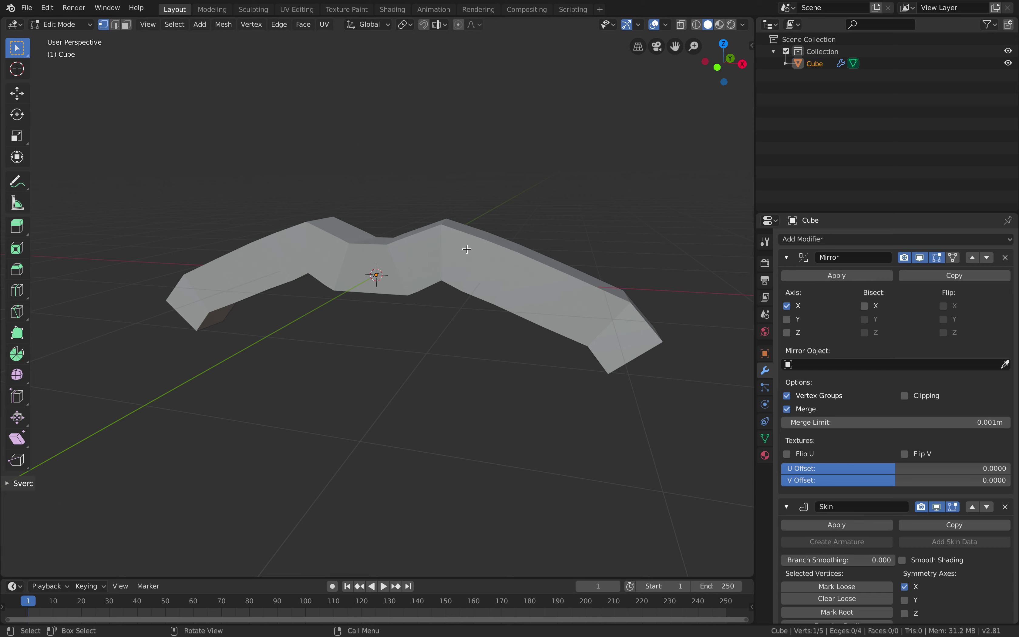
key(Tab)
key(Tab)
middle_drag(466, 253, 456, 254)
key(z)
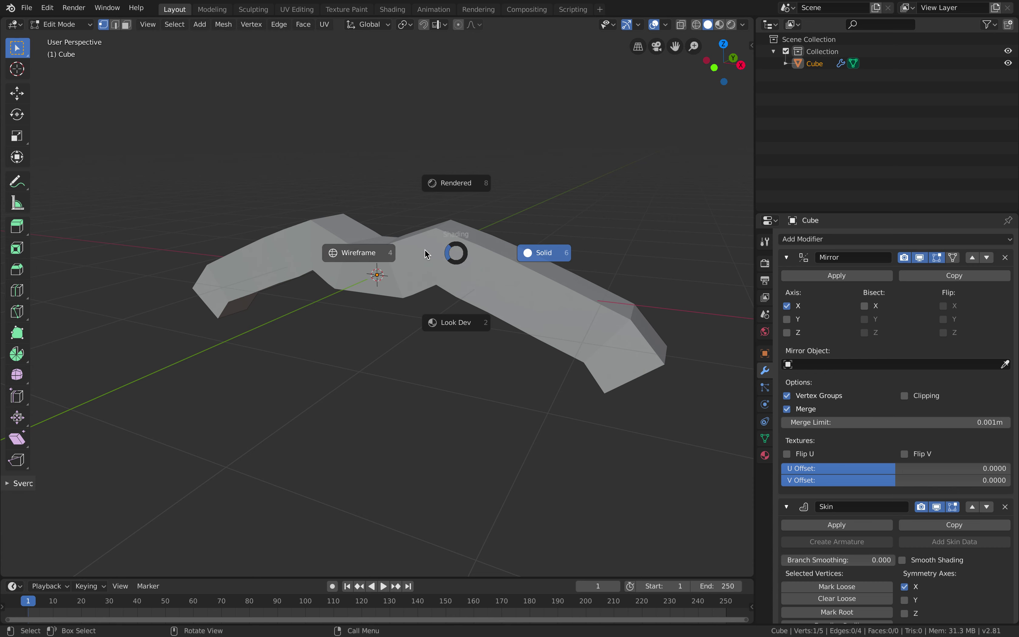
click(369, 252)
mouse_move(369, 250)
middle_down()
mouse_move(437, 250)
mouse_move(492, 218)
middle_up()
Move five skeleton vertices to new positions along the chain
key(g)
click(519, 220)
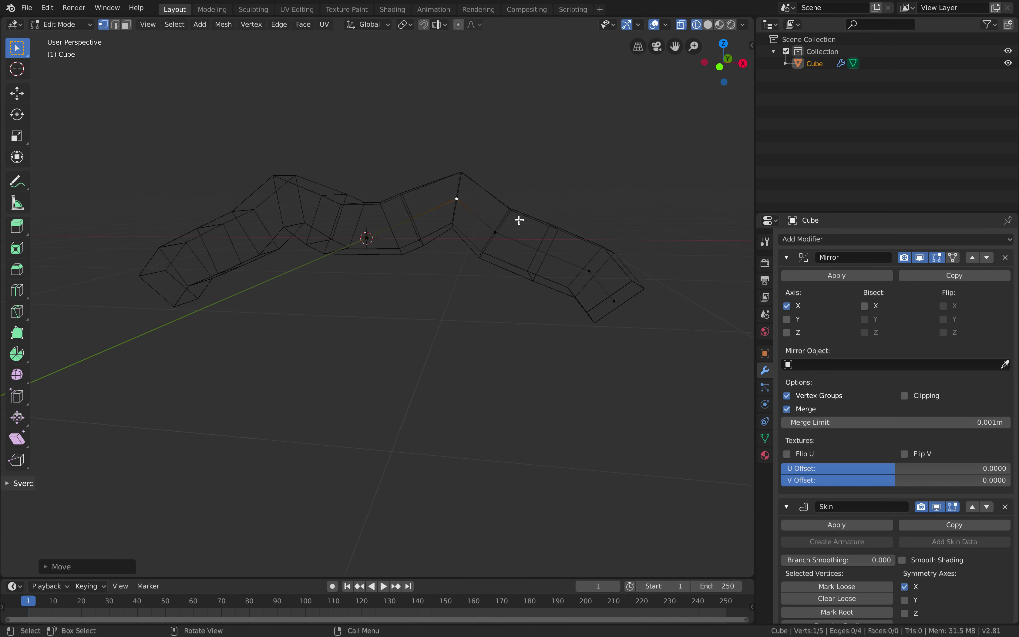
click(495, 231)
key(g)
click(543, 214)
click(458, 199)
key(g)
click(450, 200)
click(588, 270)
key(g)
click(614, 286)
click(615, 298)
key(g)
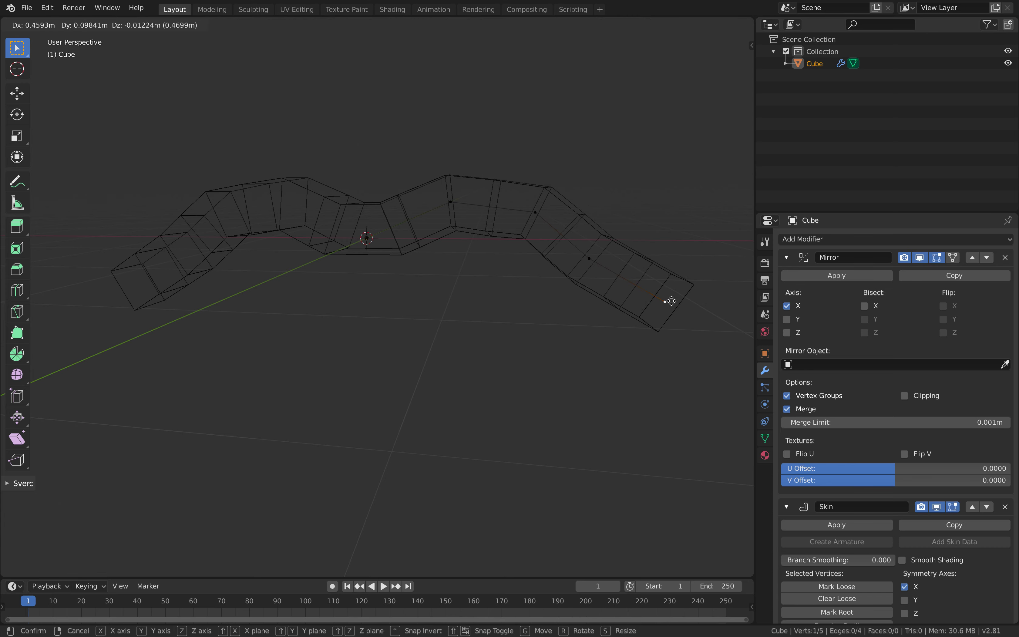
click(622, 293)
middle_drag(622, 294, 534, 286)
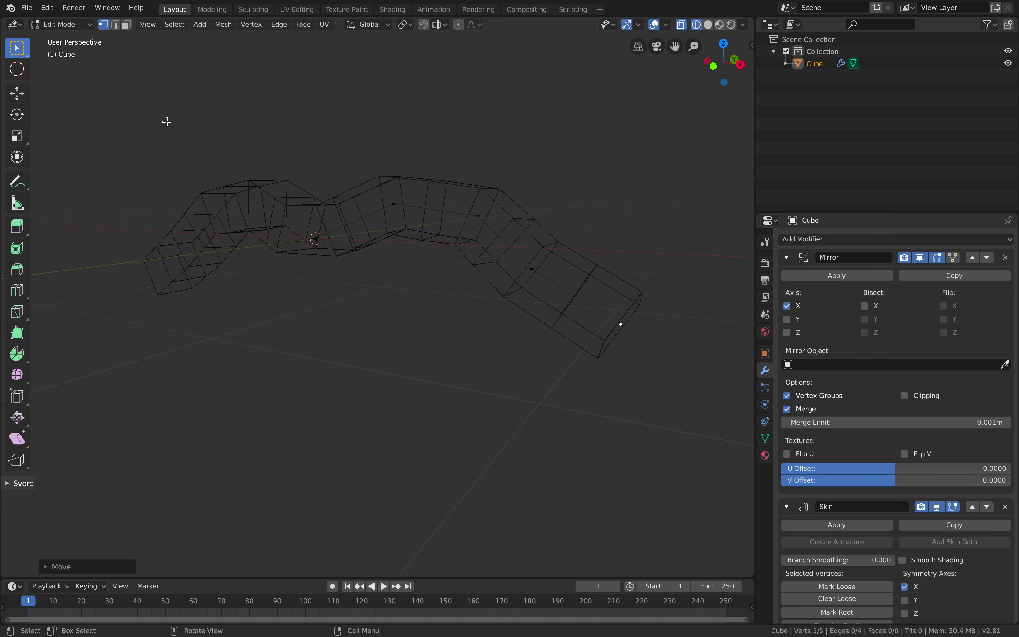
Show the tool settings and open the mesh Options panel
right_click(97, 31)
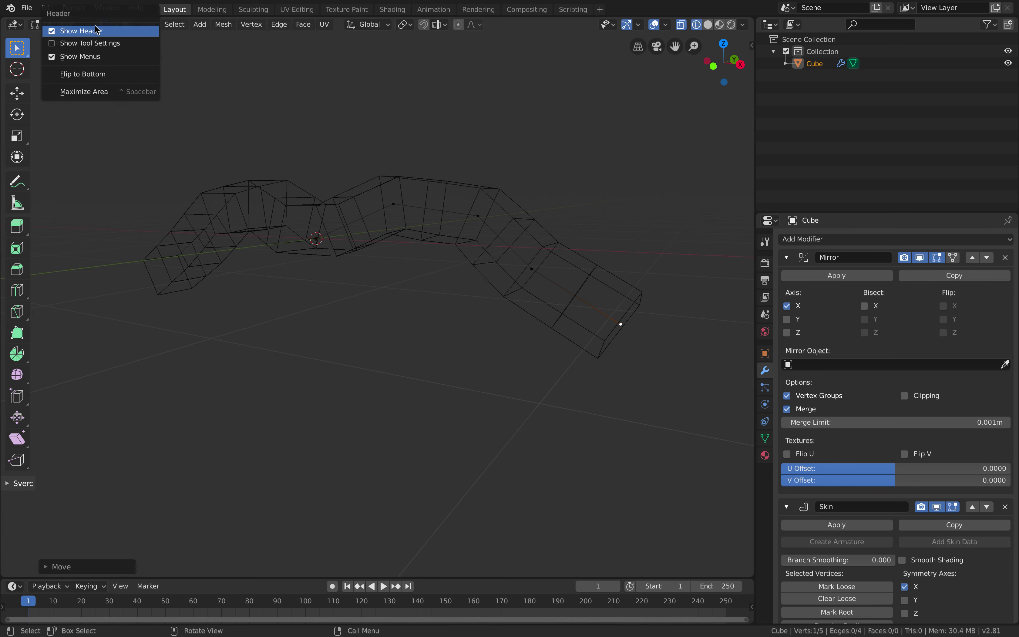
click(97, 42)
click(730, 25)
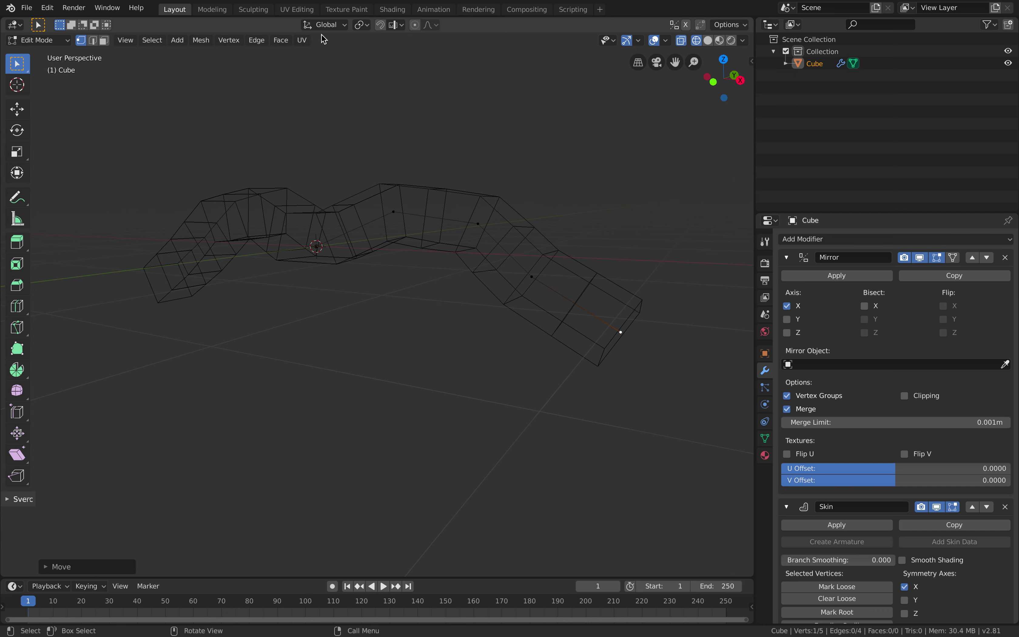
middle_drag(354, 153, 464, 227)
middle_drag(418, 252, 379, 274)
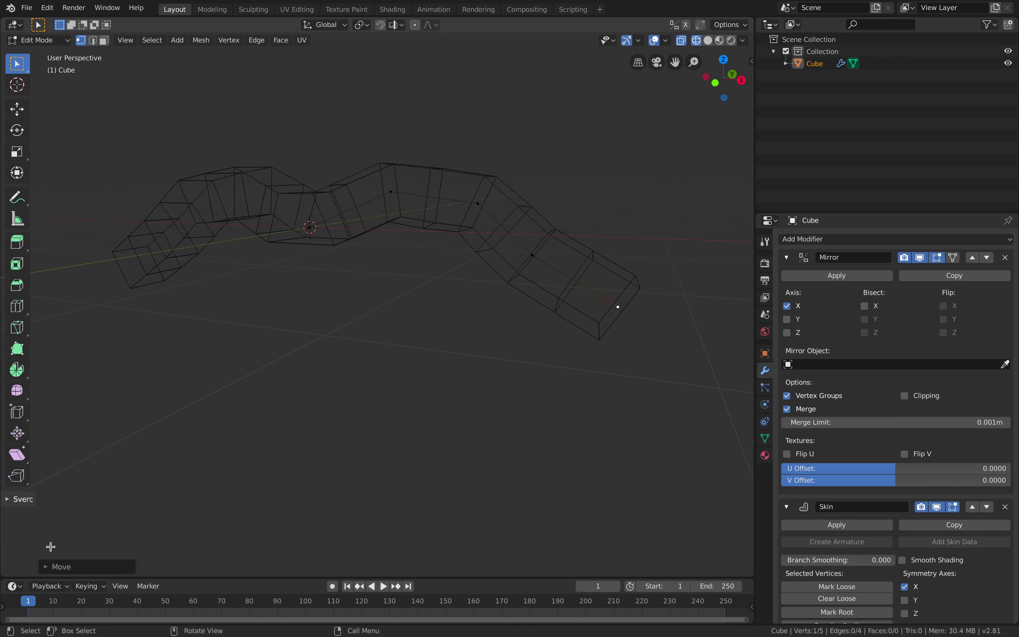
Skin-resize several joints with Ctrl+A, thickening the middle and thinning the arm tips
click(392, 188)
middle_drag(394, 192, 505, 230)
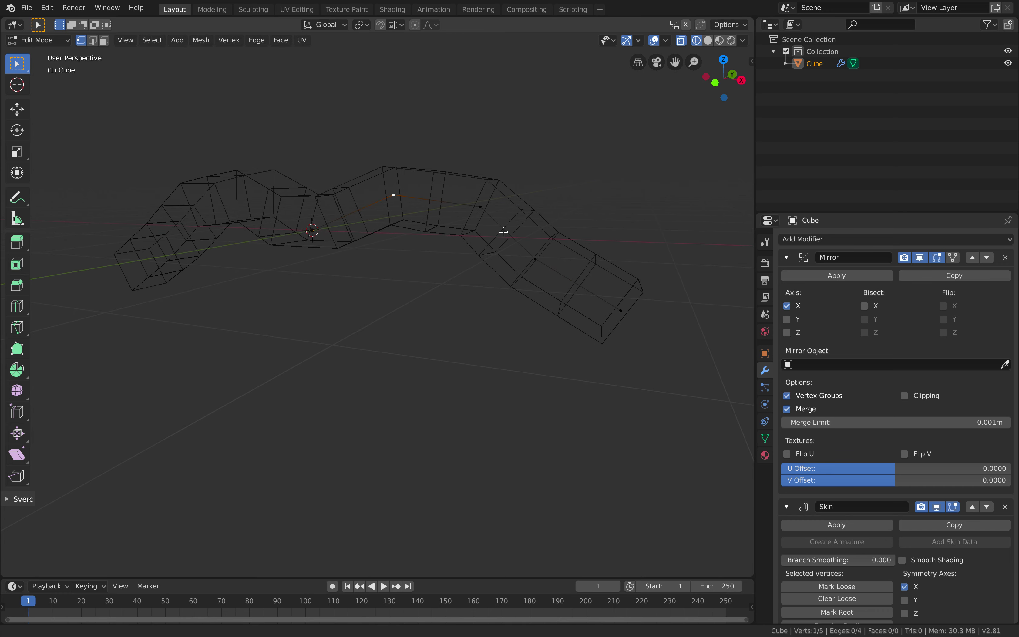
key(ctrl+a)
click(510, 246)
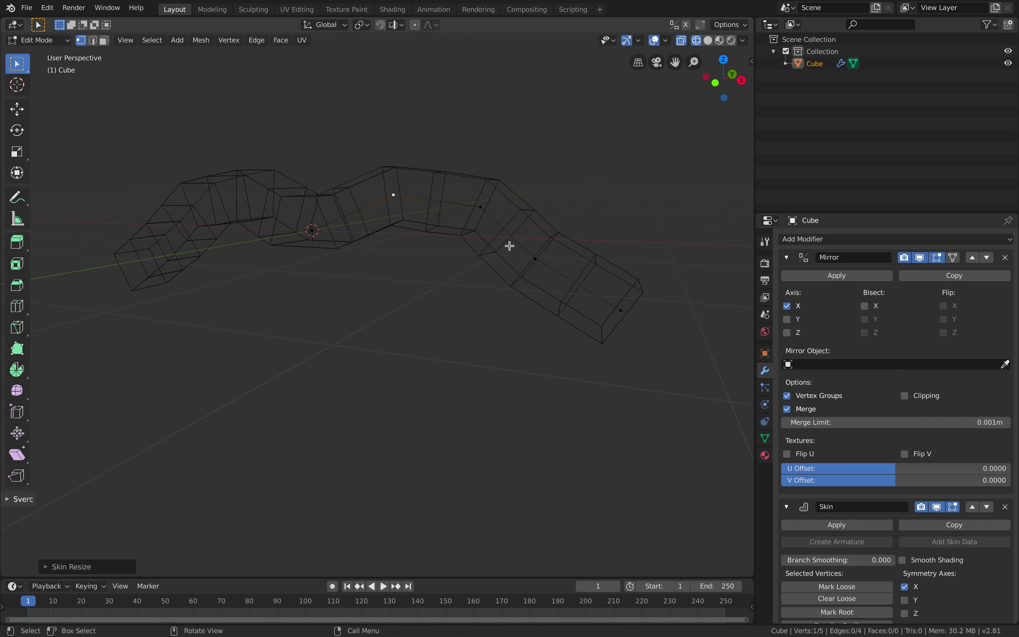
key(ctrl+a)
click(510, 244)
click(478, 203)
key(ctrl+a)
click(578, 282)
click(534, 259)
key(ctrl+a)
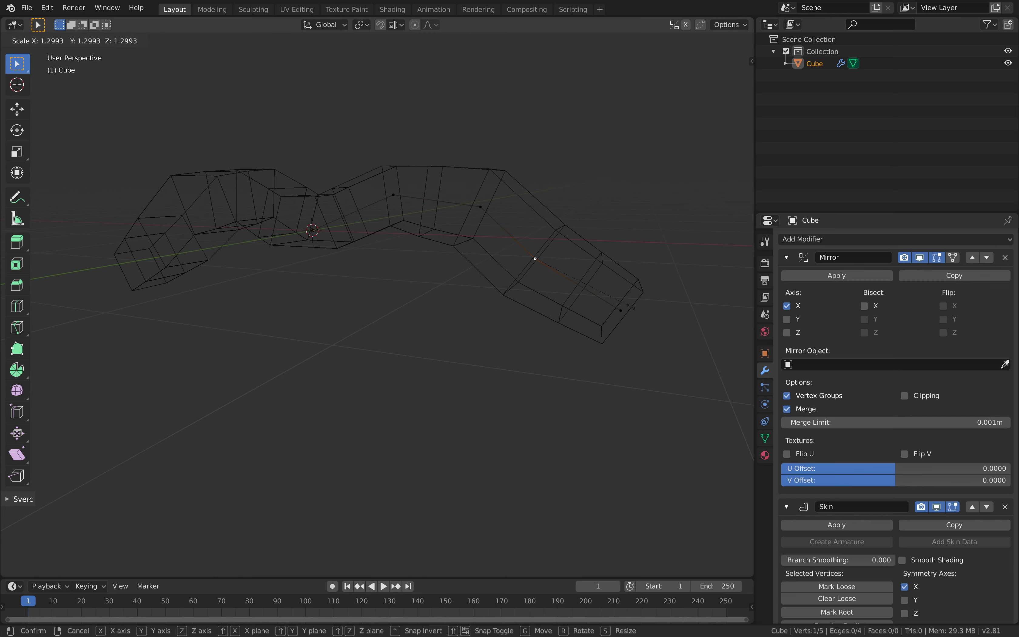
click(619, 304)
click(621, 311)
key(ctrl+a)
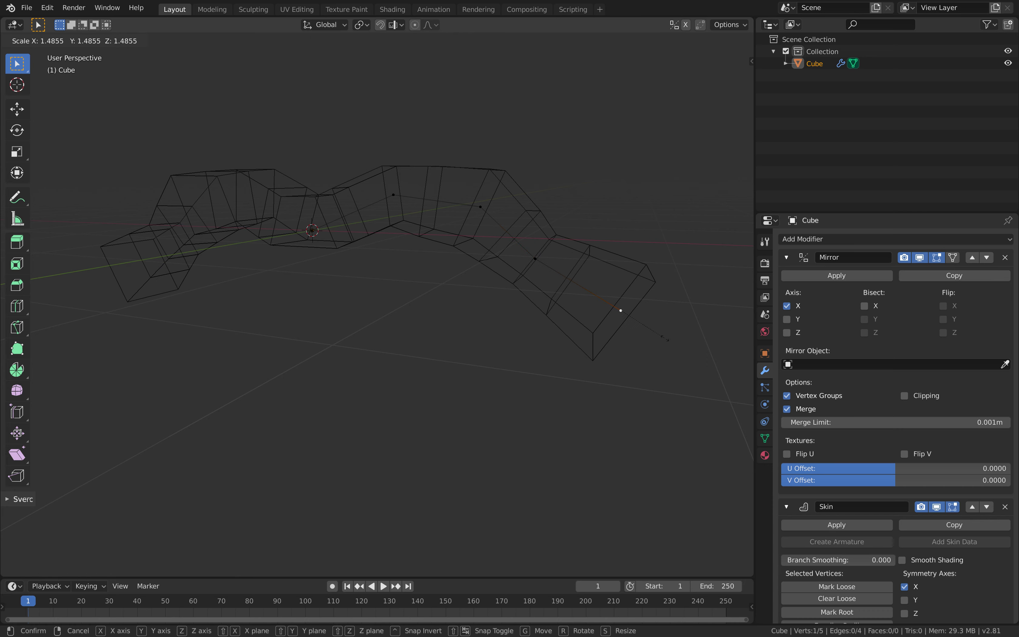
click(623, 321)
Raise the tip and three more chain vertices into a symmetrical arching shape
key(g)
click(600, 306)
click(535, 262)
key(g)
click(541, 242)
click(480, 210)
key(g)
click(491, 201)
click(401, 196)
key(g)
click(410, 182)
mouse_move(409, 182)
middle_down()
mouse_move(393, 215)
mouse_move(407, 203)
mouse_move(403, 237)
mouse_move(391, 186)
middle_up()
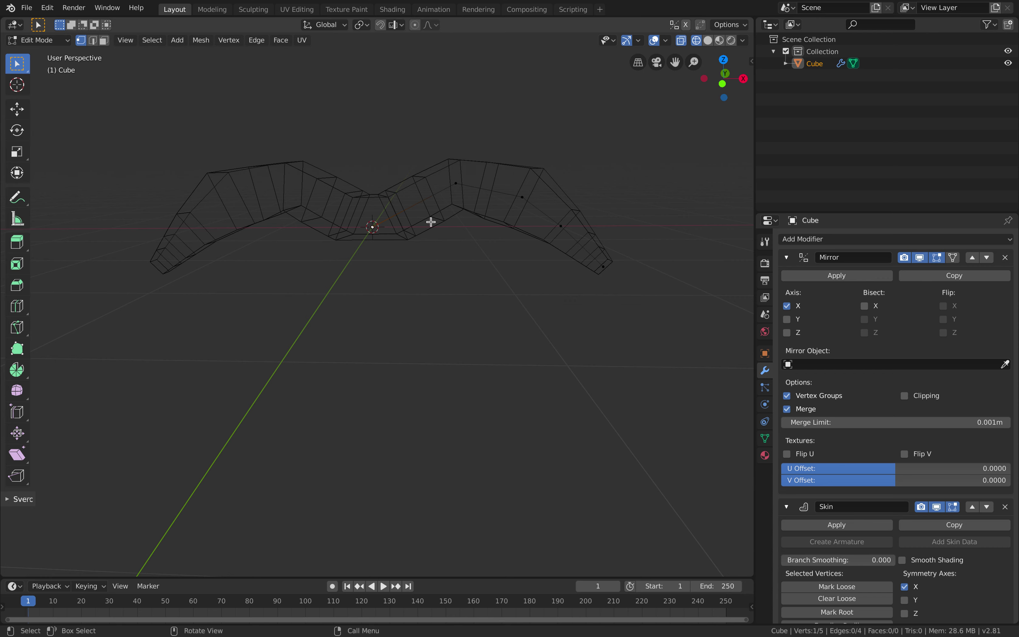
Extrude three vertices straight up along Z from the mesh centre, then undo the third
mouse_move(431, 236)
middle_down()
mouse_move(419, 234)
mouse_move(450, 237)
mouse_move(440, 237)
middle_up()
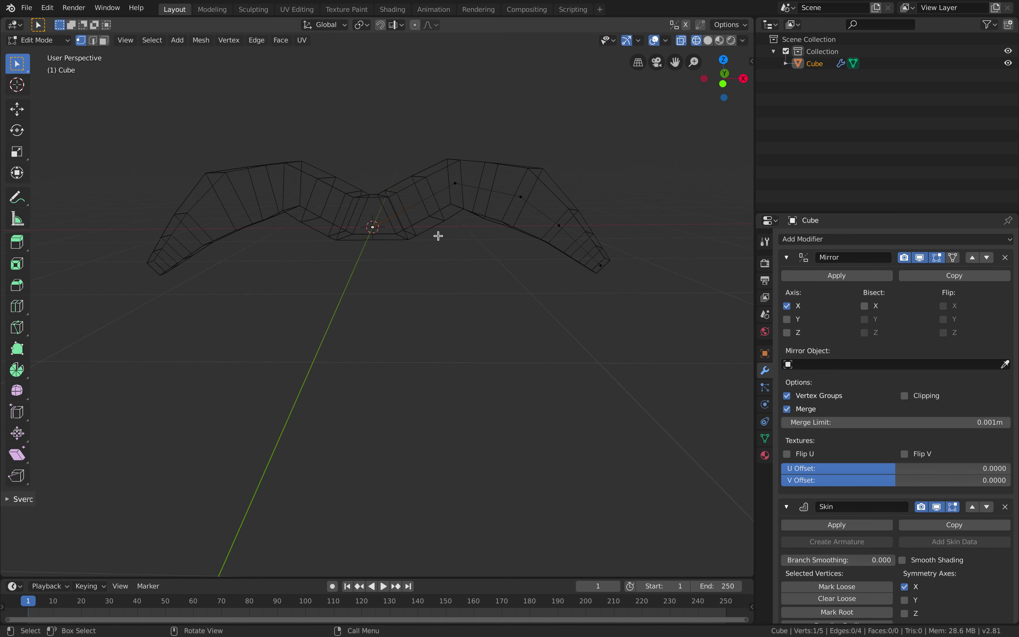
key(e)
key(z)
click(437, 144)
shift+middle_drag(438, 145, 430, 254)
key(e)
key(z)
click(437, 198)
key(e)
key(z)
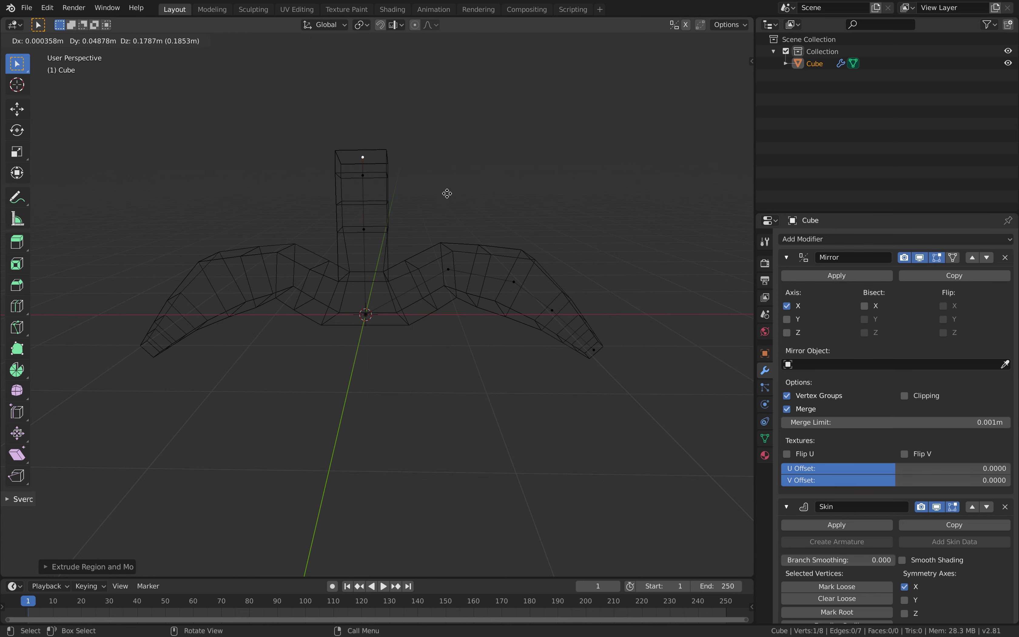
click(446, 191)
key(ctrl+z)
Widen the skin at the top vertex and extrude one more skin-resized head vertex above it
middle_drag(442, 205, 390, 221)
key(s)
click(485, 228)
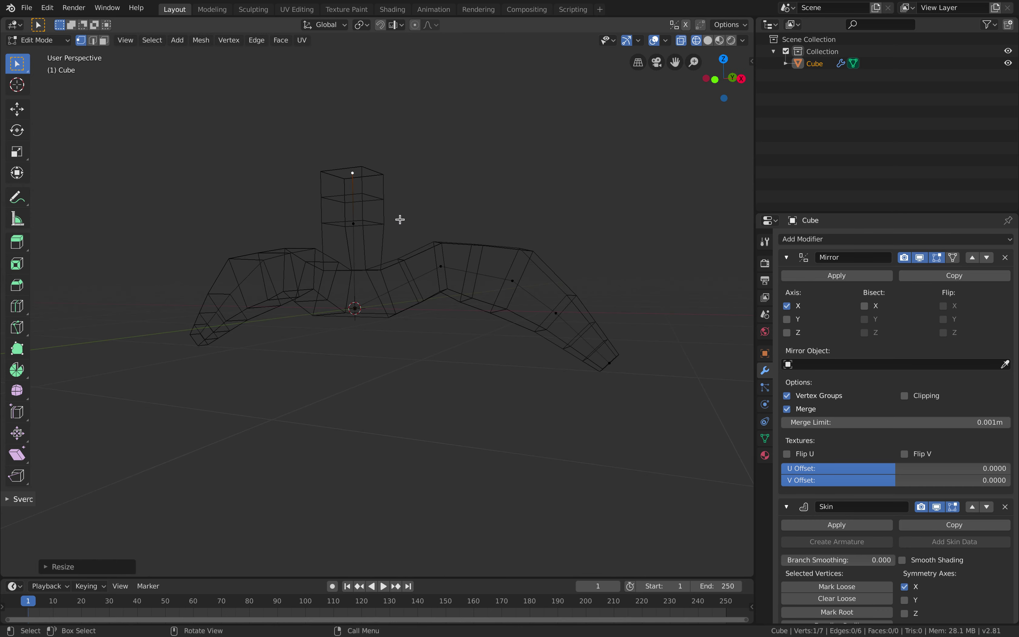
key(s)
click(438, 233)
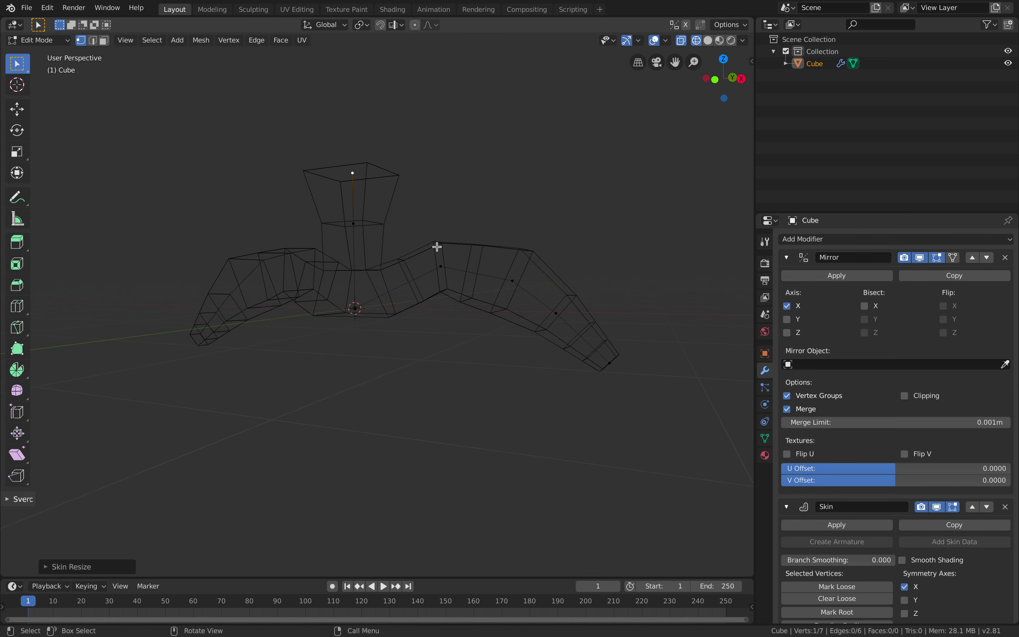
key(e)
click(458, 221)
key(ctrl+a)
click(371, 217)
middle_drag(352, 224, 367, 219)
right_click(355, 309)
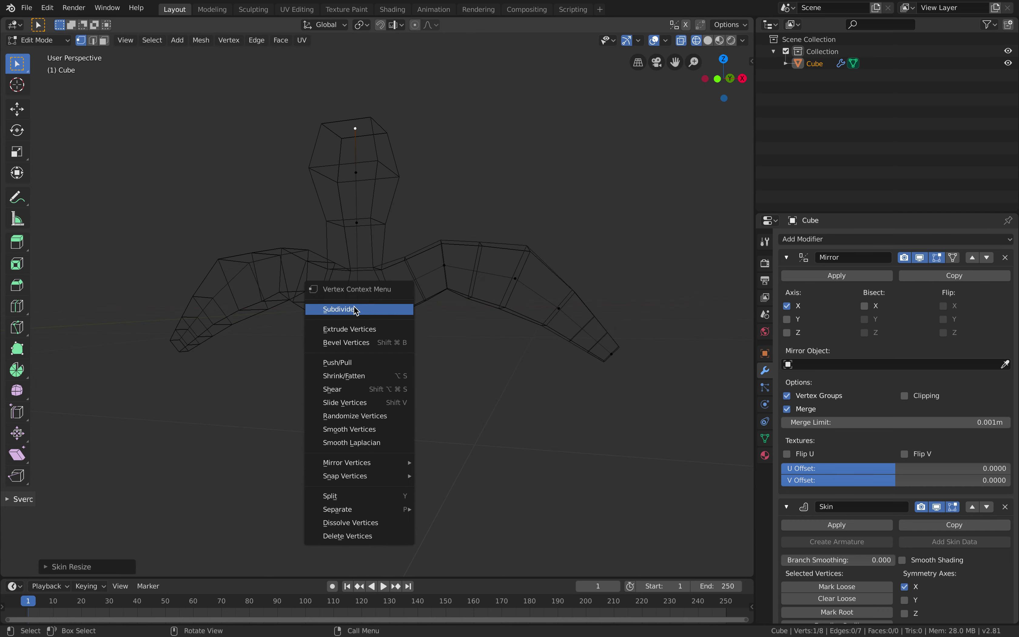
Extrude two vertices straight down from the base of the torso
click(356, 309)
middle_drag(357, 308, 359, 292)
shift+middle_drag(359, 293, 372, 206)
key(e)
key(z)
click(432, 321)
shift+middle_drag(433, 326, 436, 281)
key(e)
click(441, 333)
middle_drag(442, 332, 443, 242)
Extrude a hip vertex sideways and a chain of leg vertices down to the foot
key(e)
click(414, 297)
key(e)
click(494, 264)
shift+middle_drag(494, 265, 472, 219)
key(e)
click(520, 270)
key(e)
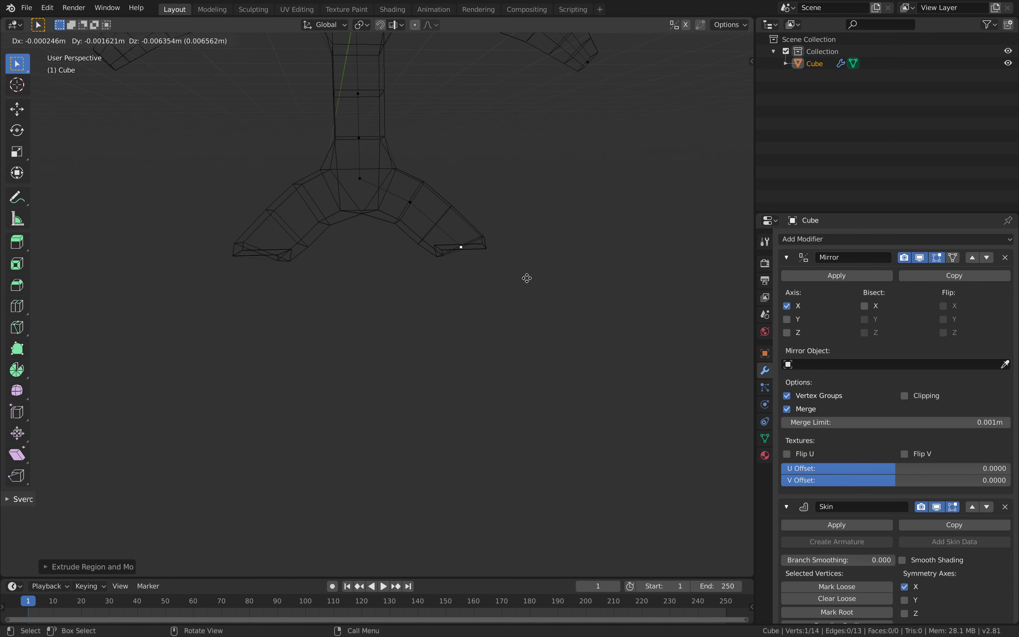
click(528, 368)
middle_drag(528, 368, 503, 285)
key(e)
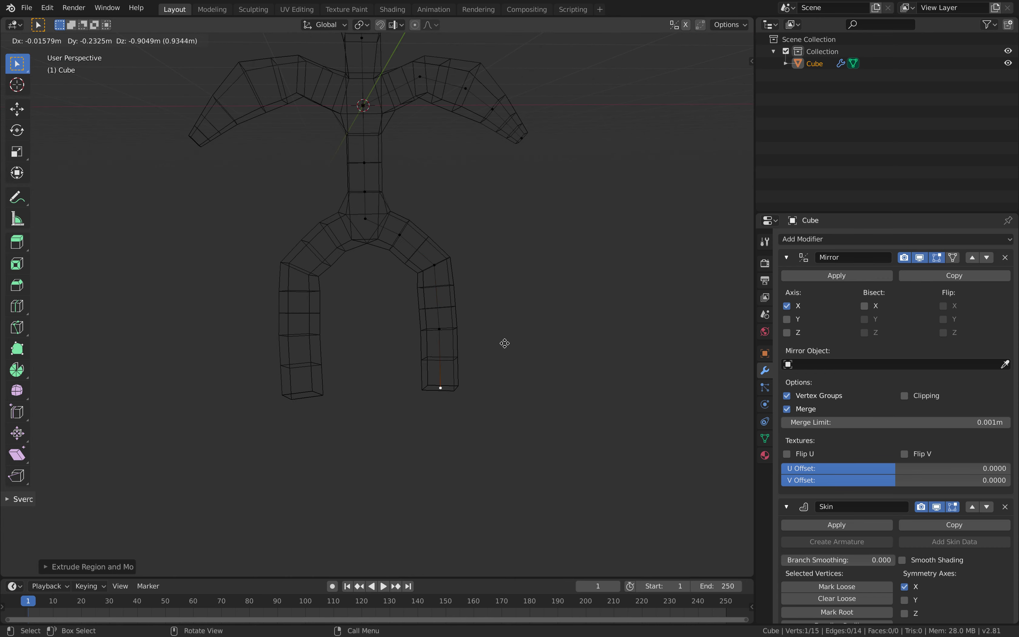
click(505, 350)
Move the knee and foot vertices to bend the leg, bringing the foot forward
middle_drag(505, 348, 353, 331)
click(357, 337)
key(g)
click(341, 331)
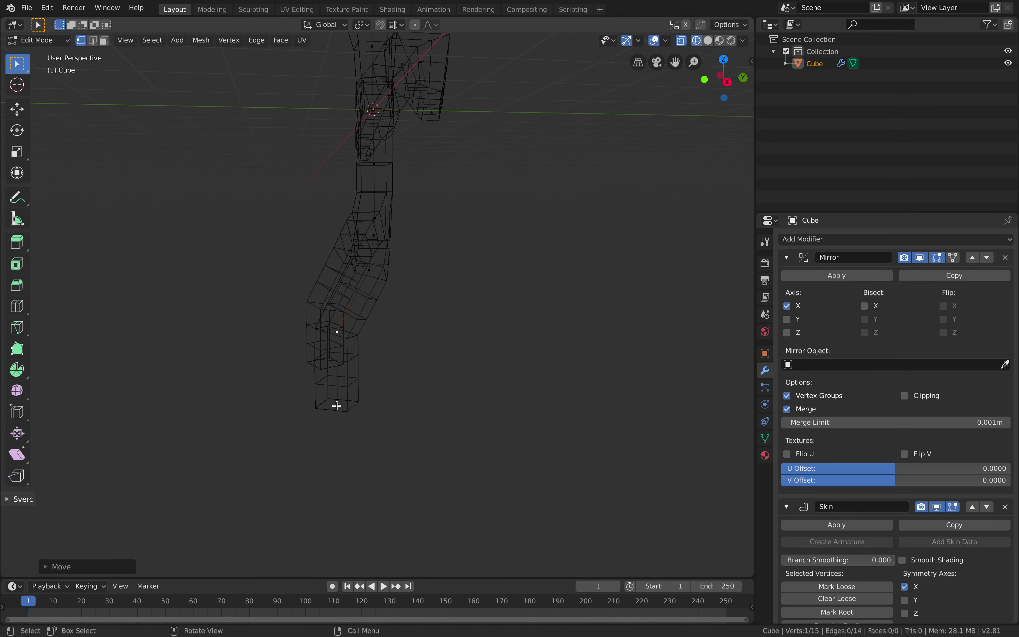
click(336, 405)
key(g)
click(382, 406)
middle_drag(365, 282, 395, 298)
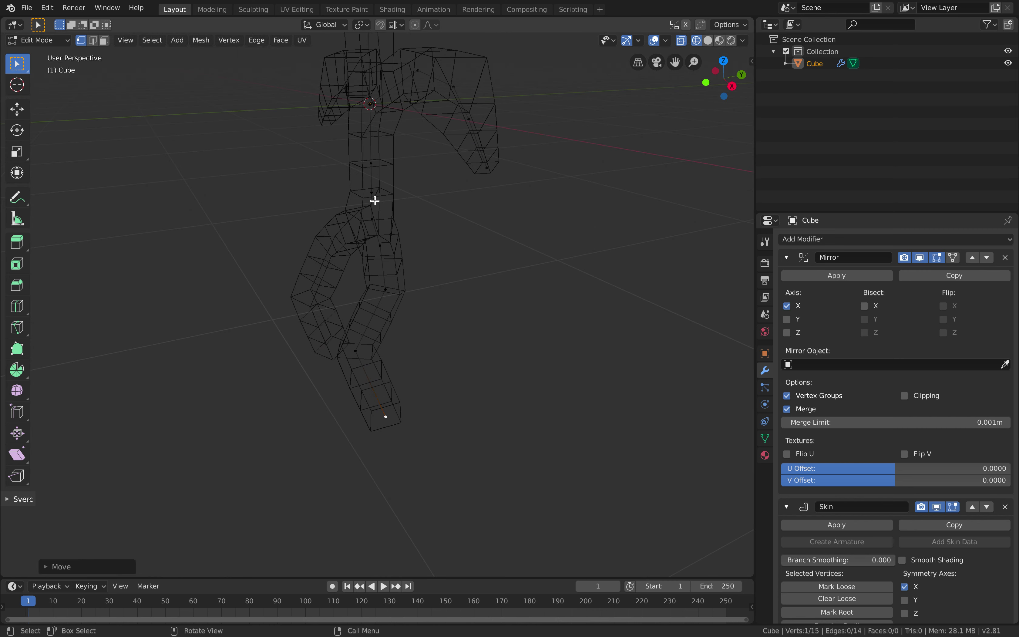
Shift the waist vertex sideways and widen the skin of the upper and lower torso
click(373, 197)
mouse_move(384, 161)
mouse_down()
mouse_move(410, 161)
mouse_move(400, 162)
mouse_up()
middle_drag(400, 161, 453, 188)
key(ctrl+a)
click(455, 199)
click(376, 225)
key(ctrl+a)
click(439, 231)
Reposition the knee, lower leg and foot vertices, moving the foot inward
middle_drag(421, 253, 444, 286)
click(444, 290)
key(g)
click(445, 286)
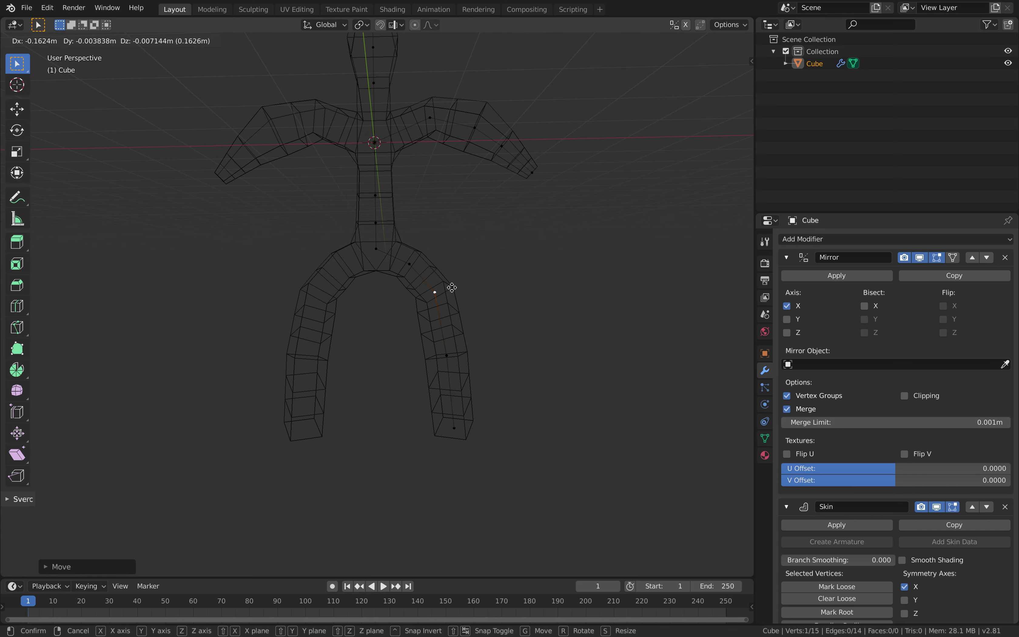
key(g)
click(458, 339)
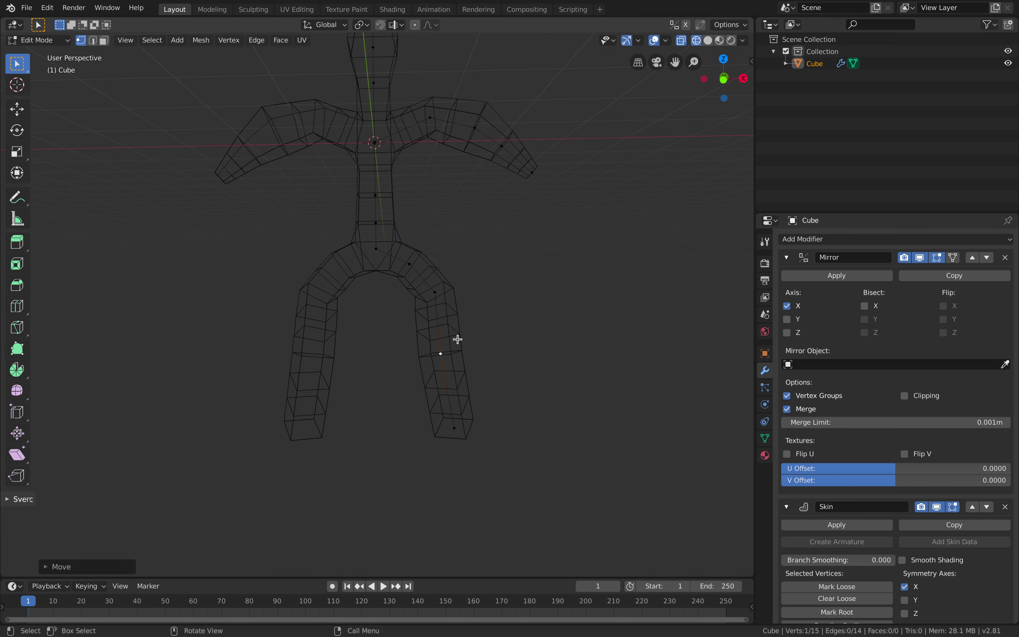
click(457, 427)
key(g)
click(437, 432)
click(443, 350)
middle_drag(451, 294, 387, 161)
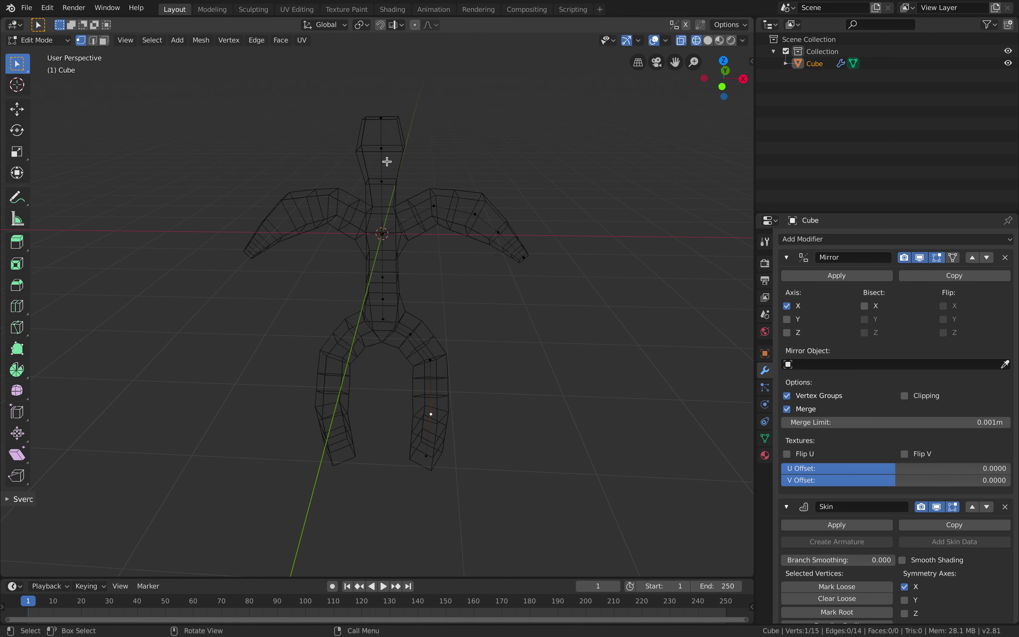
Enlarge the head's skin and shrink the neck's skin
key(ctrl+a)
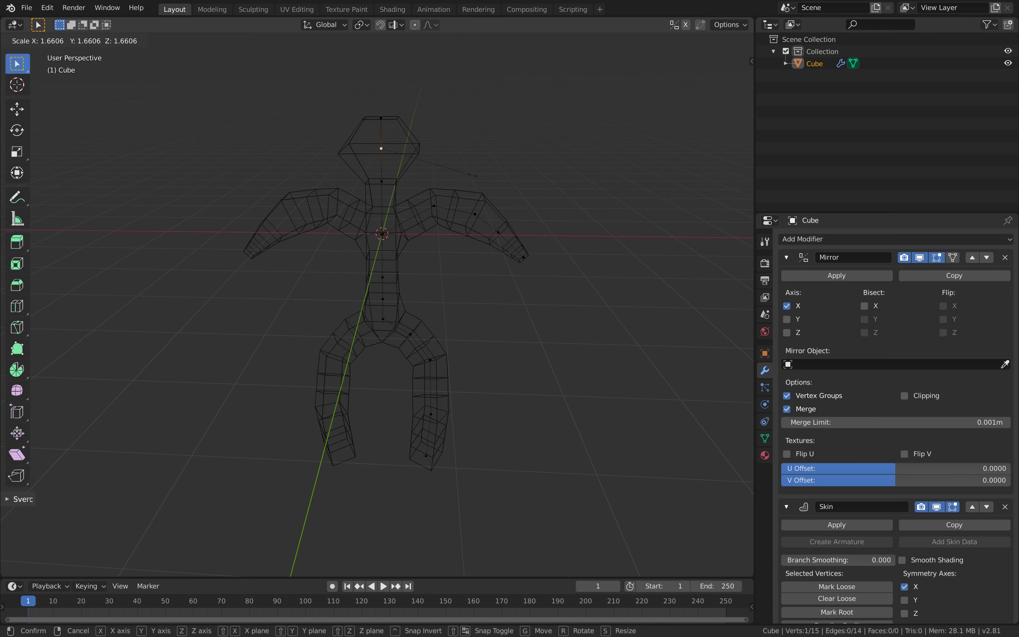
click(461, 169)
middle_drag(461, 169, 394, 166)
click(384, 175)
key(ctrl+a)
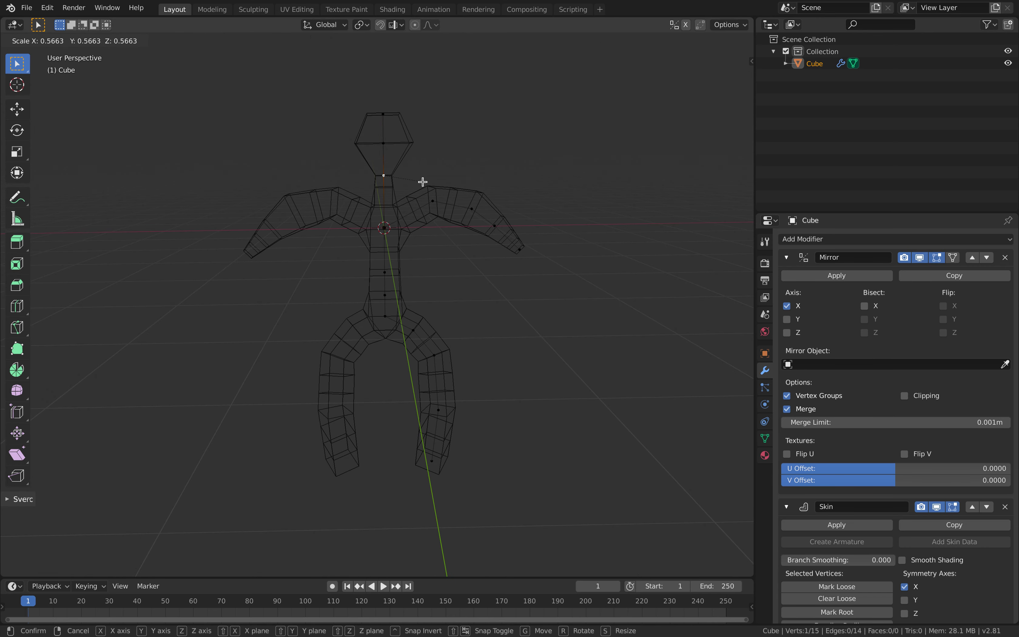
click(423, 181)
Move the shoulder, elbow, forearm and hand vertices to straighten the arms outward
click(432, 206)
key(g)
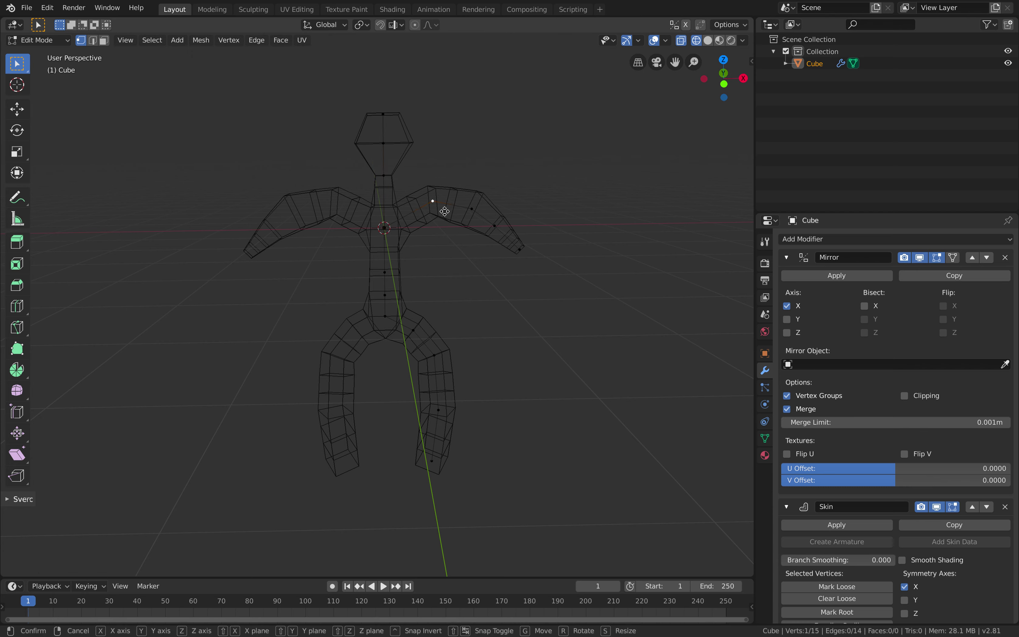
click(448, 214)
click(468, 209)
key(g)
drag(476, 209, 478, 209)
click(496, 225)
key(g)
click(504, 216)
click(517, 249)
key(g)
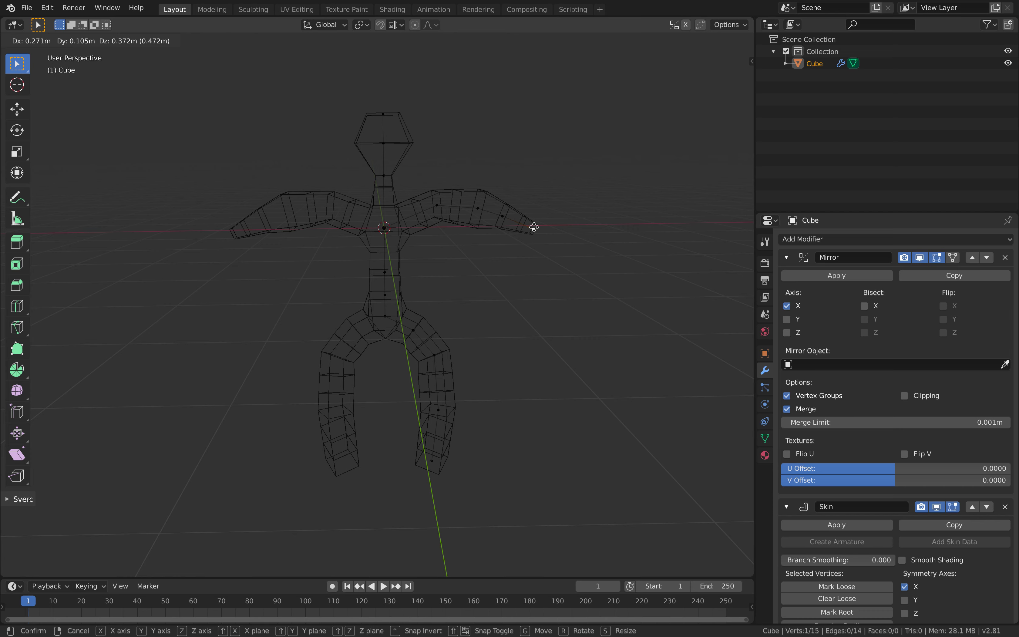
click(528, 224)
Lower the shoulder vertex slightly
drag(437, 204, 479, 214)
click(438, 213)
key(g)
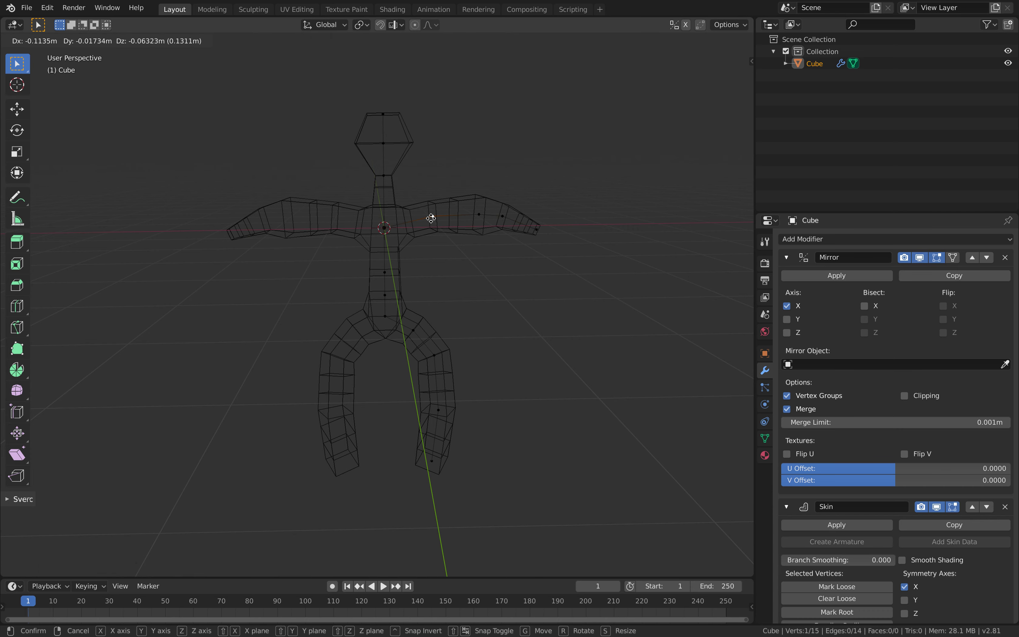
click(430, 219)
middle_drag(346, 209, 375, 326)
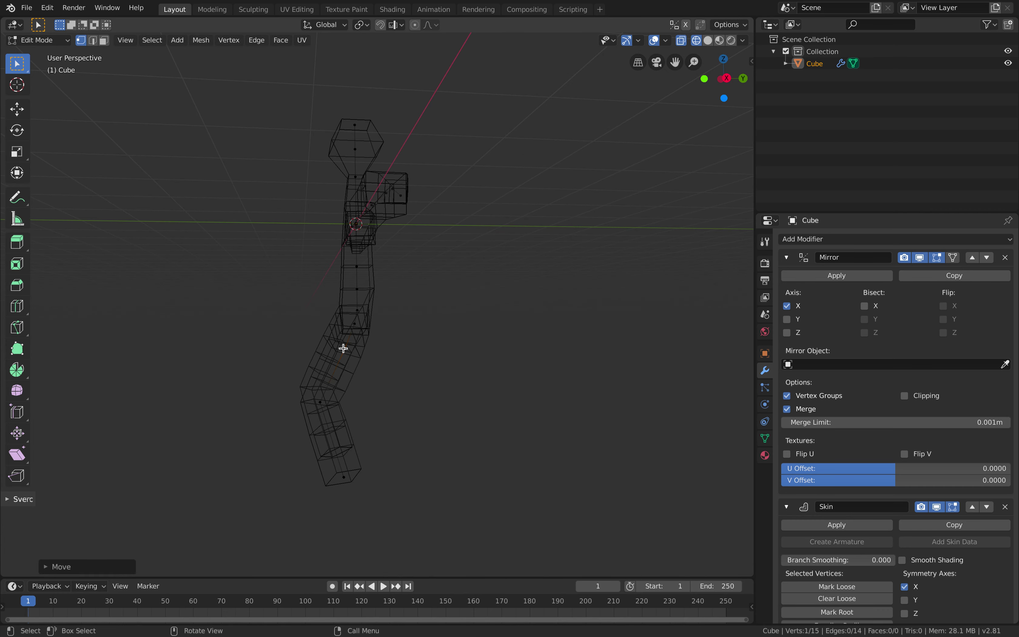
Shift the knee and foot vertices to the right and resize the foot's skin
drag(324, 401, 332, 397)
click(345, 476)
drag(358, 476, 372, 474)
shift+middle_drag(382, 435, 402, 395)
middle_drag(403, 395, 413, 392)
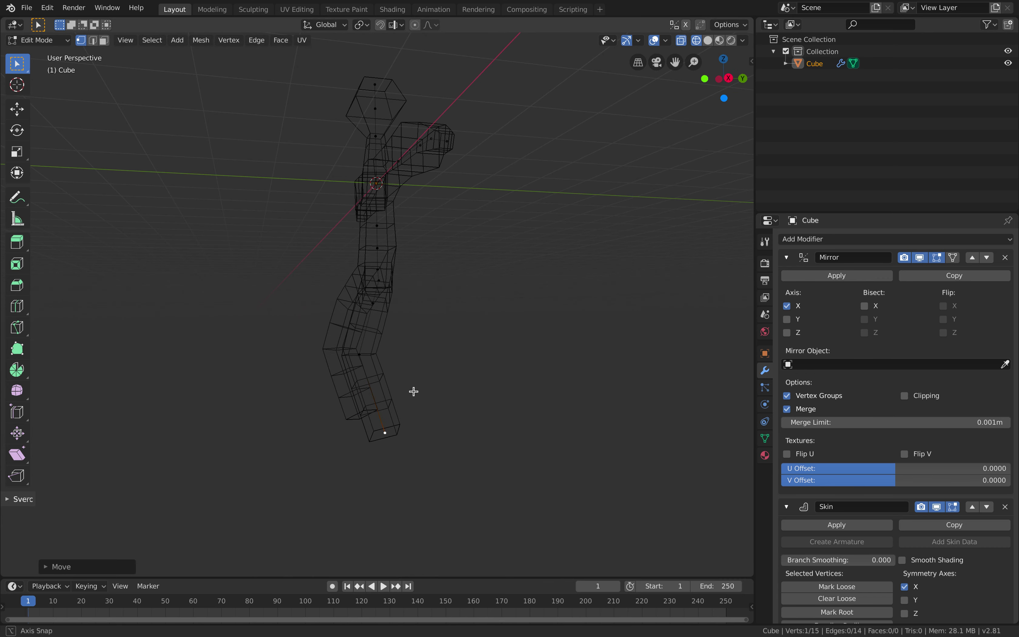
key(s)
click(425, 413)
middle_drag(415, 414, 505, 397)
Extrude a foot vertex and a toe vertex with resized skins, undoing one extra extrusion
key(e)
click(372, 415)
key(ctrl+a)
click(504, 421)
key(e)
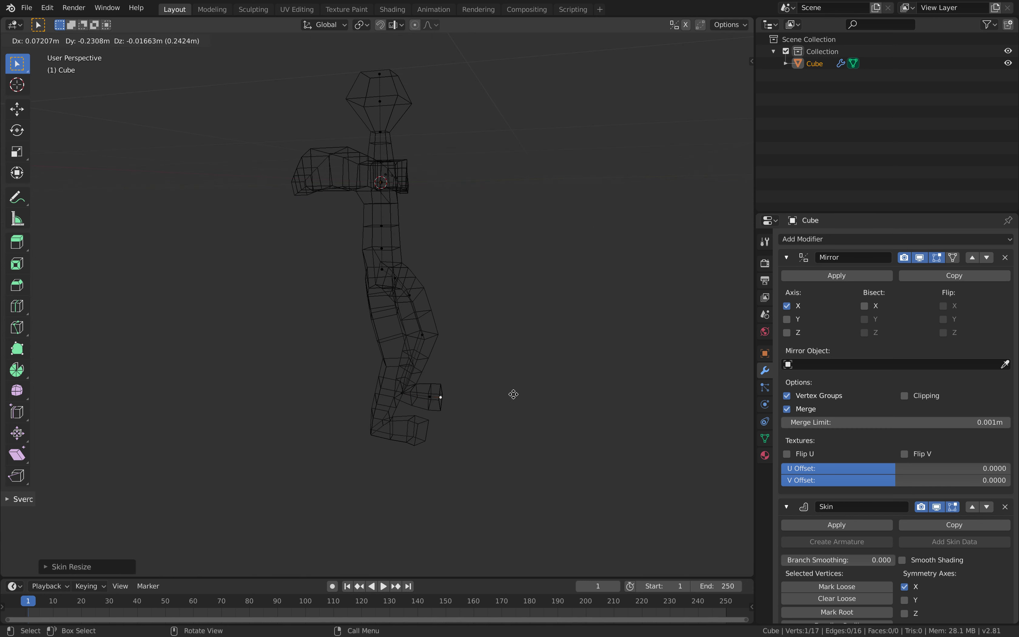
click(518, 394)
key(ctrl+a)
click(500, 385)
middle_drag(500, 386, 454, 468)
middle_drag(443, 314, 419, 365)
key(e)
click(325, 384)
key(ctrl+z)
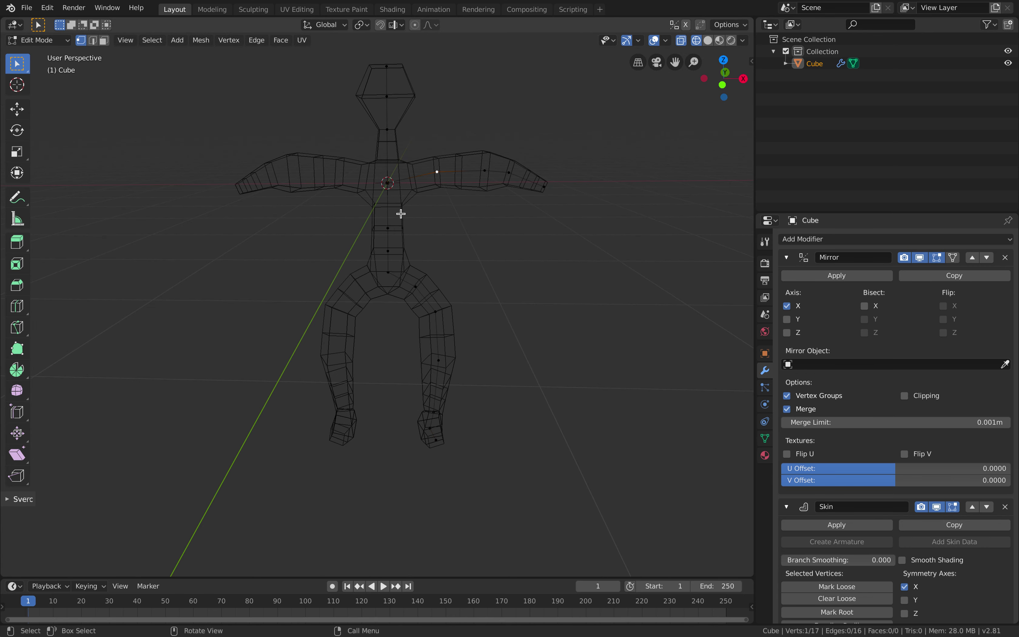
Resize the spine vertex's skin and thin the upper arm's skin
key(ctrl+a)
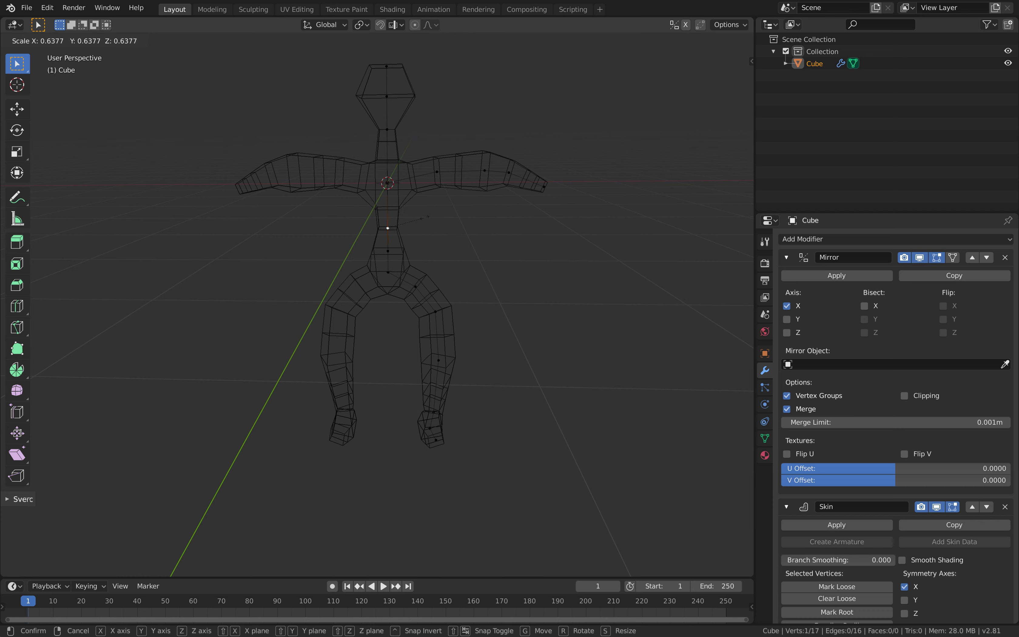
click(444, 224)
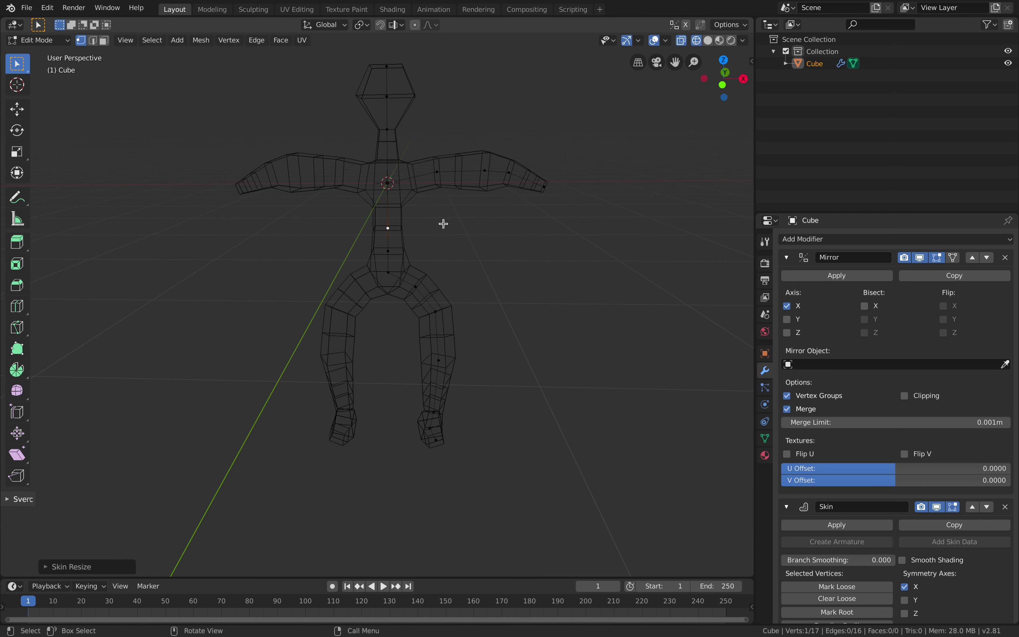
click(442, 172)
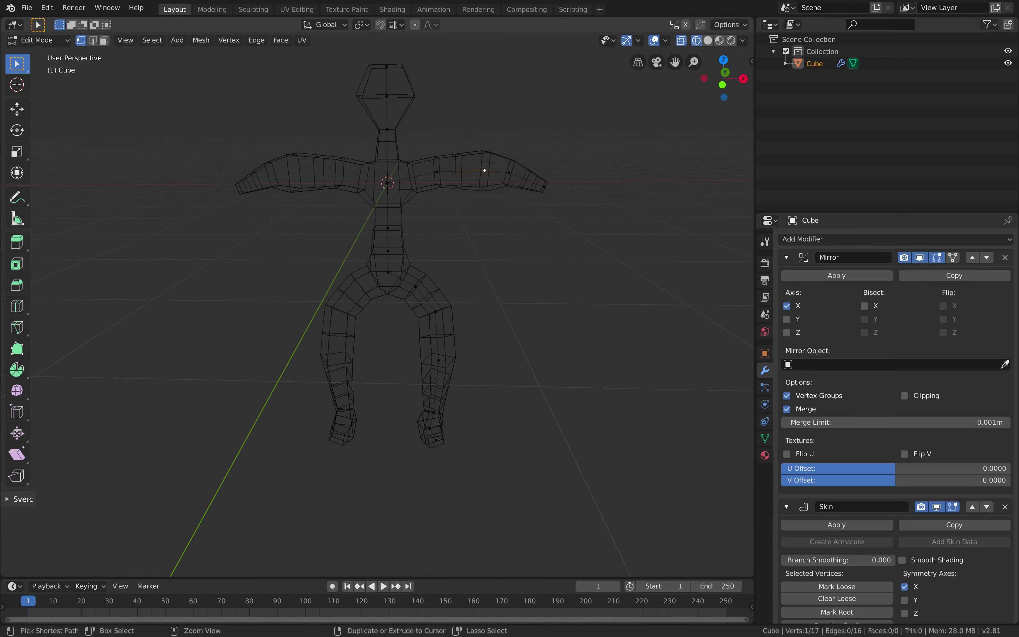
key(ctrl+a)
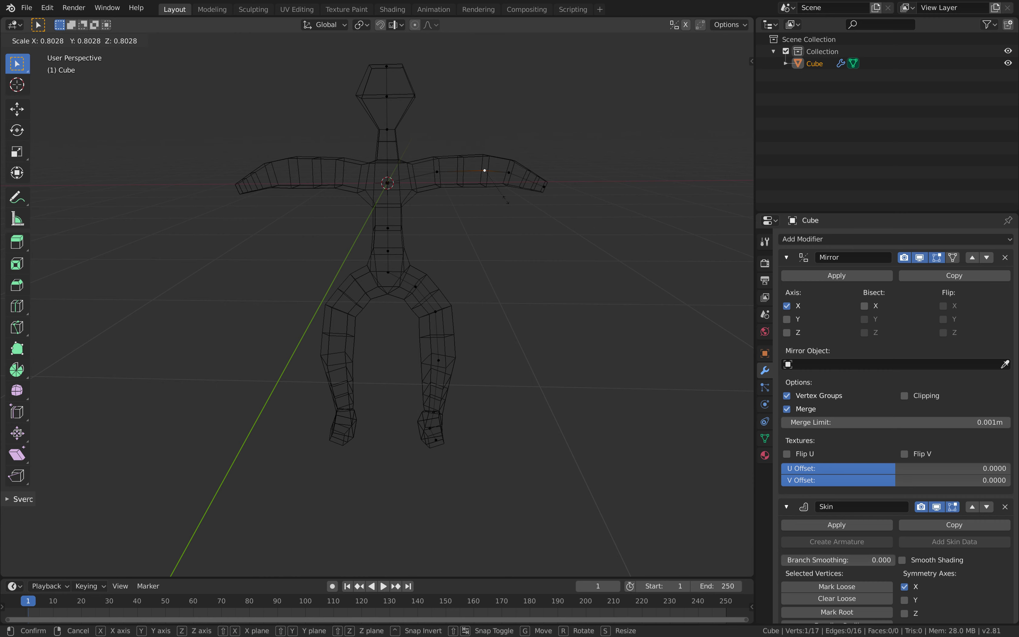
click(468, 176)
Scale the neck vertex's skin up by about 1.047
click(389, 126)
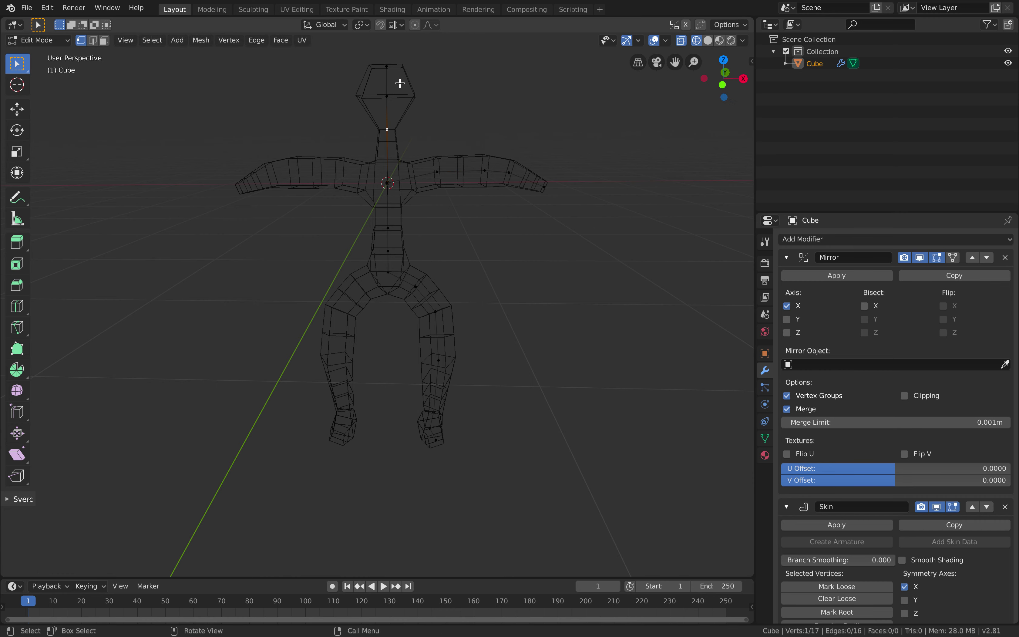
middle_drag(428, 106, 439, 134)
key(ctrl+a)
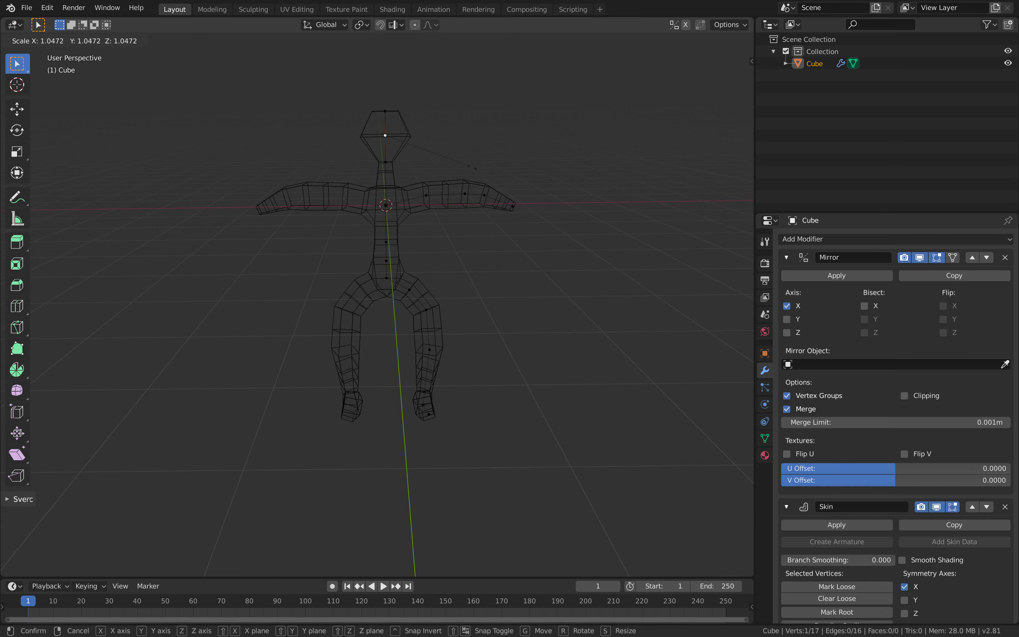
click(468, 170)
mouse_move(438, 198)
middle_down()
mouse_move(428, 208)
mouse_move(432, 241)
mouse_move(419, 238)
mouse_move(475, 245)
middle_up()
Return to Object Mode and switch the viewport to solid shading
key(Tab)
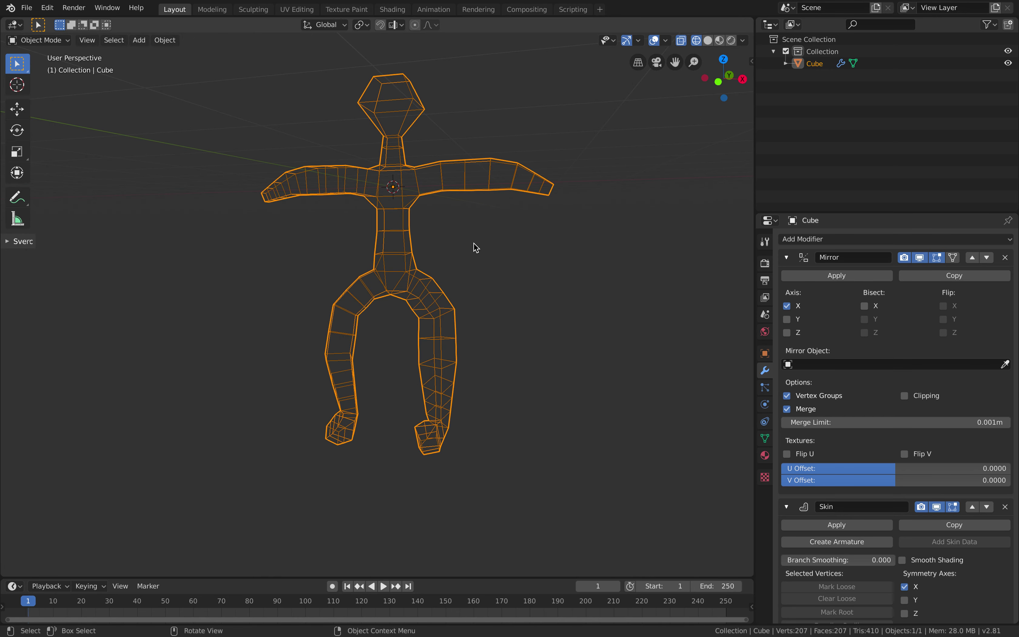
key(z)
shift+middle_drag(475, 240, 492, 249)
scroll(492, 249, up, 2)
key(z)
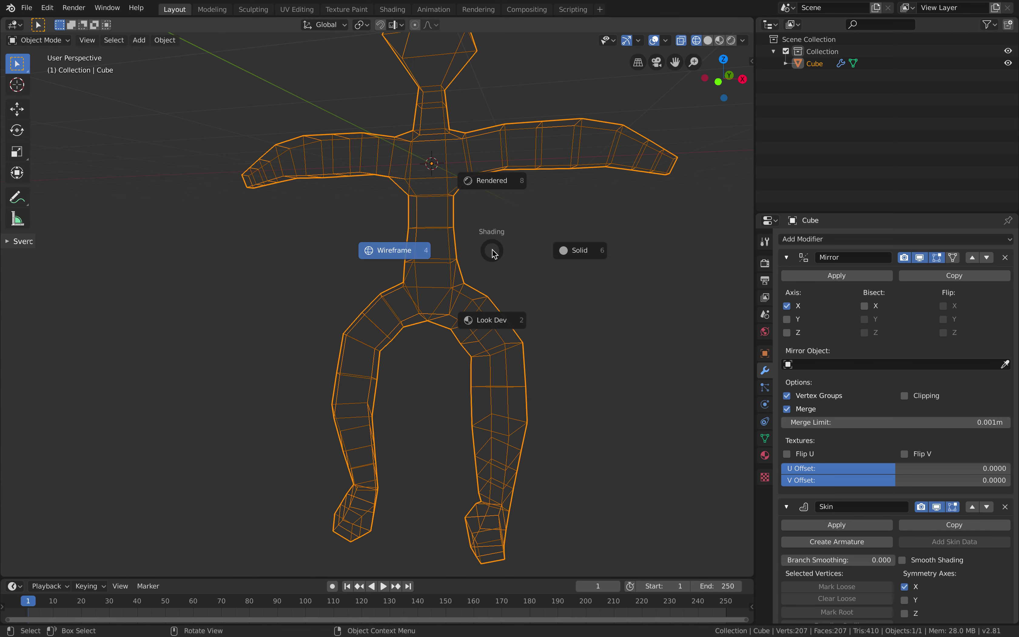
click(579, 251)
scroll(496, 246, down, 4)
key(z)
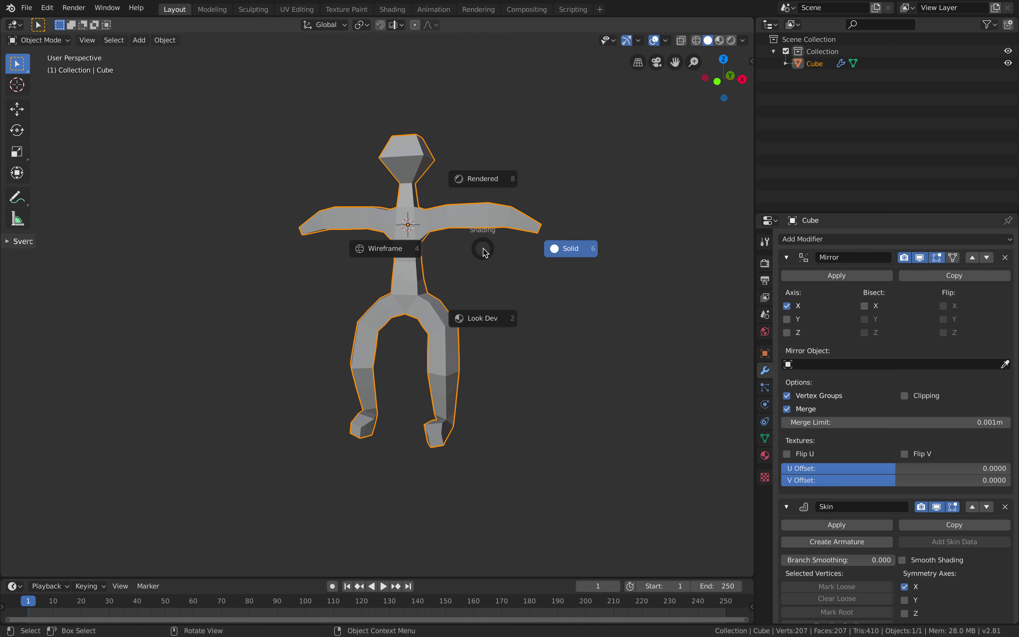
key(Escape)
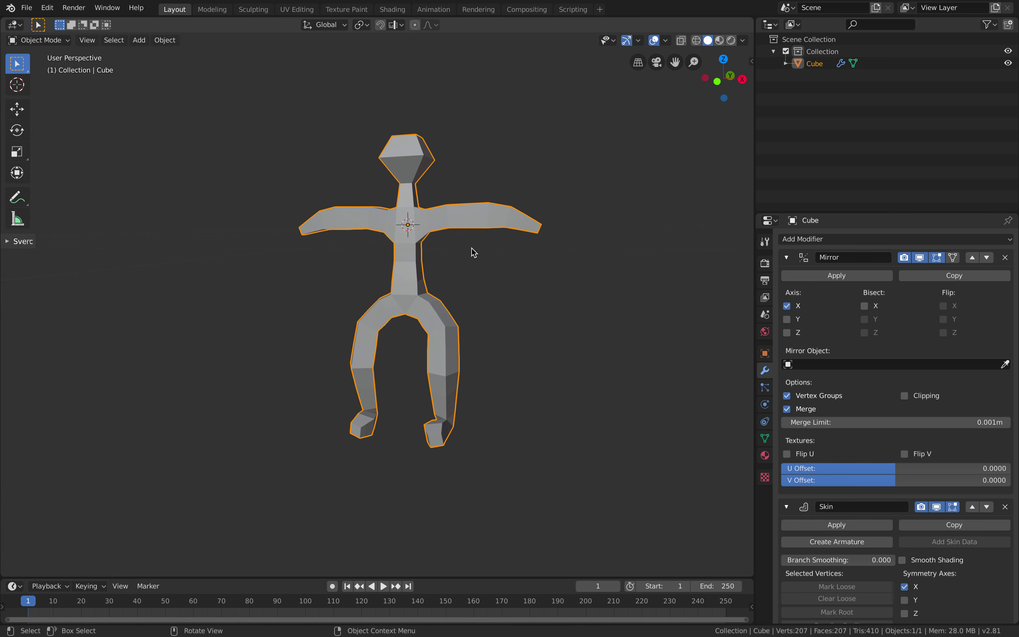
key(Tab)
key(Tab)
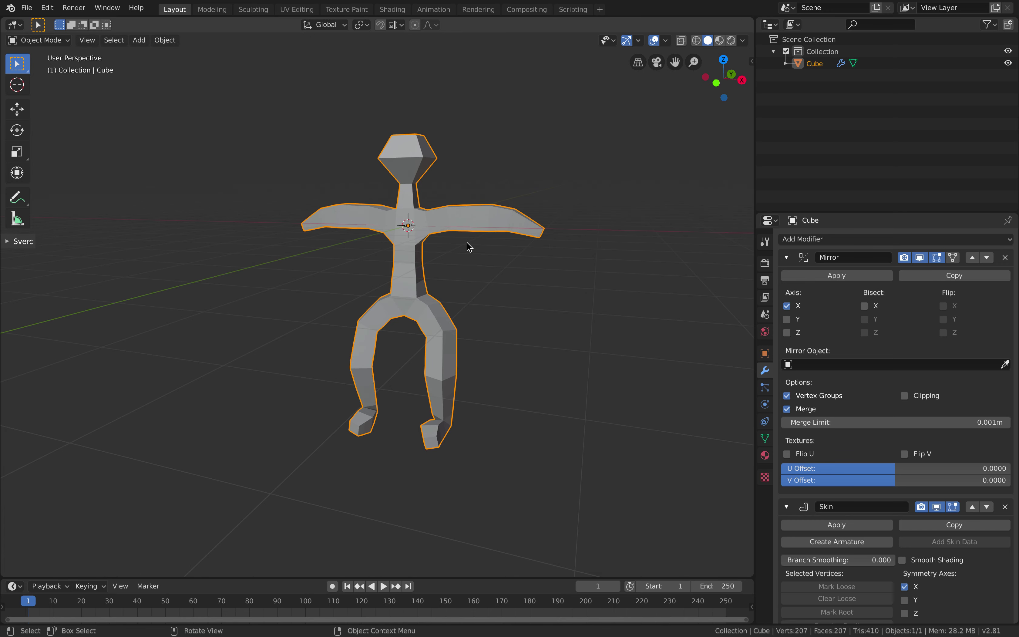
scroll(468, 209, down, 2)
Raise the figure 4.281 m along Z so its feet rest on the ground grid
key(g)
key(z)
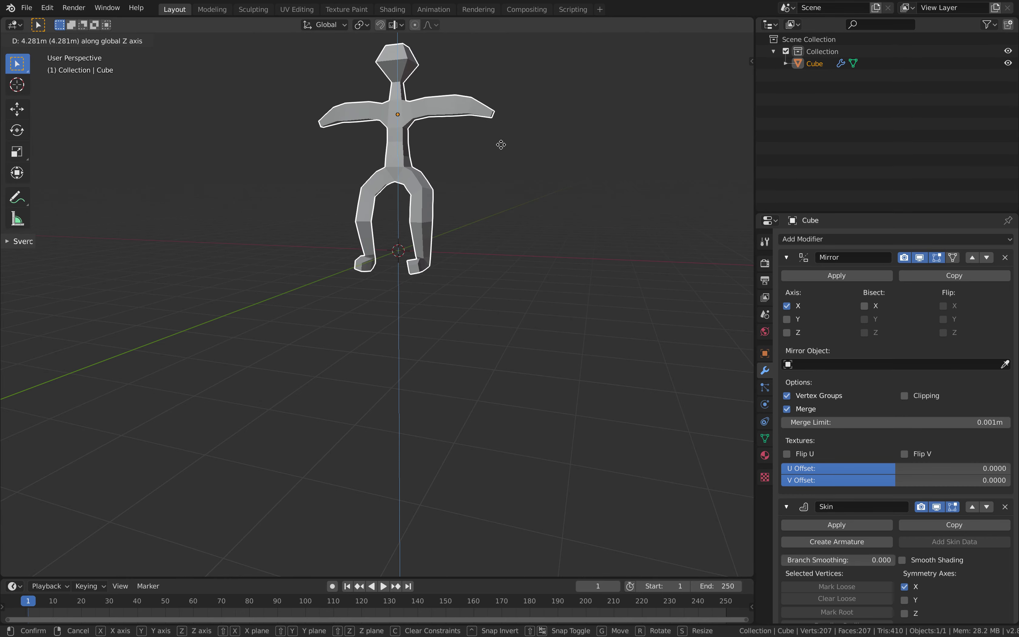
click(498, 127)
middle_drag(488, 164, 446, 300)
scroll(485, 241, up, 1)
scroll(471, 248, up, 1)
scroll(456, 303, down, 1)
Save the file, then save it under the next number as simplecharacter_002.blend
key(ctrl+s)
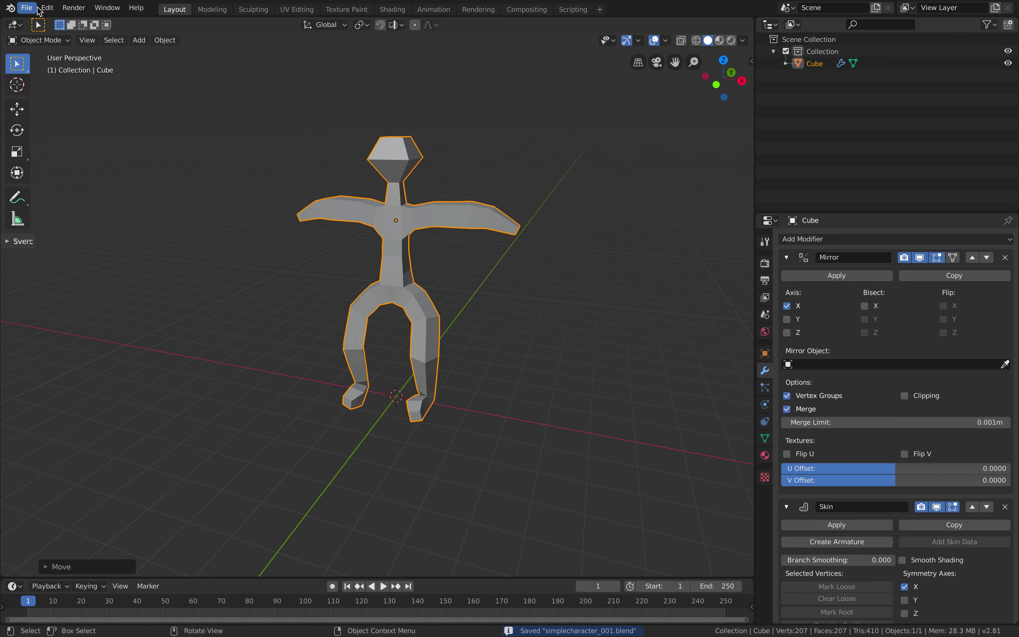
click(28, 8)
click(67, 98)
click(938, 54)
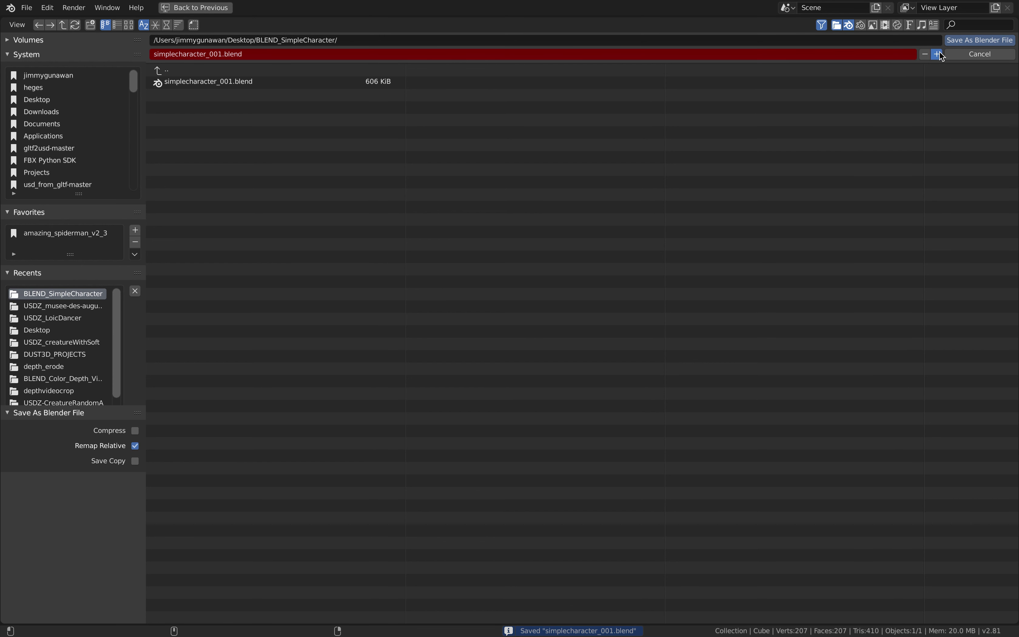
click(973, 41)
shift+middle_drag(544, 235, 531, 242)
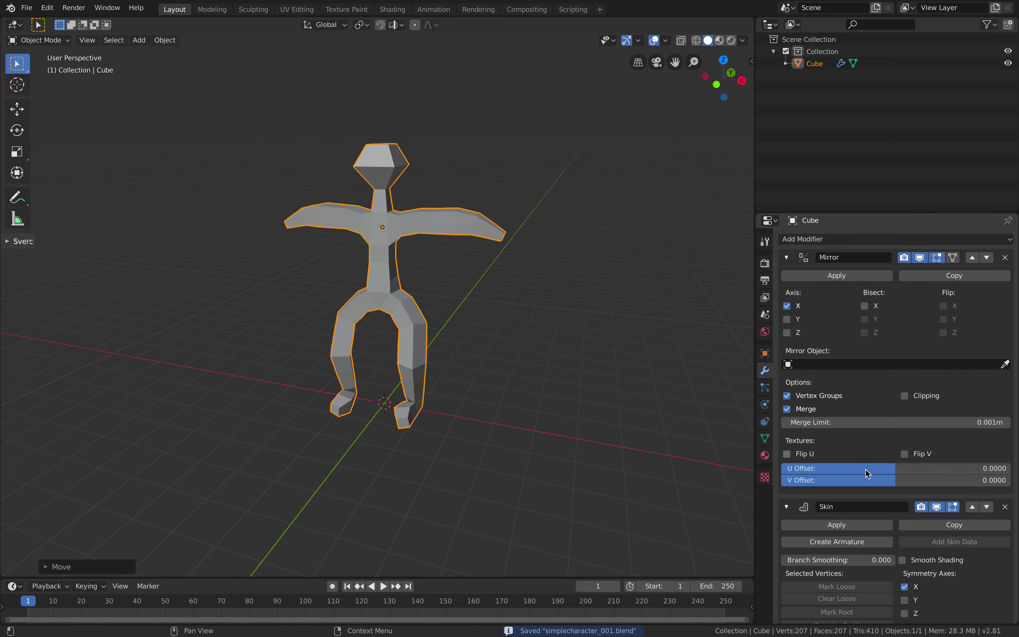
Enlarge the Properties area, add a Subdivision modifier with Ctrl+2 to round the figure, and save
middle_drag(518, 313, 495, 296)
scroll(494, 296, up, 1)
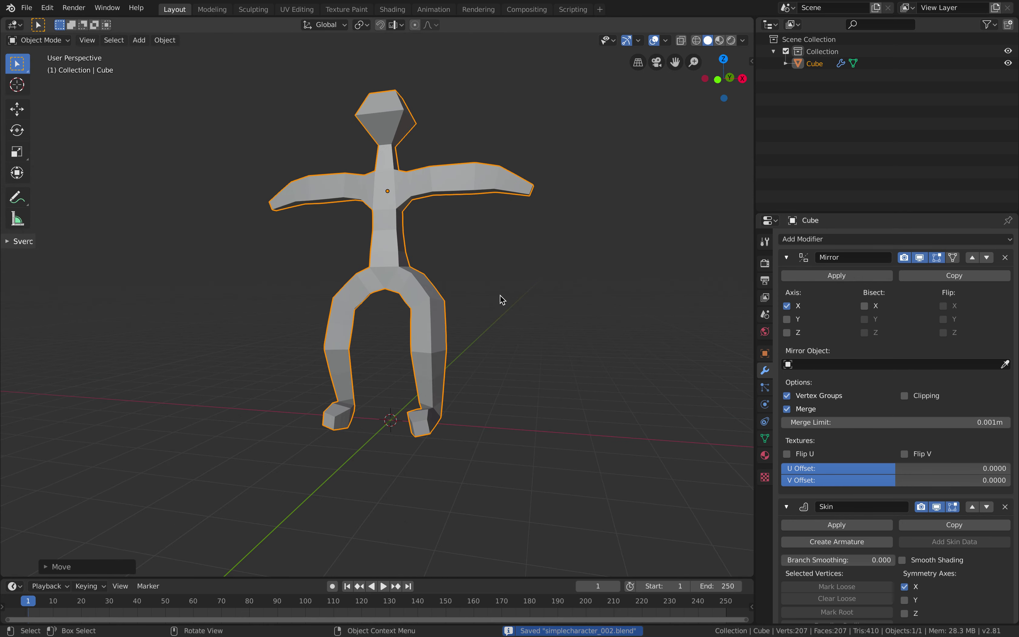
drag(819, 212, 824, 120)
middle_drag(585, 241, 507, 296)
key(ctrl+2)
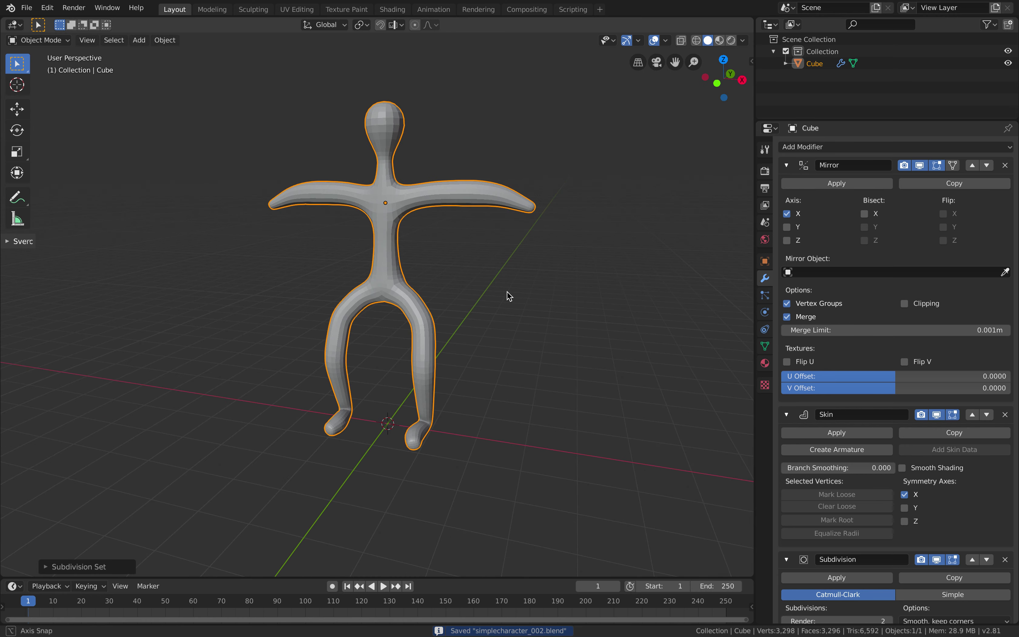
middle_drag(624, 368, 682, 370)
scroll(870, 432, down, 3)
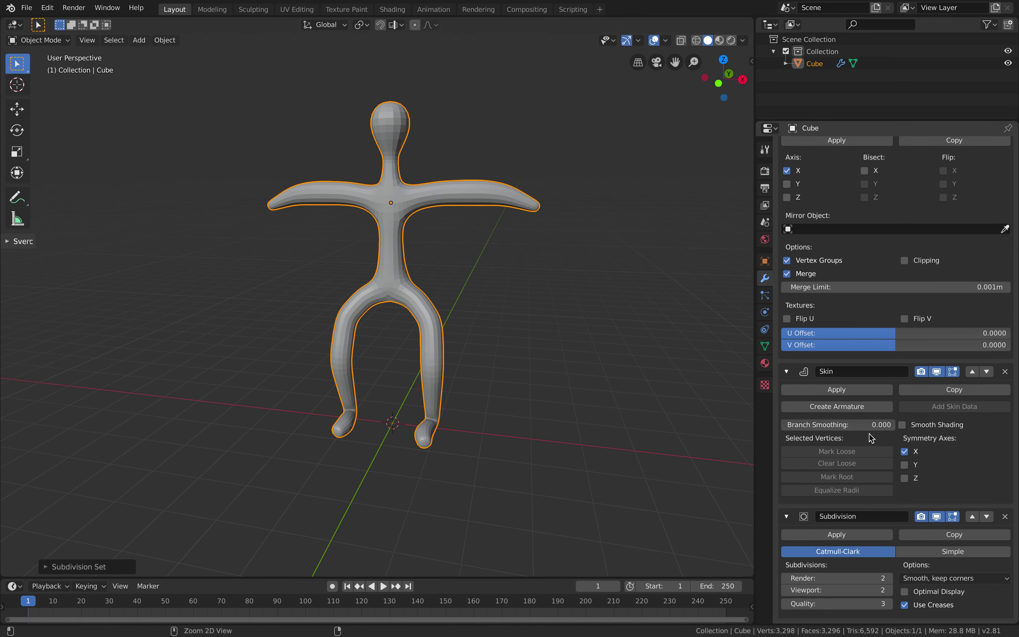
key(ctrl+s)
scroll(841, 299, up, 3)
Add a Displace modifier above Subdivision with strength 0.760 and save the file
click(879, 148)
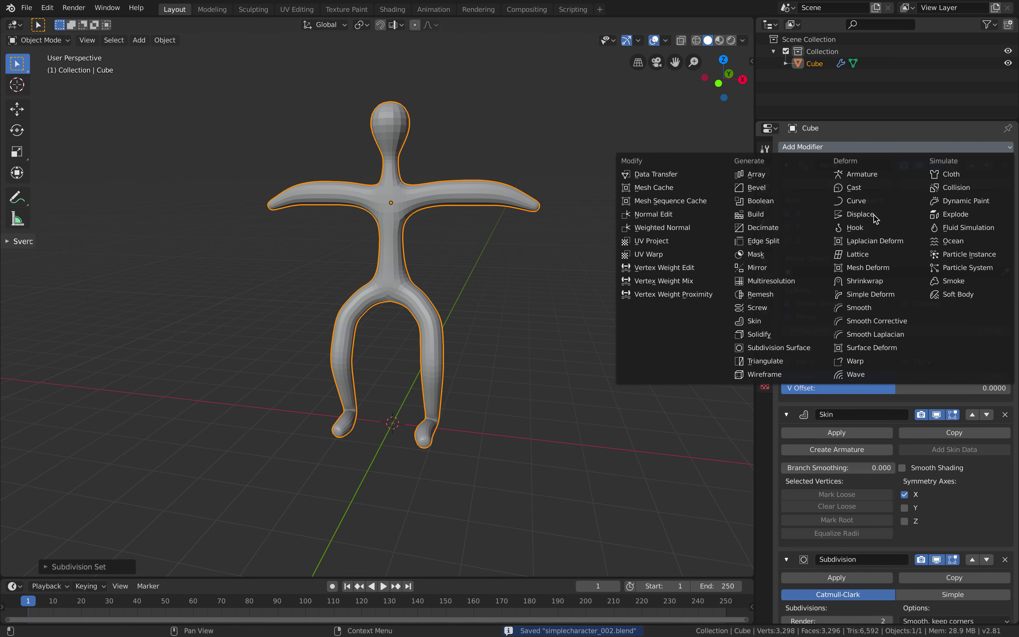
click(863, 215)
scroll(904, 488, down, 12)
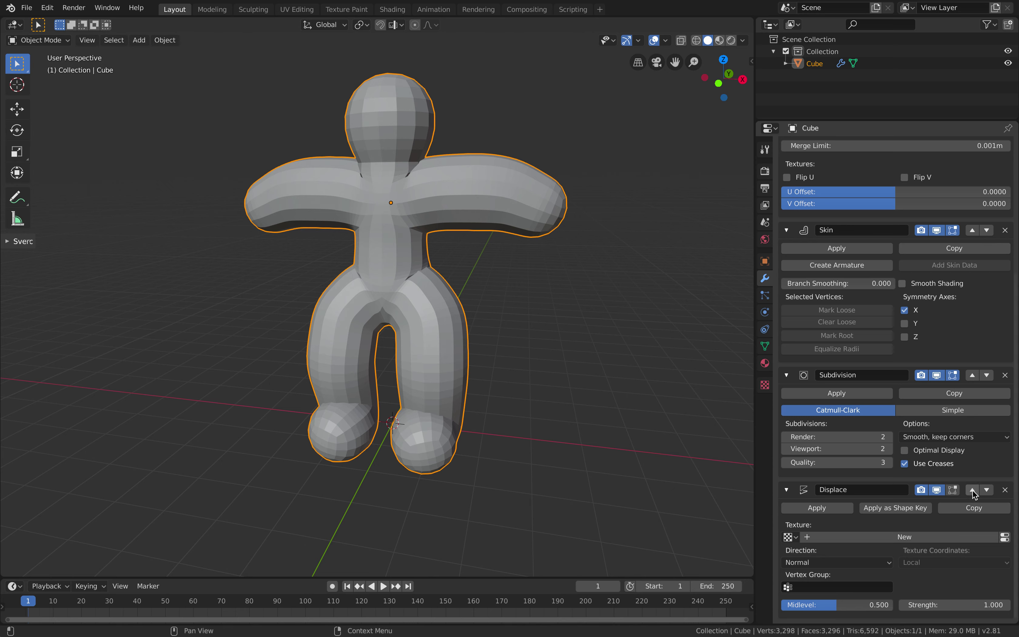
click(972, 490)
drag(961, 486, 940, 487)
middle_drag(483, 348, 461, 361)
key(ctrl+s)
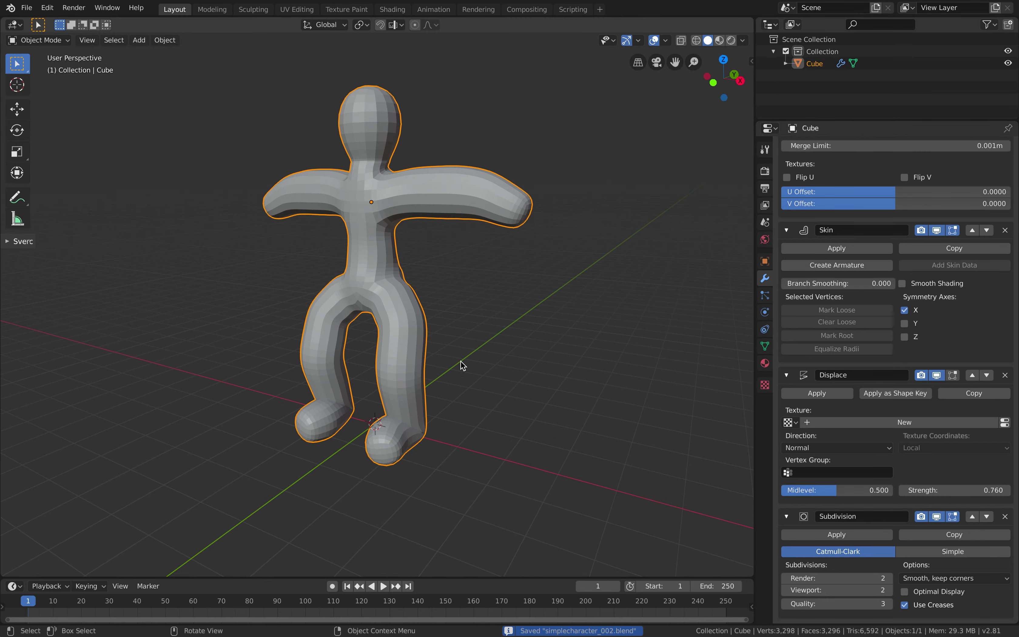
middle_drag(539, 334, 565, 337)
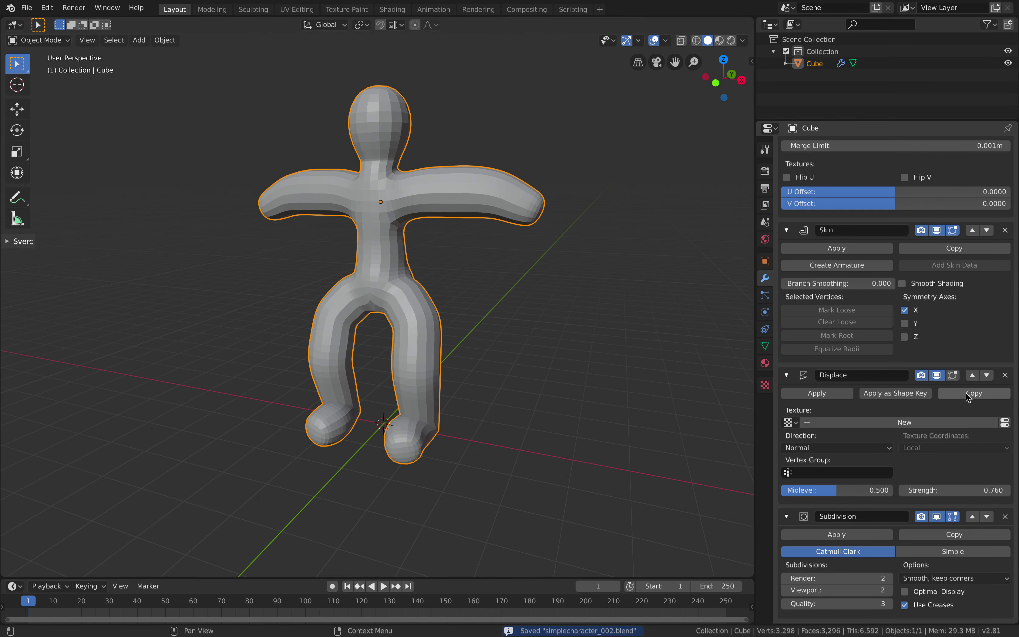
middle_drag(544, 290, 505, 290)
scroll(842, 221, up, 3)
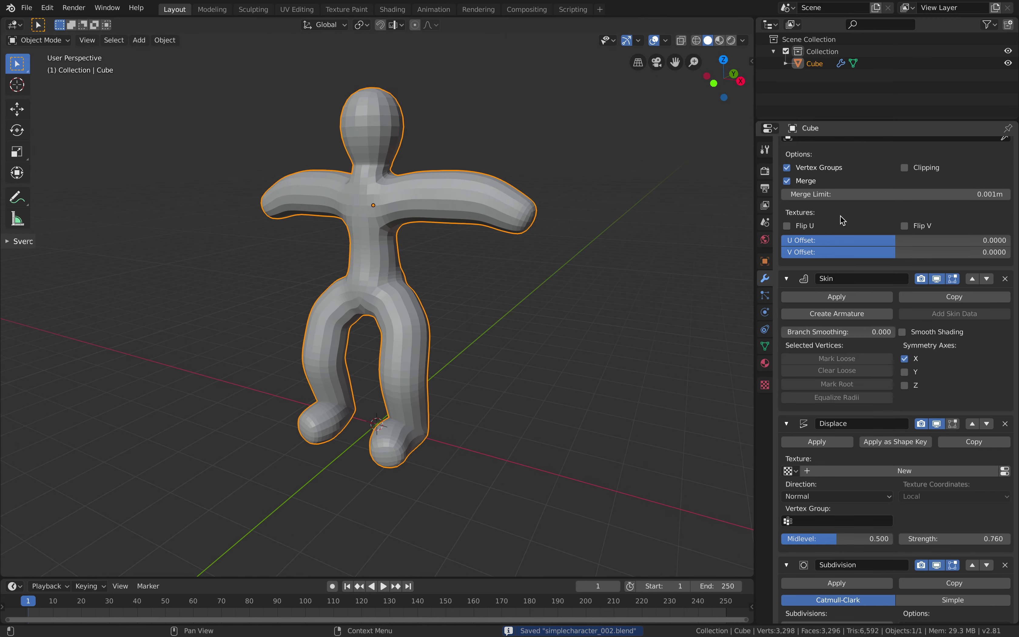
scroll(842, 221, up, 8)
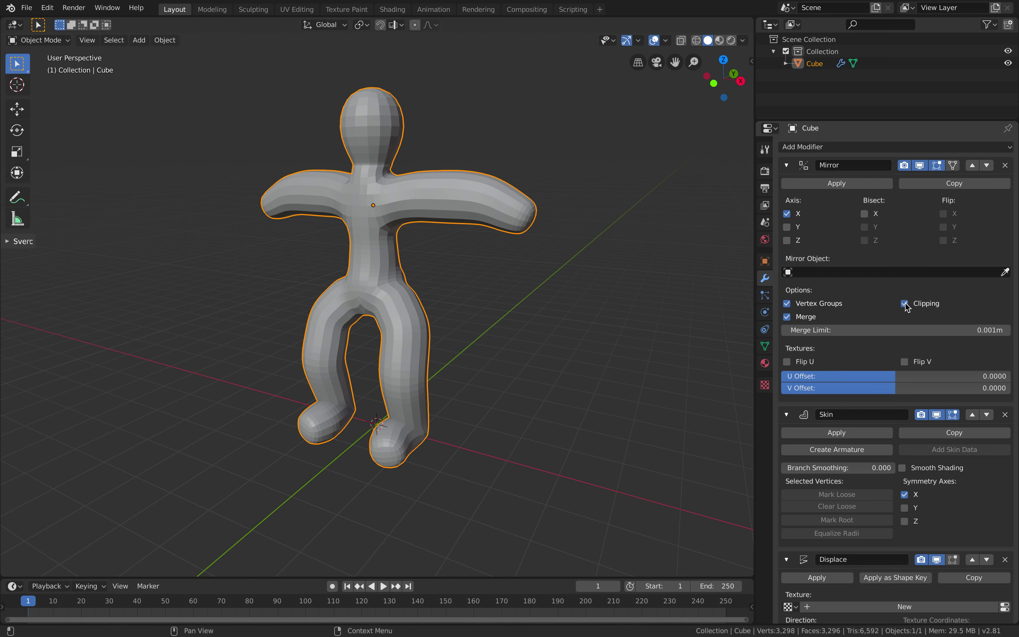
Apply the Mirror modifier, save as simplecharacter_003.blend, and enable Skin modifier Smooth Shading
click(840, 185)
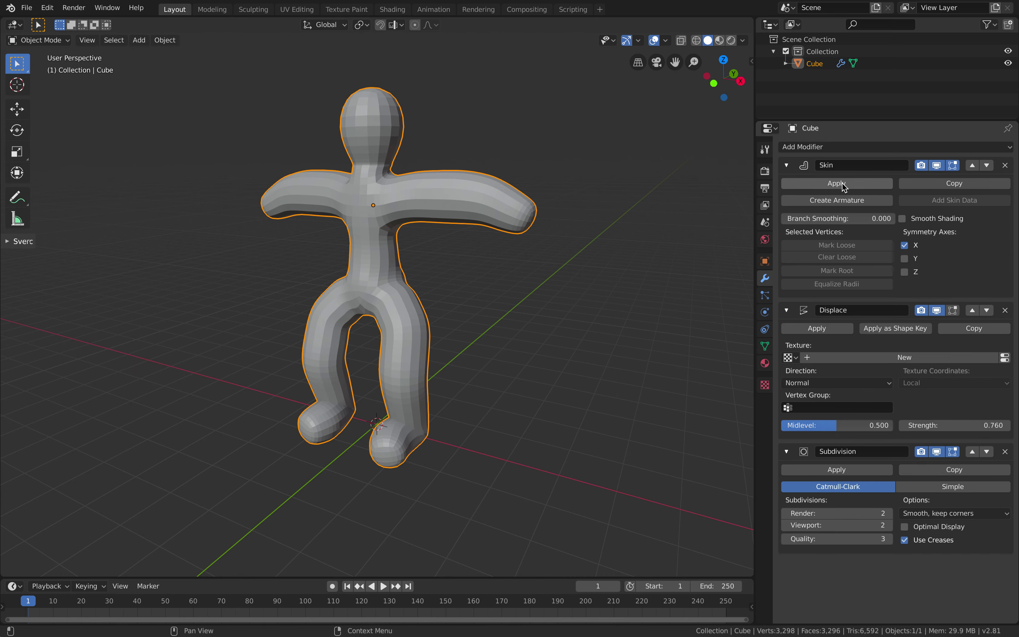
click(26, 8)
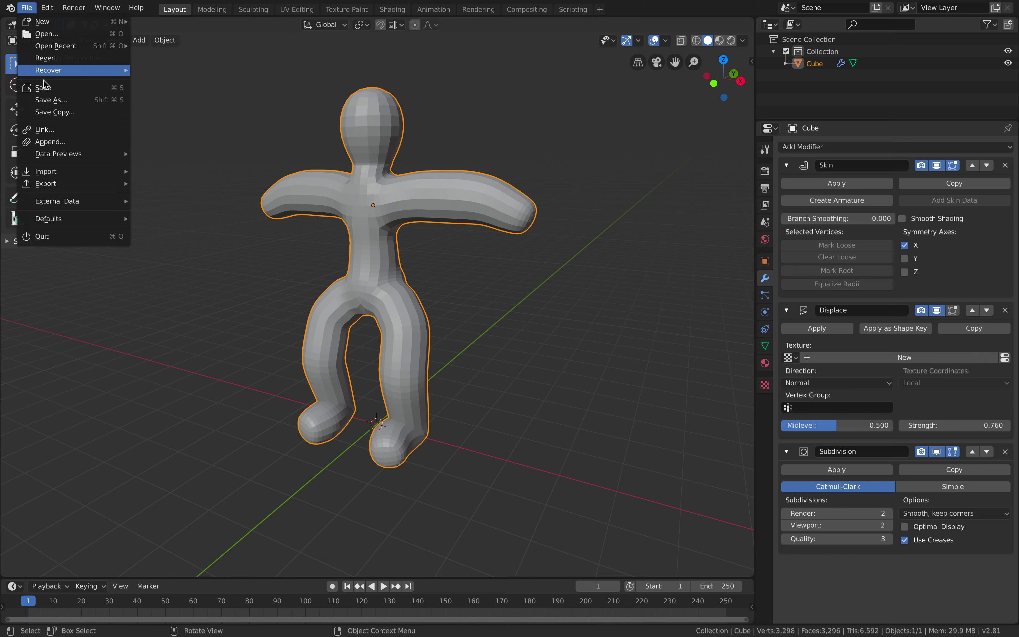
click(28, 9)
click(59, 101)
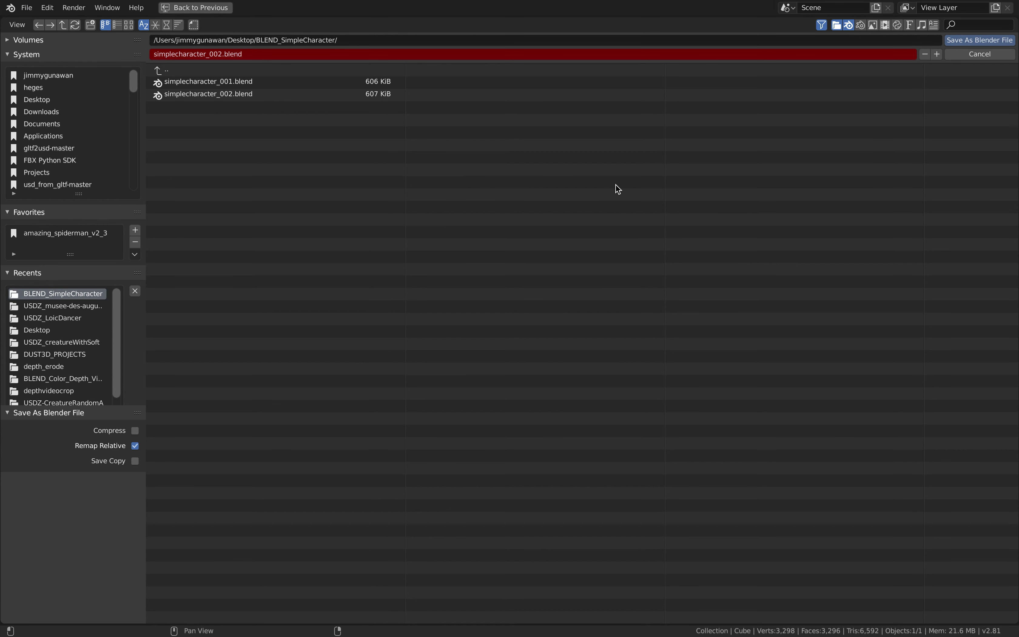
click(950, 41)
mouse_move(590, 189)
middle_down()
mouse_move(546, 211)
mouse_move(516, 237)
mouse_move(524, 244)
mouse_move(539, 221)
mouse_move(475, 265)
middle_up()
click(925, 222)
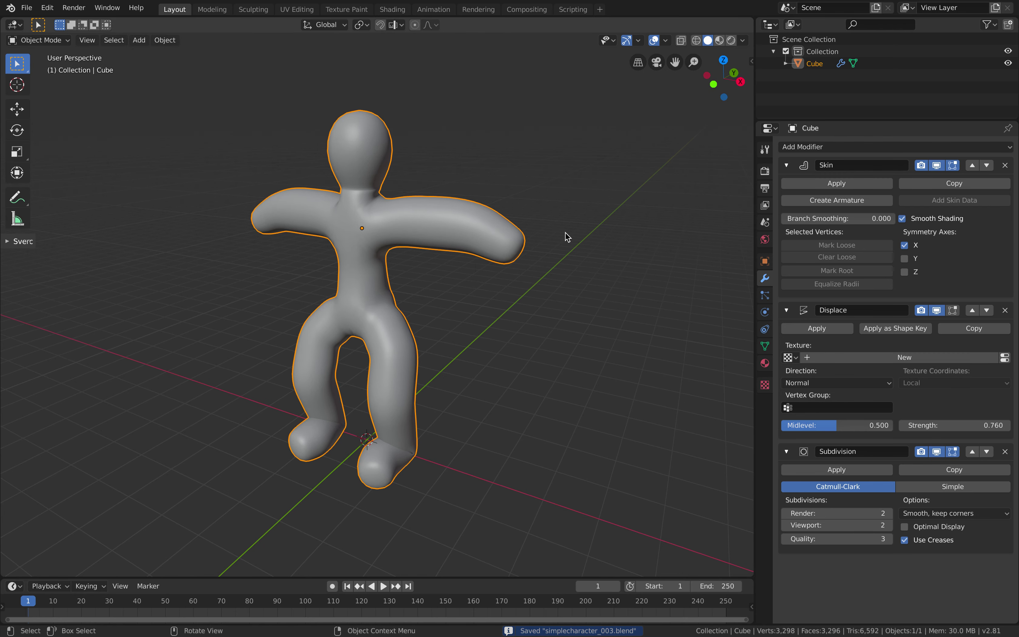
Delete the Displace and Subdivision modifiers, leaving only the Skin modifier on the figure
middle_drag(373, 168, 387, 162)
middle_drag(476, 215, 506, 219)
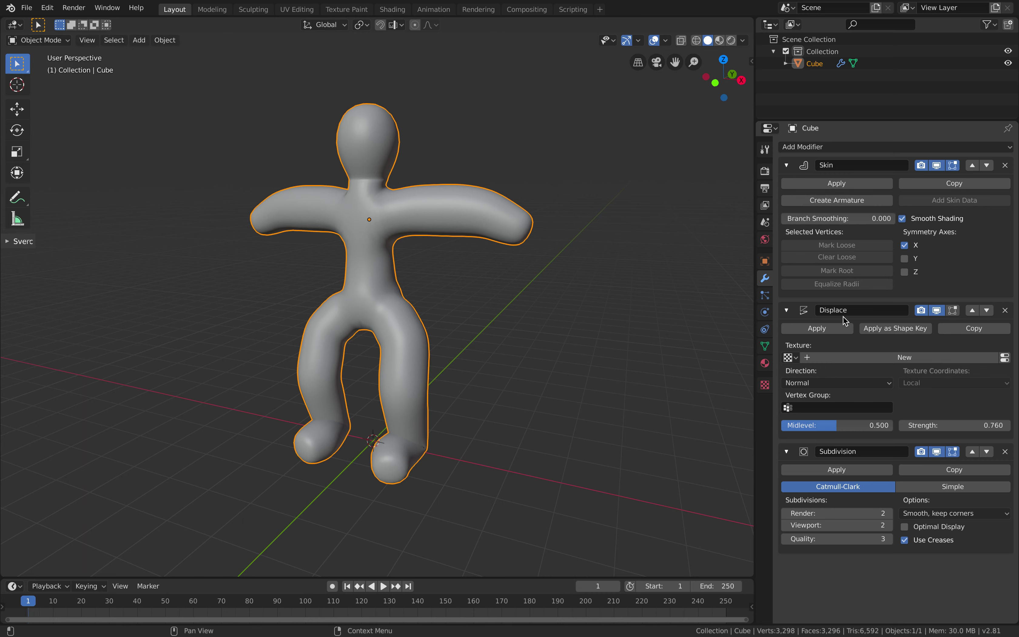
click(1005, 311)
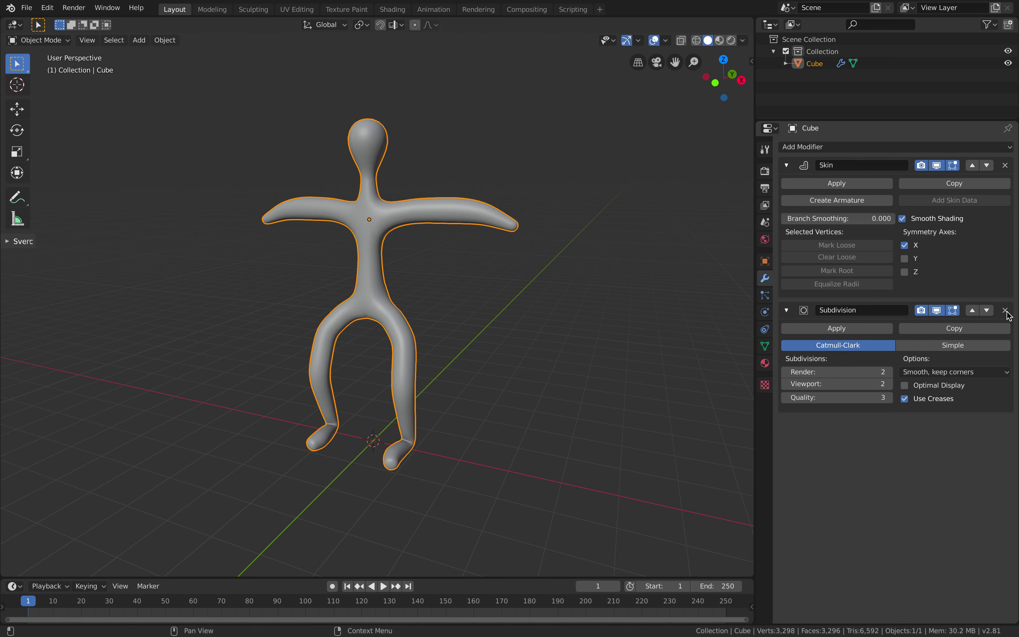
click(1005, 310)
middle_drag(569, 281, 494, 238)
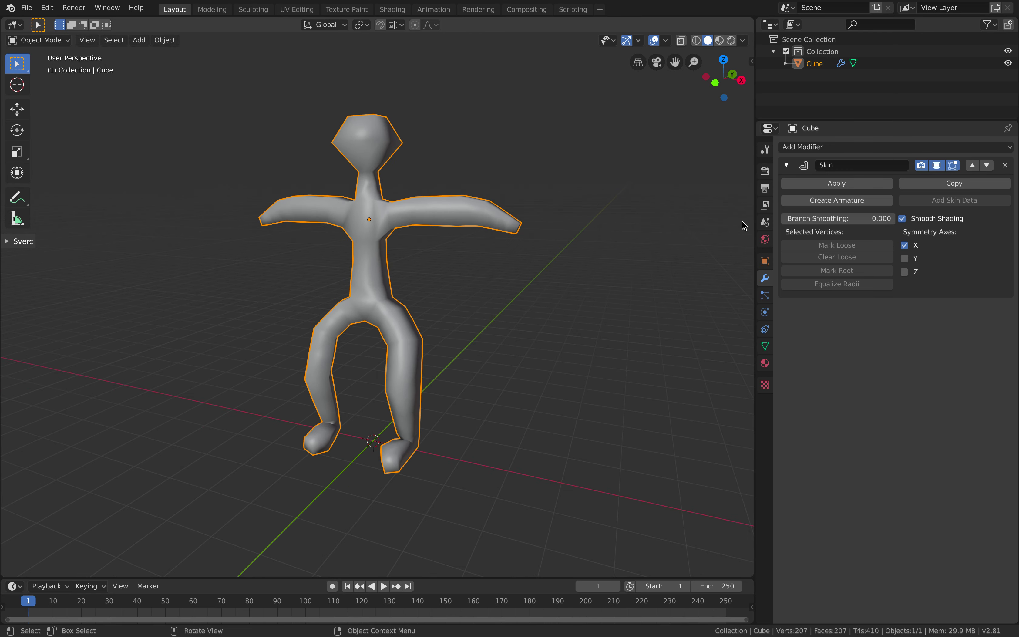
Create an armature from the skin and give the character mesh smooth shading
click(818, 202)
middle_drag(659, 228, 434, 347)
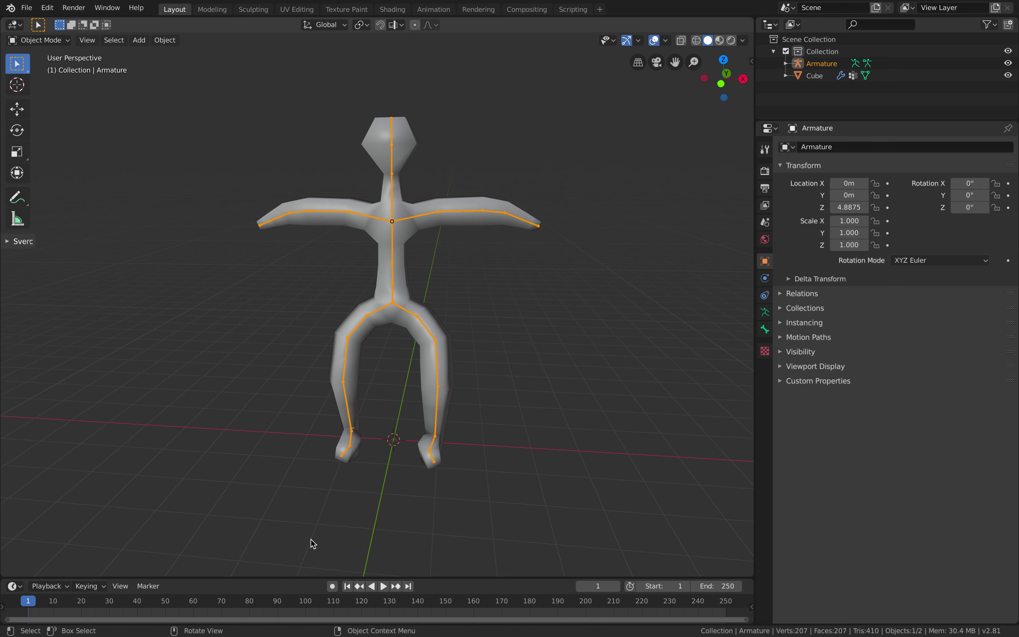
click(456, 217)
right_click(446, 214)
click(445, 212)
In Pose Mode, rotate both upper-arm bones down to the body's sides, then return to Object Mode
click(393, 172)
middle_drag(329, 366, 353, 364)
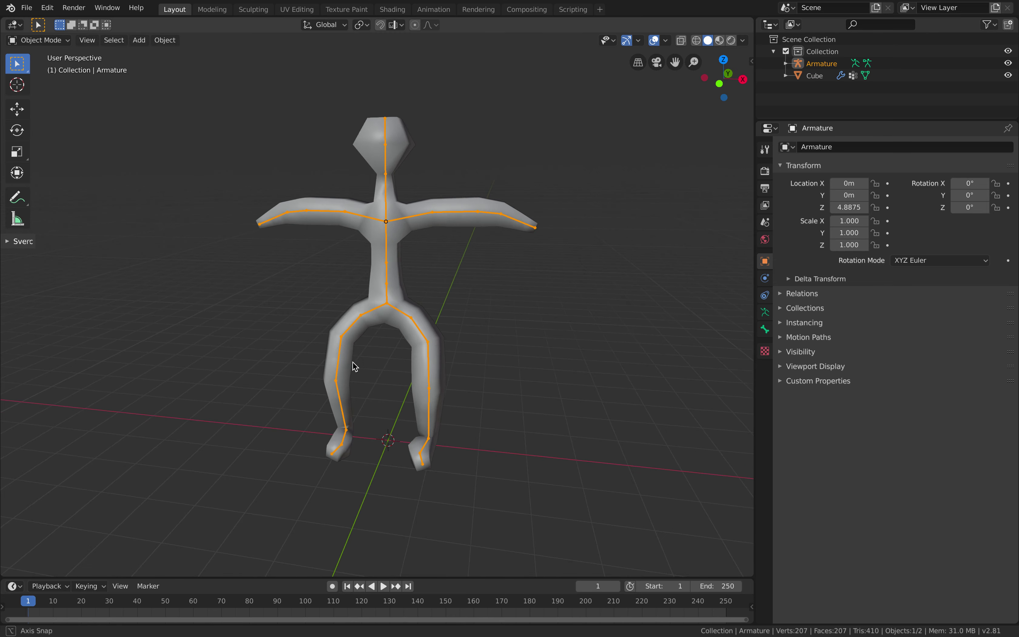
click(62, 46)
click(55, 82)
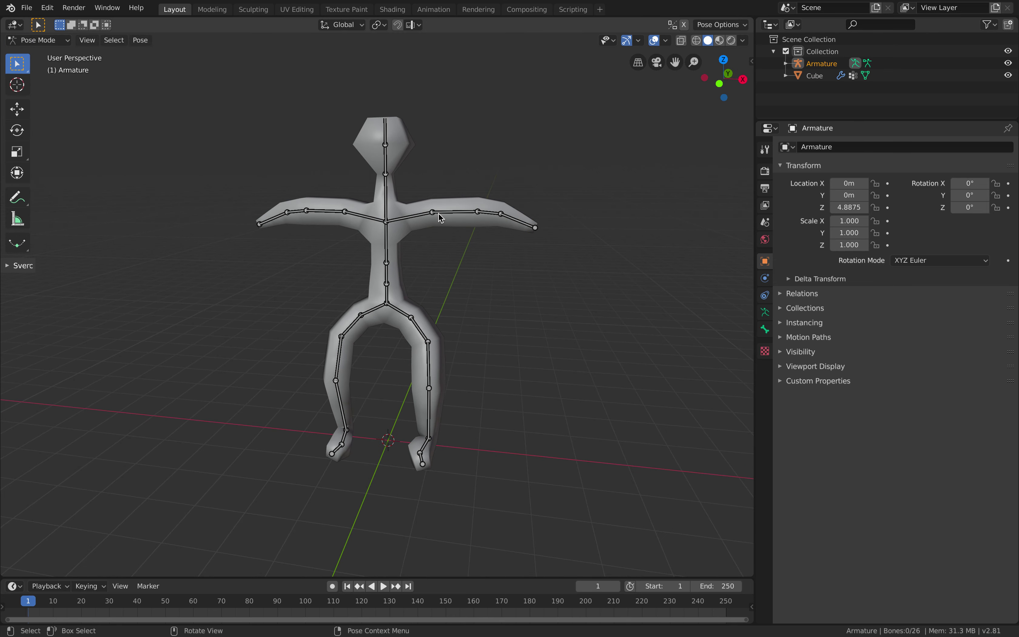
key(r)
click(476, 295)
click(330, 215)
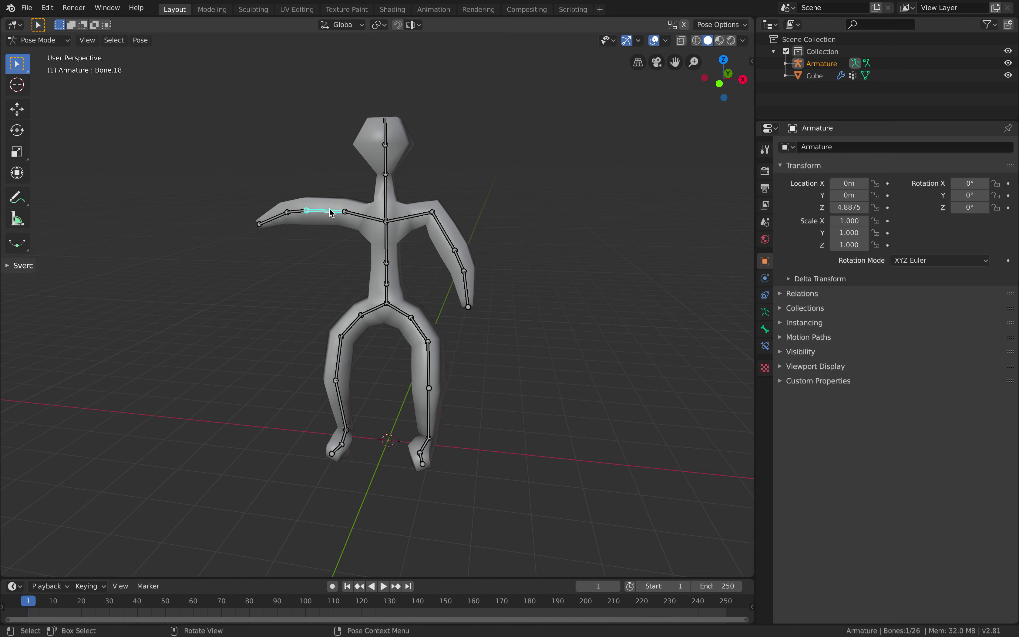
key(r)
click(396, 116)
click(389, 134)
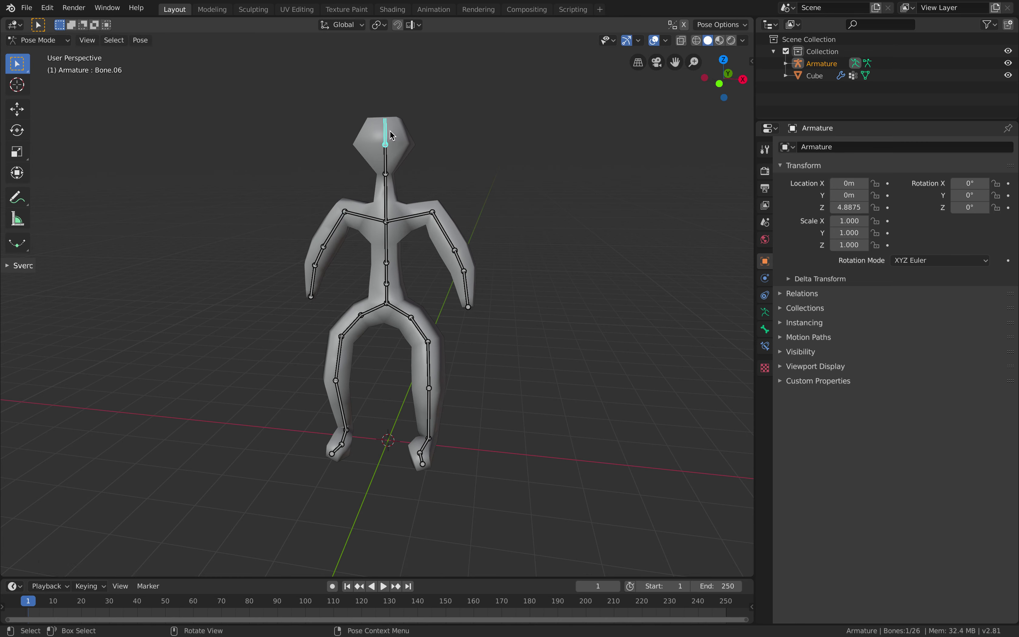
key(Tab)
key(Tab)
key(Tab)
key(Tab)
key(Tab)
middle_drag(407, 199, 403, 205)
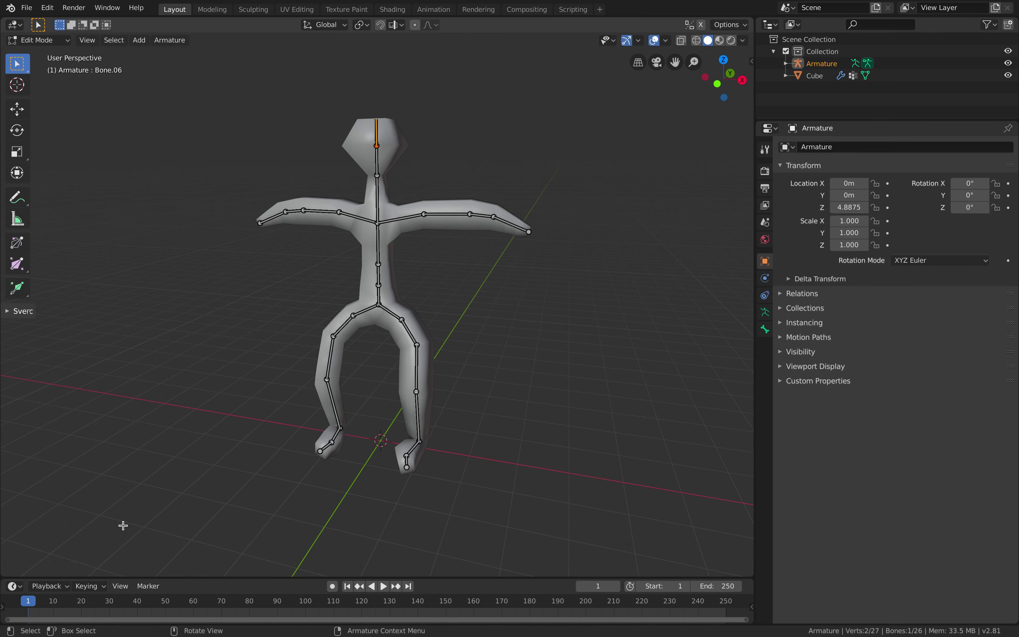
click(38, 40)
click(54, 53)
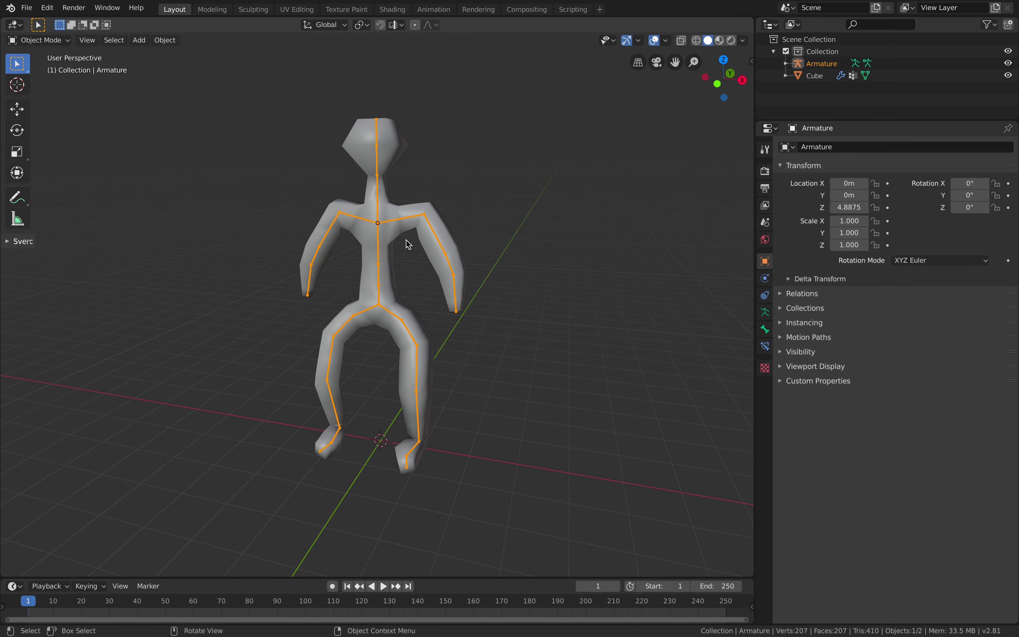
Select the character mesh and delete its Armature modifier
click(425, 215)
scroll(435, 239, up, 1)
shift+middle_drag(444, 251, 486, 257)
scroll(505, 253, down, 1)
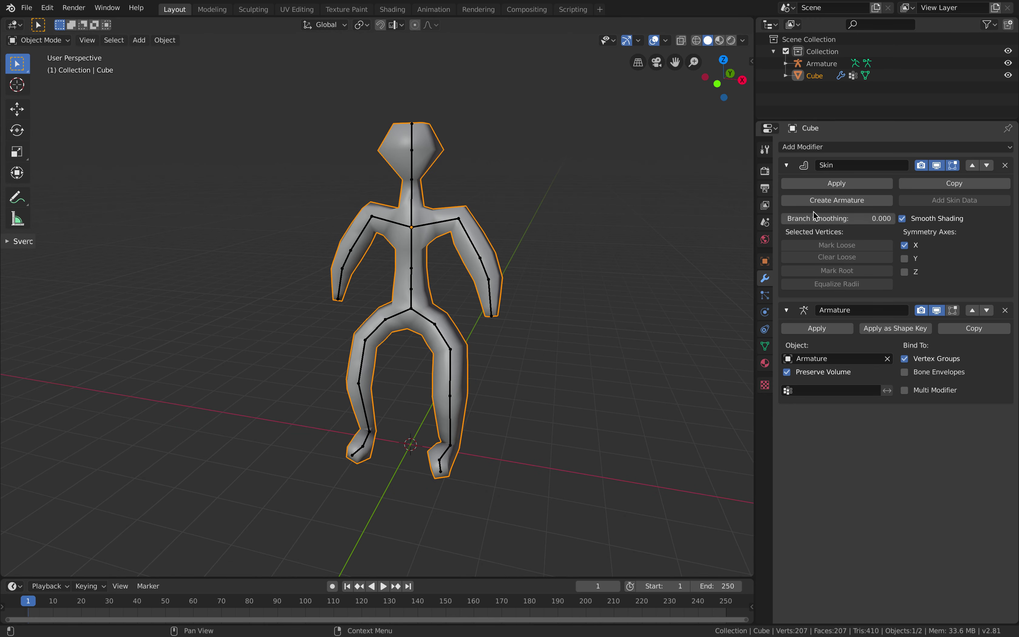
click(1005, 311)
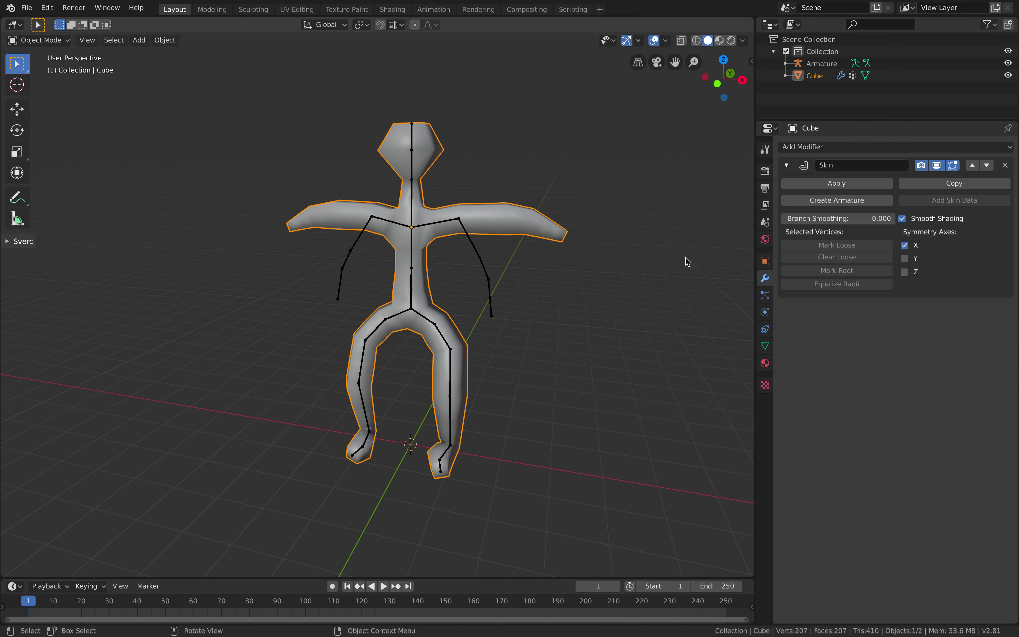
middle_drag(685, 261, 716, 253)
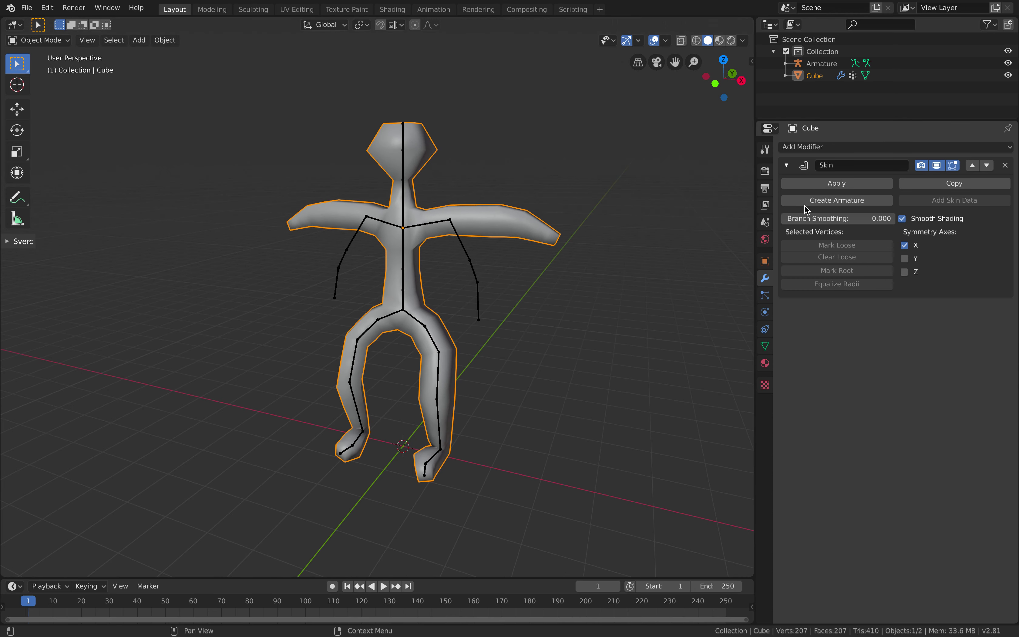
Apply the Skin modifier and add a Subdivision modifier with Ctrl+1
click(821, 186)
middle_drag(594, 246, 566, 257)
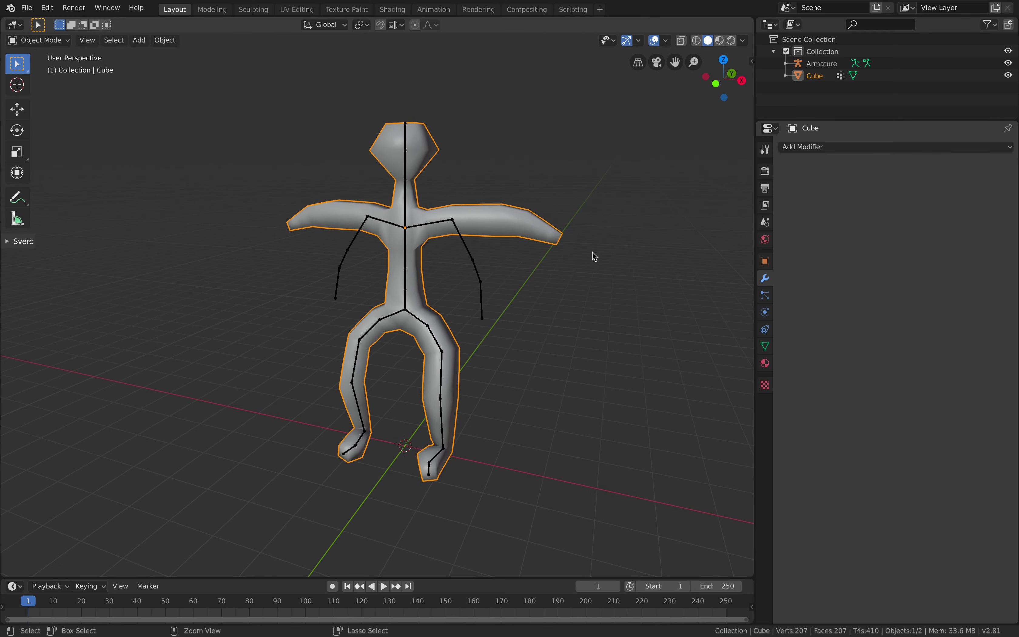
key(ctrl+1)
click(842, 148)
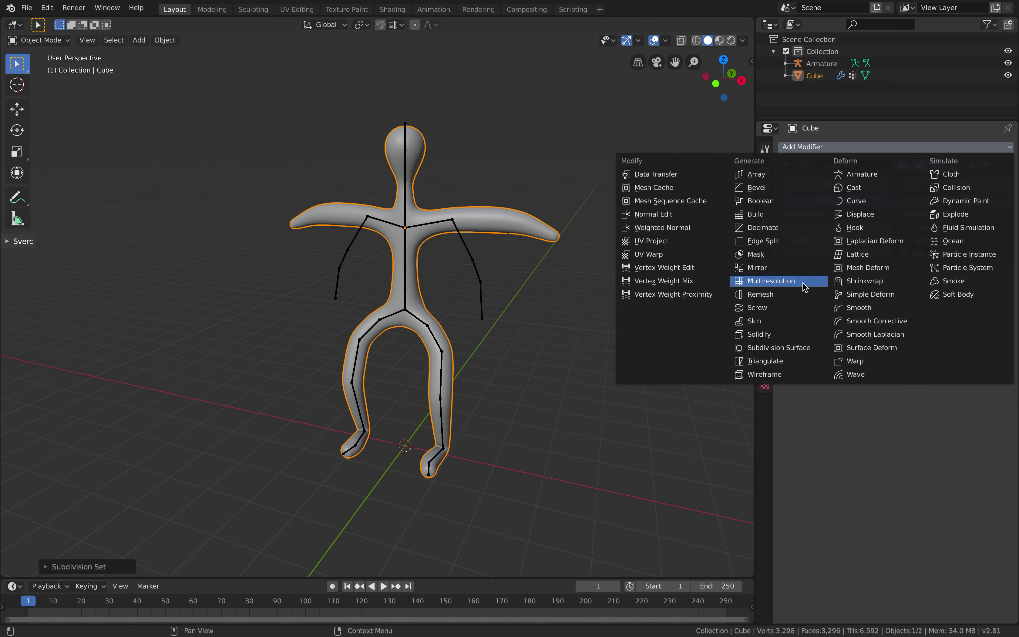
Add a Displace modifier above Subdivision and lower its strength to 0.360
click(855, 214)
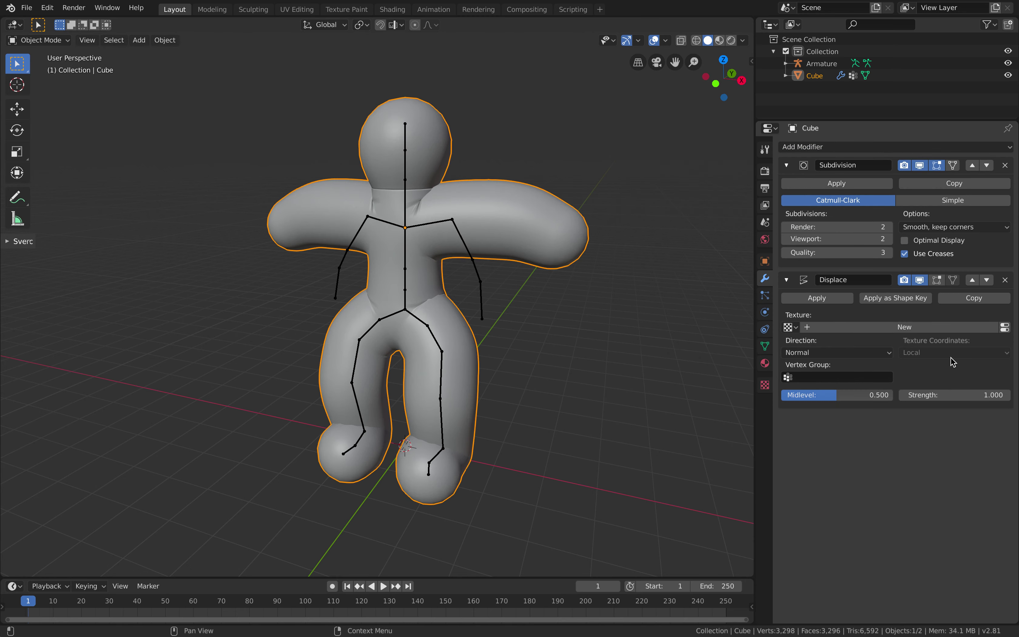
click(972, 280)
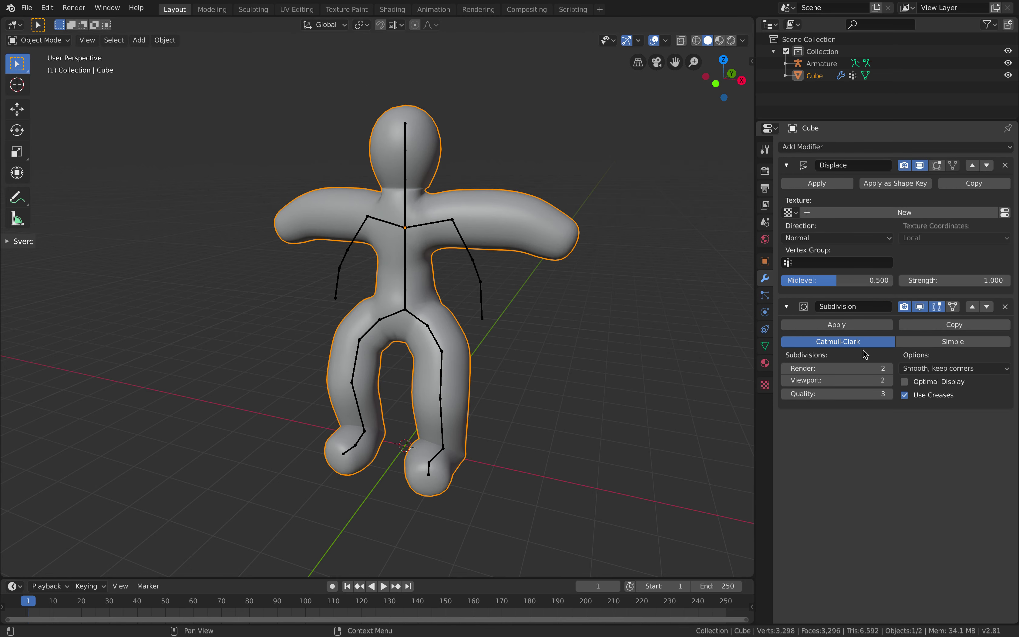
drag(955, 280, 909, 280)
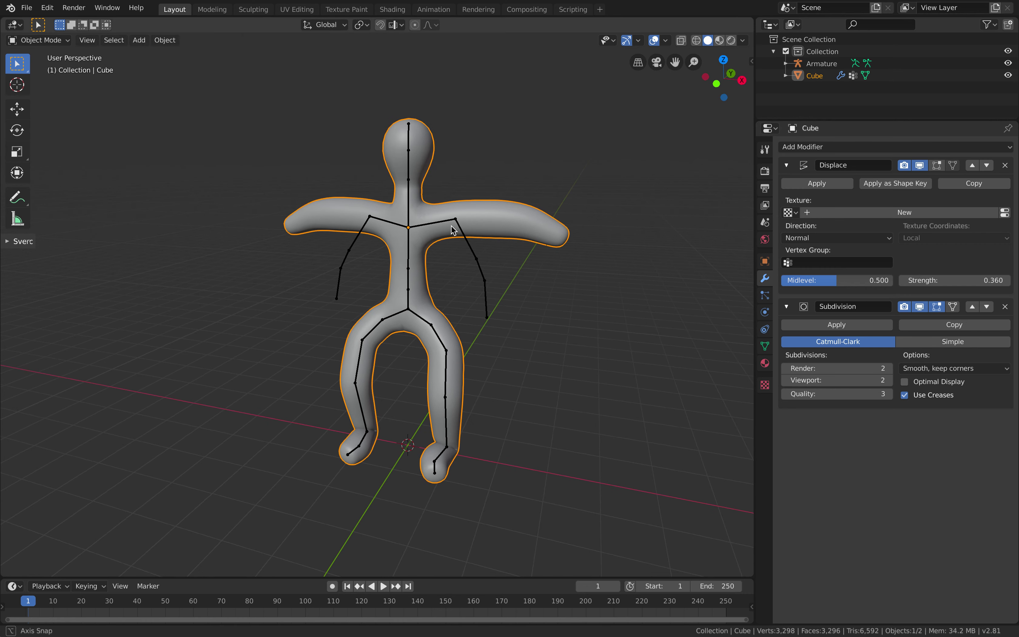
Apply the Displace modifier, then apply the Subdivision modifier
click(817, 185)
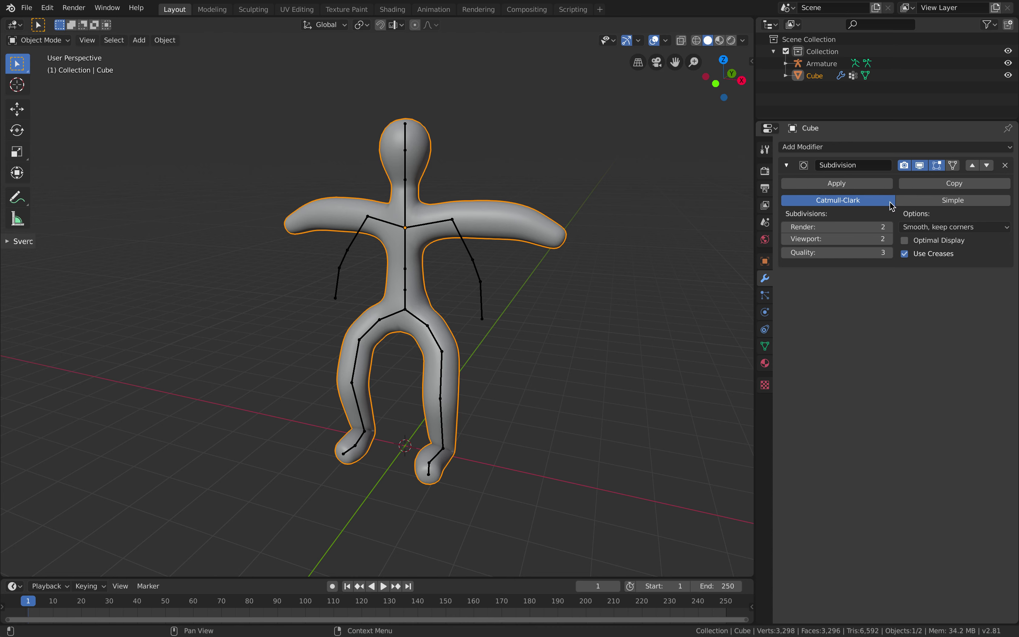
middle_drag(629, 235, 632, 236)
click(819, 186)
shift+middle_drag(550, 220, 503, 222)
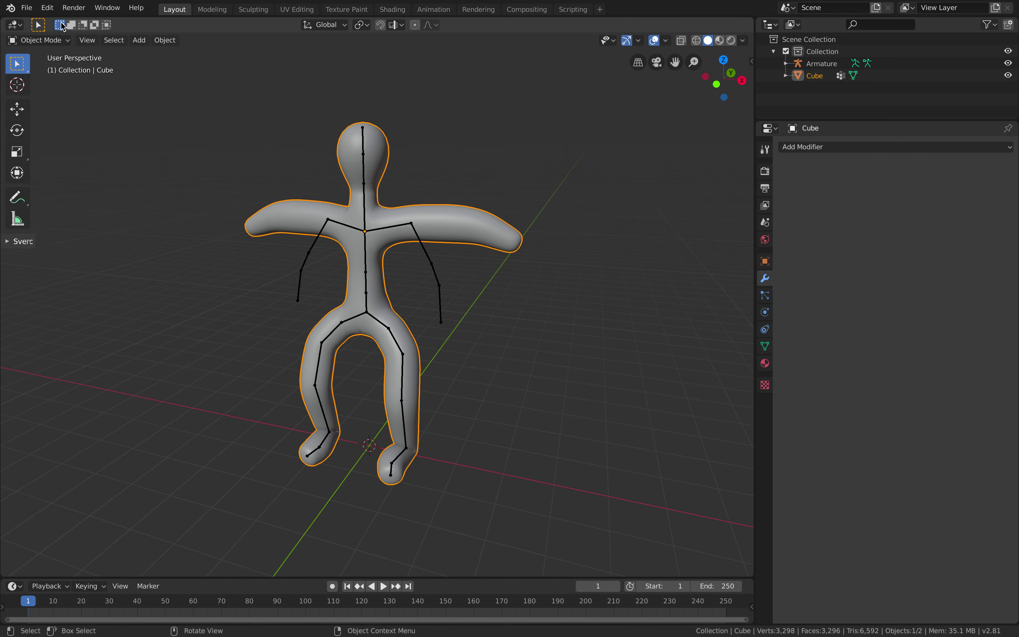
click(26, 7)
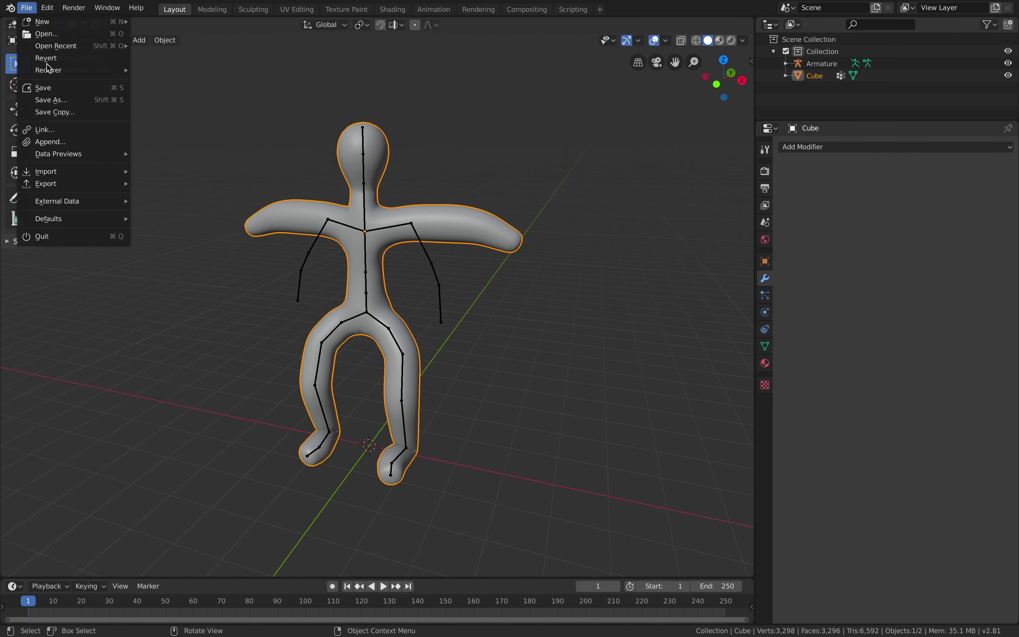
Save the file, enter Edit Mode and select all of the mesh's vertices
click(43, 87)
key(Tab)
mouse_move(414, 201)
middle_down()
mouse_move(445, 192)
mouse_move(423, 200)
middle_up()
scroll(423, 201, up, 2)
scroll(425, 205, down, 1)
key(a)
key(alt+a)
key(a)
scroll(428, 209, down, 2)
middle_drag(428, 209, 389, 205)
scroll(387, 206, up, 1)
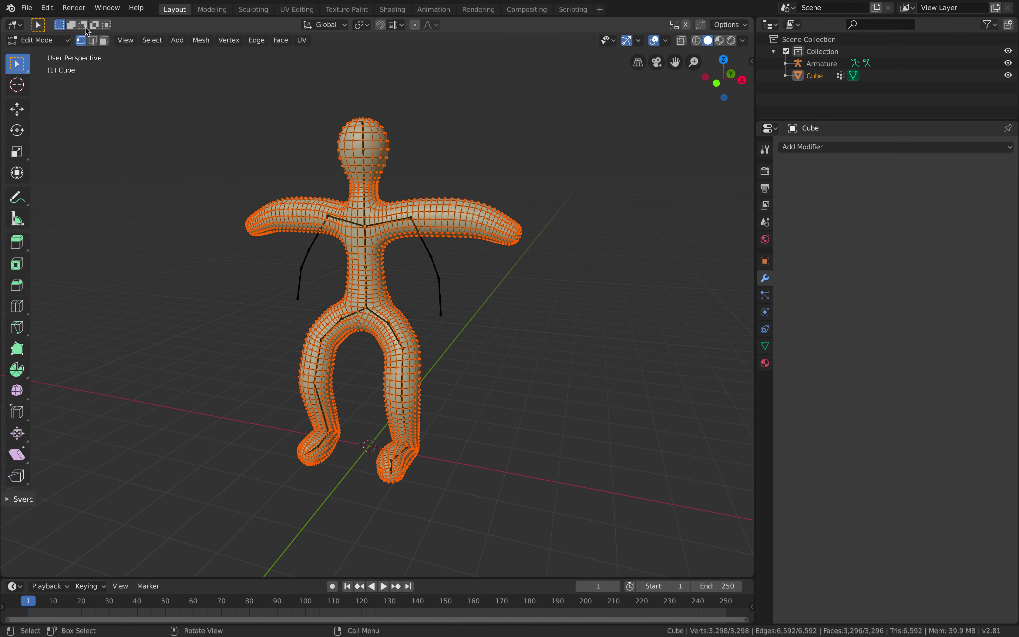
Unwrap the mesh with Smart UV Project via operator search, return to Object Mode and save
click(48, 7)
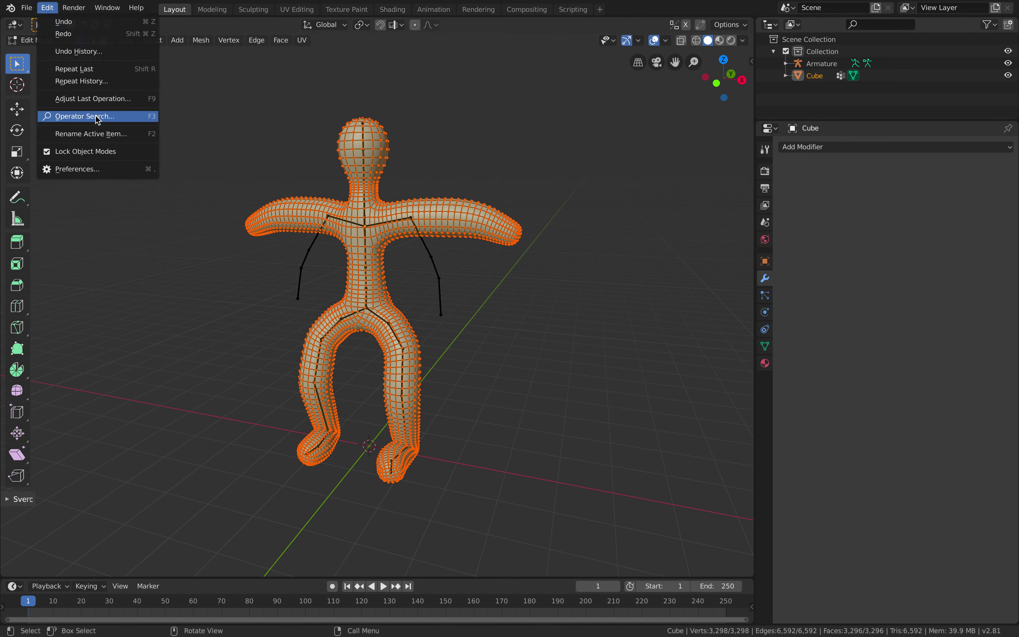
click(118, 120)
text(Merge)
text(smart)
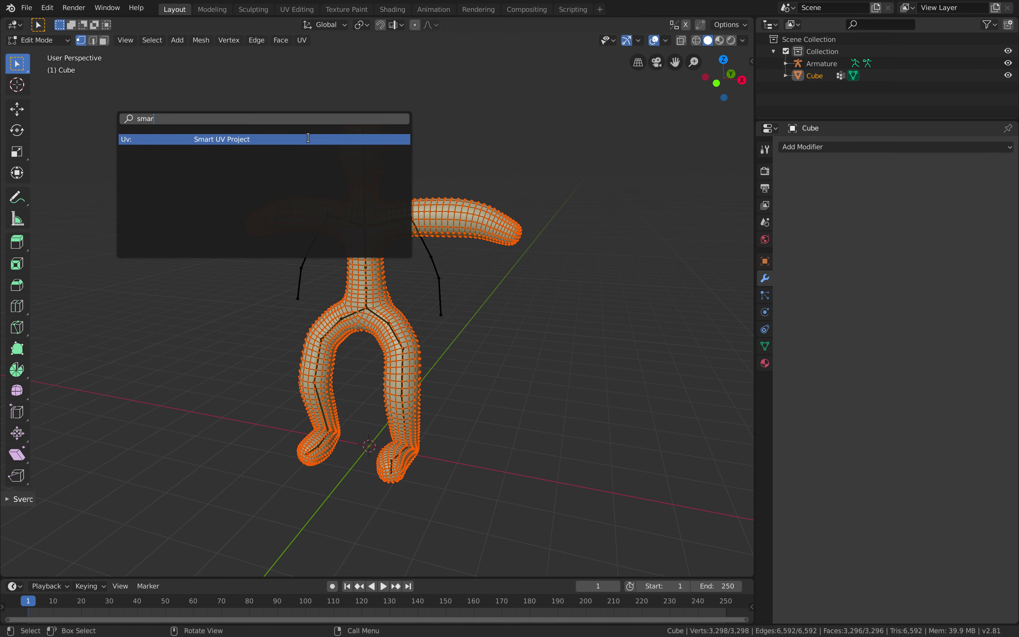
key(Return)
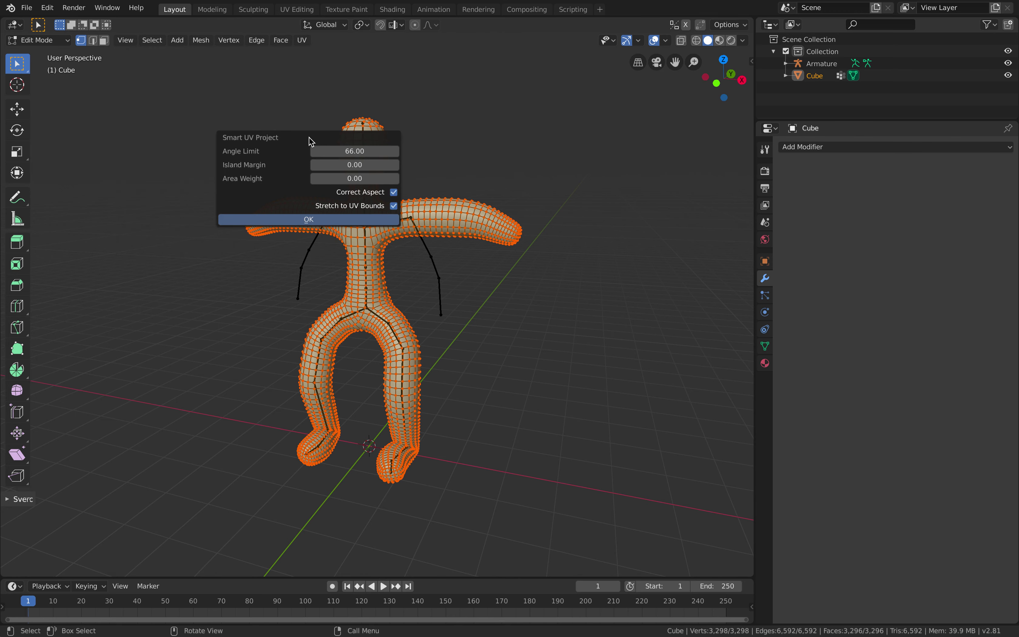
click(335, 220)
key(Tab)
scroll(408, 214, up, 3)
key(ctrl+s)
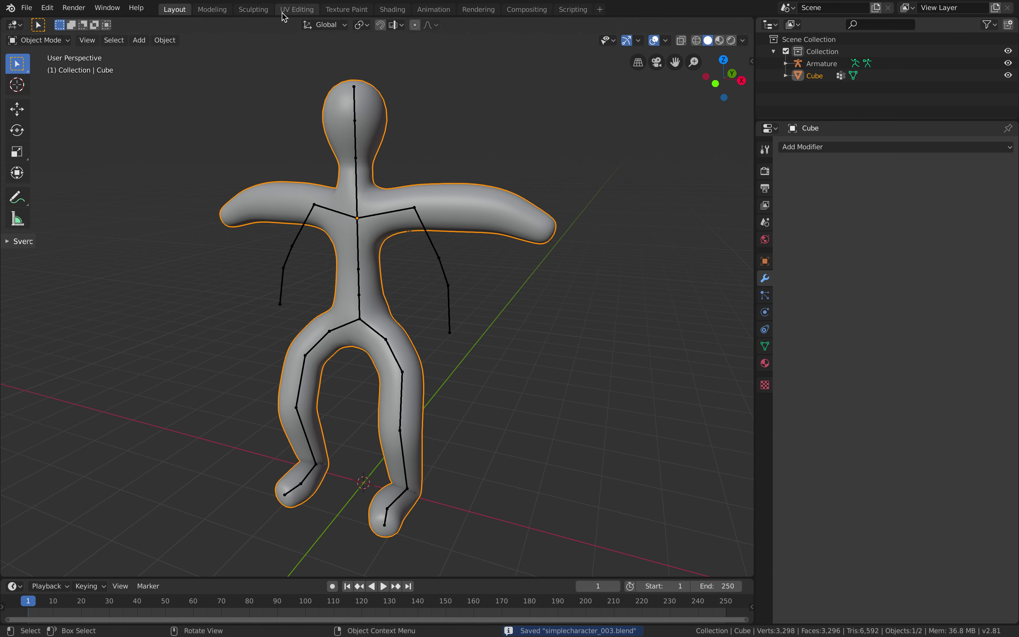
click(264, 11)
Frame the figure and its head in the Sculpting view and show the sculpt Options settings
scroll(416, 143, down, 5)
mouse_move(438, 339)
middle_down()
mouse_move(464, 291)
mouse_move(451, 193)
mouse_move(366, 304)
middle_up()
scroll(428, 194, up, 4)
mouse_move(444, 149)
middle_down()
mouse_move(420, 150)
mouse_move(404, 179)
middle_up()
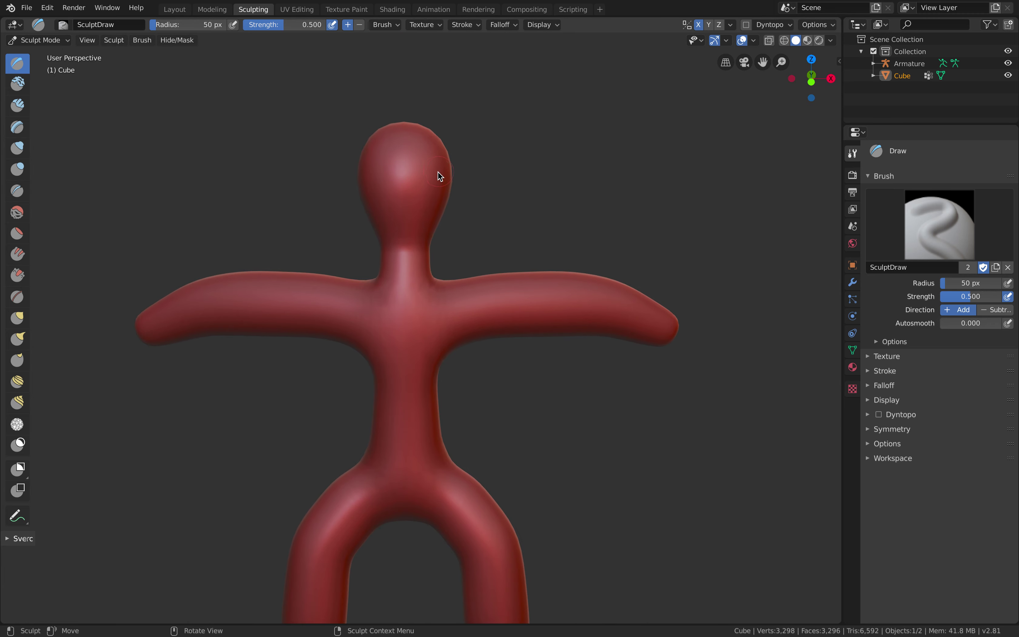
click(815, 26)
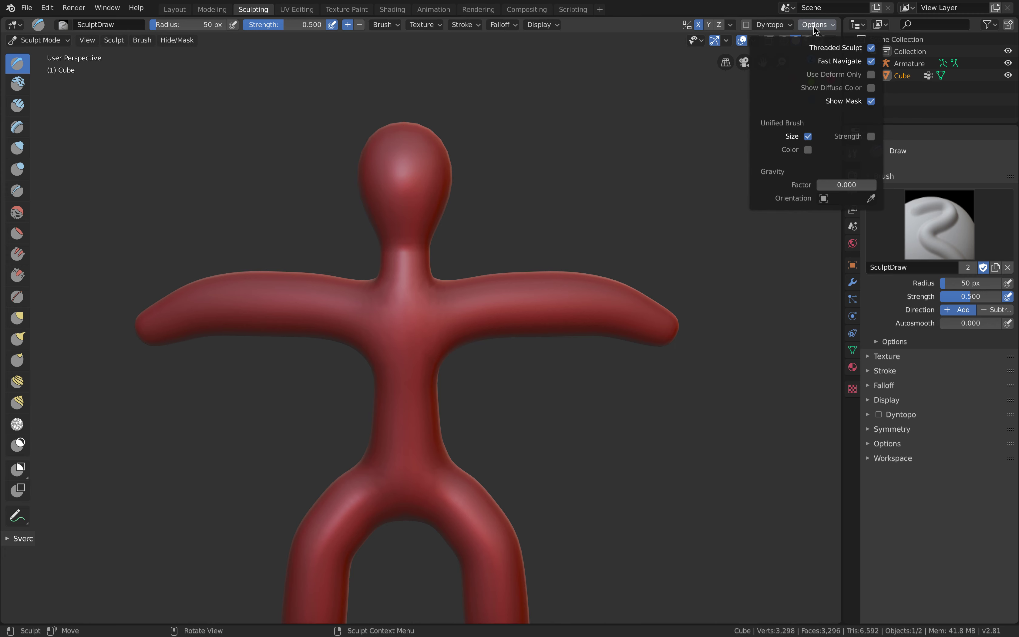
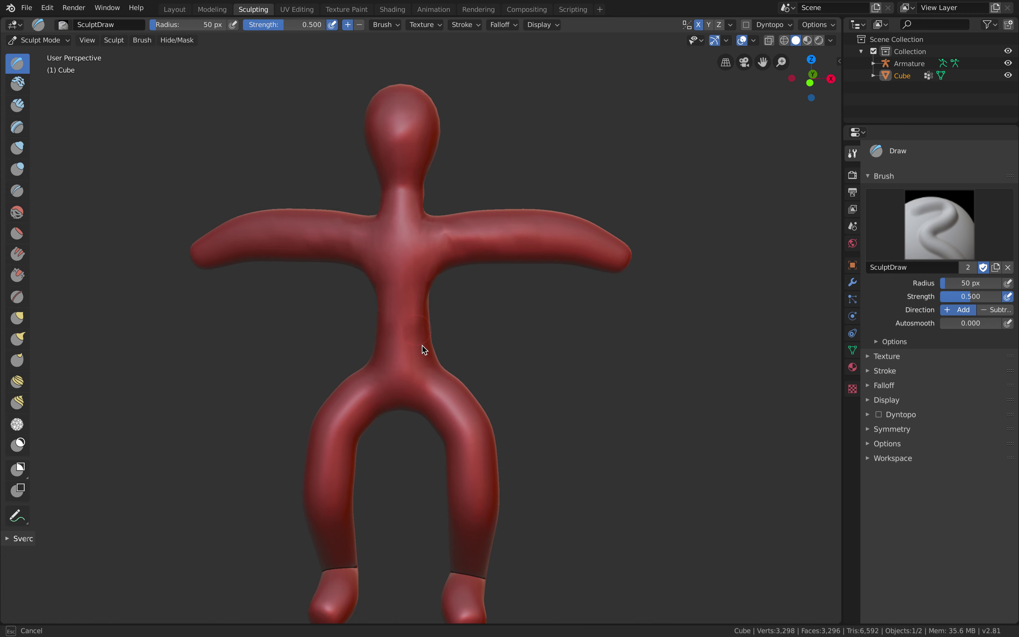
Frame the head and carve indented eye sockets into the face with Draw brush strokes
mouse_move(467, 381)
shift+middle_down()
mouse_move(469, 344)
mouse_move(361, 337)
shift+middle_up()
mouse_move(385, 268)
middle_down()
mouse_move(340, 218)
mouse_move(386, 230)
mouse_move(501, 204)
mouse_move(525, 185)
mouse_move(514, 169)
mouse_move(503, 190)
middle_up()
shift+middle_drag(432, 199, 419, 302)
scroll(414, 238, up, 2)
mouse_move(385, 119)
shift+middle_down()
mouse_move(380, 191)
mouse_move(394, 175)
shift+middle_up()
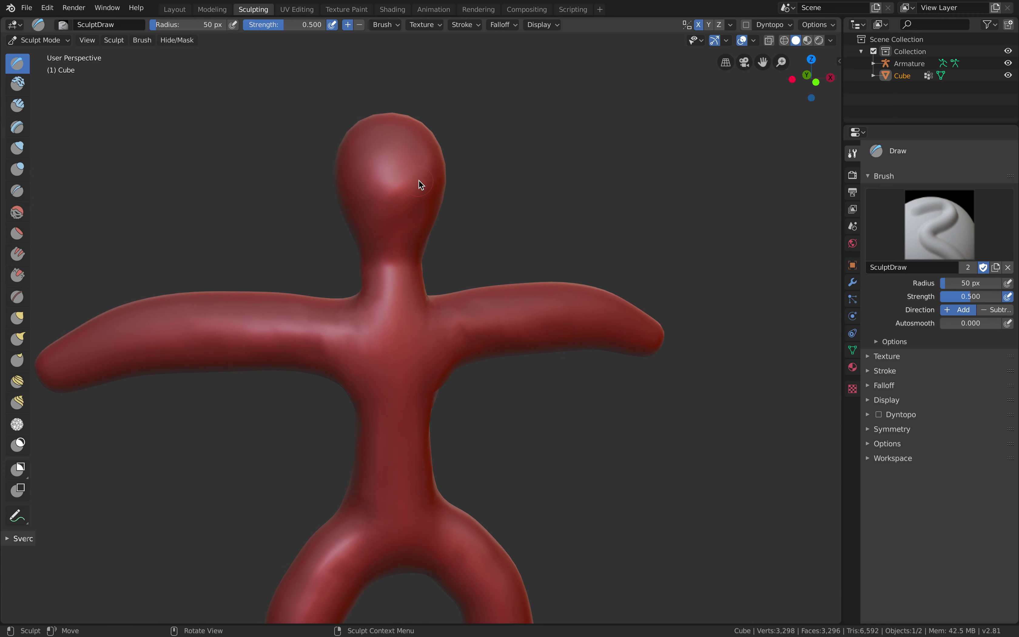
scroll(419, 180, down, 1)
middle_drag(414, 214, 390, 210)
mouse_move(357, 223)
mouse_down()
mouse_move(366, 233)
mouse_move(364, 220)
mouse_up()
middle_drag(368, 216, 402, 225)
drag(384, 231, 408, 218)
mouse_move(407, 218)
middle_down()
mouse_move(388, 237)
mouse_move(407, 255)
mouse_move(401, 243)
mouse_move(441, 184)
mouse_move(418, 197)
middle_up()
Return the figure to Object Mode and save the file
key(Tab)
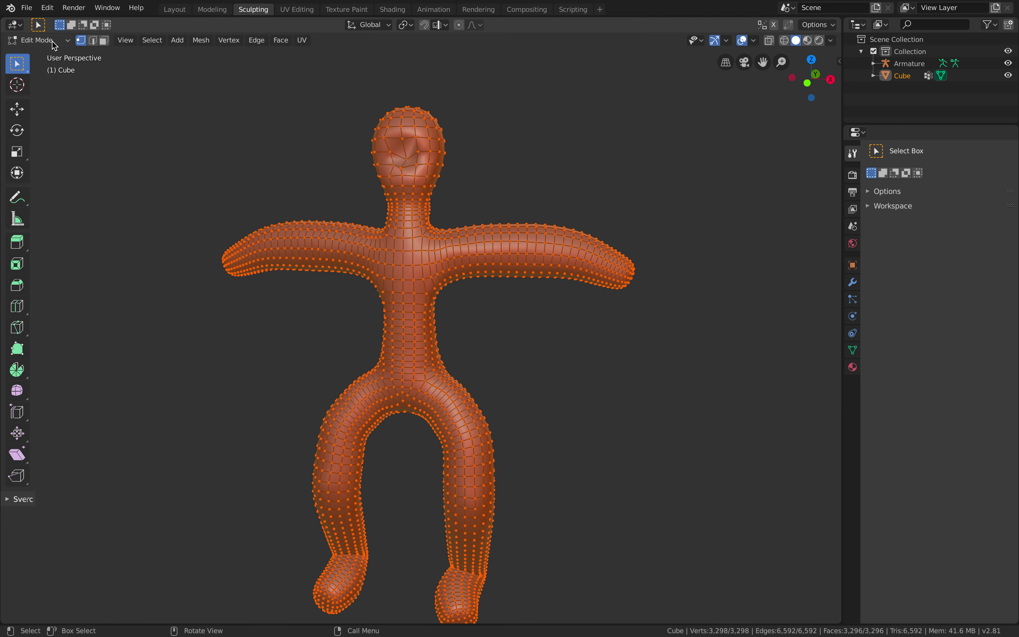
click(38, 40)
click(42, 54)
middle_drag(352, 187, 478, 216)
key(ctrl+s)
Add a Multiresolution modifier and subdivide it twice to level 2
click(852, 281)
click(917, 150)
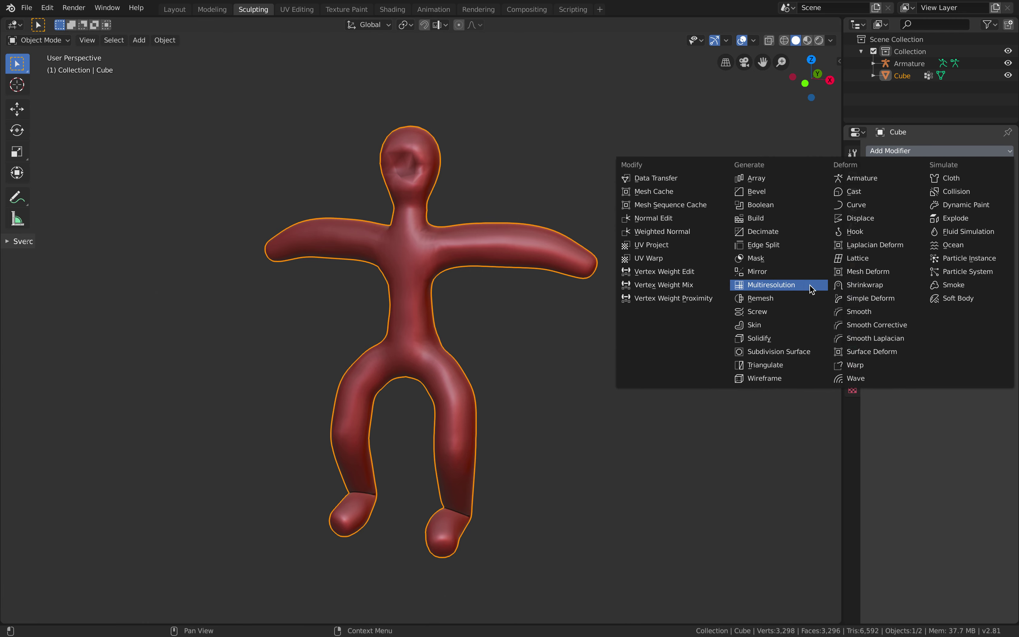
click(762, 287)
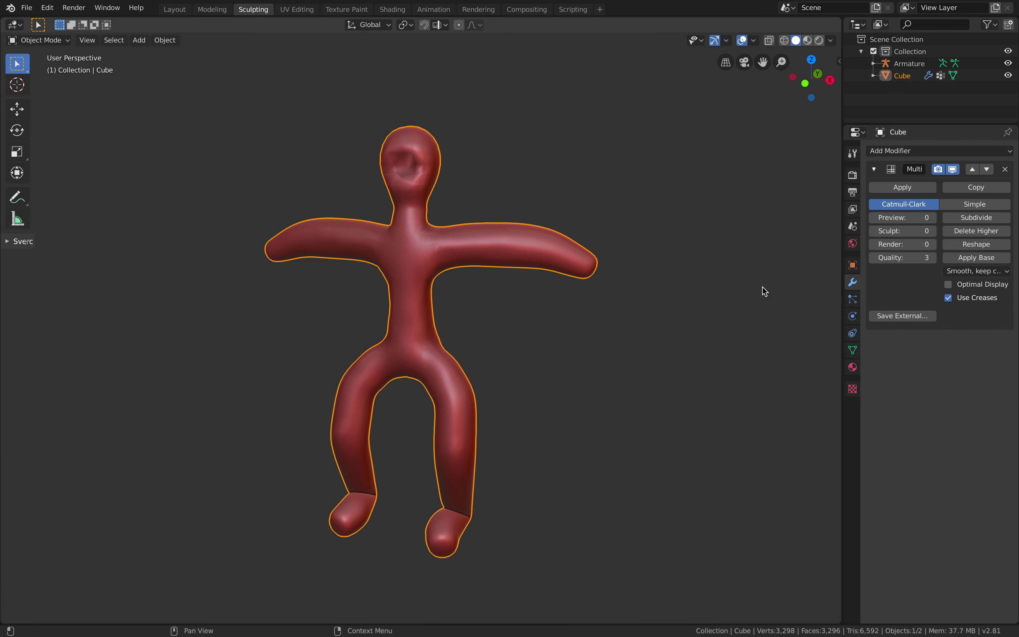
click(975, 217)
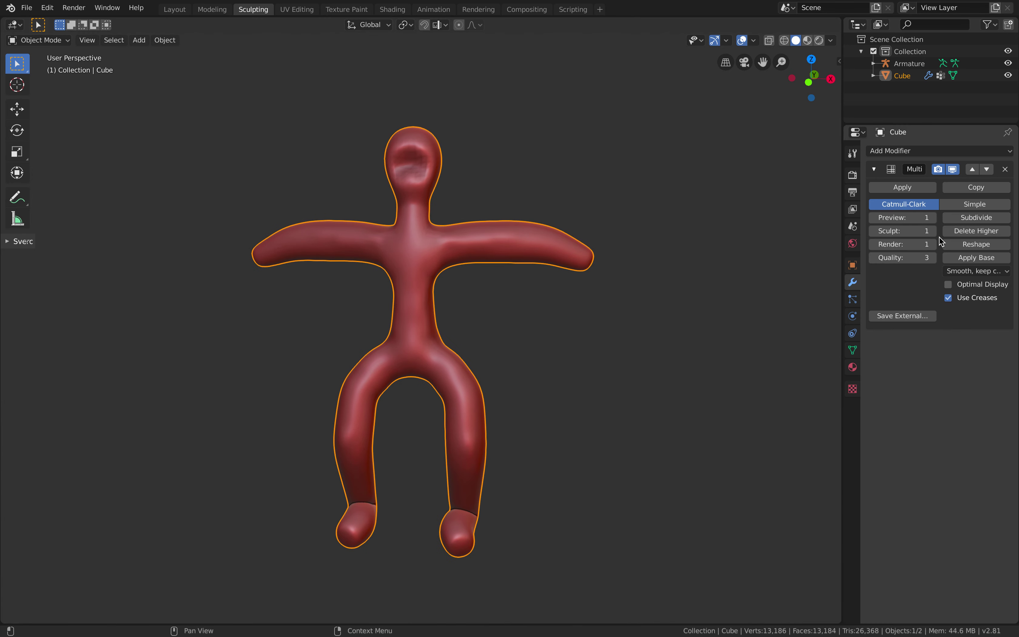
click(963, 223)
middle_drag(555, 258, 526, 259)
scroll(600, 192, up, 1)
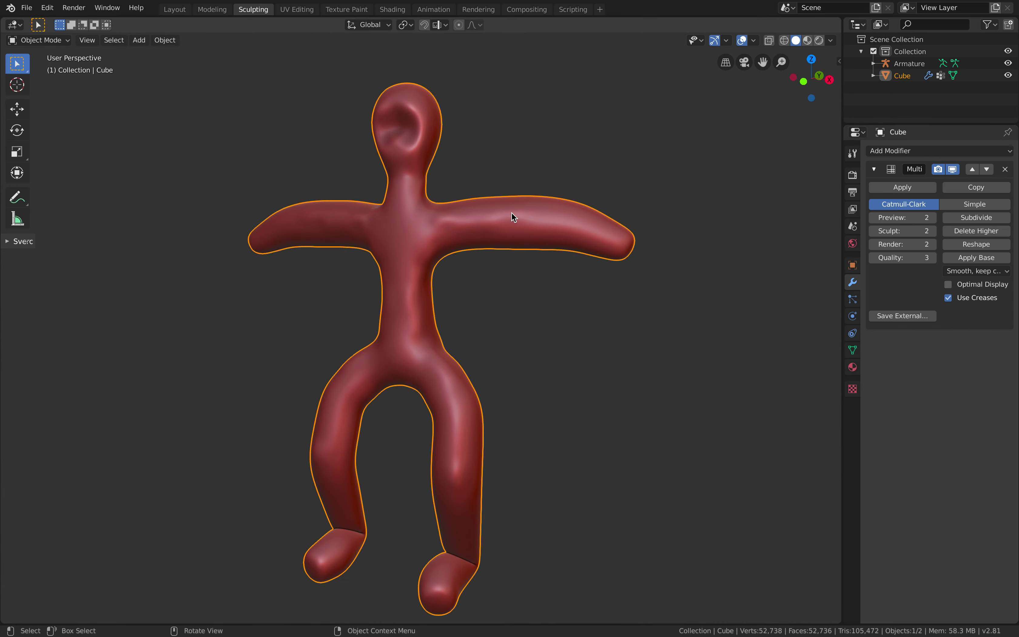
Switch the figure to Sculpt Mode and reshape its face
click(59, 40)
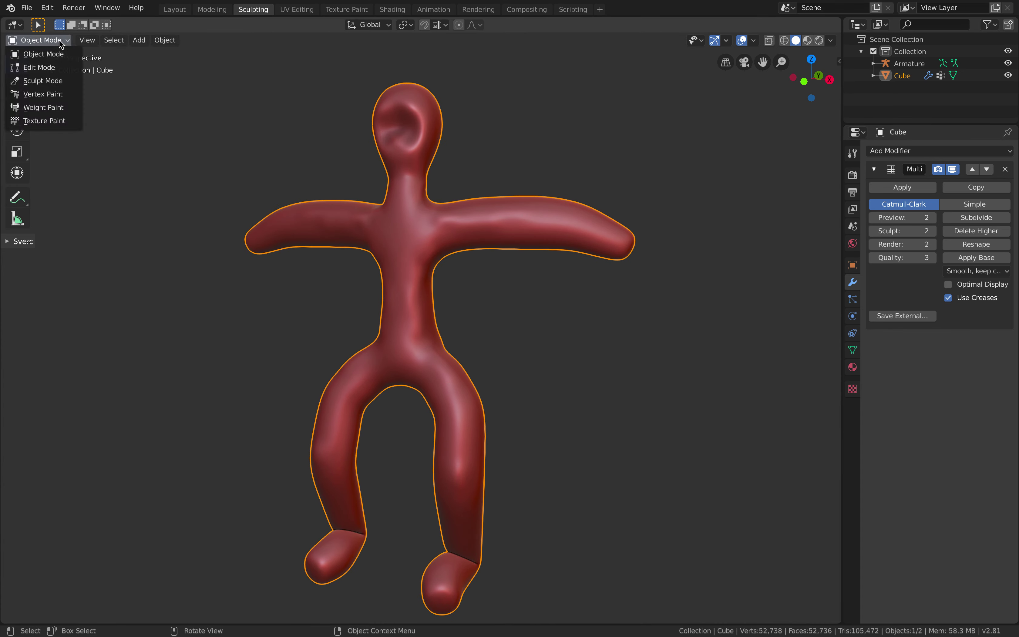
click(38, 40)
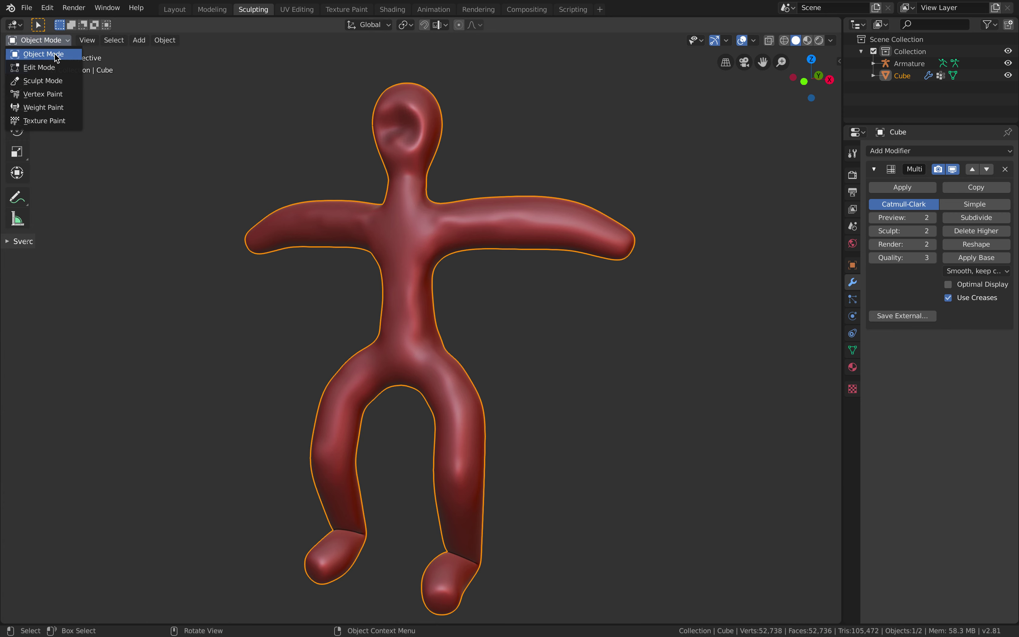
click(51, 79)
mouse_move(421, 135)
middle_down()
mouse_move(440, 152)
mouse_move(411, 131)
middle_up()
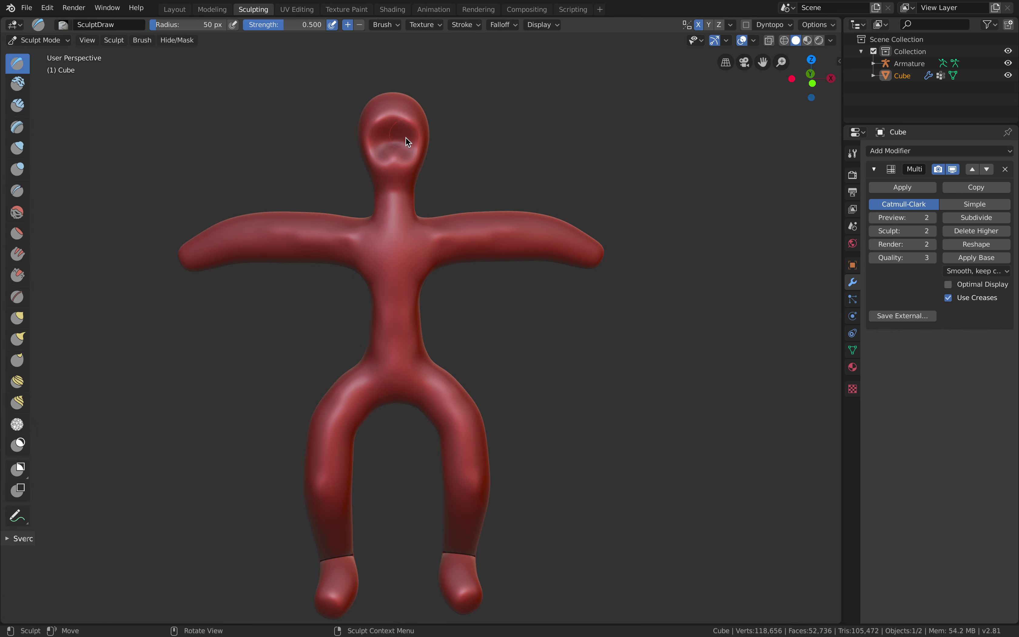
shift+drag(395, 156, 398, 128)
mouse_move(413, 144)
middle_down()
mouse_move(396, 145)
mouse_move(458, 210)
middle_up()
Sculpt mirrored ridges along the arms, a chest dent, neck grooves and a leg stroke
drag(459, 236, 504, 236)
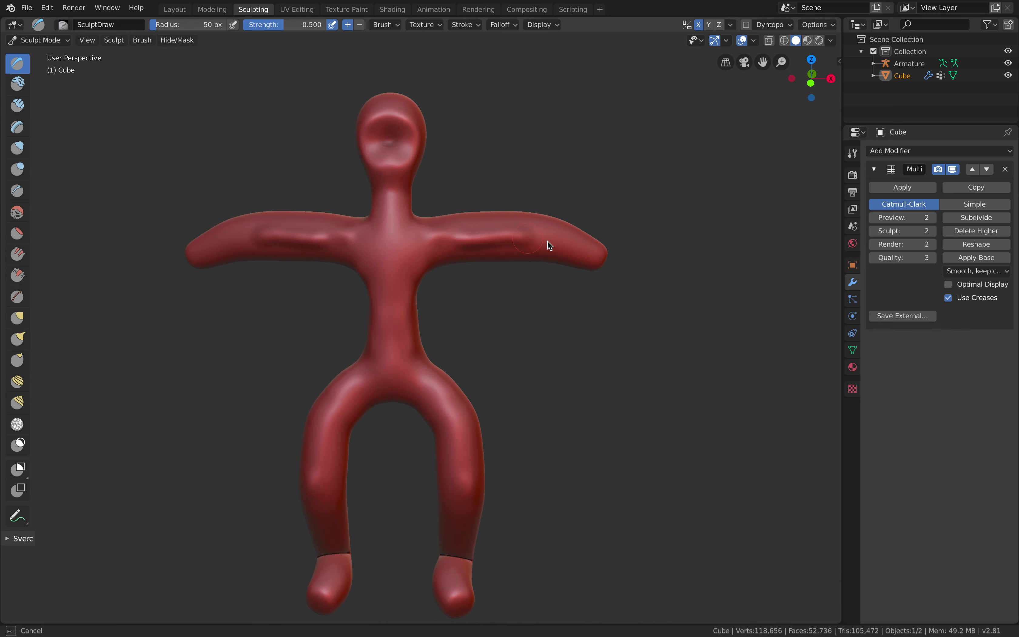
drag(600, 252, 600, 253)
mouse_move(442, 245)
mouse_down()
mouse_move(425, 260)
mouse_move(396, 244)
mouse_move(393, 179)
mouse_up()
drag(408, 291, 404, 335)
middle_drag(471, 455, 467, 421)
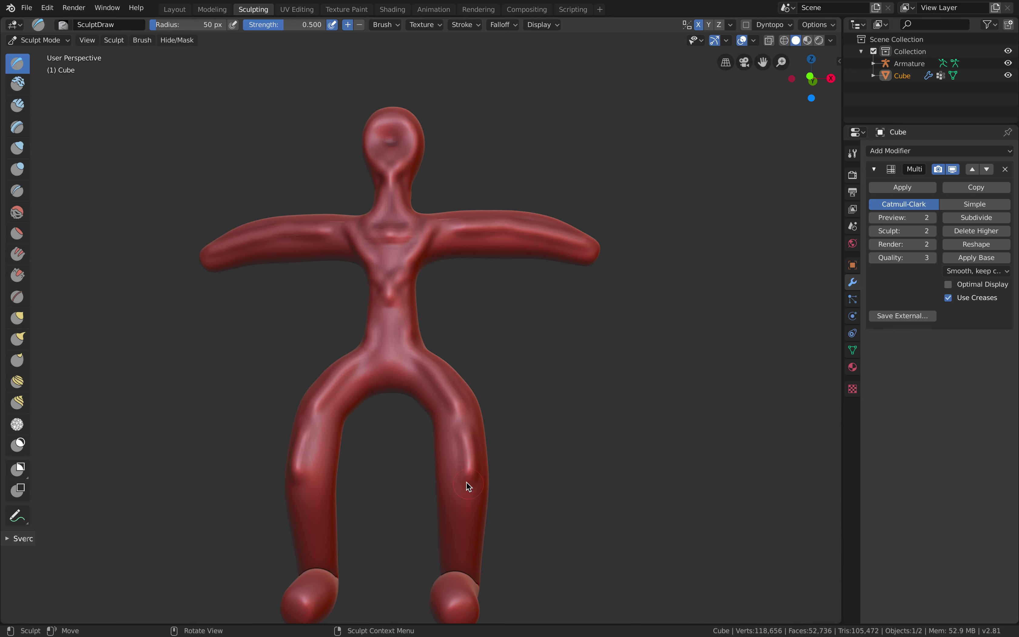
middle_drag(466, 482, 478, 367)
drag(477, 366, 479, 433)
mouse_move(479, 433)
middle_down()
mouse_move(395, 468)
mouse_move(349, 472)
mouse_move(436, 465)
mouse_move(432, 334)
mouse_move(394, 253)
mouse_move(420, 256)
middle_up()
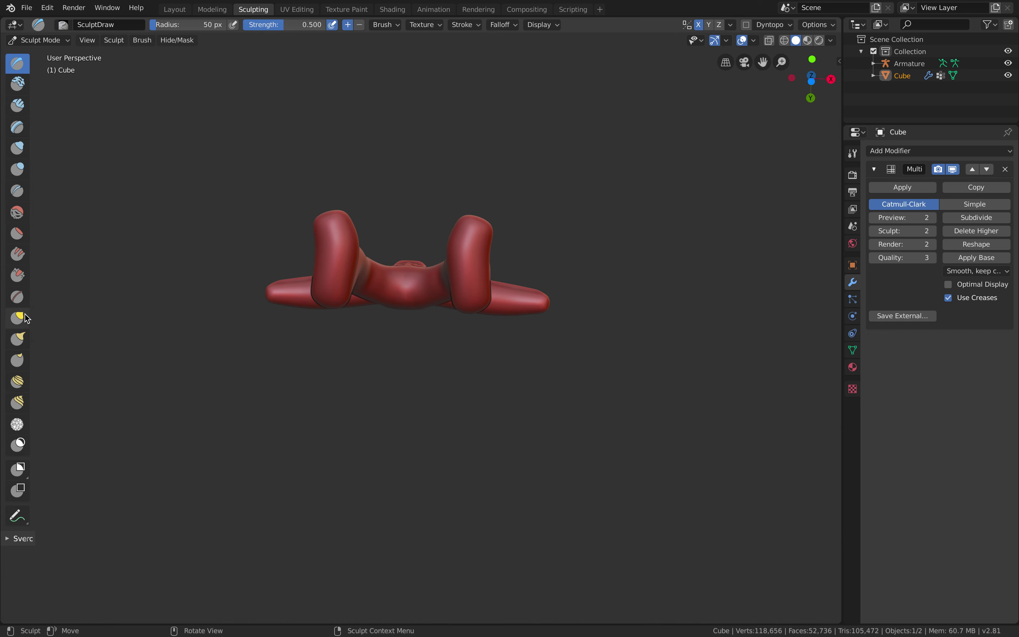
With the Flatten/Contrast brush, flatten the right leg and both feet symmetrically
click(17, 233)
drag(460, 245, 470, 306)
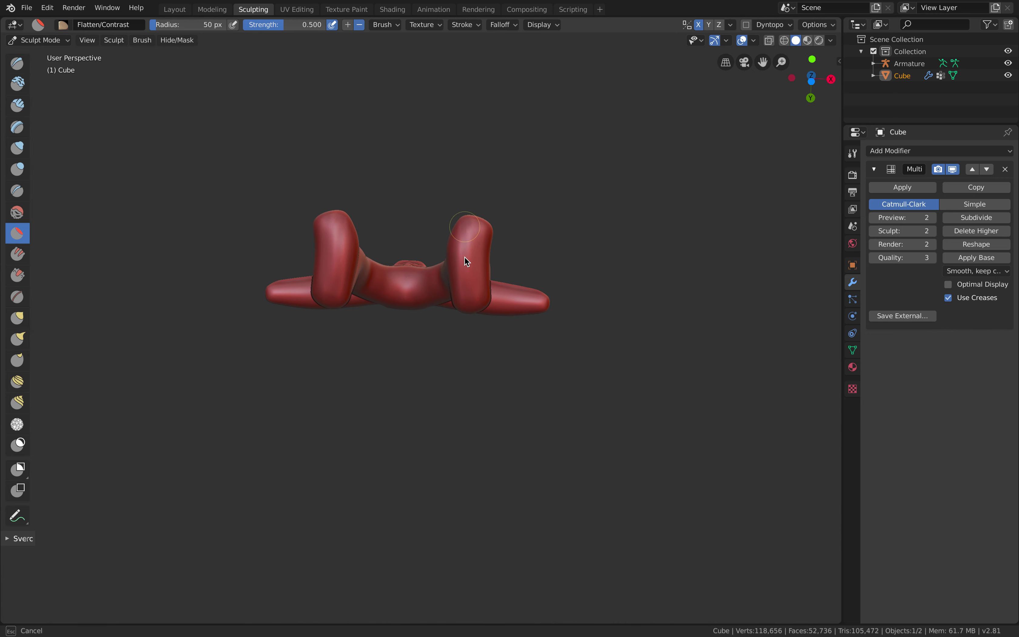
drag(470, 281, 470, 295)
drag(465, 232, 466, 295)
scroll(472, 270, up, 1)
drag(474, 230, 476, 302)
drag(475, 223, 477, 278)
drag(482, 202, 494, 236)
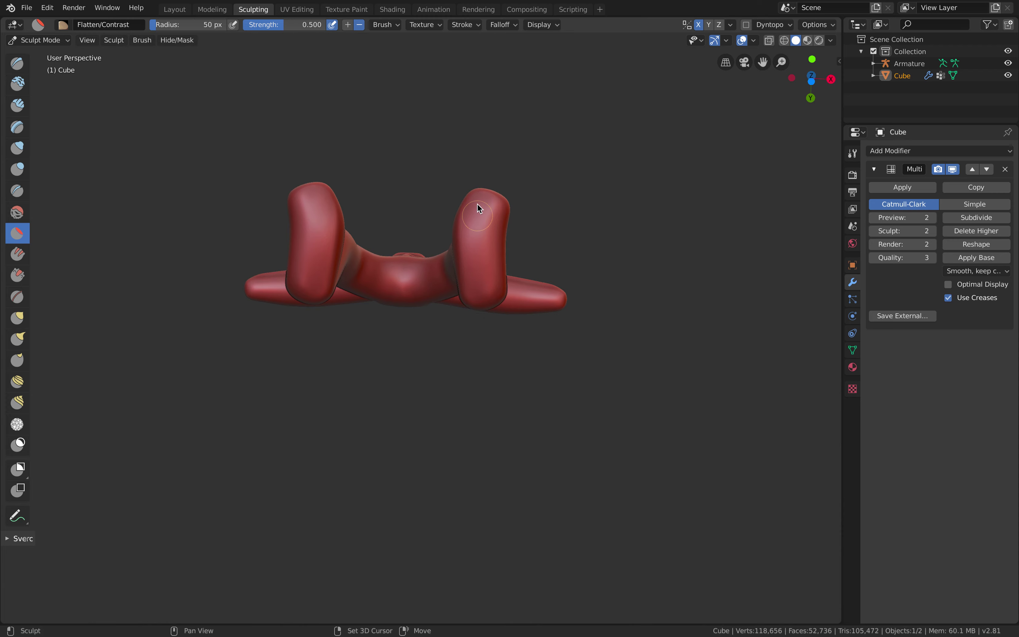
middle_drag(460, 235, 455, 304)
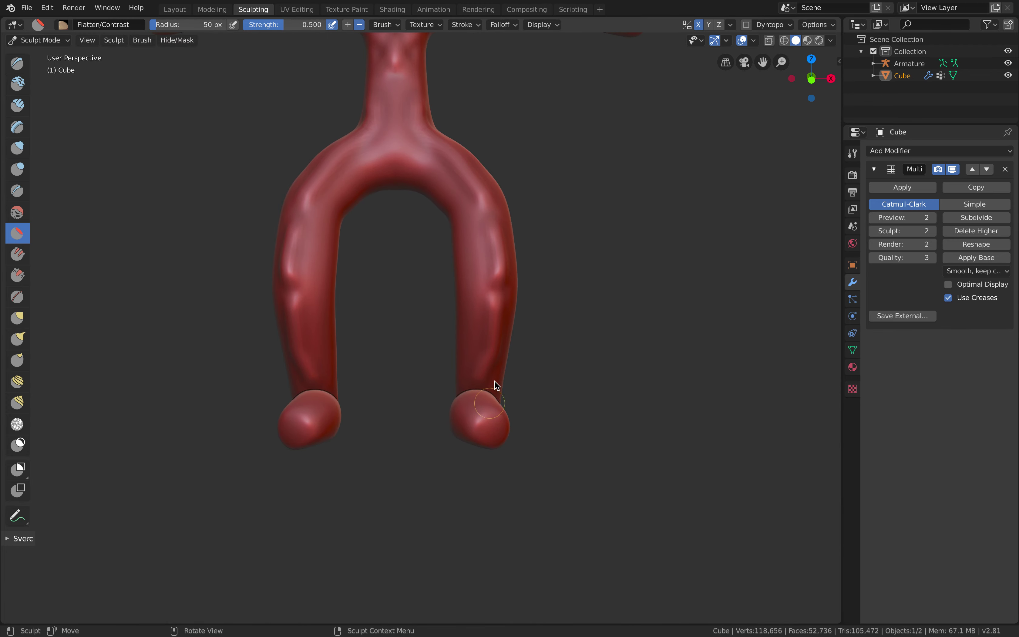
middle_drag(496, 392, 507, 277)
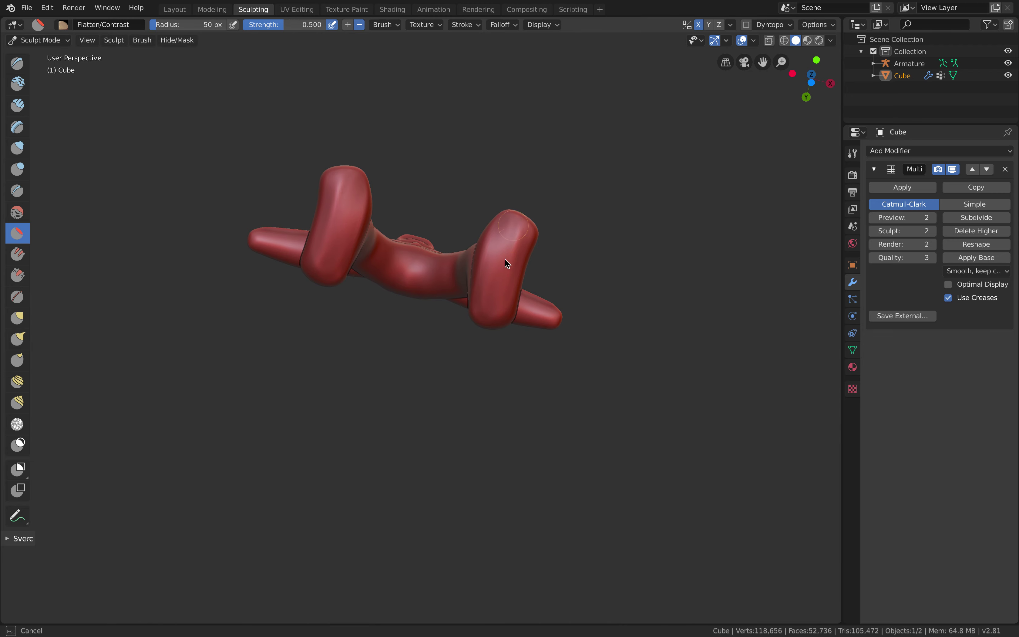
middle_drag(512, 256, 377, 231)
With the Draw brush, carve a U-shaped chest groove, arm grooves, abdomen ridges and leg grooves
click(17, 63)
mouse_move(106, 156)
middle_down()
mouse_move(388, 183)
mouse_move(414, 240)
middle_up()
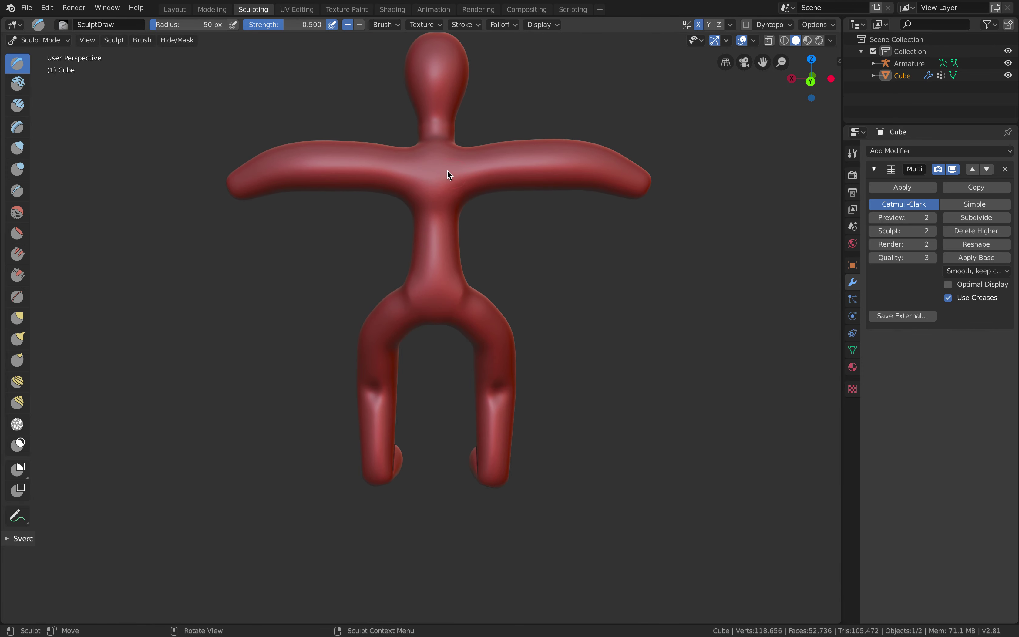
drag(389, 166, 458, 184)
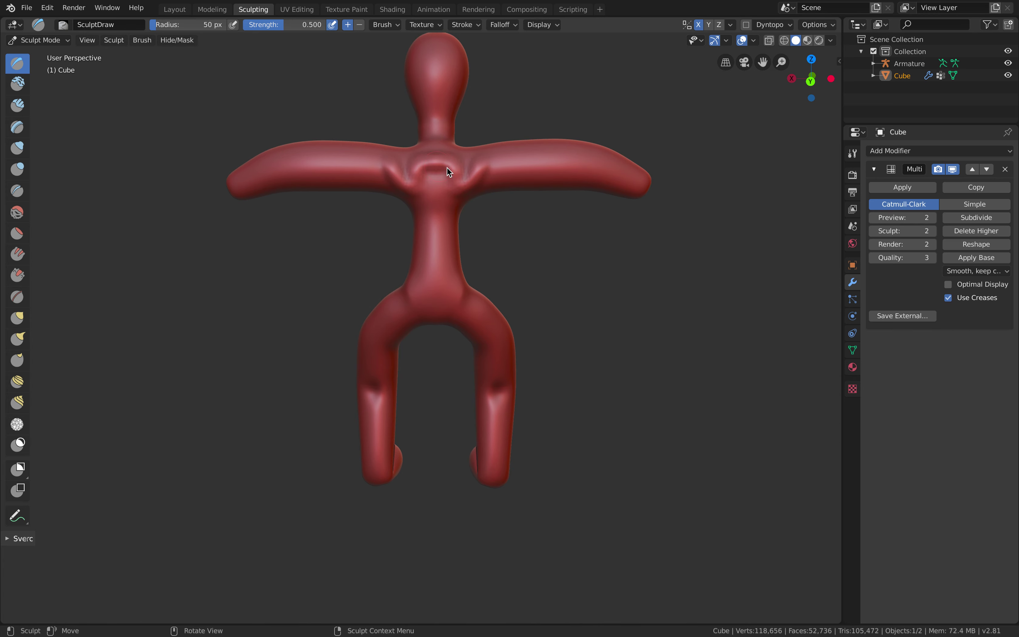
mouse_move(520, 150)
mouse_down()
mouse_move(610, 154)
mouse_move(635, 171)
mouse_up()
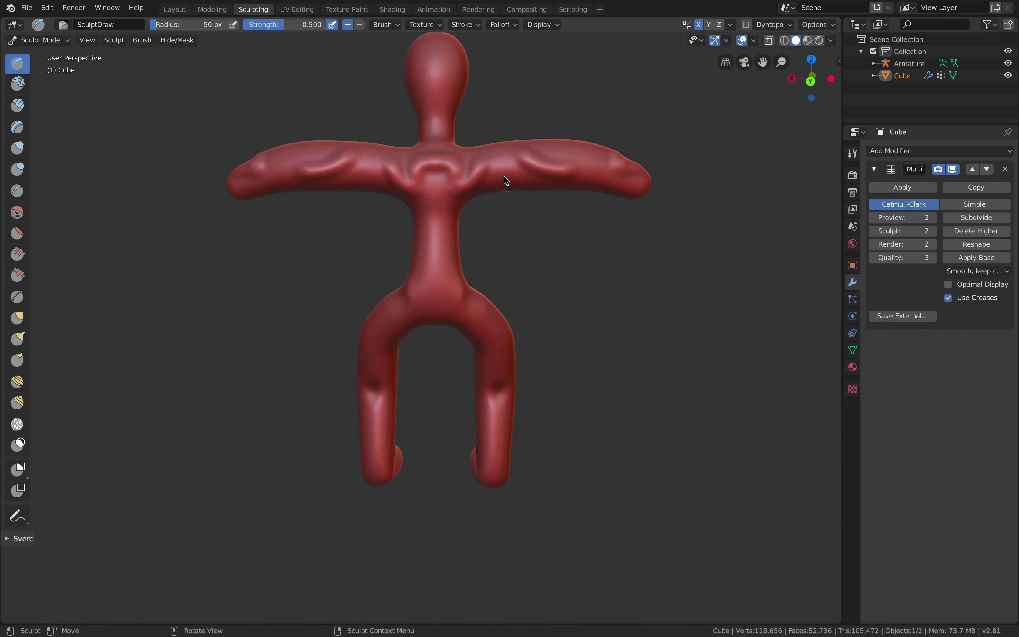
drag(430, 253, 496, 305)
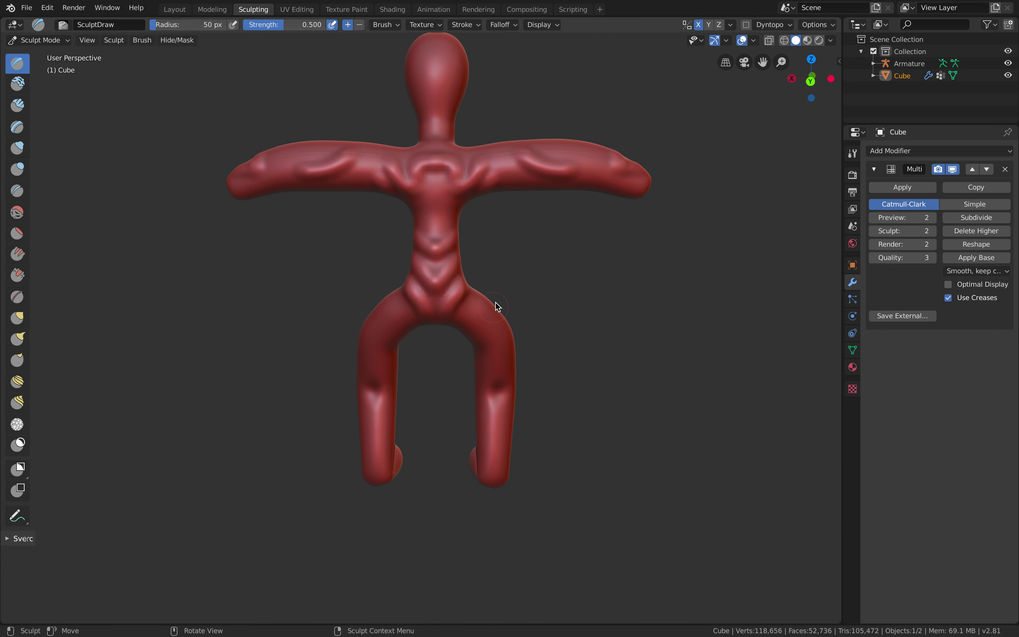
drag(504, 376, 496, 430)
Deepen the crease across the face and brow and reshape the inside of the face
mouse_move(495, 430)
middle_down()
mouse_move(508, 389)
mouse_move(391, 313)
mouse_move(412, 316)
middle_up()
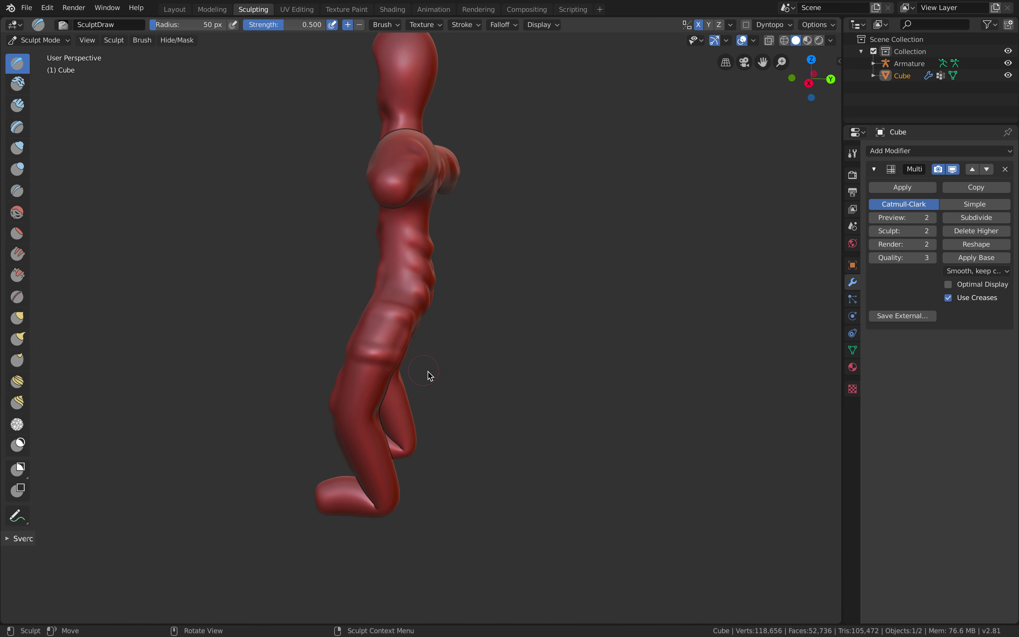
middle_drag(428, 375, 422, 366)
mouse_move(447, 323)
middle_down()
mouse_move(477, 204)
mouse_move(469, 254)
mouse_move(510, 244)
mouse_move(519, 289)
mouse_move(430, 191)
mouse_move(452, 214)
mouse_move(398, 207)
mouse_move(396, 164)
mouse_move(417, 170)
mouse_move(393, 127)
mouse_move(403, 146)
middle_up()
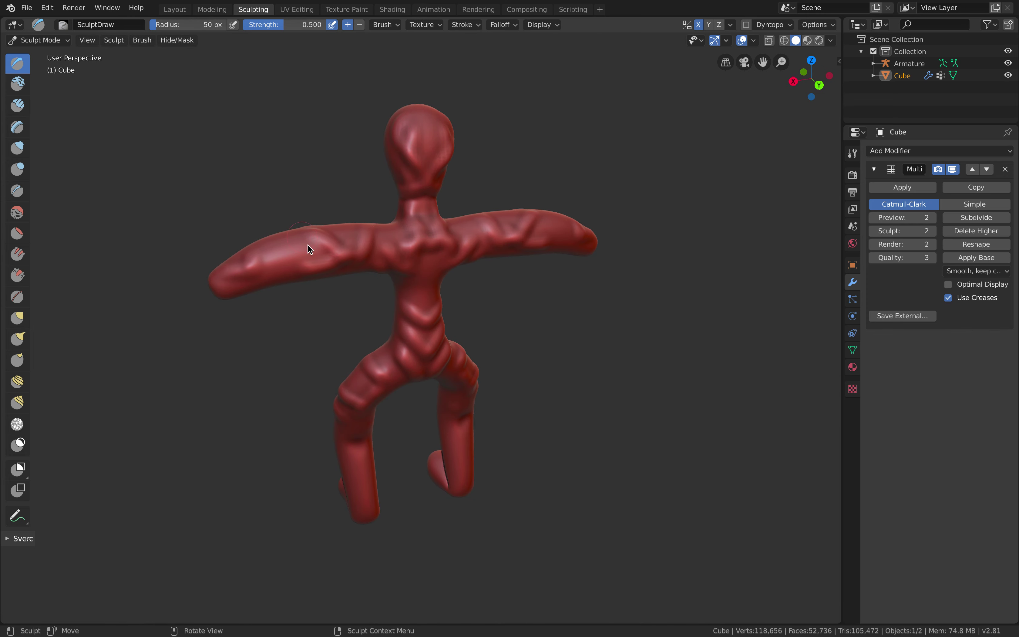
middle_drag(303, 238, 392, 288)
mouse_move(398, 385)
middle_down()
mouse_move(528, 421)
mouse_move(496, 225)
mouse_move(491, 273)
middle_up()
middle_drag(432, 359, 450, 342)
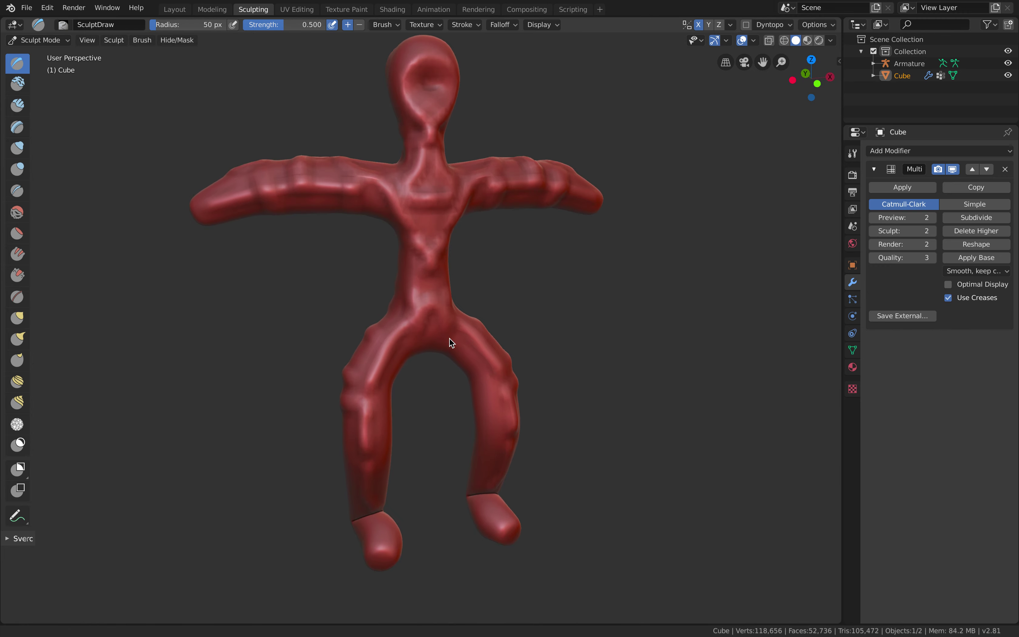
mouse_move(507, 371)
middle_down()
mouse_move(439, 398)
mouse_move(445, 438)
mouse_move(455, 422)
middle_up()
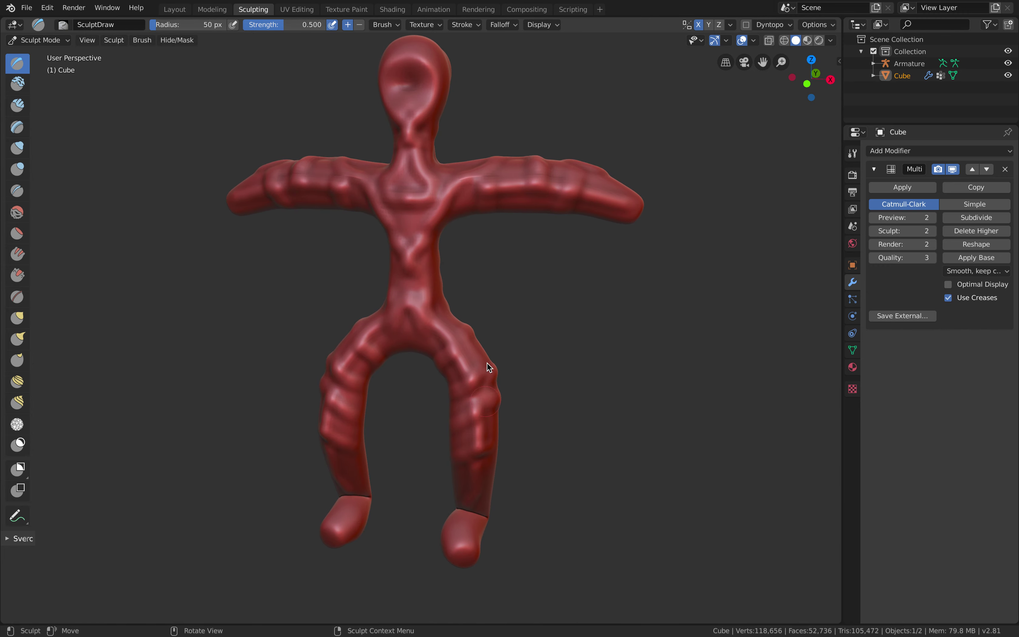
mouse_move(471, 217)
middle_down()
mouse_move(509, 203)
mouse_move(506, 192)
mouse_move(439, 172)
middle_up()
scroll(422, 235, up, 3)
middle_drag(422, 236, 417, 219)
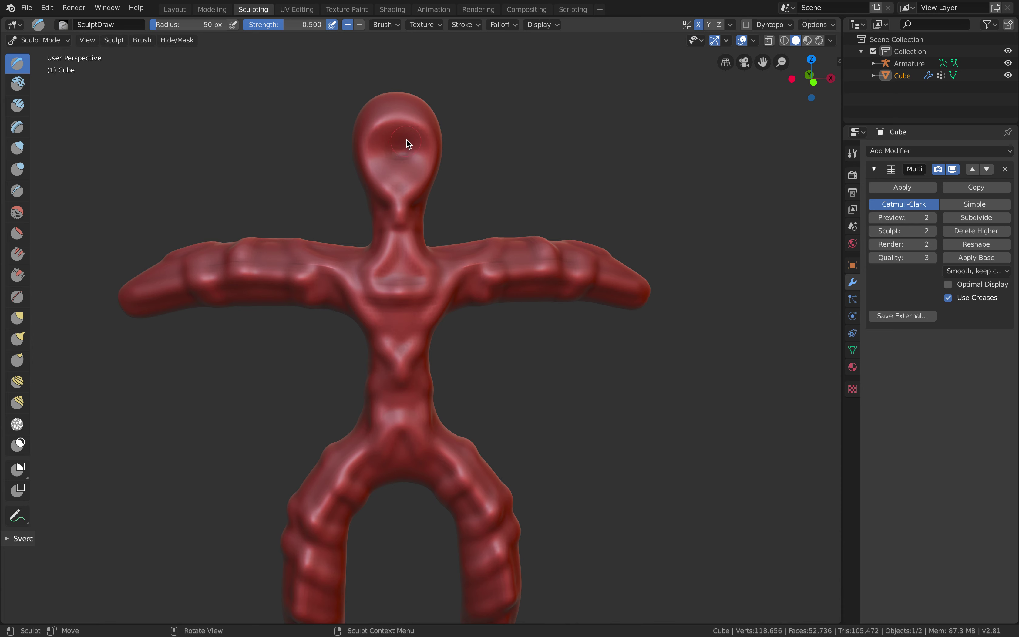
mouse_move(409, 127)
ctrl+mouse_down()
mouse_move(405, 142)
mouse_move(400, 119)
ctrl+mouse_up()
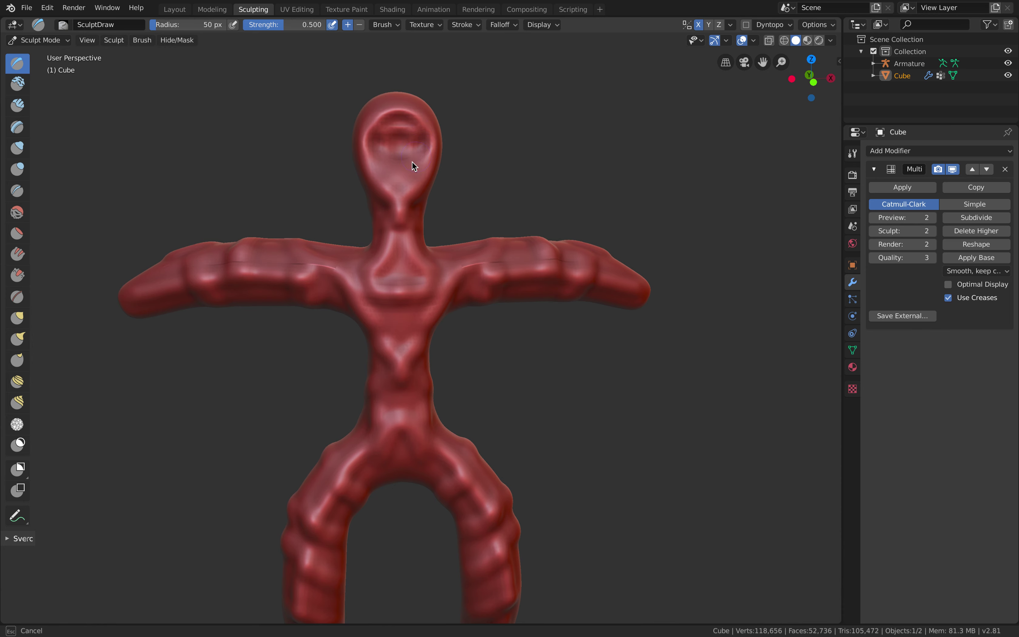
drag(402, 177, 412, 129)
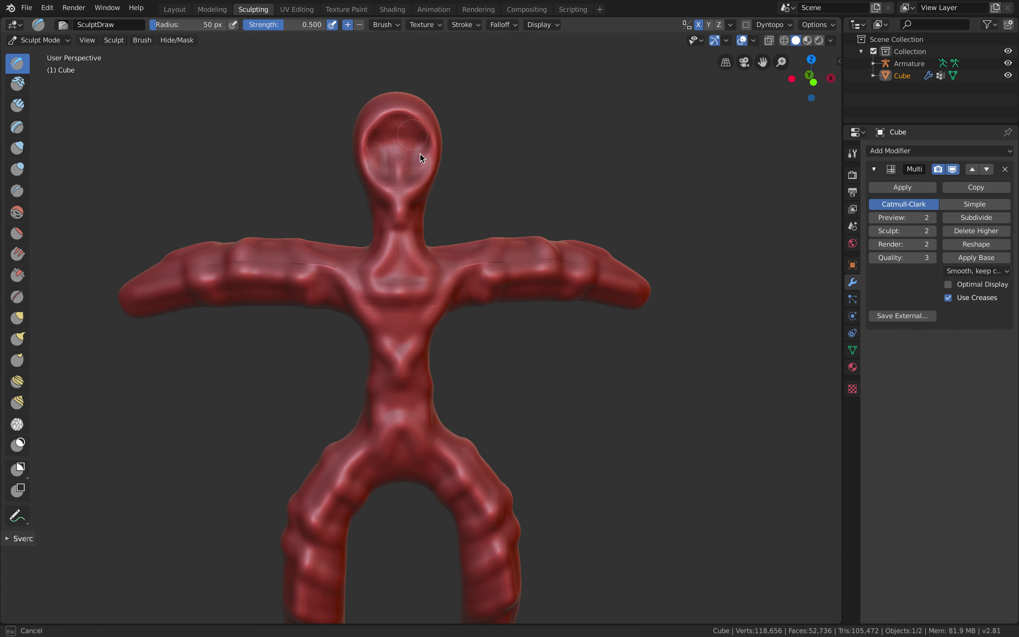
middle_drag(441, 205, 455, 223)
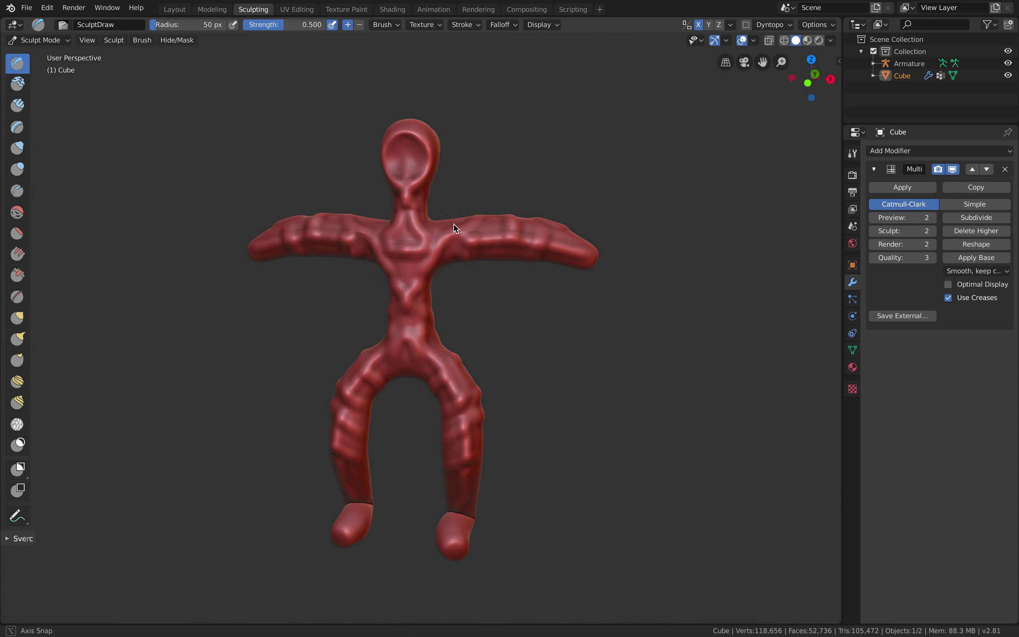
Save, then add a ridge across both feet with a crossing groove
key(ctrl+s)
middle_drag(470, 481, 483, 520)
mouse_move(484, 504)
shift+middle_down()
mouse_move(484, 372)
mouse_move(521, 434)
mouse_move(508, 420)
shift+middle_up()
scroll(488, 414, up, 1)
scroll(477, 407, up, 3)
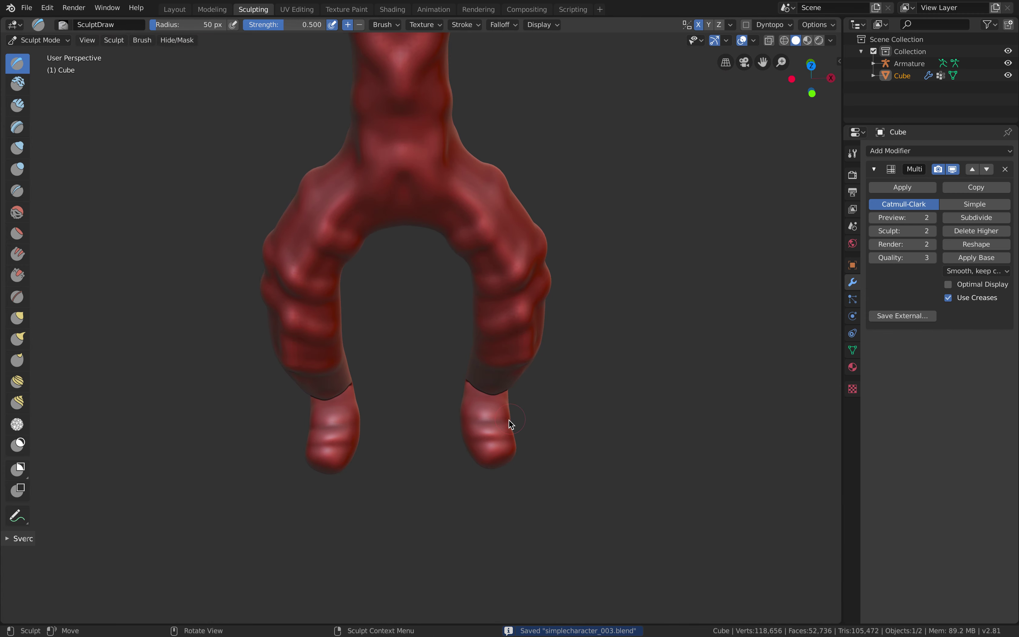
mouse_move(512, 423)
mouse_down()
mouse_move(460, 434)
mouse_move(527, 432)
mouse_up()
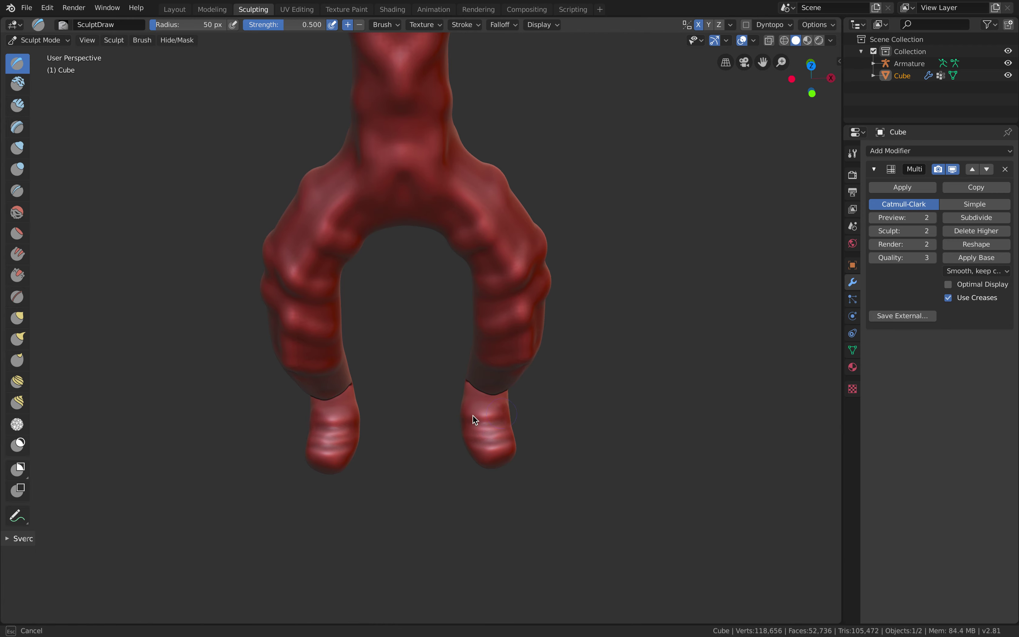
mouse_move(487, 397)
ctrl+mouse_down()
mouse_move(498, 456)
mouse_move(493, 441)
ctrl+mouse_up()
Sculpt a stroke down the right leg and raise and reshape a bump on the head
middle_drag(512, 394, 417, 338)
scroll(496, 323, down, 2)
middle_drag(497, 323, 443, 193)
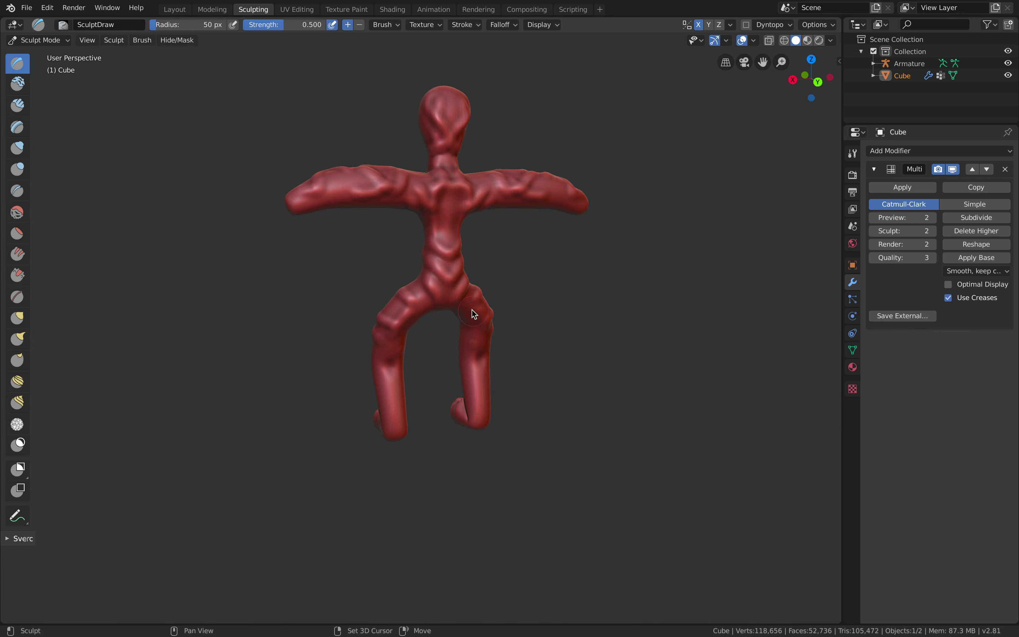
drag(480, 372, 480, 401)
mouse_move(480, 402)
middle_down()
mouse_move(459, 361)
mouse_move(514, 203)
mouse_move(603, 214)
mouse_move(518, 207)
mouse_move(571, 201)
middle_up()
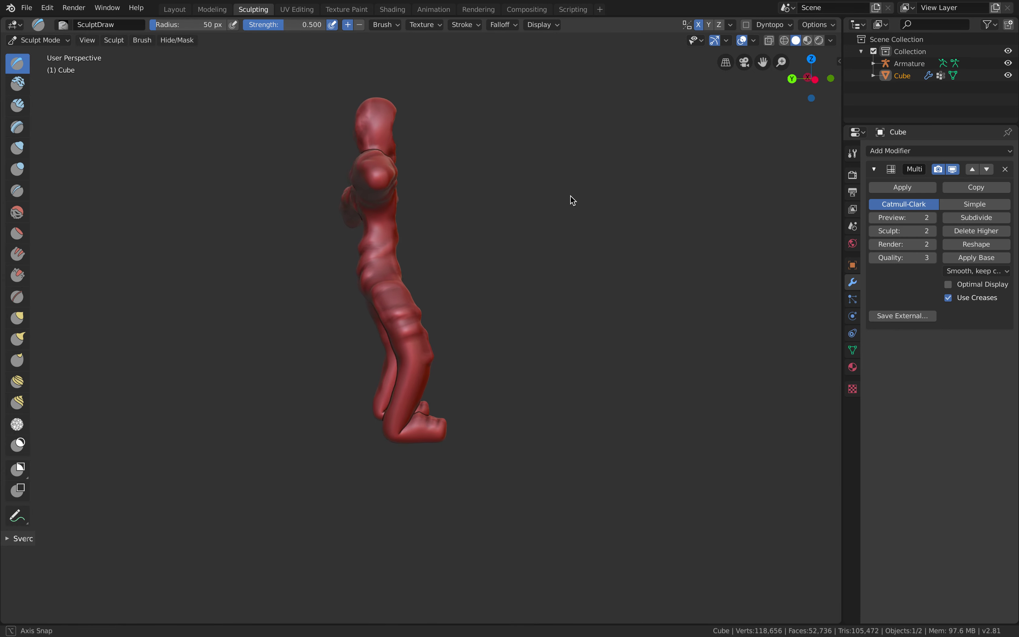
middle_drag(402, 419, 450, 210)
mouse_move(436, 197)
mouse_down()
mouse_move(439, 184)
mouse_move(426, 190)
mouse_move(437, 178)
mouse_move(456, 193)
mouse_move(435, 223)
mouse_up()
mouse_move(434, 223)
middle_down()
mouse_move(496, 223)
mouse_move(437, 214)
middle_up()
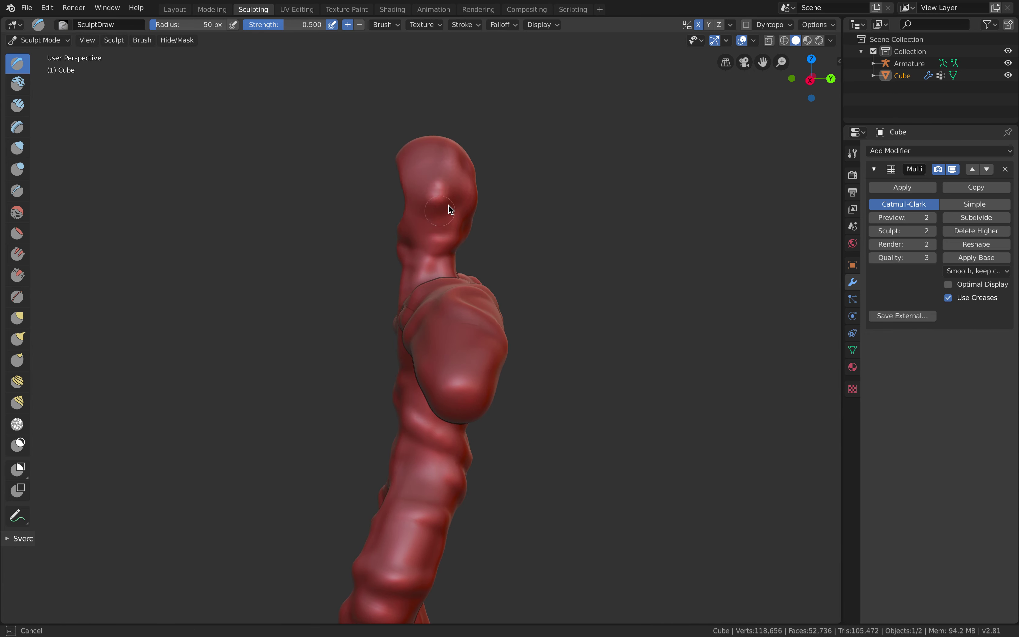
drag(432, 175, 448, 208)
Deepen the chest's V-shaped groove, save as simplecharacter_003.blend, and switch to Texture Paint
middle_drag(423, 200, 496, 232)
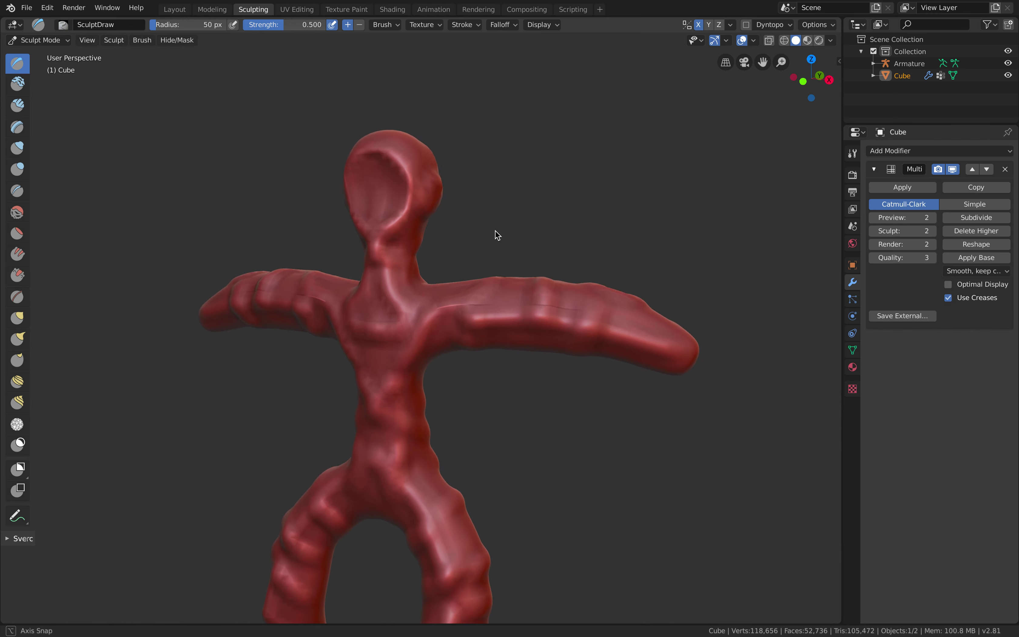
middle_drag(401, 179, 437, 186)
scroll(438, 186, down, 2)
shift+middle_drag(396, 323, 425, 291)
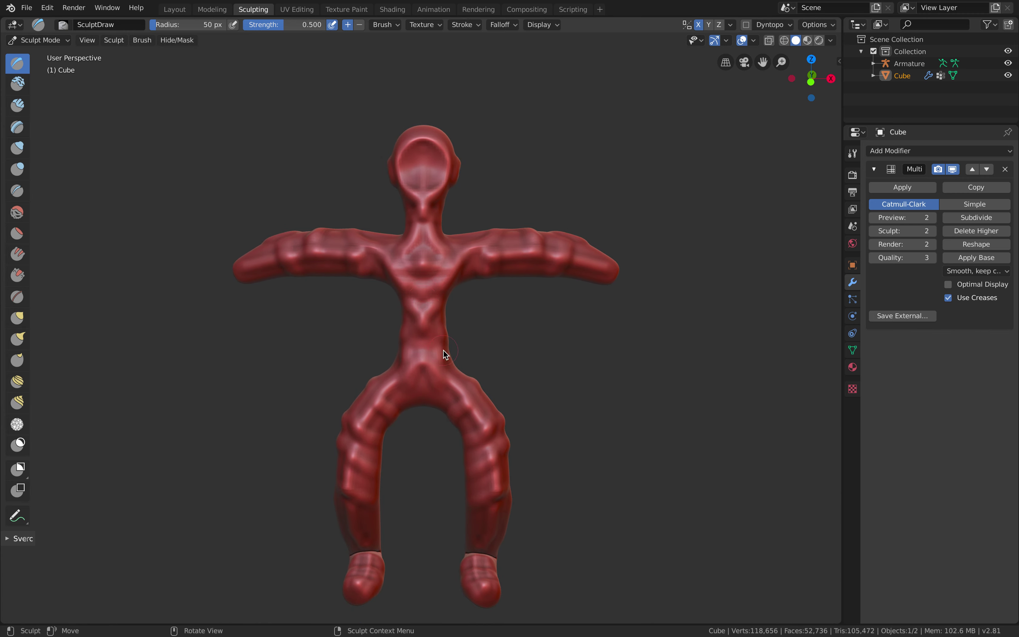
click(425, 323)
drag(435, 310, 441, 332)
mouse_move(438, 333)
middle_down()
mouse_move(448, 338)
mouse_move(448, 323)
mouse_move(418, 318)
middle_up()
scroll(448, 338, down, 2)
middle_drag(410, 235, 450, 346)
middle_drag(349, 515, 401, 322)
key(ctrl+s)
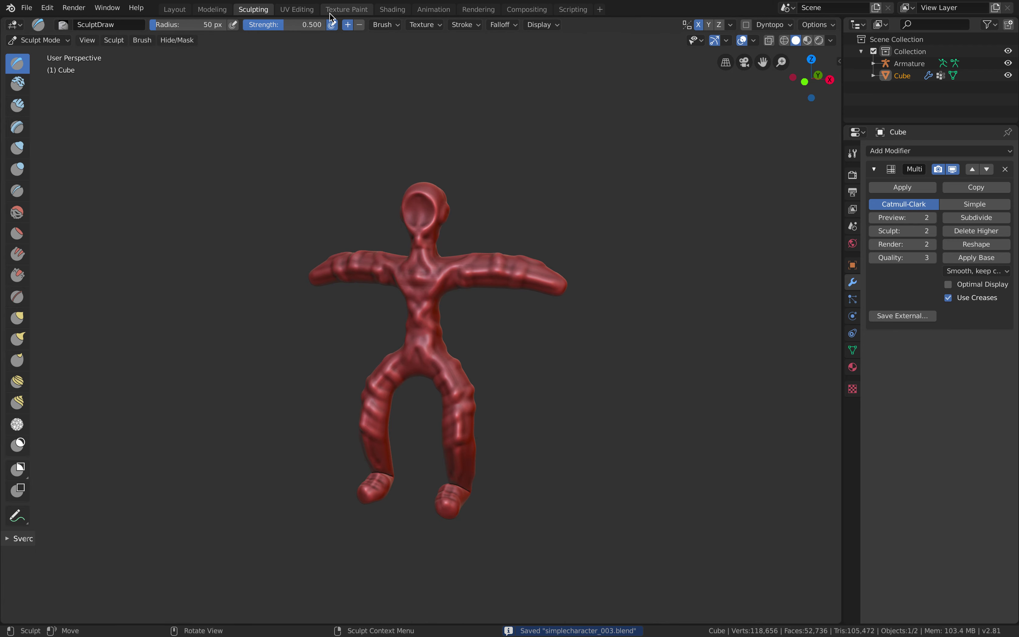
click(345, 9)
Turn the character to face front and show its Material surface settings
scroll(614, 210, up, 4)
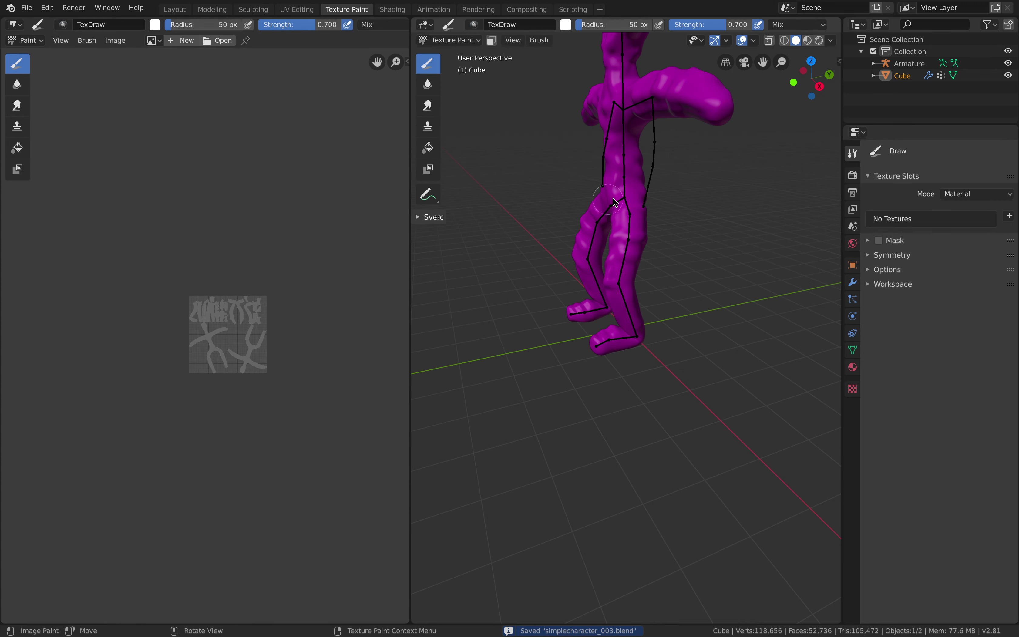
scroll(618, 211, up, 1)
shift+middle_drag(618, 211, 669, 316)
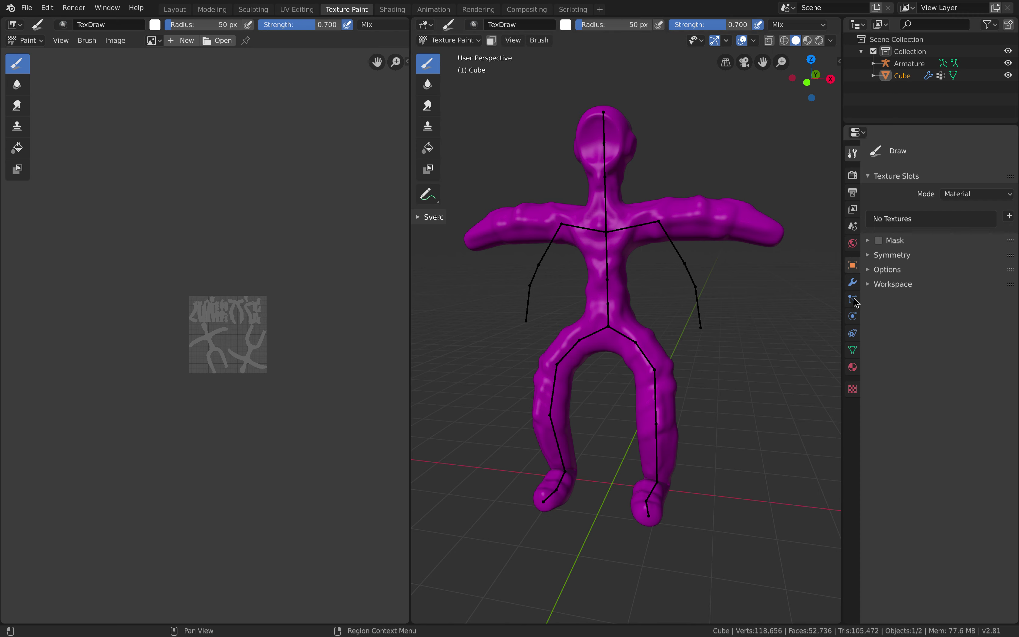
click(853, 368)
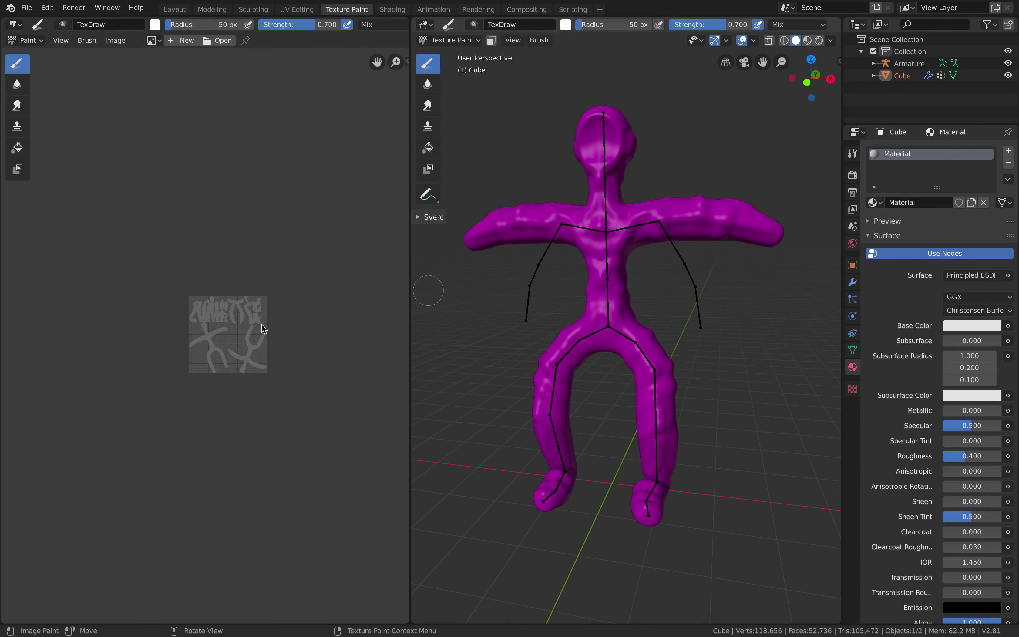
Zoom and pan the UV layout, narrowing the image area to widen the 3D view
scroll(268, 291, up, 4)
scroll(272, 261, up, 1)
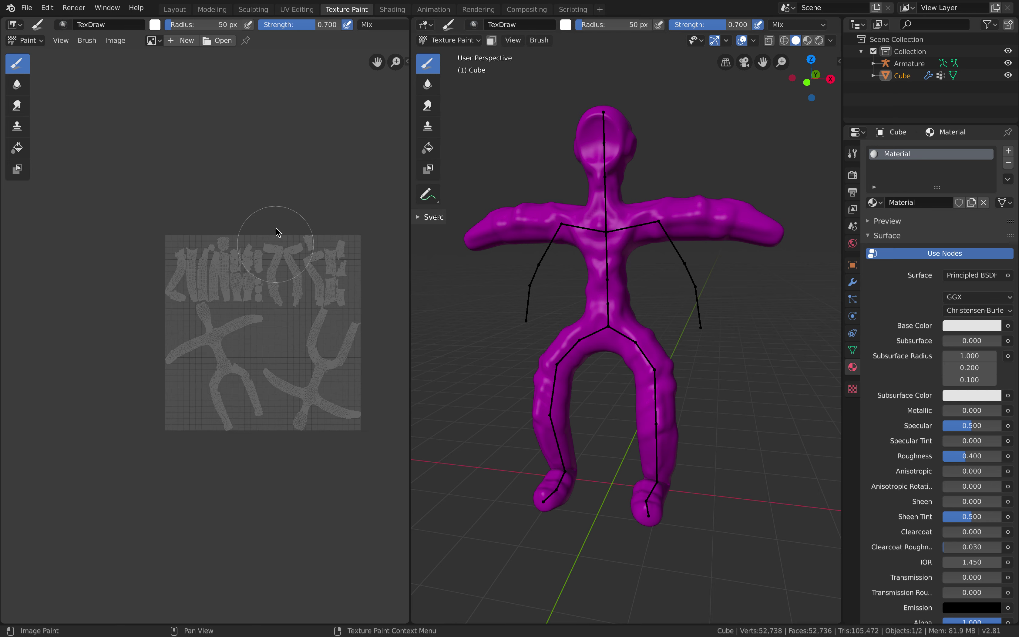
middle_drag(275, 229, 211, 216)
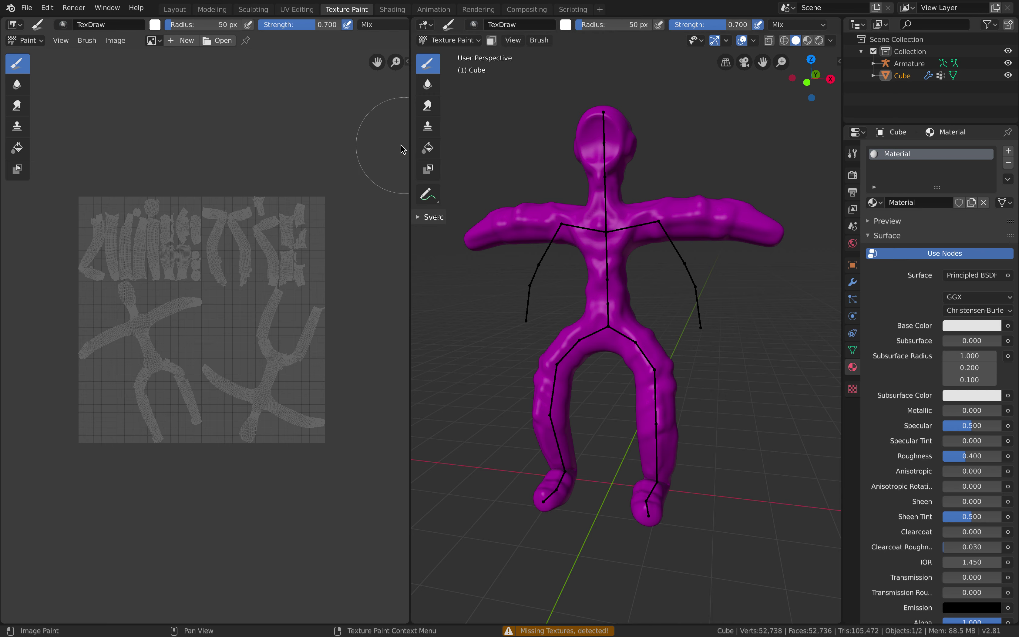
drag(410, 144, 314, 160)
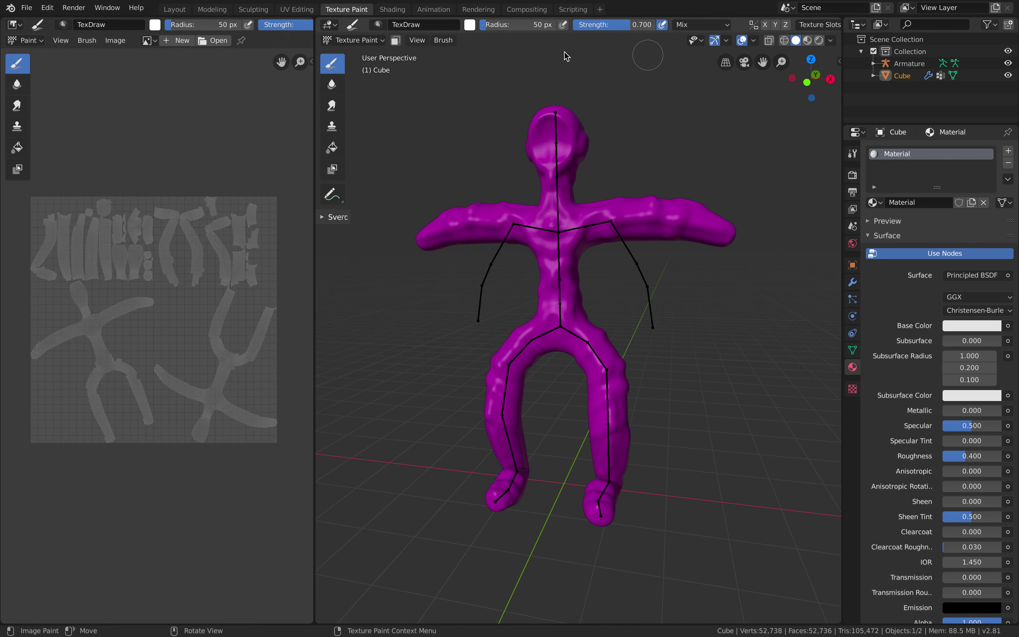
Cancel the new-image popup and narrow the image editor further
click(170, 40)
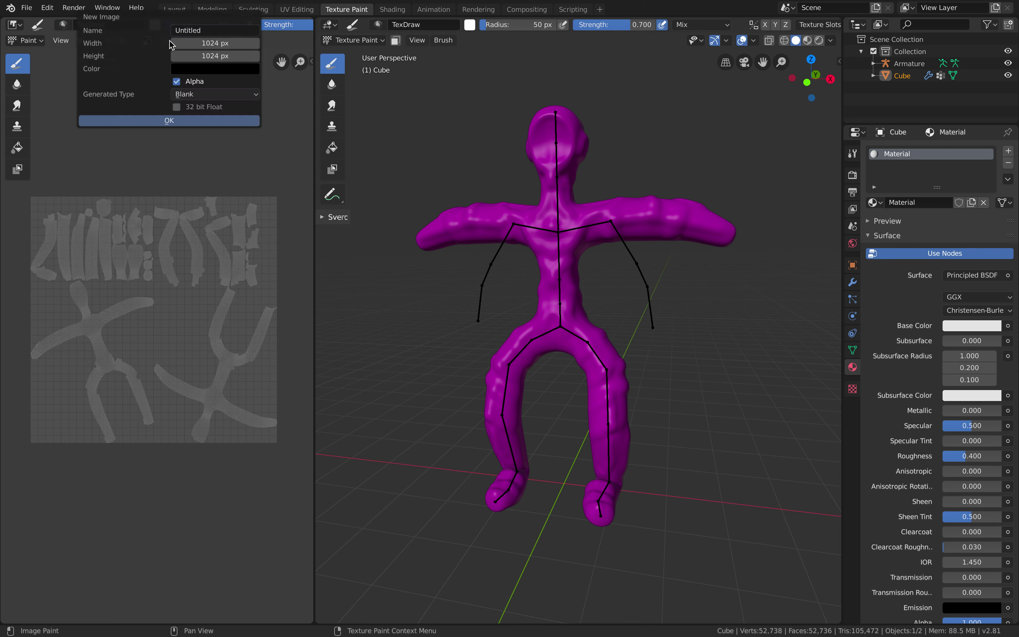
click(201, 31)
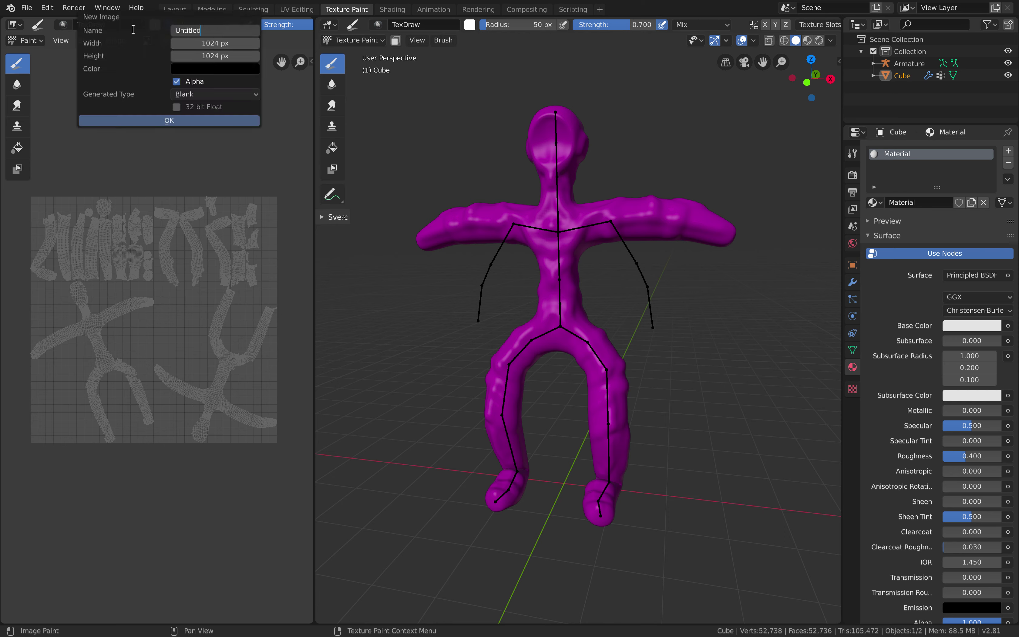
key(Escape)
key(Escape)
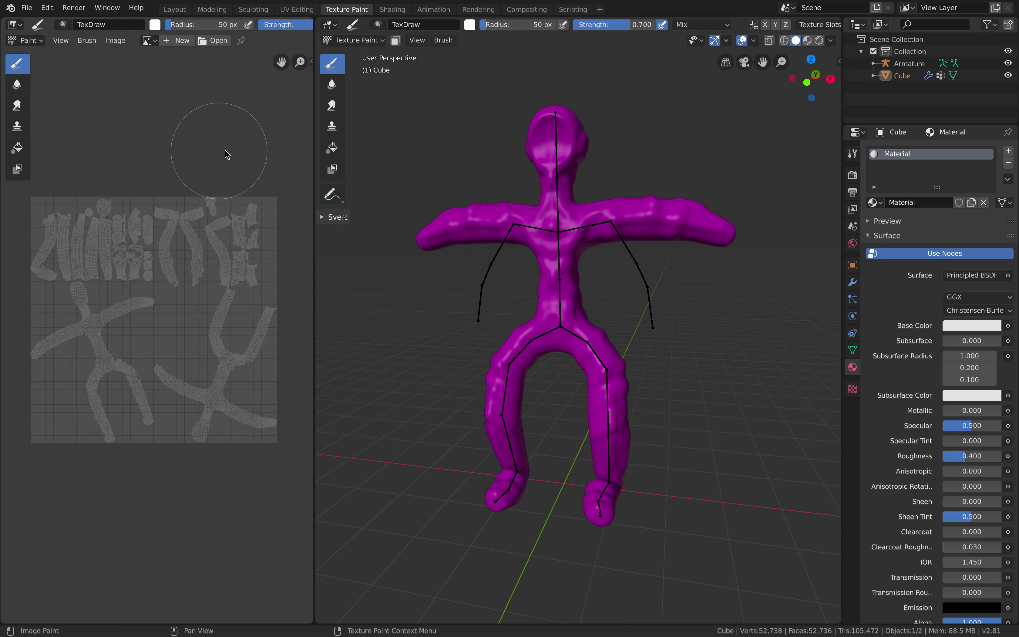
scroll(773, 25, down, 2)
scroll(773, 25, down, 4)
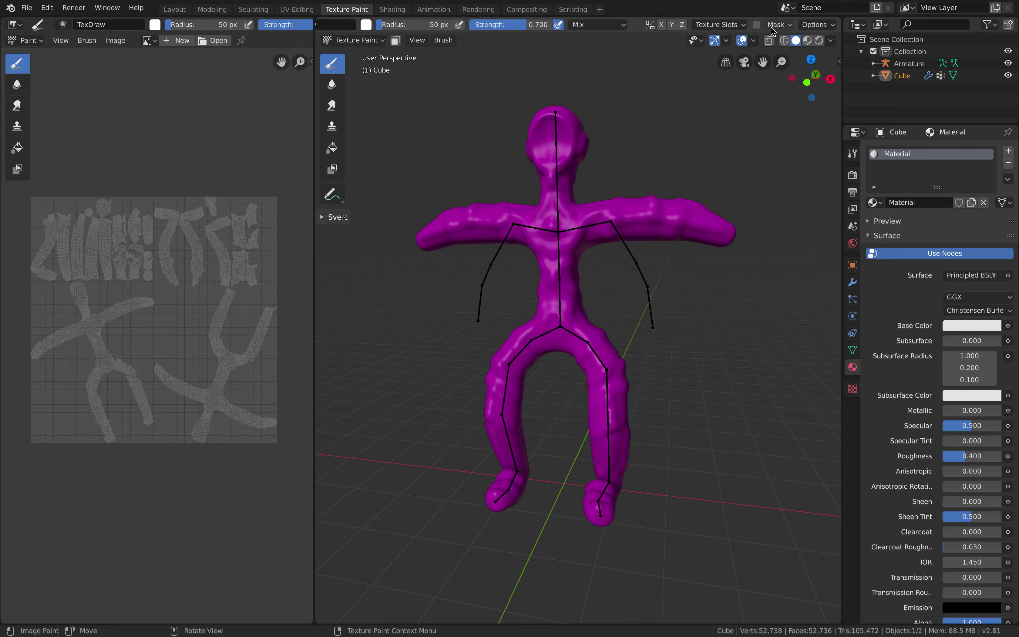
drag(314, 77, 233, 76)
Add a Base Color paint texture slot, creating the Material Base Color image
click(710, 25)
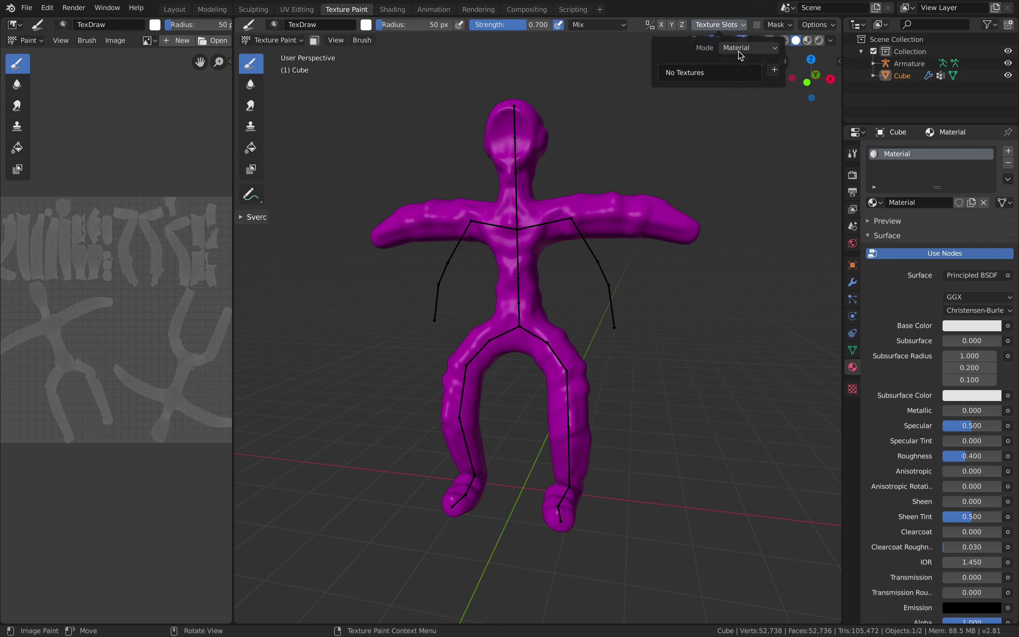
click(774, 70)
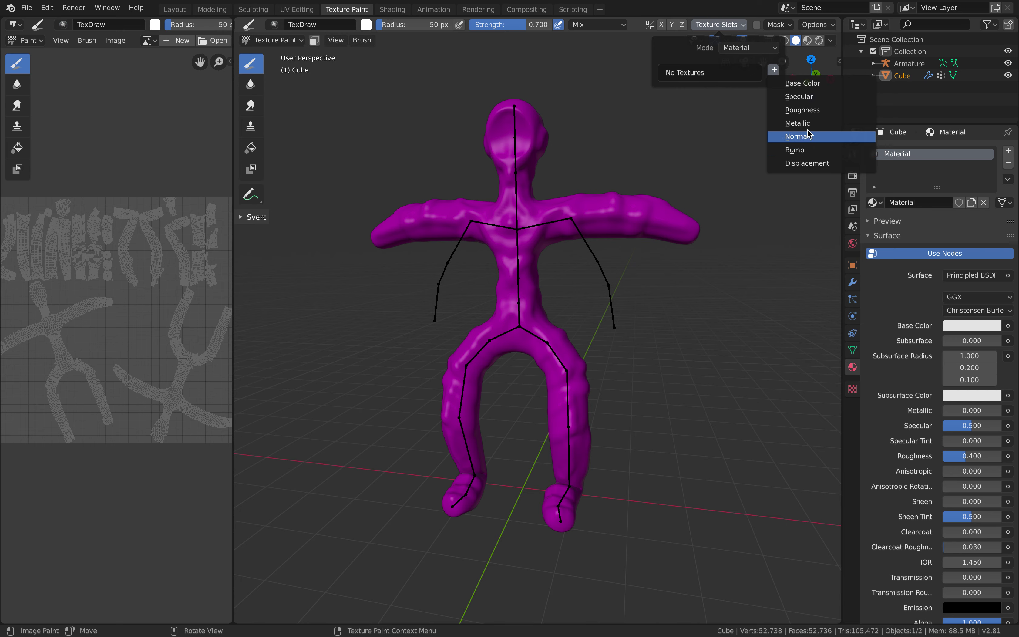
click(805, 83)
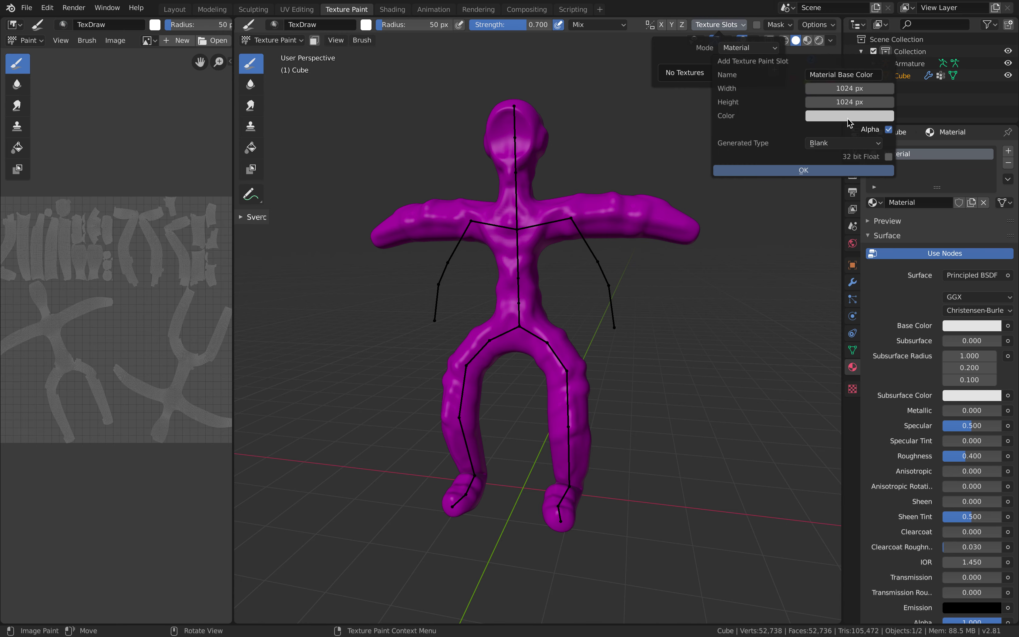
click(810, 172)
mouse_move(580, 189)
middle_down()
mouse_move(560, 182)
mouse_move(614, 165)
middle_up()
scroll(614, 165, up, 2)
scroll(606, 167, down, 2)
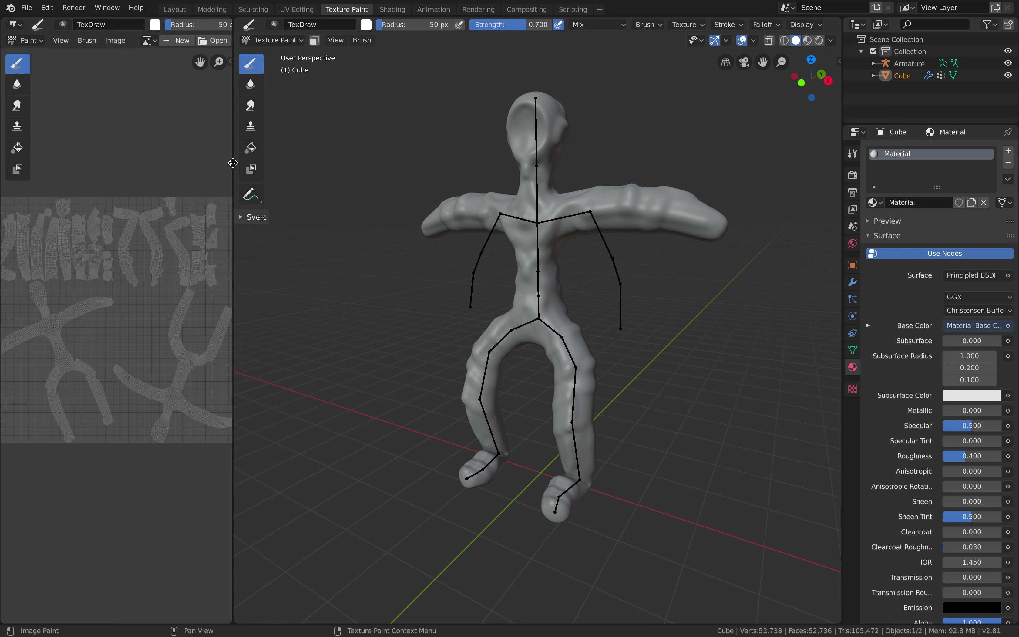
drag(233, 162, 331, 162)
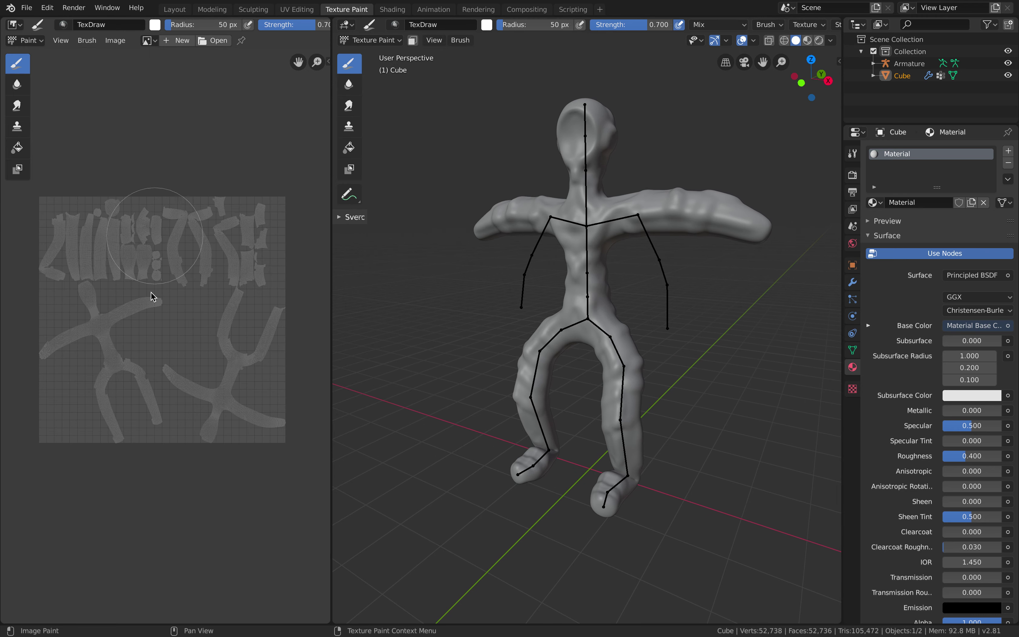
Display the Material Base Color texture in the image editor
click(153, 40)
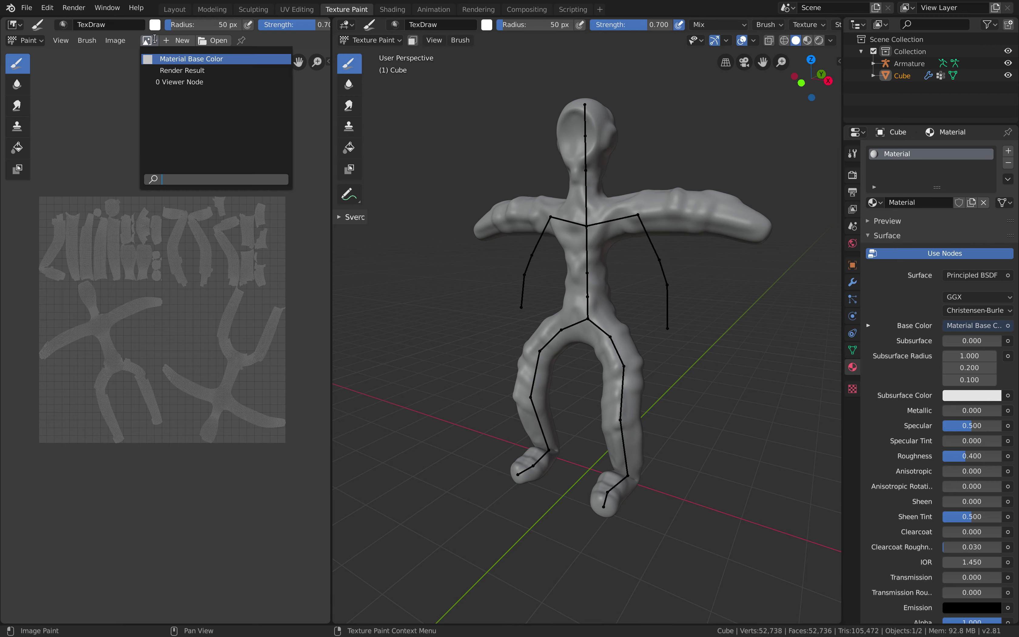
click(186, 59)
scroll(226, 229, down, 3)
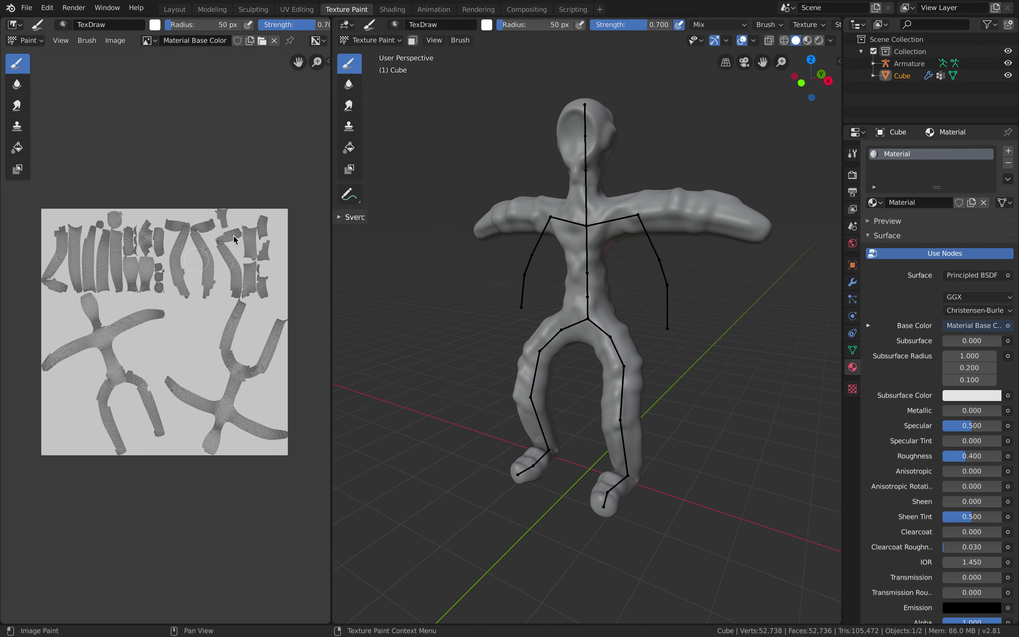
mouse_move(489, 199)
shift+middle_down()
mouse_move(451, 204)
mouse_move(485, 205)
shift+middle_up()
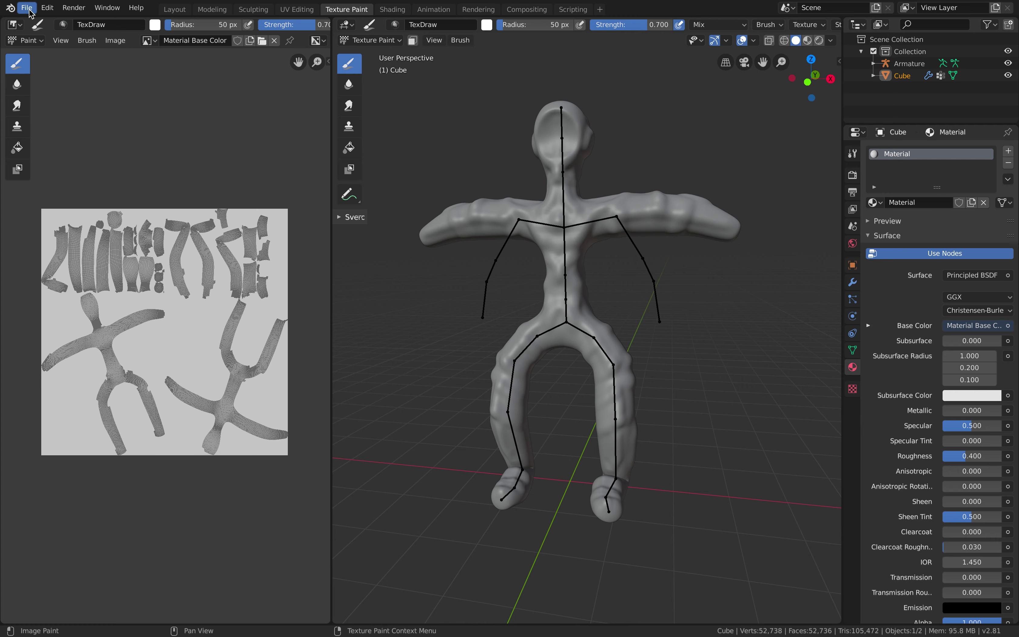
Save the project as simplecharacter_004_uvpaint.blend
click(26, 7)
click(49, 98)
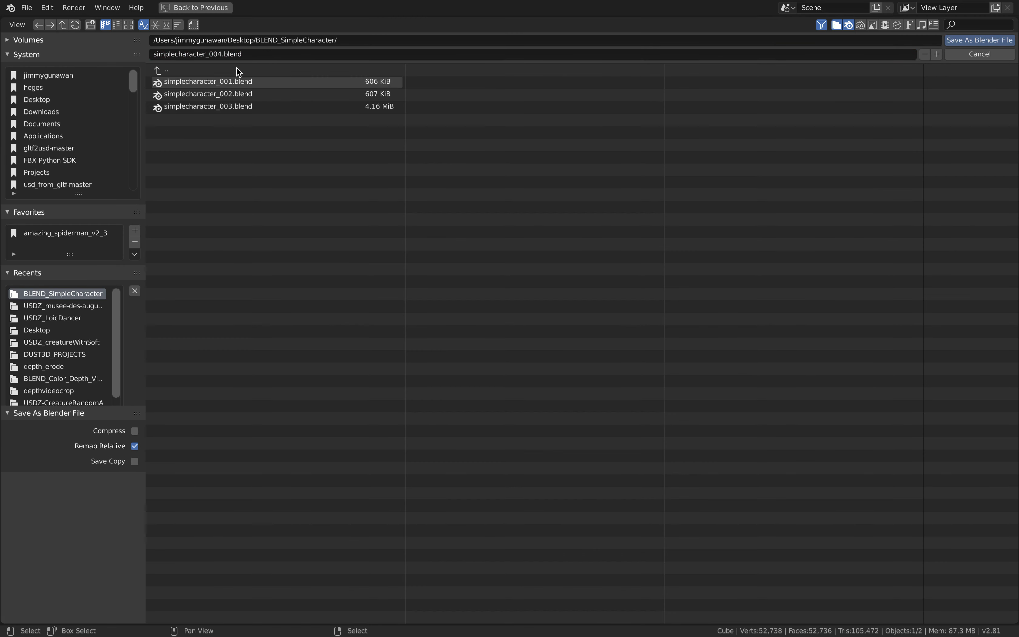
click(215, 52)
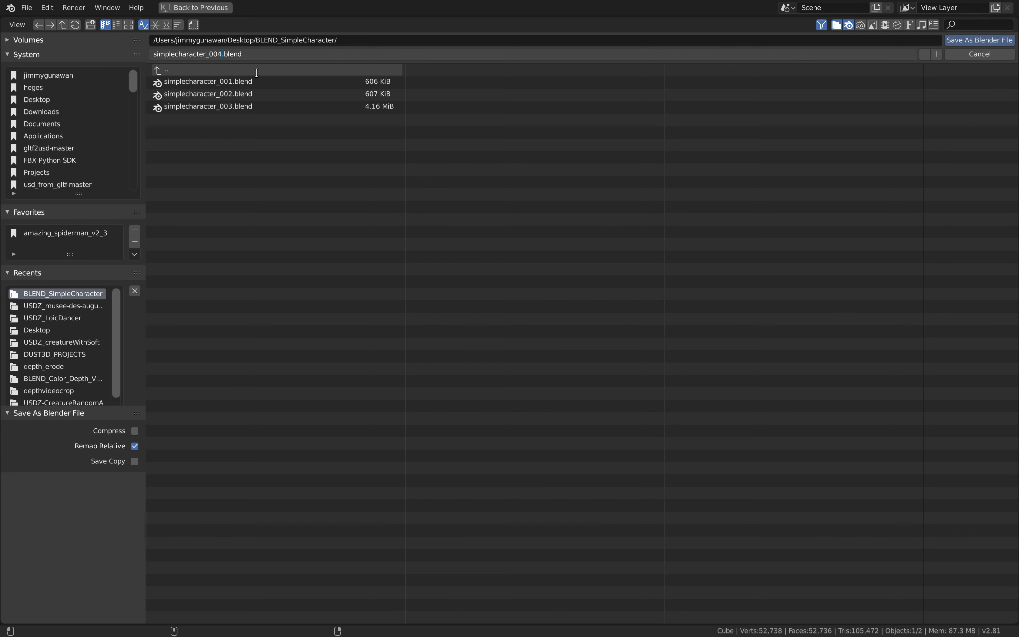
key(Return)
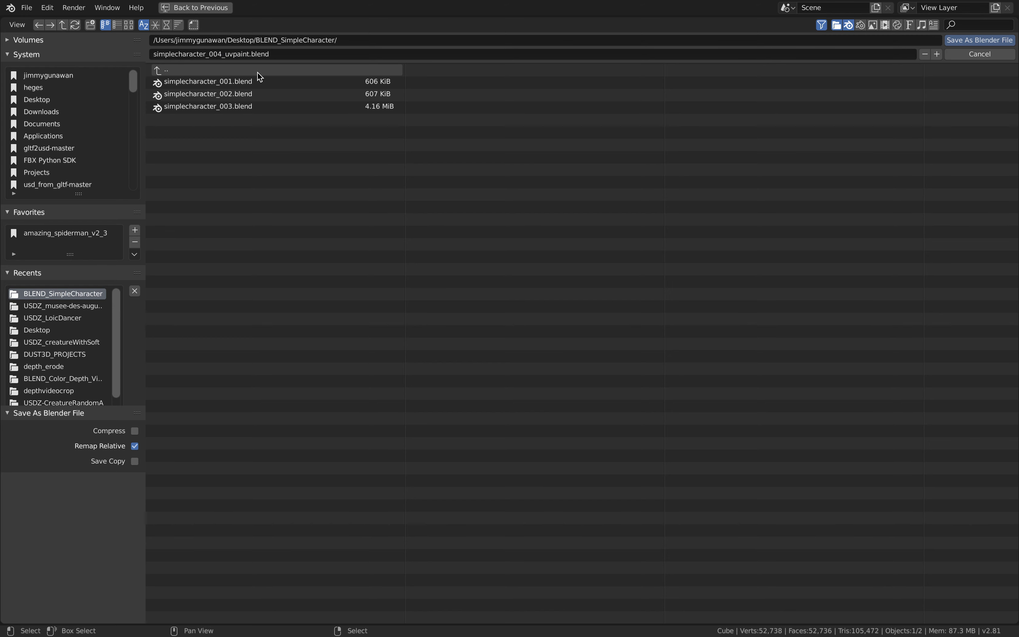
click(980, 40)
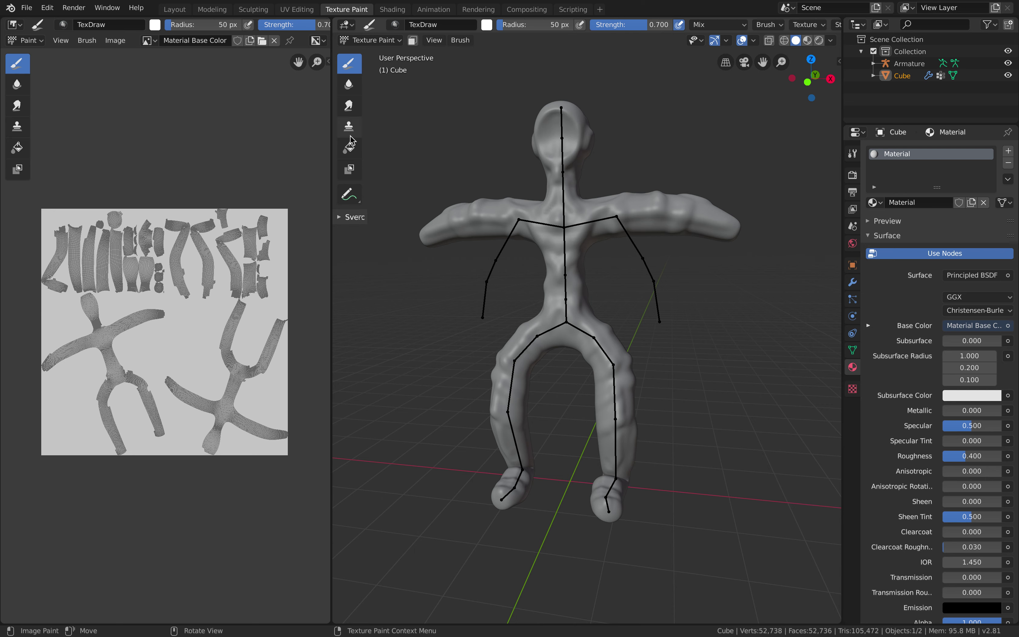
Pick a light blue brush colour and fill the whole figure with it using the Fill tool
click(487, 25)
click(531, 72)
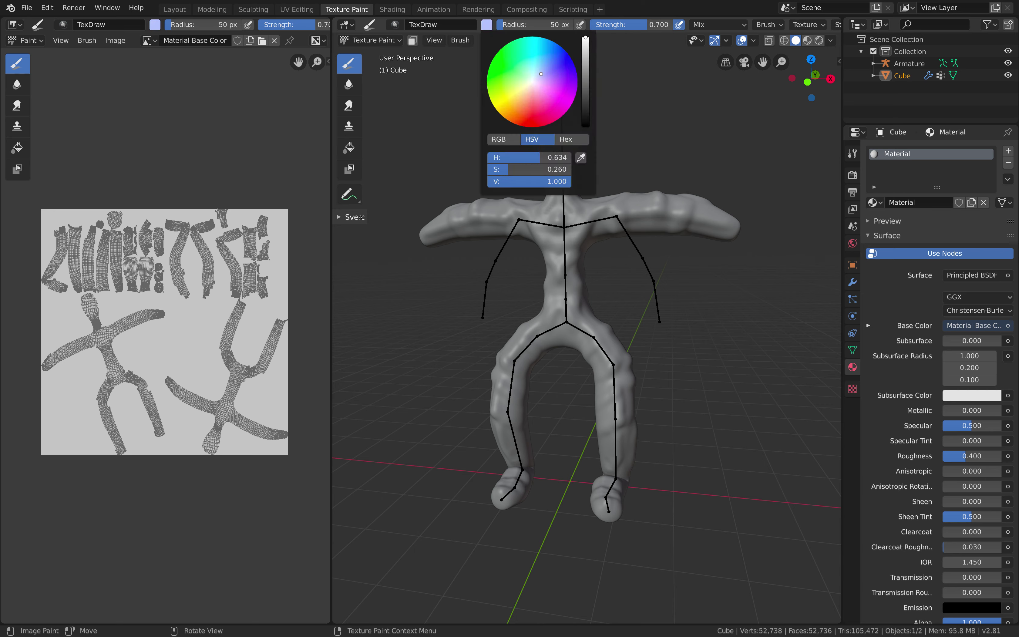
click(351, 148)
click(564, 205)
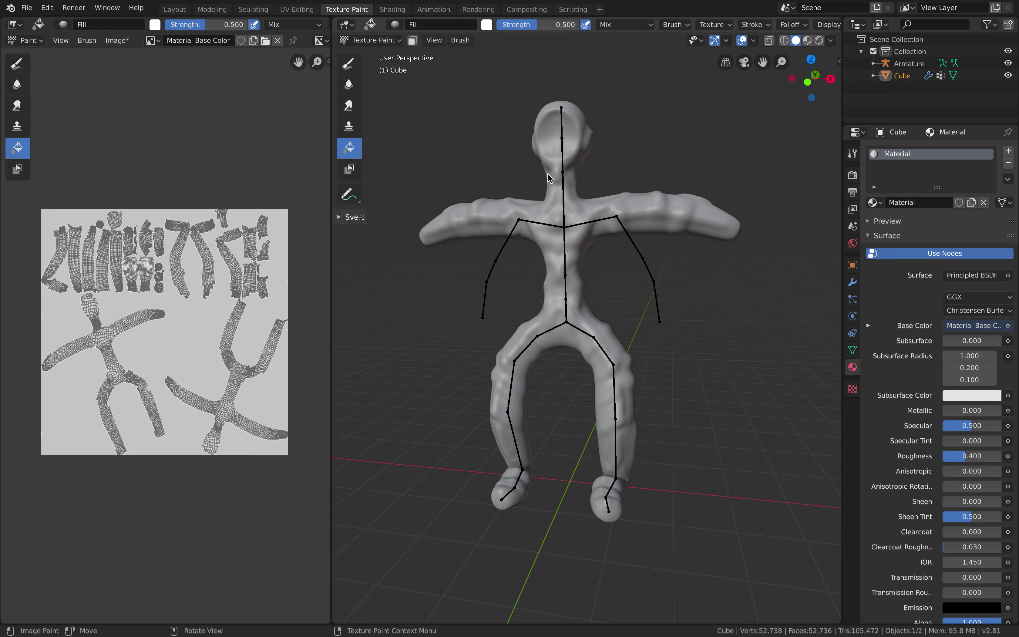
click(486, 26)
drag(532, 81, 541, 74)
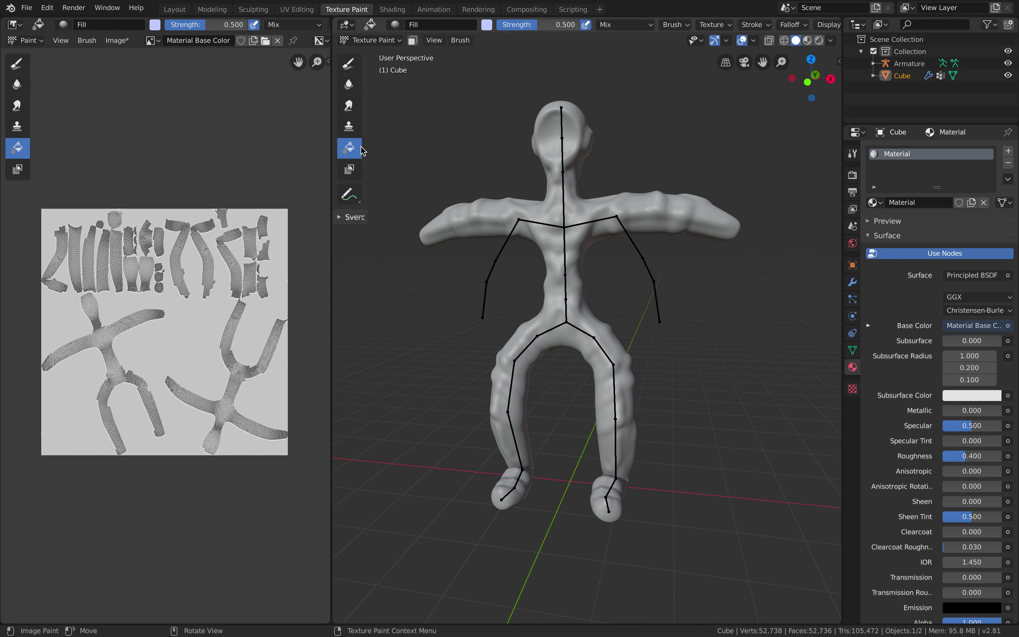
click(565, 210)
middle_drag(476, 191, 487, 183)
mouse_move(560, 168)
middle_down()
mouse_move(555, 188)
mouse_move(566, 170)
middle_up()
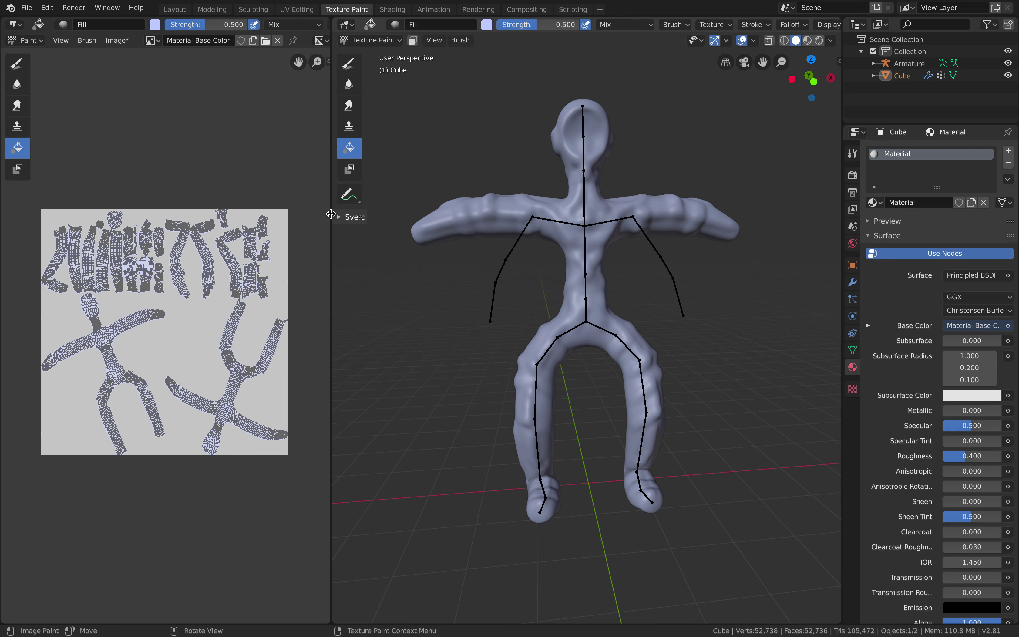
drag(332, 220, 314, 221)
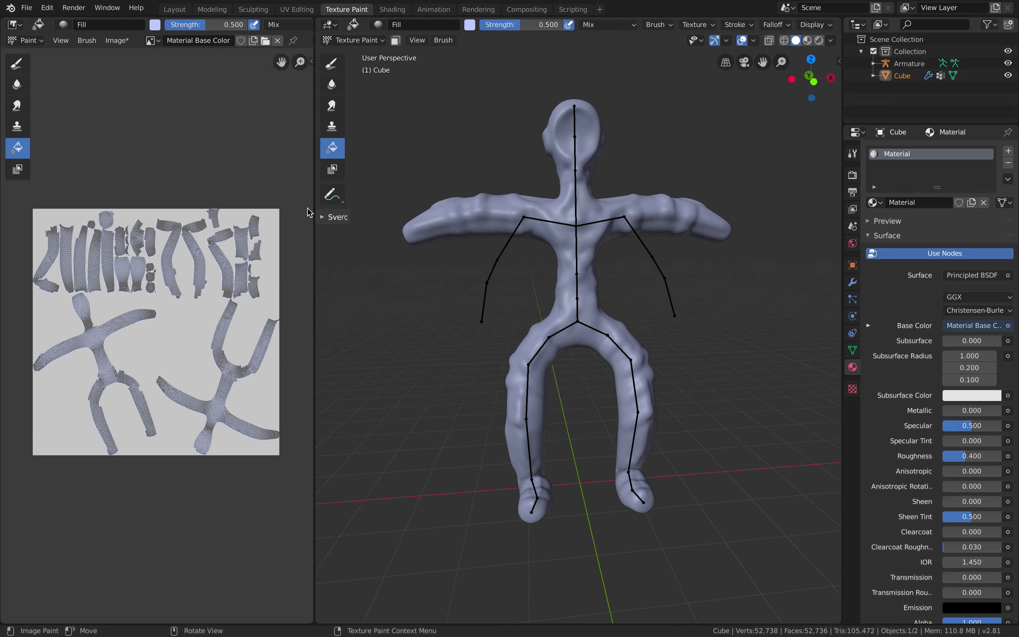
Save the blue base colour texture as Material Base Color.png
click(130, 46)
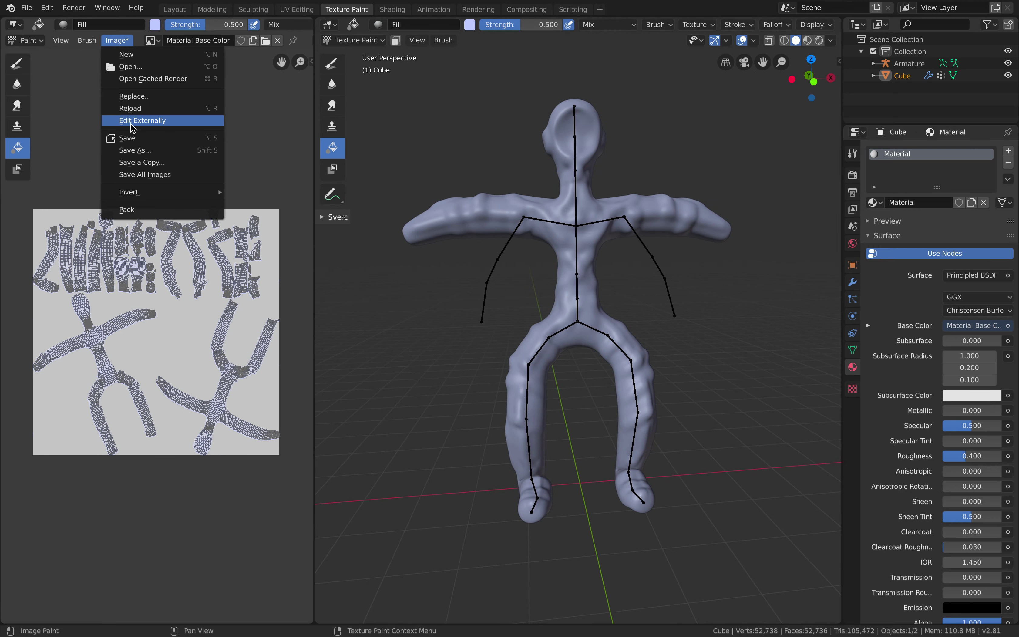
click(132, 134)
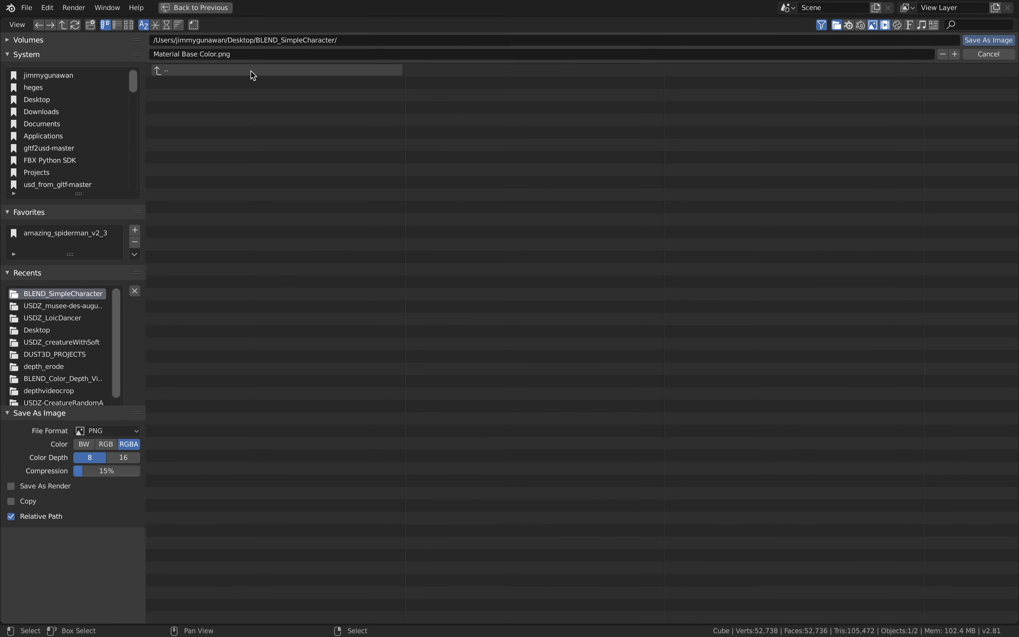
click(986, 42)
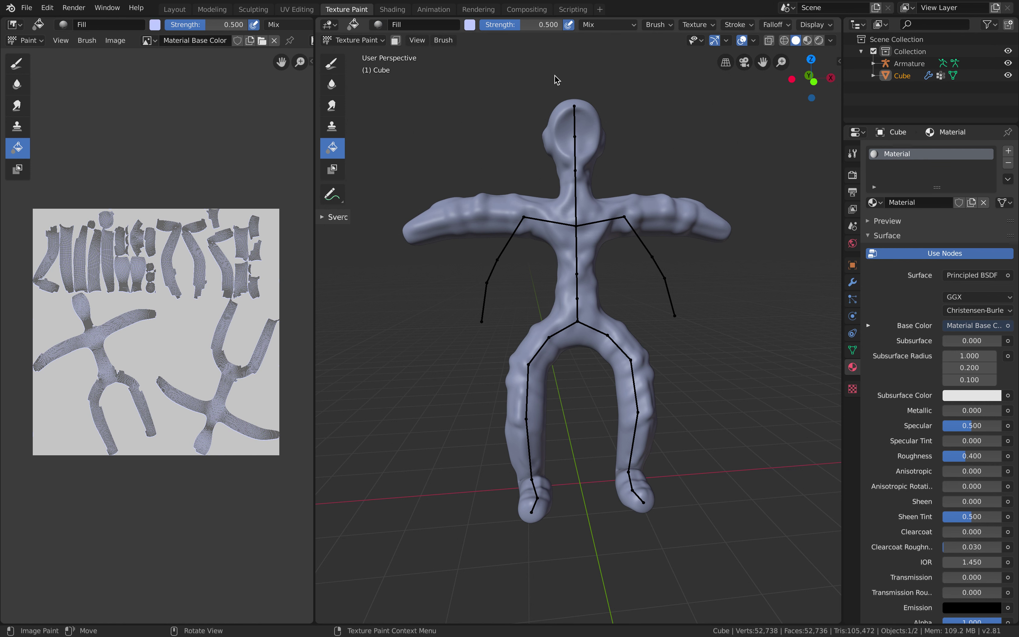
scroll(710, 29, down, 3)
scroll(716, 27, down, 8)
Check the texture slots, then switch to the TexDraw brush (50 px radius, 0.700 strength)
click(730, 25)
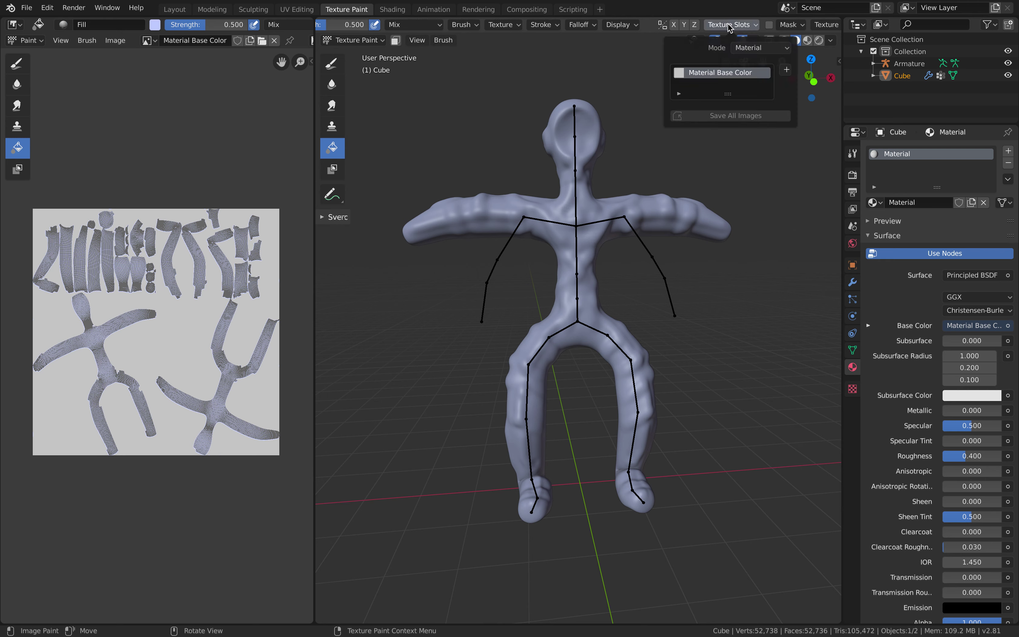
drag(313, 153, 280, 152)
scroll(494, 196, up, 2)
middle_drag(473, 166, 564, 191)
scroll(535, 207, down, 1)
scroll(564, 185, down, 1)
middle_drag(568, 149, 584, 159)
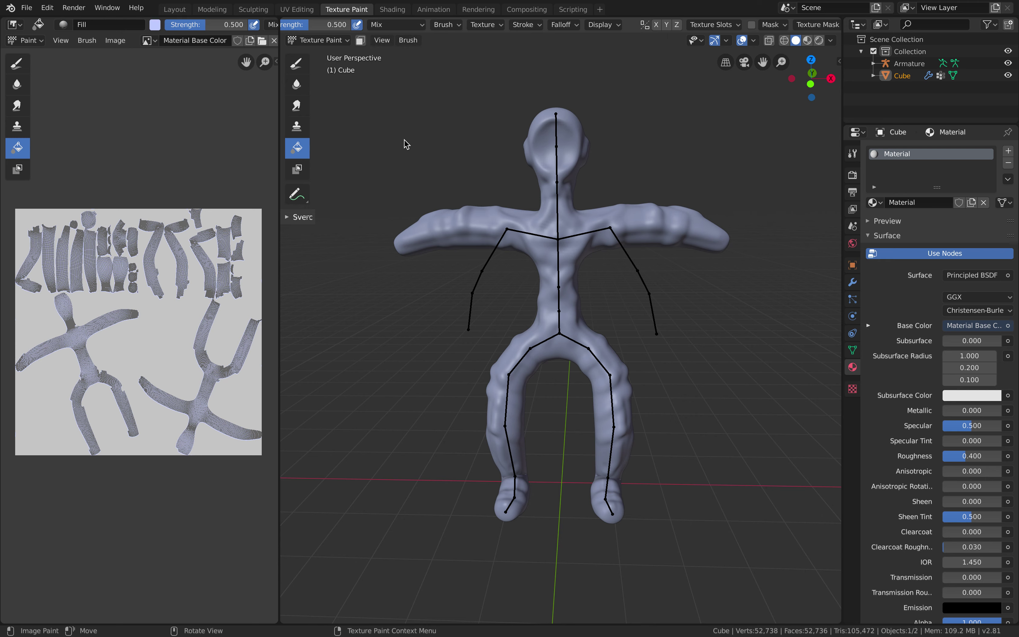
click(296, 63)
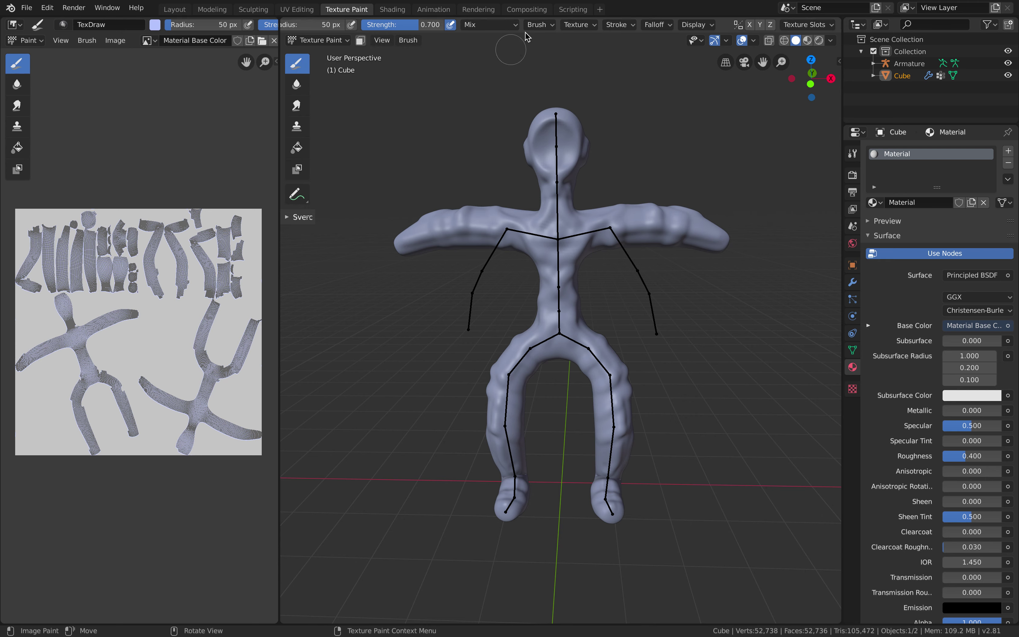
scroll(368, 26, left, 5)
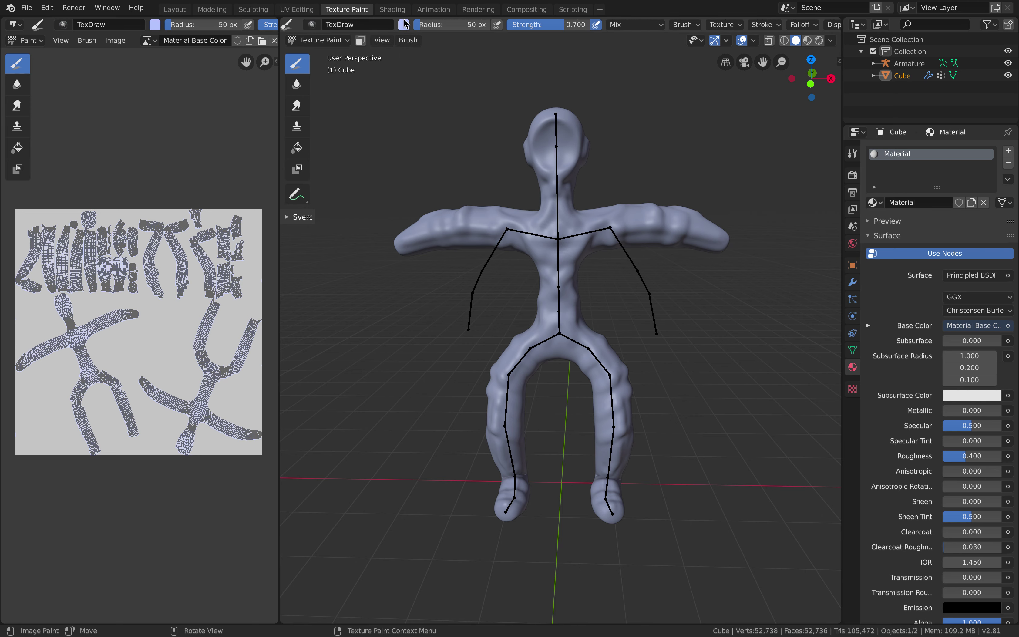
Darken the brush colour to blue-grey and paint the face hollow, undoing a stray arm stroke
click(403, 25)
click(504, 82)
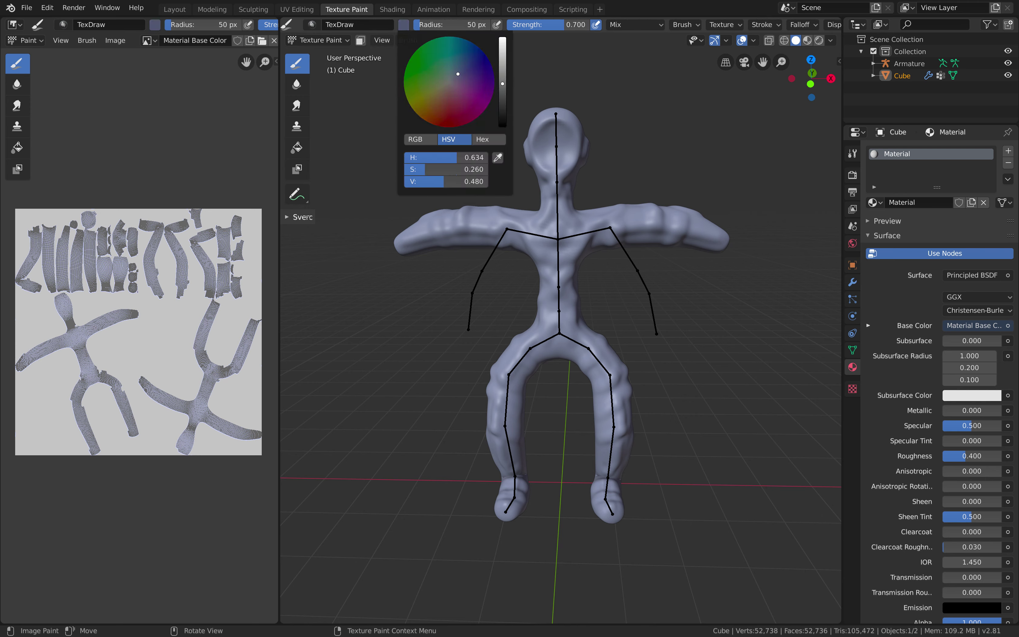
drag(552, 148, 546, 132)
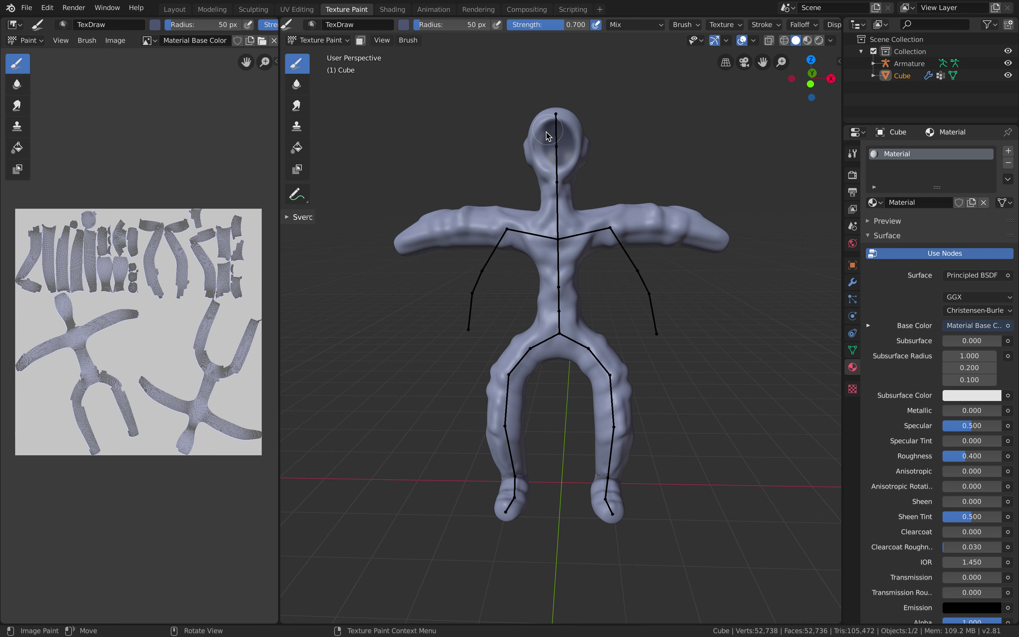
mouse_move(554, 158)
middle_down()
mouse_move(530, 155)
mouse_move(537, 164)
mouse_move(518, 105)
mouse_move(554, 130)
mouse_move(557, 109)
middle_up()
mouse_move(574, 188)
middle_down()
mouse_move(583, 200)
mouse_move(605, 198)
middle_up()
scroll(605, 198, down, 1)
key(ctrl+z)
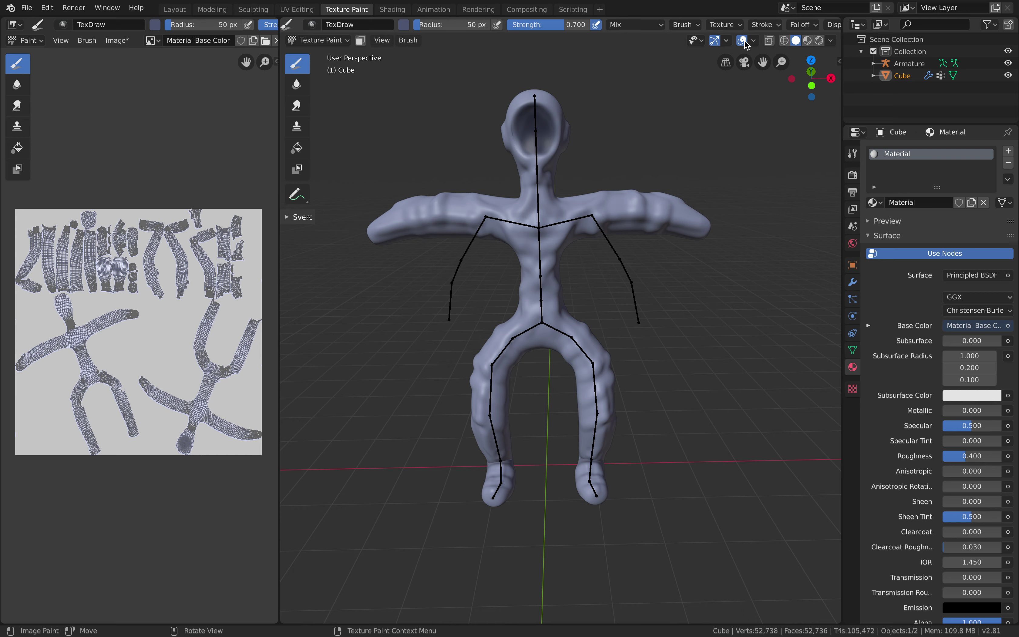
scroll(806, 29, down, 4)
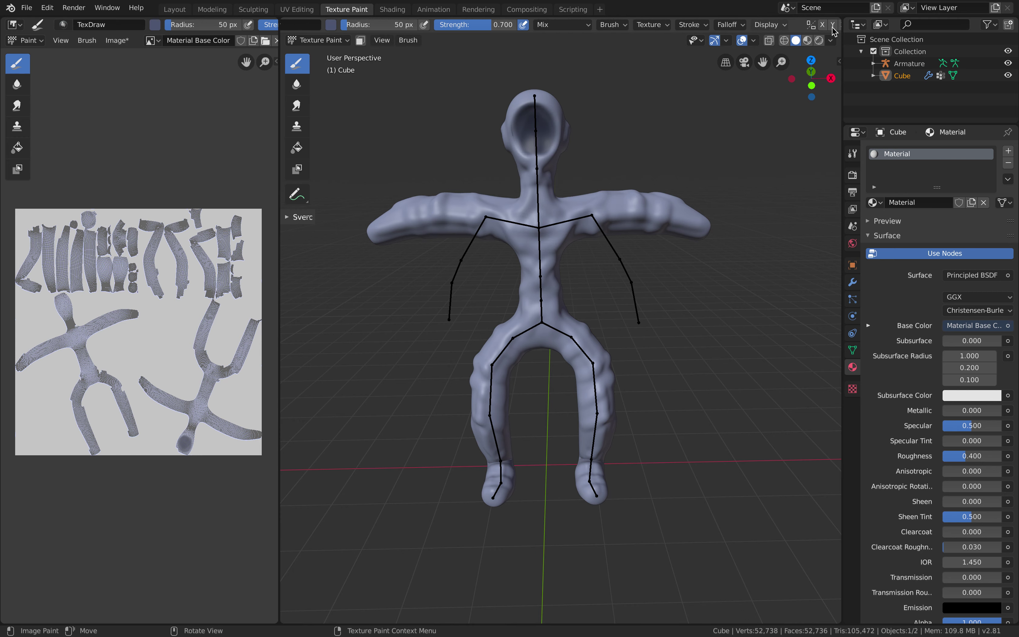
Enable X mirror and paint dark strokes on the chest, hips, thighs, shins, feet, arms and neck
click(800, 25)
scroll(646, 155, up, 2)
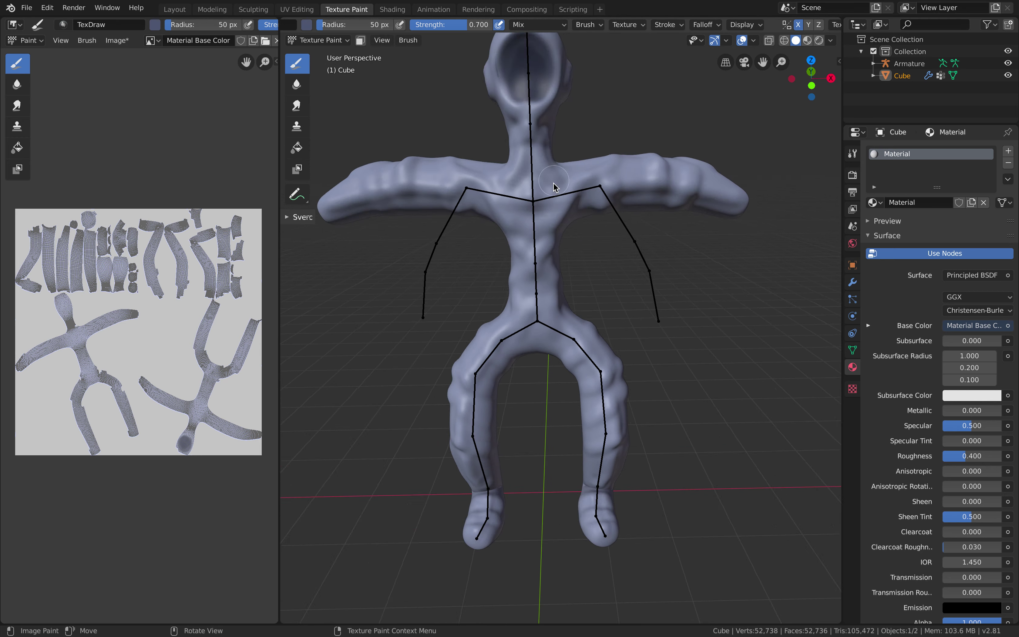
scroll(555, 186, down, 2)
mouse_move(565, 230)
mouse_down()
mouse_move(543, 252)
mouse_move(543, 320)
mouse_move(602, 345)
mouse_move(590, 344)
mouse_move(595, 377)
mouse_up()
middle_drag(570, 403, 560, 405)
drag(580, 425, 589, 484)
middle_drag(589, 484, 576, 459)
mouse_move(521, 373)
middle_down()
mouse_move(470, 330)
mouse_move(599, 332)
middle_up()
mouse_move(513, 240)
mouse_down()
mouse_move(425, 255)
mouse_move(541, 248)
mouse_move(535, 152)
mouse_up()
middle_drag(535, 151, 370, 80)
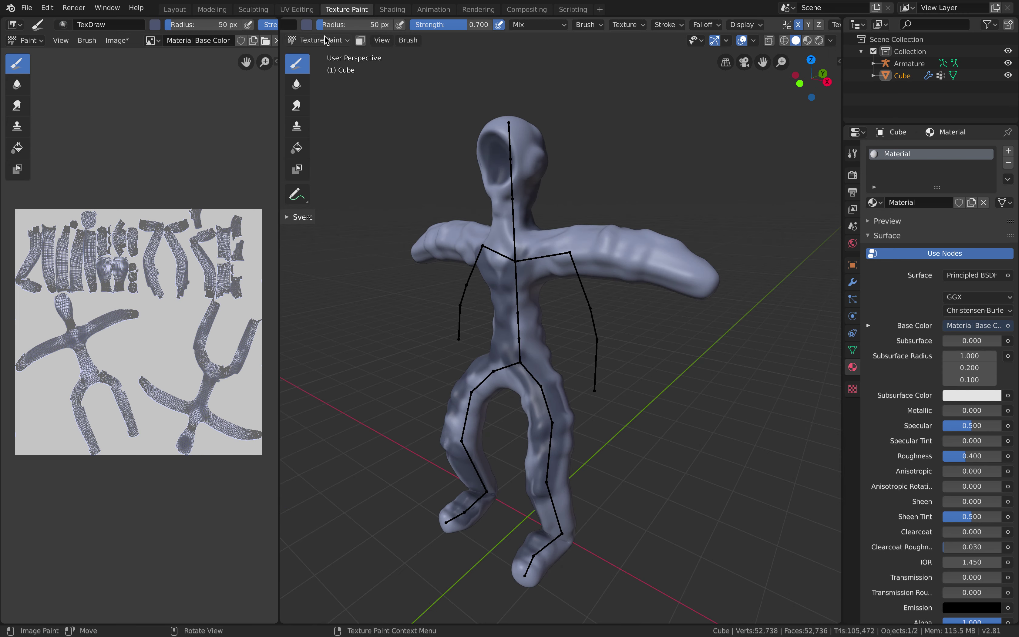
Paint mirrored dark strokes across the neck and along the arms from the front
click(328, 40)
mouse_move(539, 170)
middle_down()
mouse_move(562, 161)
mouse_move(539, 130)
mouse_move(555, 193)
mouse_move(534, 175)
mouse_move(537, 100)
mouse_move(530, 180)
mouse_move(532, 164)
mouse_move(389, 139)
mouse_move(448, 164)
mouse_move(523, 87)
middle_up()
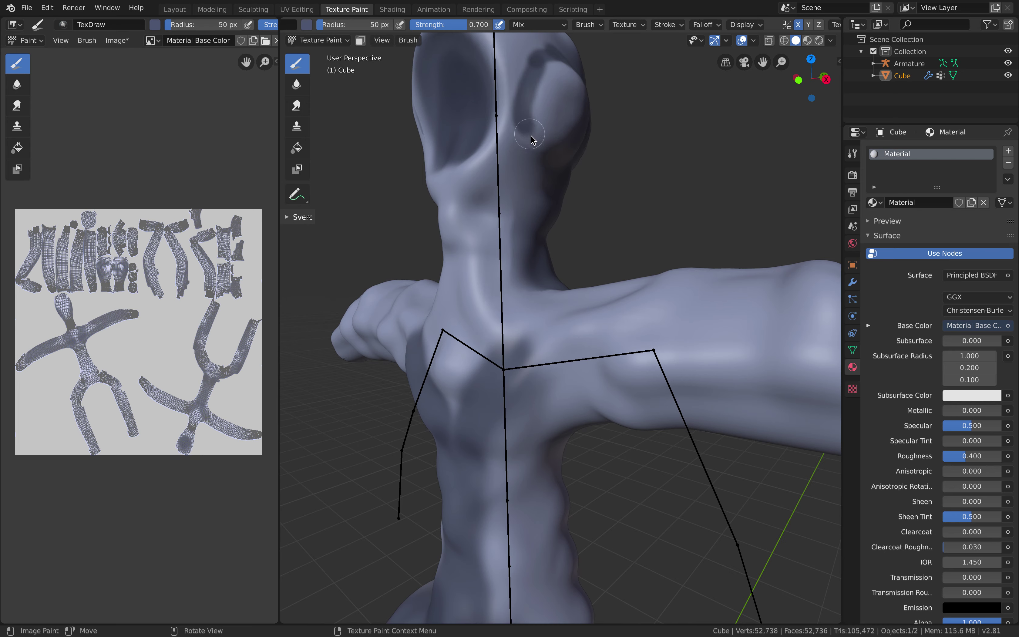
middle_drag(553, 154, 449, 180)
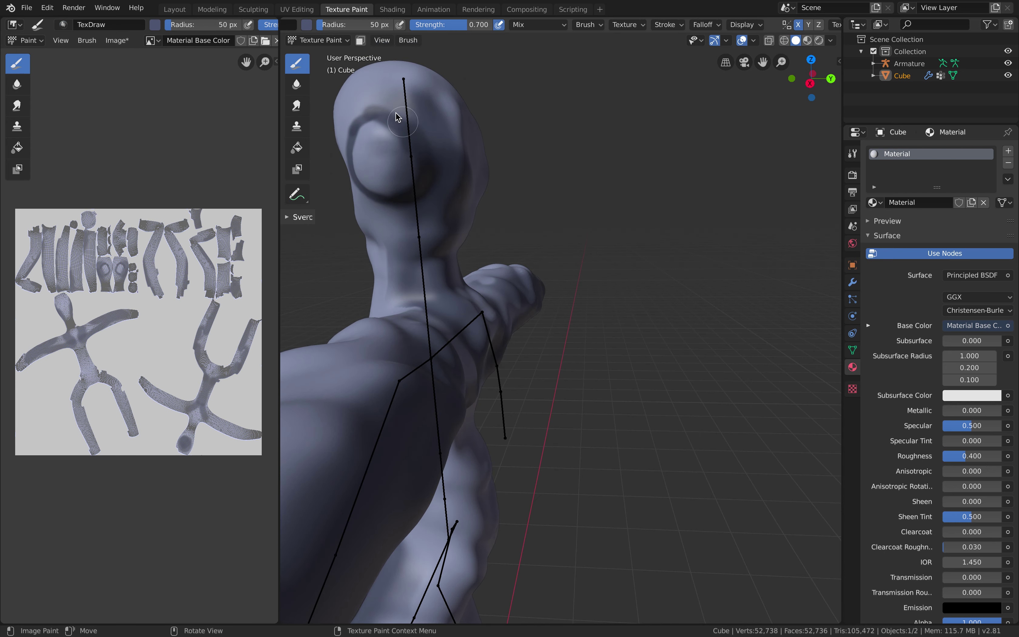
mouse_move(398, 118)
middle_down()
mouse_move(533, 86)
mouse_move(572, 189)
mouse_move(598, 200)
mouse_move(591, 194)
mouse_move(609, 186)
middle_up()
scroll(617, 193, down, 1)
drag(584, 224, 604, 222)
scroll(617, 238, down, 1)
shift+middle_drag(619, 241, 610, 223)
middle_drag(610, 223, 604, 220)
mouse_move(611, 241)
mouse_down()
mouse_move(701, 228)
mouse_move(770, 266)
mouse_up()
shift+middle_drag(722, 274, 687, 207)
Paint dark patches on the hips, thighs, knees, spine and lower legs from behind
drag(554, 348, 564, 369)
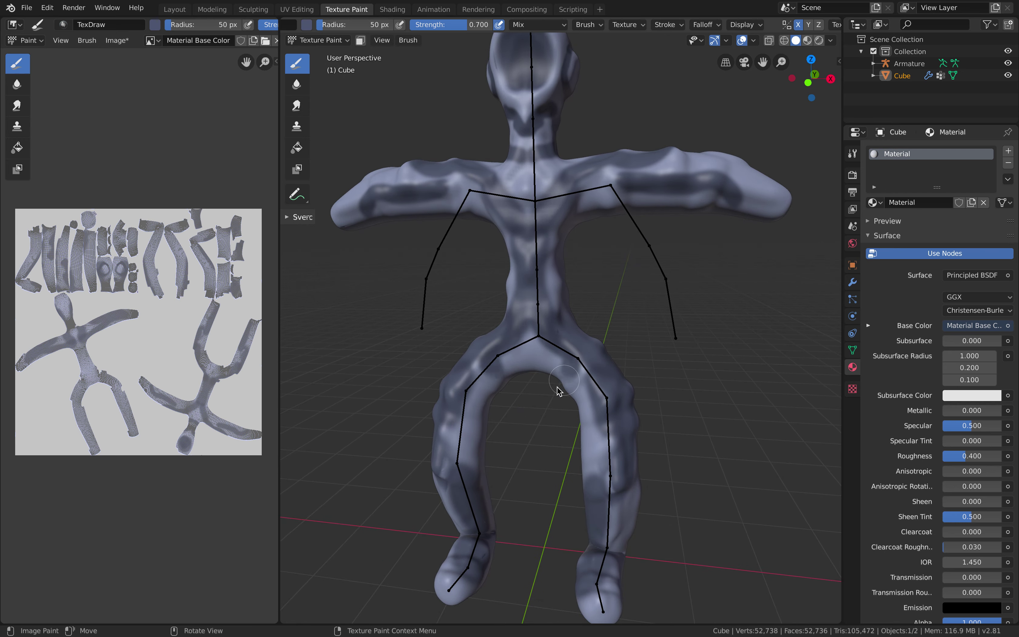
shift+middle_drag(609, 396, 631, 315)
drag(630, 341, 618, 375)
middle_drag(647, 390, 494, 374)
drag(469, 298, 503, 333)
drag(494, 257, 514, 278)
middle_drag(539, 251, 515, 257)
drag(529, 239, 547, 145)
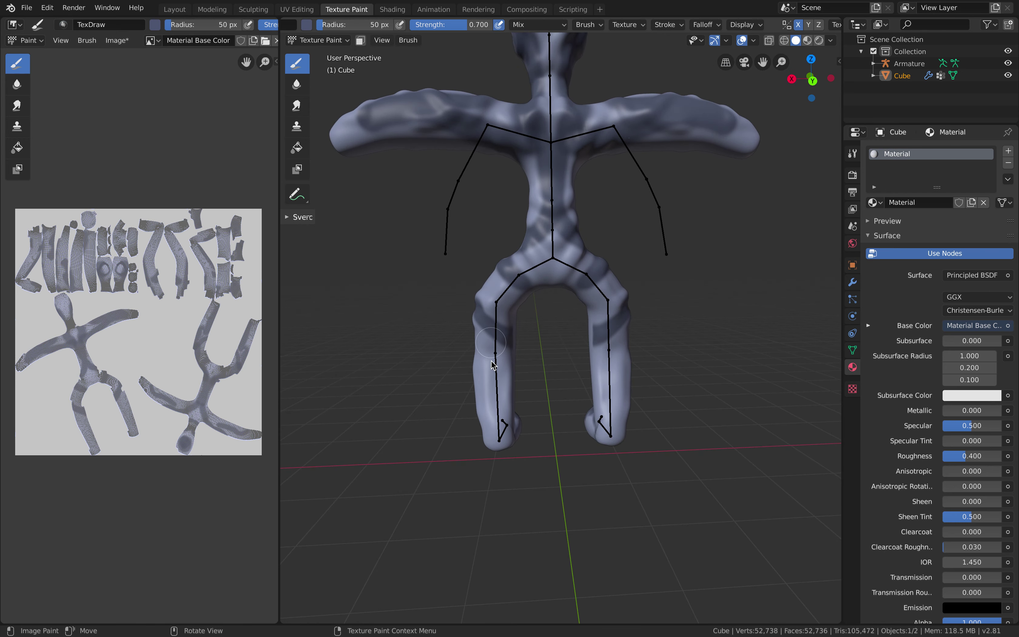
drag(492, 363, 544, 413)
drag(595, 379, 599, 417)
shift+middle_drag(530, 228, 526, 282)
Paint dark strokes across the chest, armpits, upper arms and sides of the head
middle_drag(507, 240, 555, 252)
middle_drag(455, 195, 675, 191)
mouse_move(631, 190)
mouse_down()
mouse_move(595, 215)
mouse_move(689, 183)
mouse_move(636, 191)
mouse_up()
middle_drag(649, 190, 614, 190)
scroll(619, 184, down, 1)
drag(572, 156, 582, 140)
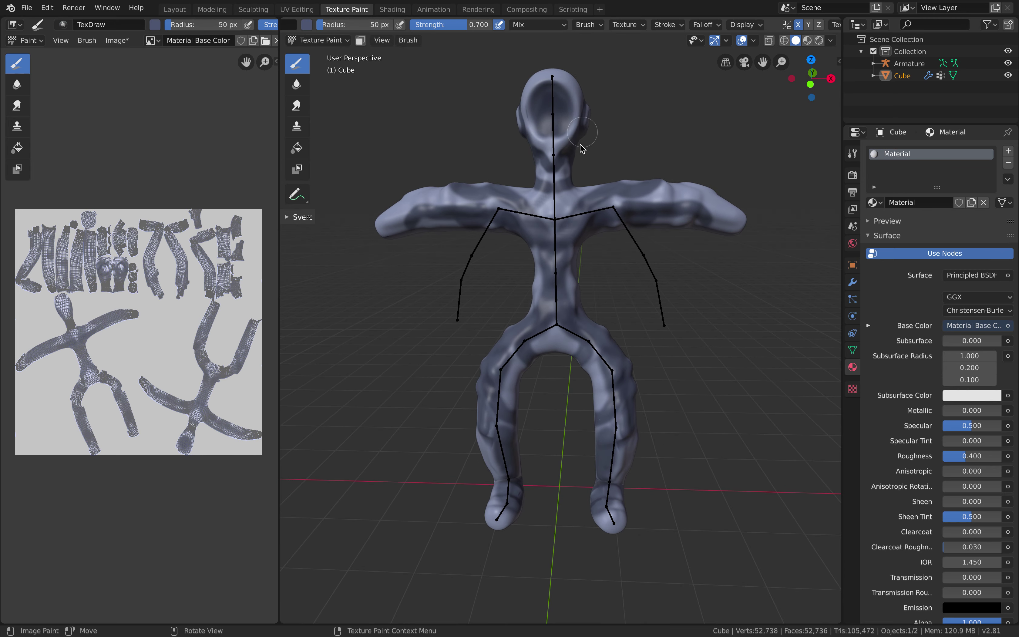
mouse_move(665, 185)
mouse_down()
mouse_move(695, 188)
mouse_move(658, 211)
mouse_up()
middle_drag(651, 206, 660, 204)
Change the brush colour to pale green
click(309, 25)
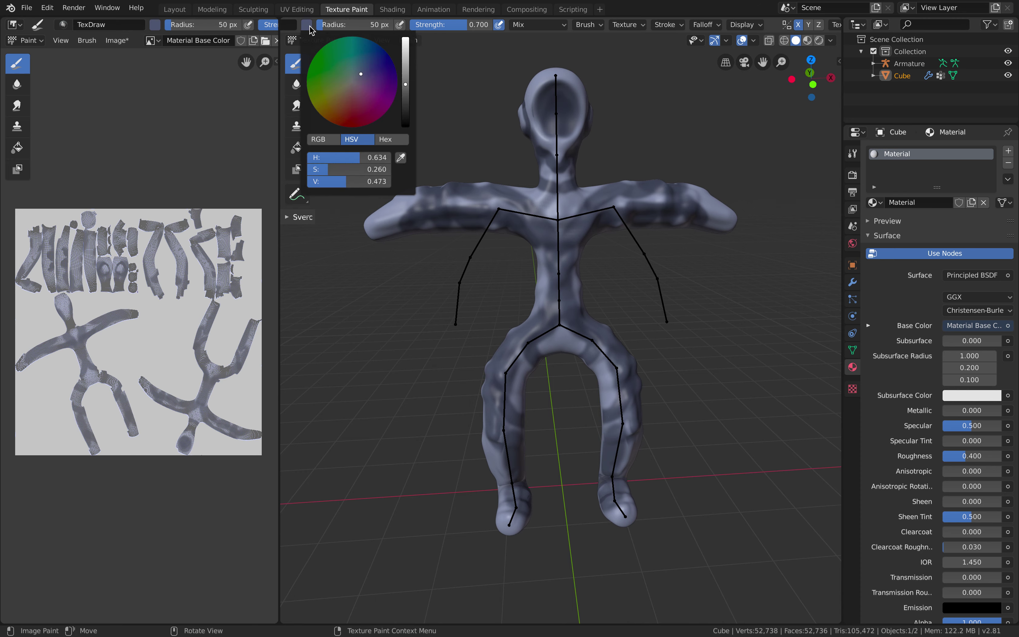
drag(406, 76, 405, 47)
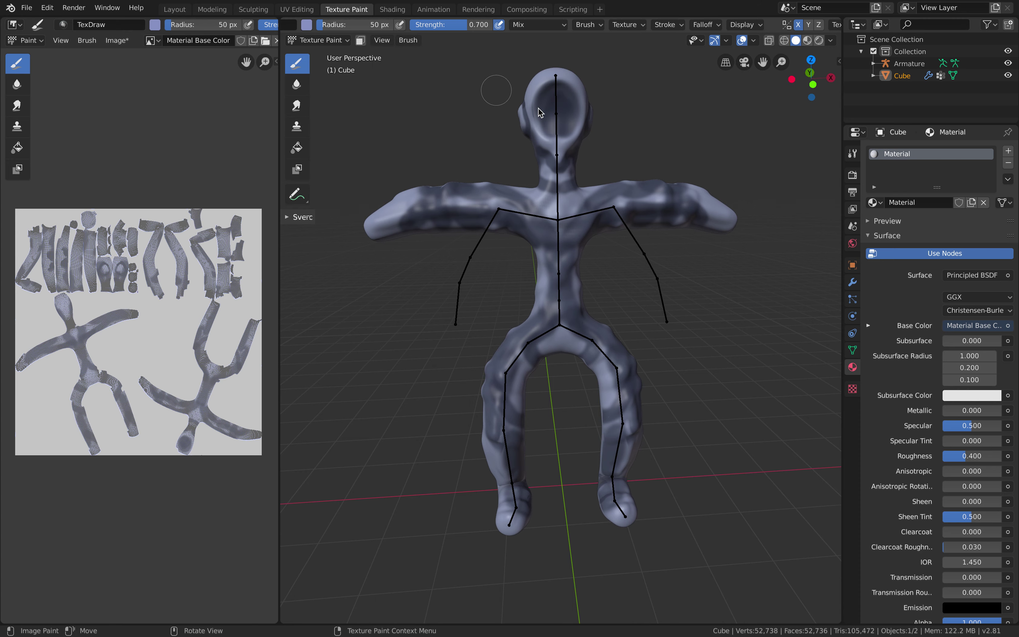
middle_drag(571, 101, 541, 116)
click(310, 27)
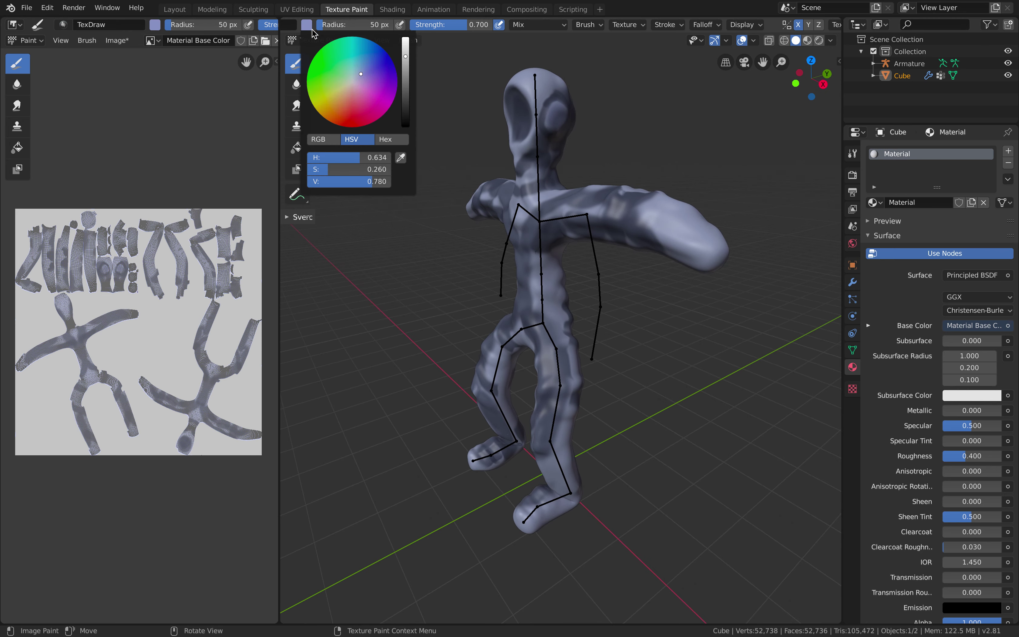
drag(354, 78, 341, 88)
middle_drag(527, 112, 570, 119)
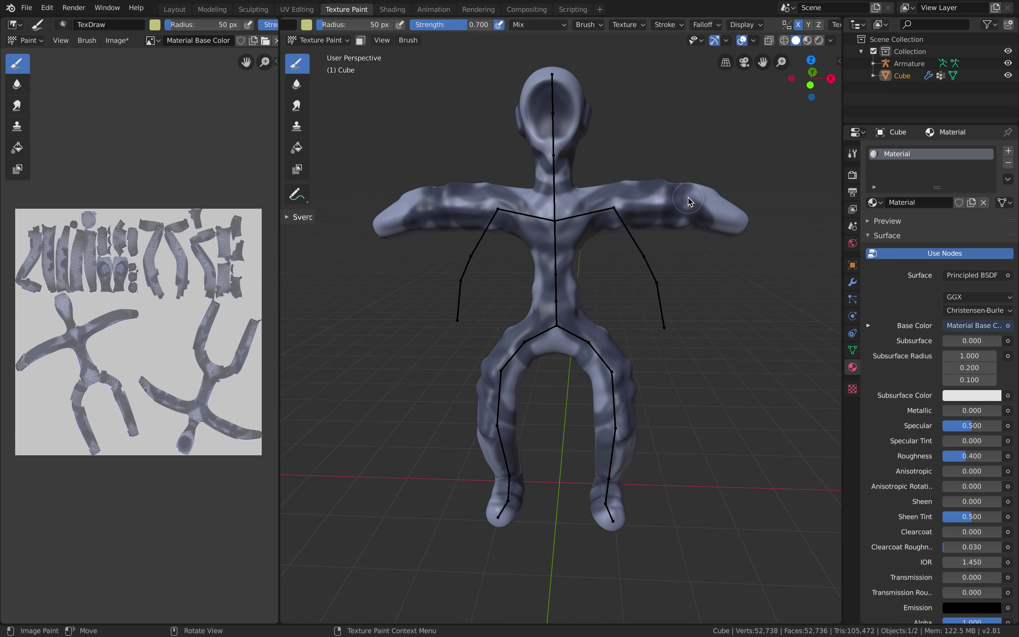
Dab mirrored pale green spots on the arms, chest, waist, belly and hips
click(675, 204)
click(636, 201)
click(580, 220)
shift+middle_drag(574, 311, 574, 262)
click(568, 215)
click(570, 246)
click(581, 275)
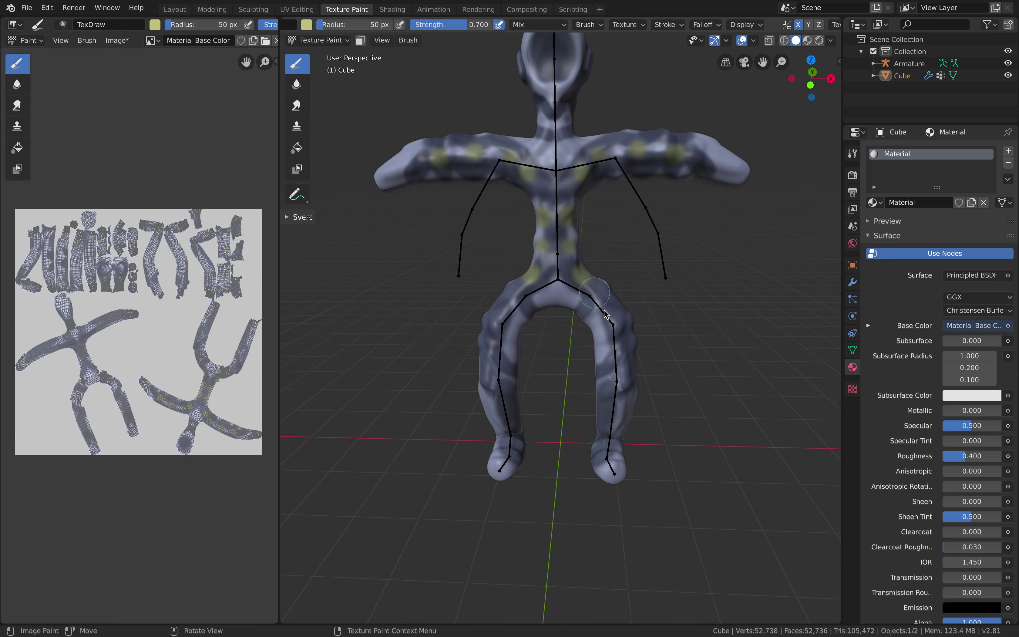
Orbit around the figure to inspect the pale green spots
middle_drag(619, 354, 523, 291)
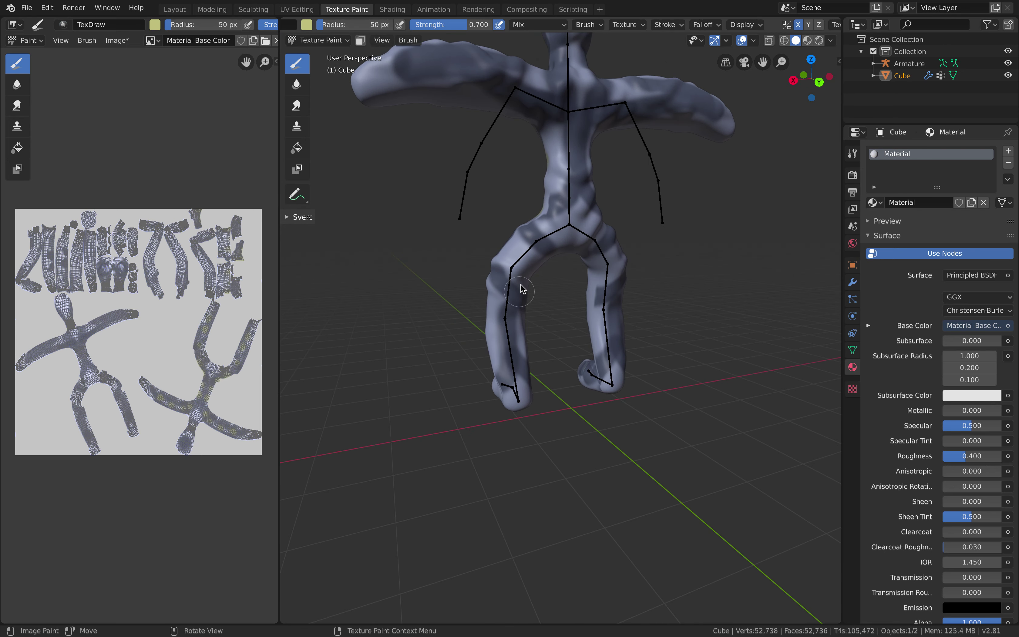
middle_drag(504, 169, 545, 337)
scroll(599, 374, up, 1)
scroll(543, 202, up, 3)
scroll(546, 181, down, 4)
middle_drag(546, 181, 598, 236)
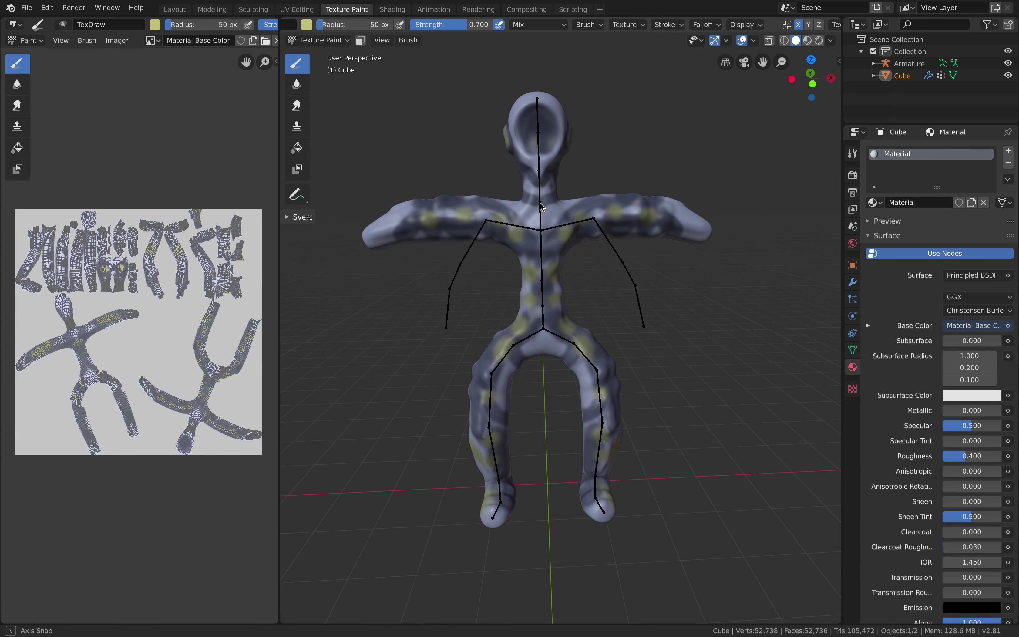
scroll(566, 298, down, 1)
middle_drag(542, 330, 538, 336)
scroll(542, 337, up, 1)
middle_drag(462, 456, 474, 283)
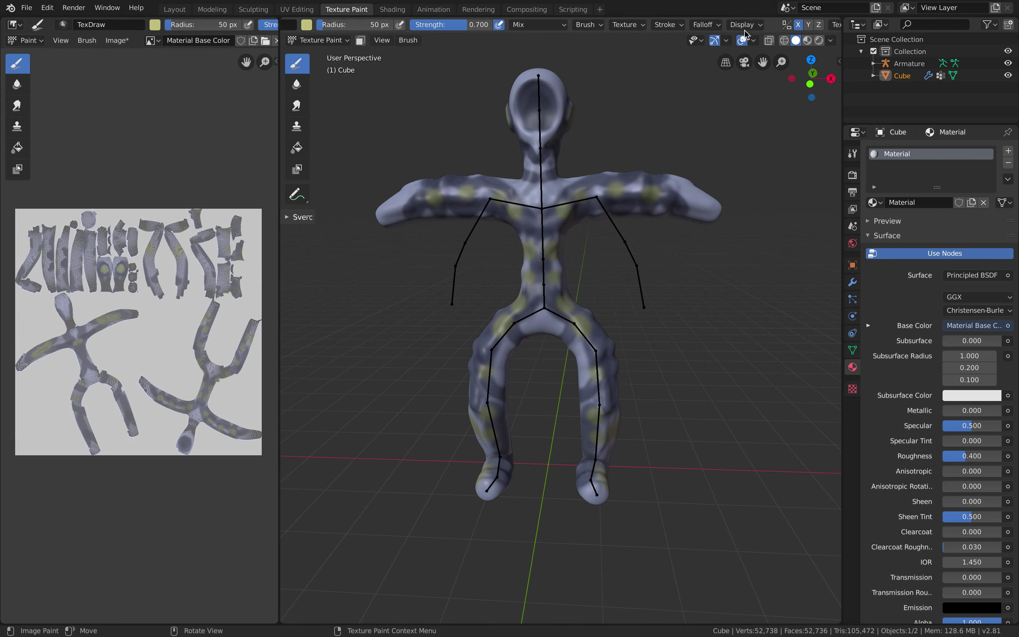
Save the painted base colour texture and keep the texture slot mode set to Material
click(117, 40)
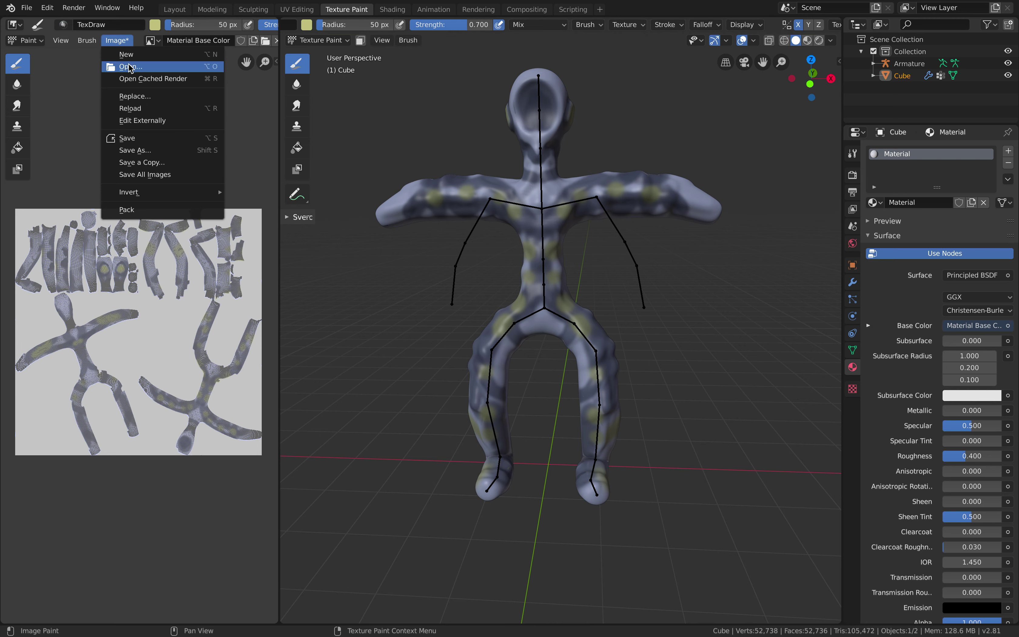
click(134, 139)
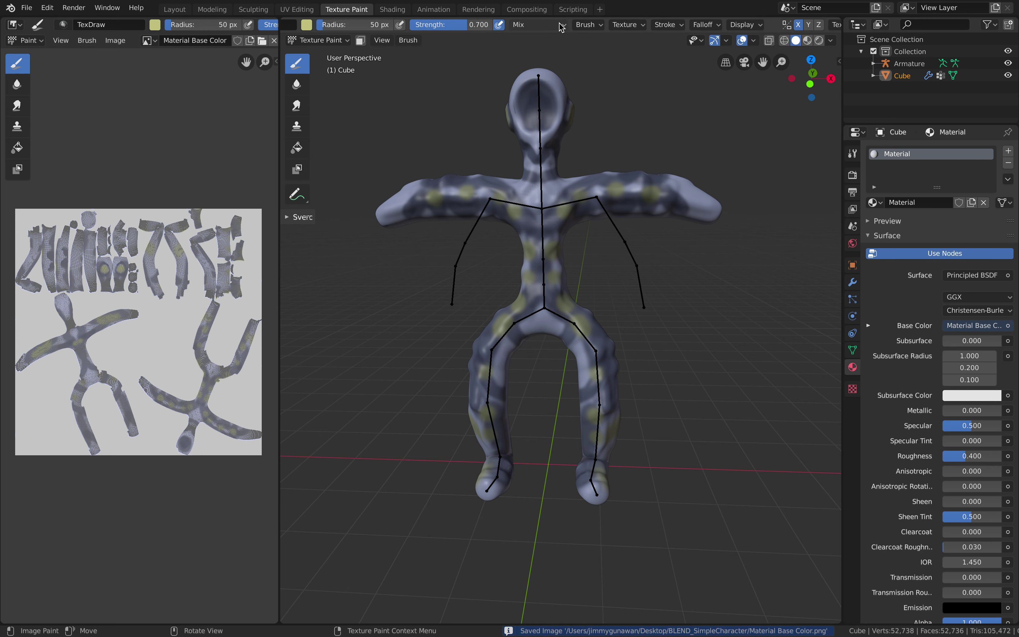
scroll(564, 26, down, 4)
scroll(618, 49, up, 1)
click(614, 25)
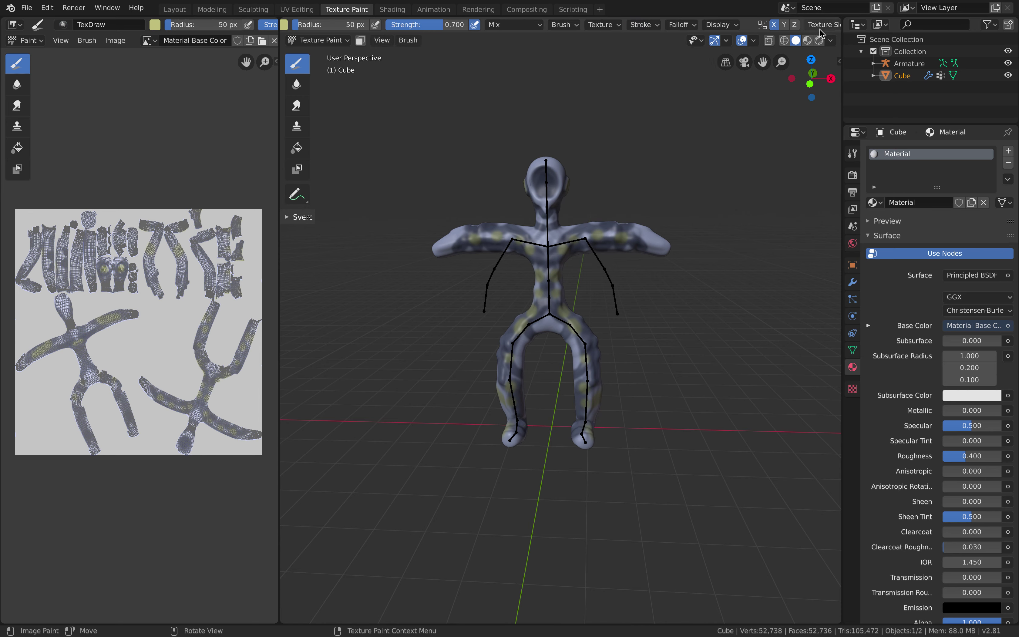
mouse_move(823, 25)
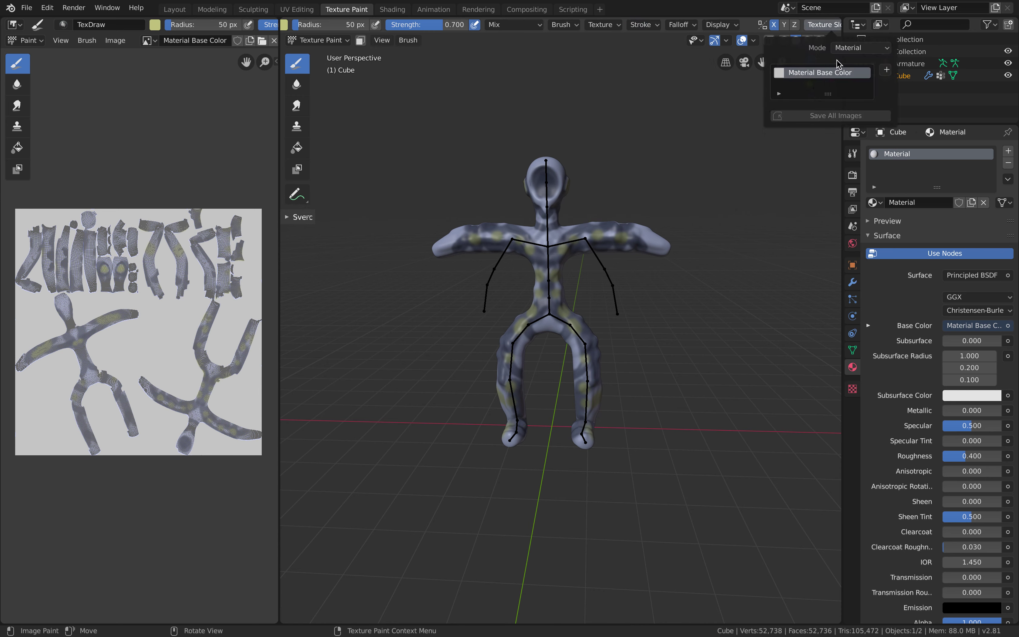
click(850, 48)
click(849, 61)
scroll(714, 29, down, 5)
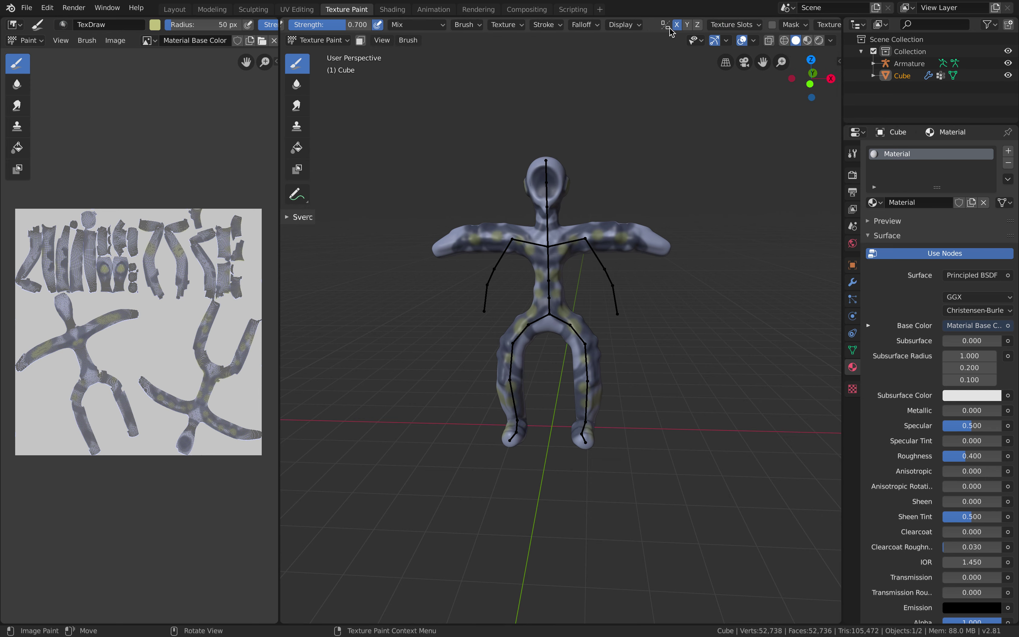
Add a new 1024×1024 Metallic texture slot named Material Metallic
click(714, 28)
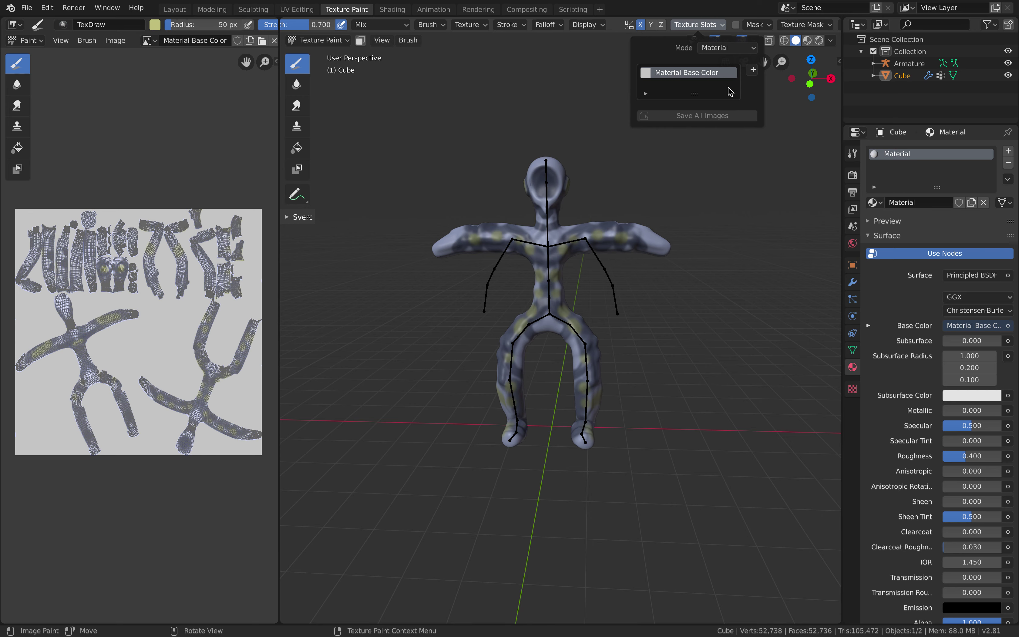
click(753, 70)
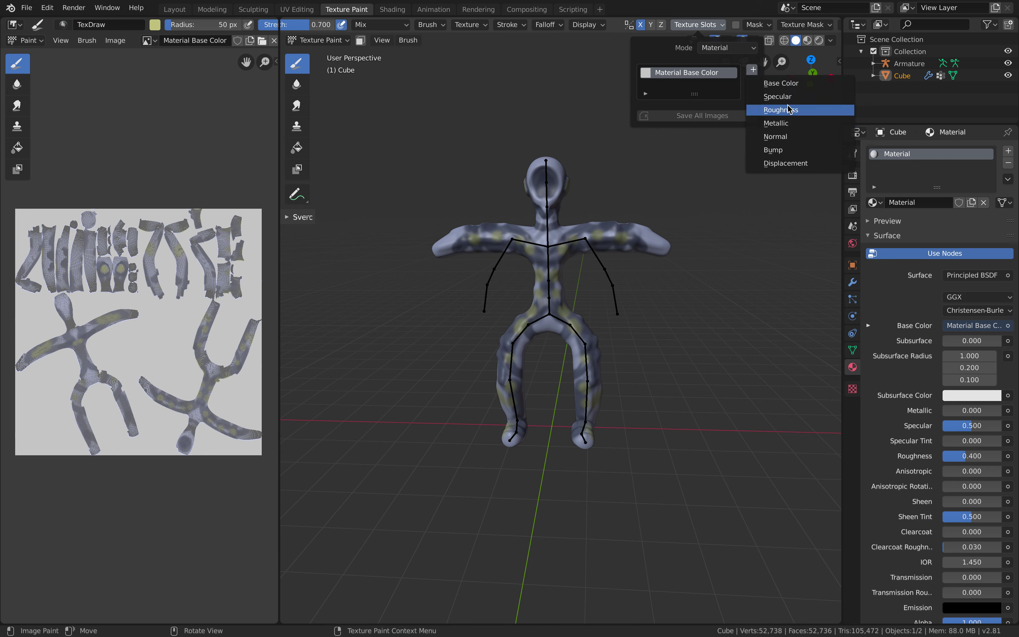
click(786, 123)
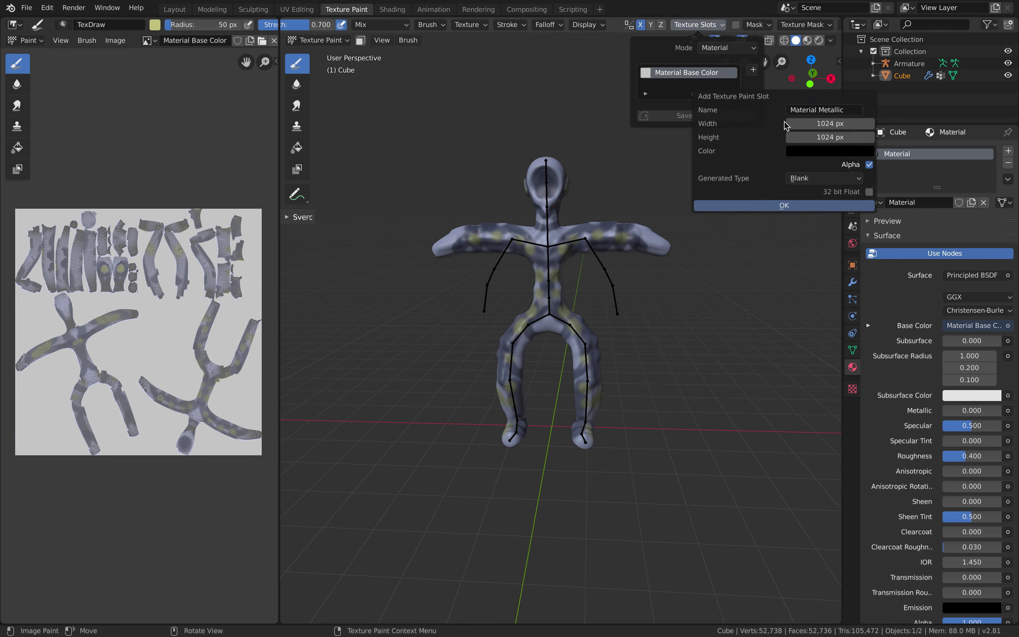
click(775, 206)
scroll(598, 239, up, 3)
Paint mirrored metallic strokes across the chest, hips, legs and feet
middle_drag(598, 239, 553, 203)
drag(553, 202, 695, 195)
drag(563, 290, 577, 312)
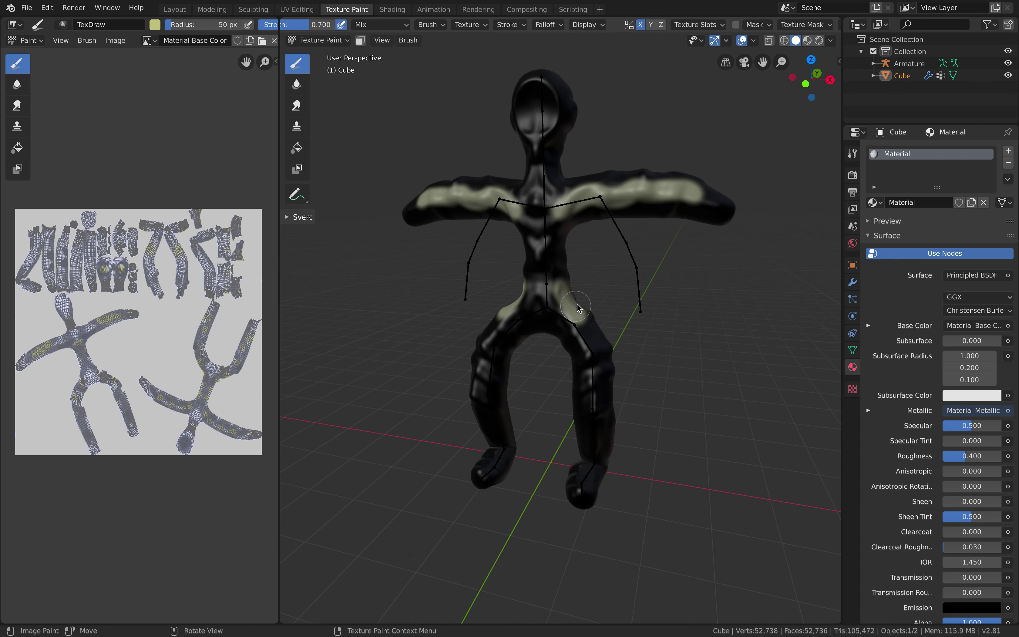
middle_drag(577, 299, 582, 313)
drag(599, 343, 600, 423)
middle_drag(601, 423, 620, 372)
mouse_move(596, 450)
mouse_down()
mouse_move(602, 501)
mouse_move(598, 434)
mouse_up()
mouse_move(598, 434)
middle_down()
mouse_move(609, 234)
mouse_move(573, 204)
mouse_move(466, 198)
middle_up()
drag(466, 198, 594, 198)
Paint metallic along both arms, undo the head stroke, and check the texture slots
mouse_move(594, 198)
middle_down()
mouse_move(662, 153)
mouse_move(617, 151)
mouse_move(558, 105)
middle_up()
mouse_move(552, 82)
mouse_down()
mouse_move(568, 110)
mouse_move(564, 141)
mouse_up()
key(z)
key(ctrl+z)
shift+middle_drag(570, 150, 575, 162)
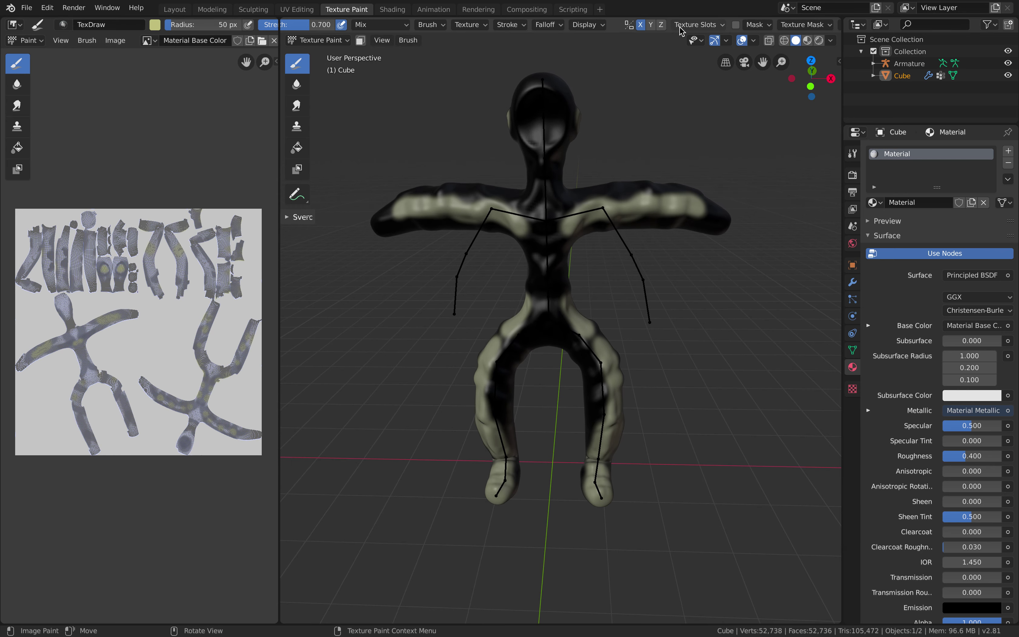
click(699, 26)
middle_drag(642, 127, 630, 153)
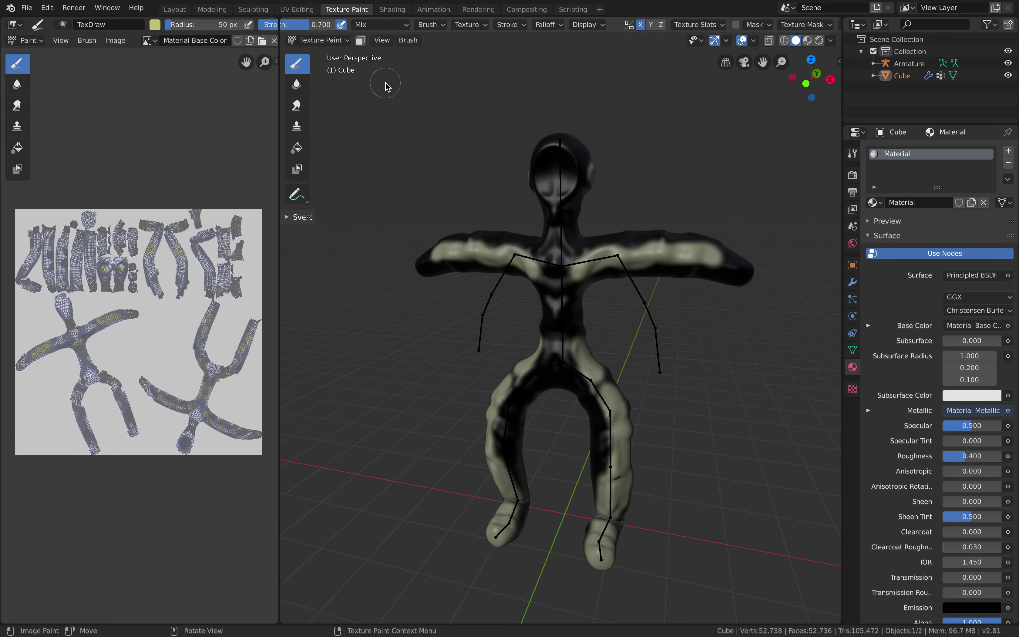
click(341, 42)
Return to Object Mode and turn the top half of a split viewport into the Shader Editor
click(337, 57)
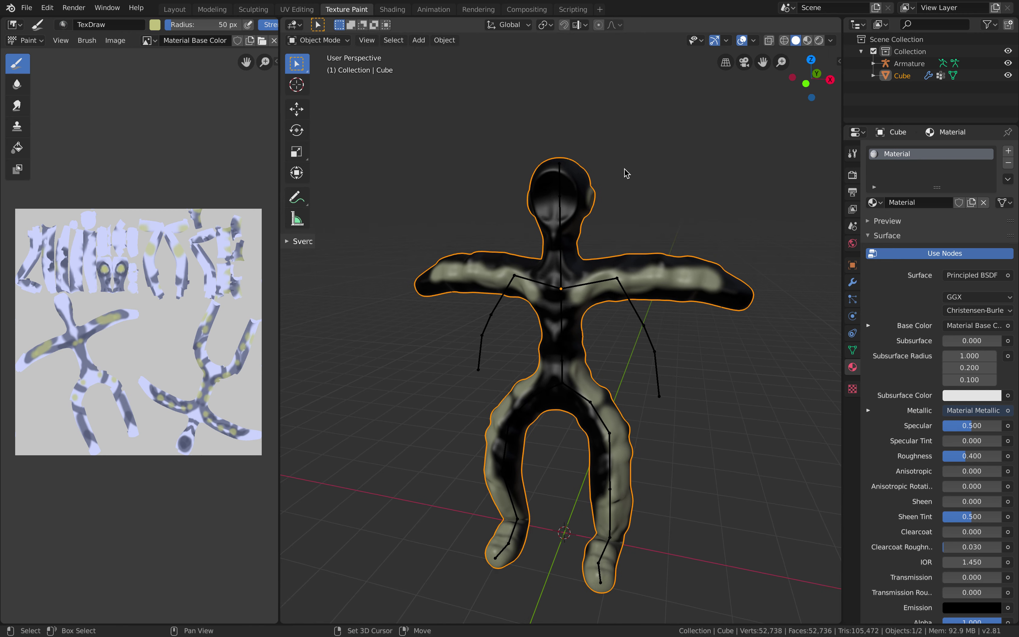
drag(839, 20, 834, 253)
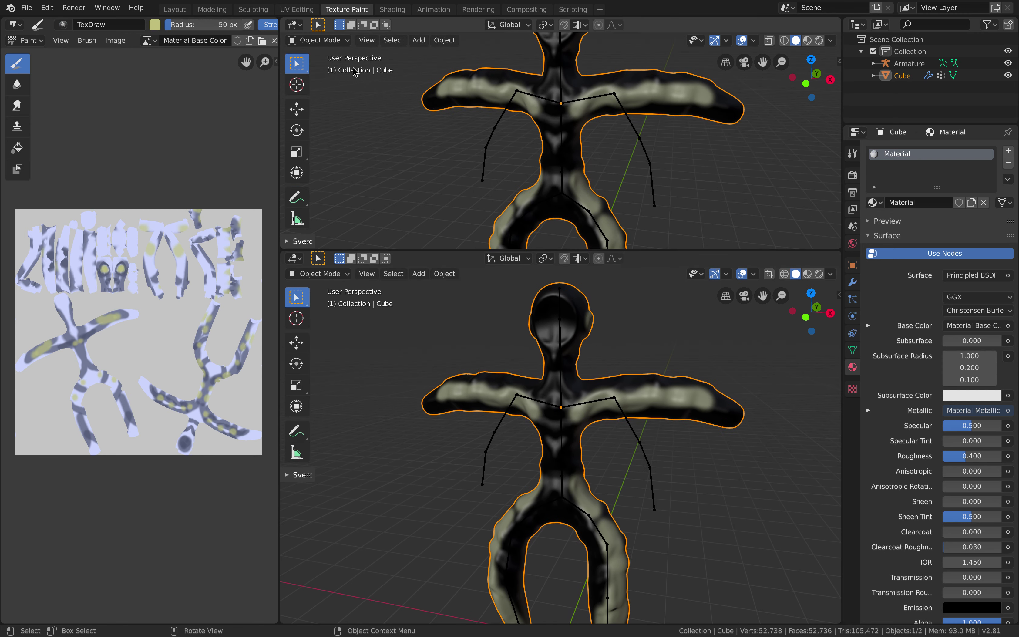
click(301, 26)
click(333, 163)
Frame and arrange the Base Color, Metallic, Principled BSDF and Material Output nodes
shift+middle_drag(603, 363, 589, 274)
scroll(470, 141, up, 3)
middle_drag(473, 127, 484, 121)
key(Home)
mouse_move(413, 123)
mouse_down()
mouse_move(407, 165)
mouse_move(413, 128)
mouse_up()
click(357, 99)
drag(413, 81, 386, 57)
drag(425, 125, 410, 135)
click(402, 69)
drag(488, 62, 496, 61)
drag(590, 54, 613, 53)
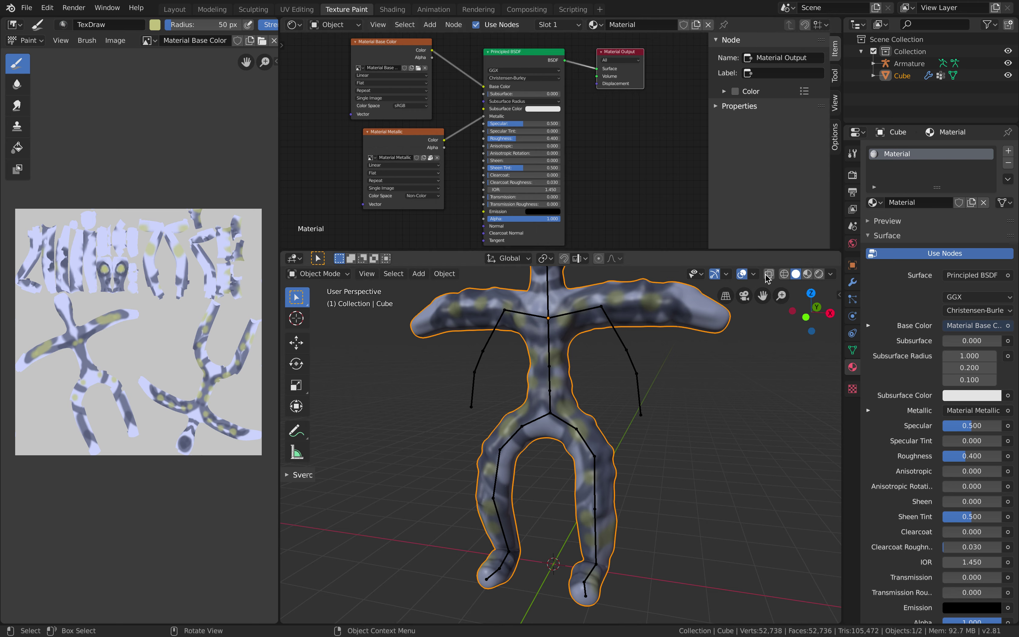
Switch to Rendered shading and lower the material Roughness to 0.286
click(807, 274)
mouse_move(750, 310)
middle_down()
mouse_move(643, 390)
mouse_move(542, 382)
mouse_move(635, 386)
mouse_move(674, 370)
mouse_move(623, 371)
middle_up()
click(819, 274)
mouse_move(532, 140)
mouse_down()
mouse_move(554, 140)
mouse_move(498, 139)
mouse_up()
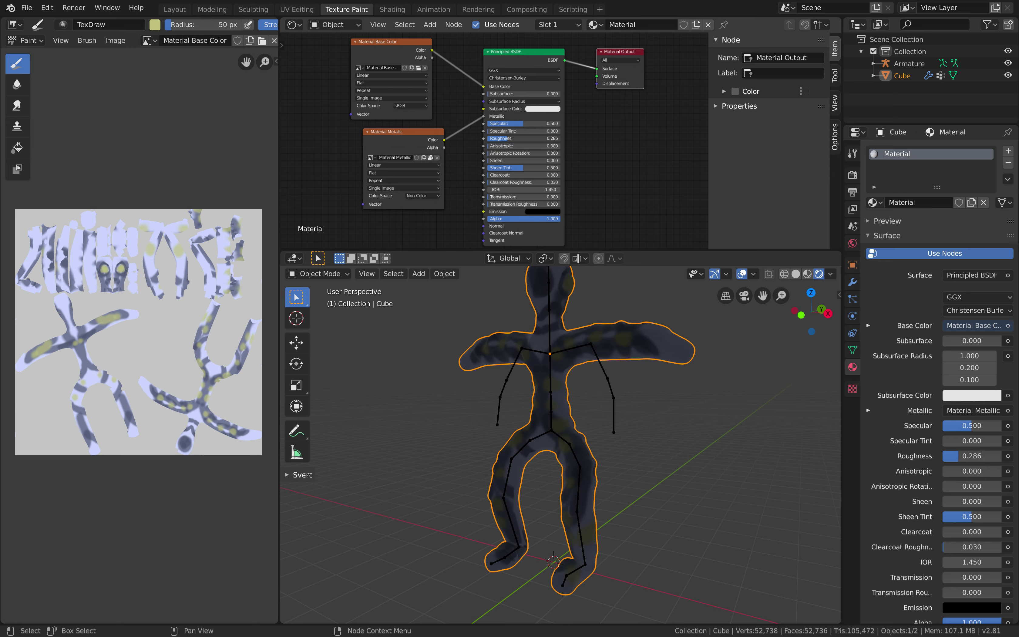
key(shift+a)
Add a Sun light to the scene and rotate it to light the character
mouse_move(548, 486)
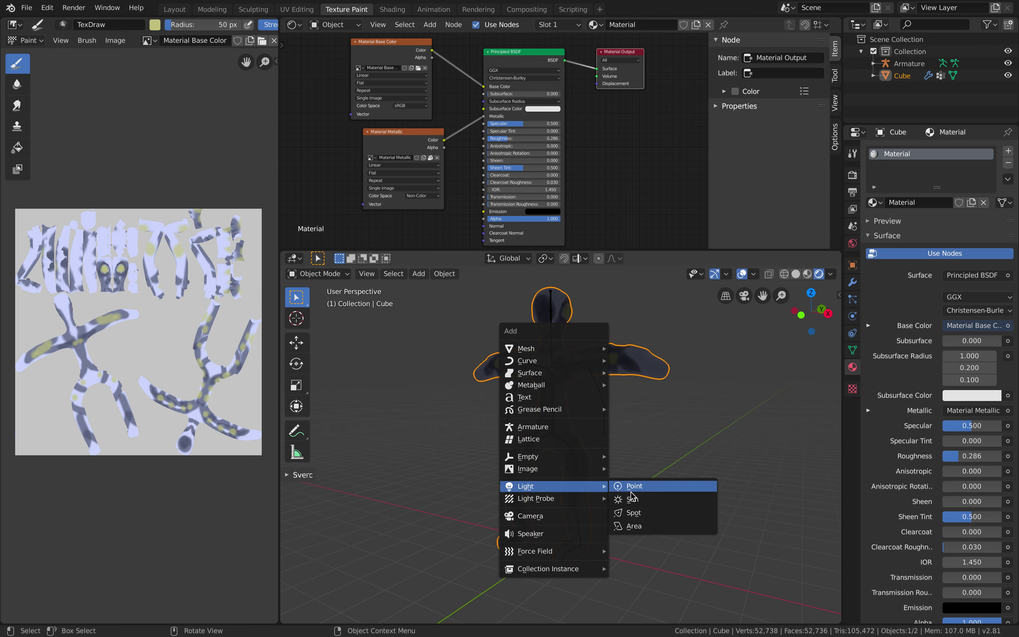
click(631, 498)
key(r)
key(r)
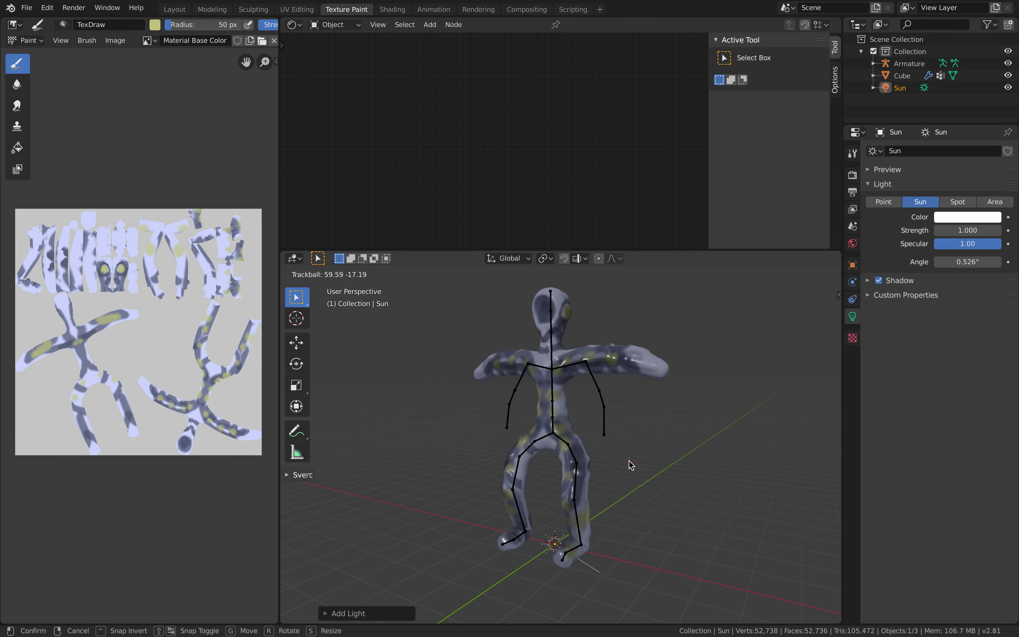
click(629, 461)
Reselect the character mesh, select the Material Metallic node, and save the .blend file
click(571, 427)
middle_drag(572, 427, 609, 410)
scroll(617, 403, up, 1)
scroll(463, 93, up, 2)
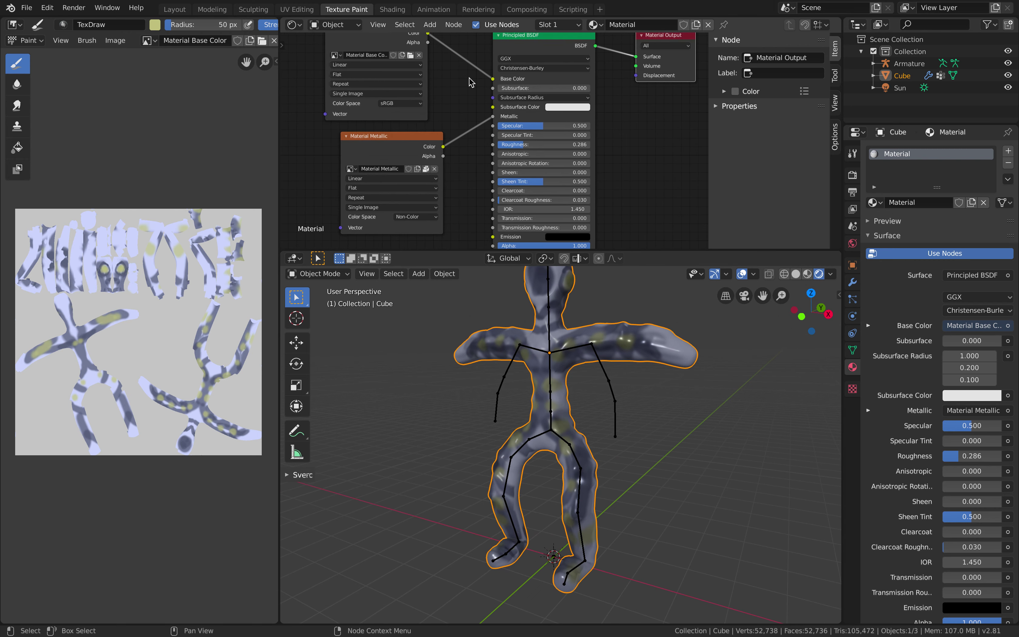
scroll(461, 145, up, 2)
click(393, 143)
key(ctrl+s)
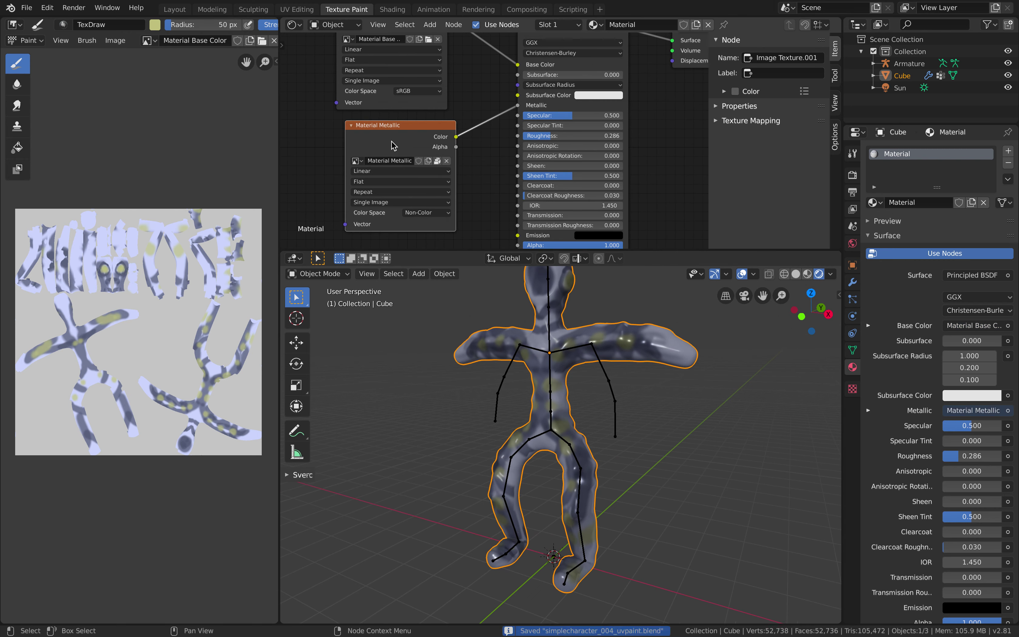
Widen the Material Metallic node, select Material Base Color, and check the displayable images
middle_drag(391, 143, 401, 171)
drag(366, 168, 334, 168)
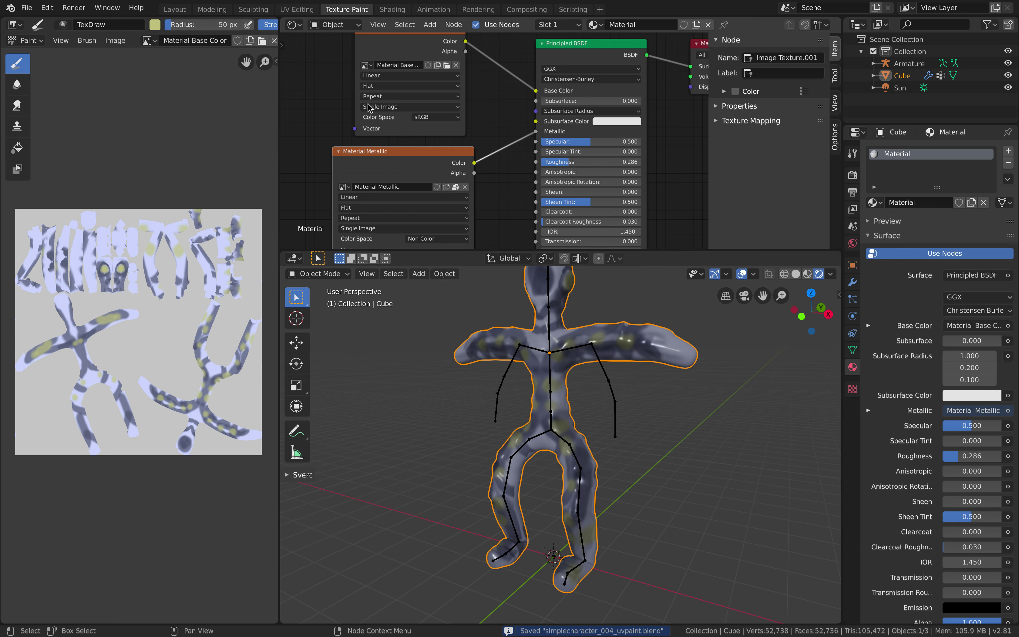
click(355, 86)
middle_drag(341, 85, 318, 79)
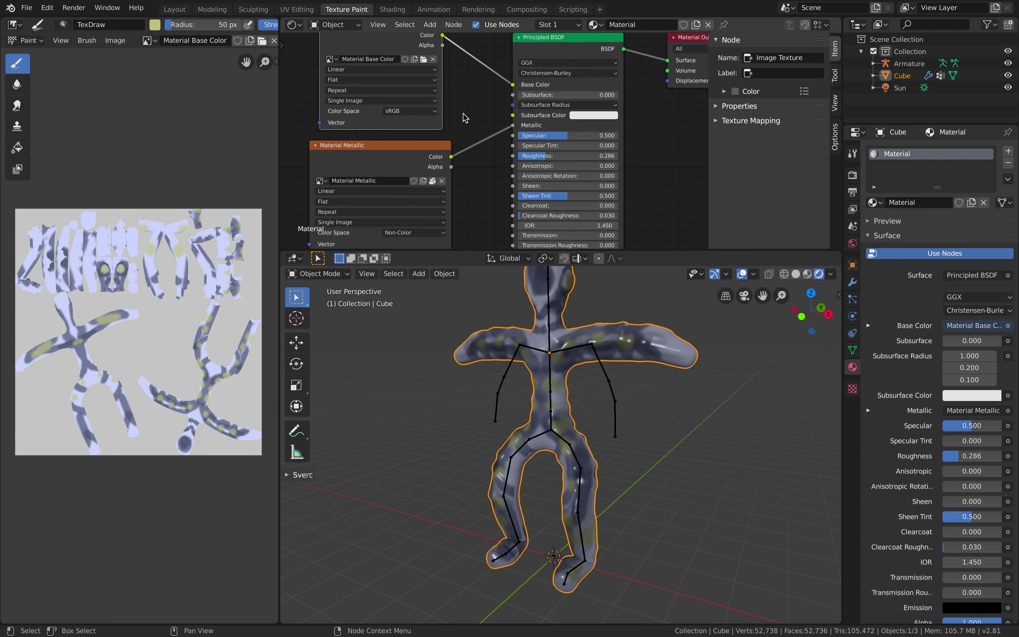
click(150, 42)
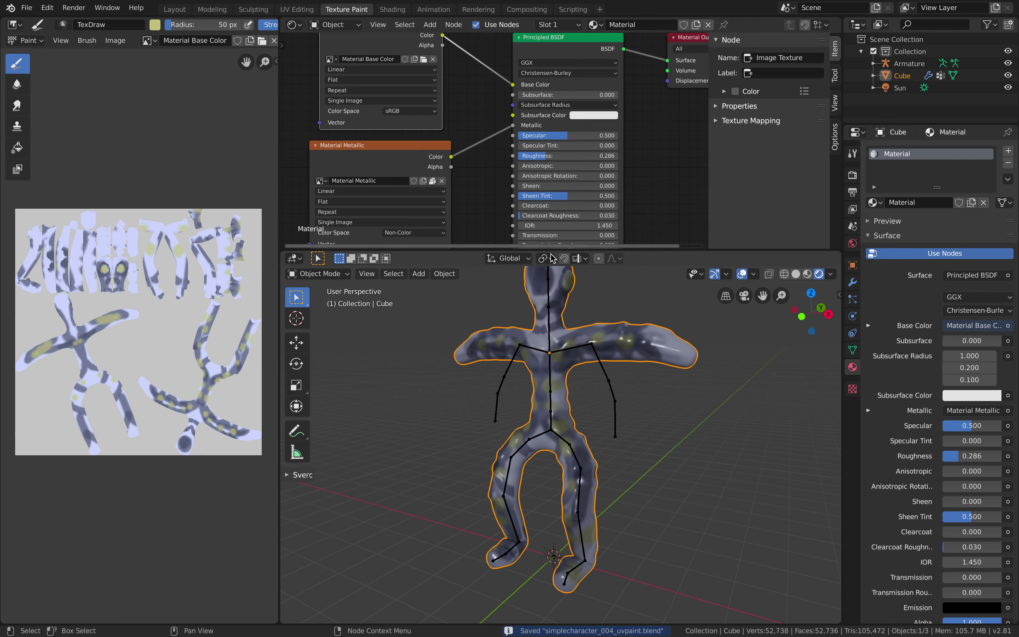
middle_drag(592, 316, 626, 320)
scroll(626, 321, down, 1)
middle_drag(551, 326, 572, 354)
Export the scene as Wavefront OBJ simplecharacter_004_uvpaint.obj and check the export progress
click(32, 12)
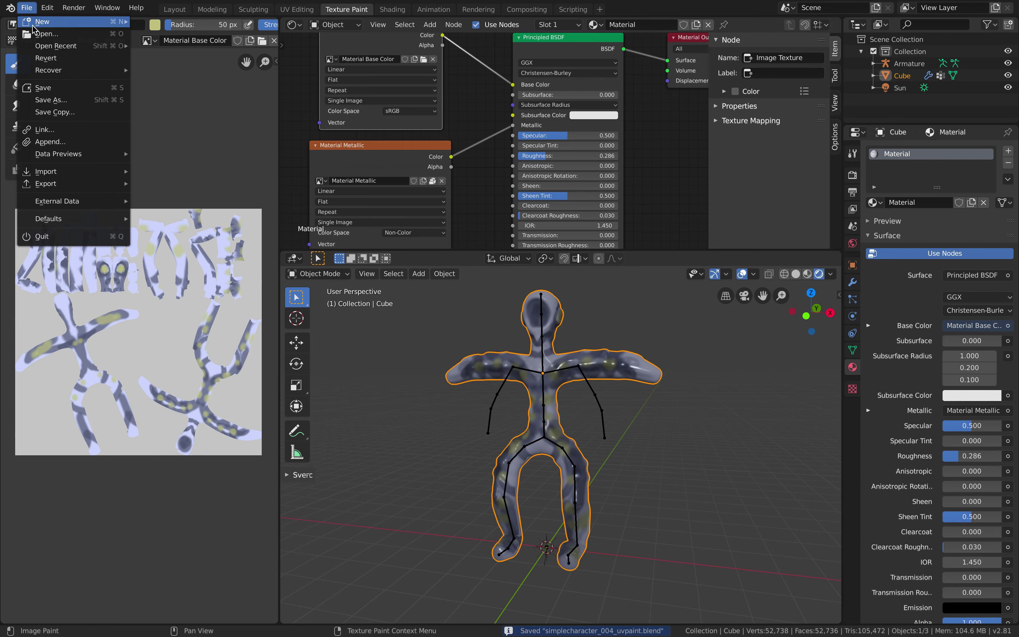
mouse_move(123, 184)
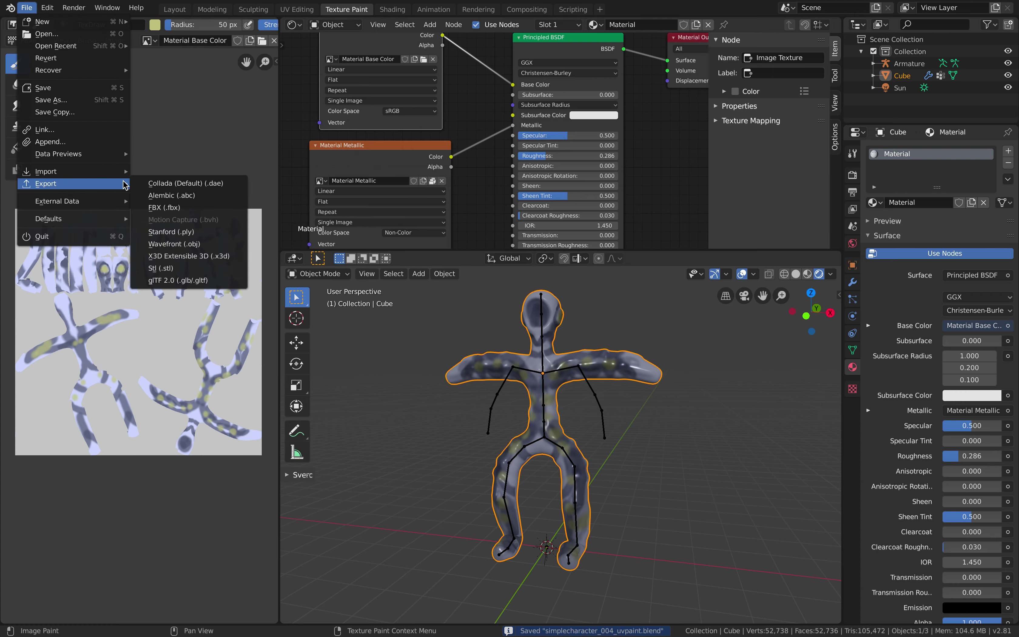
click(231, 245)
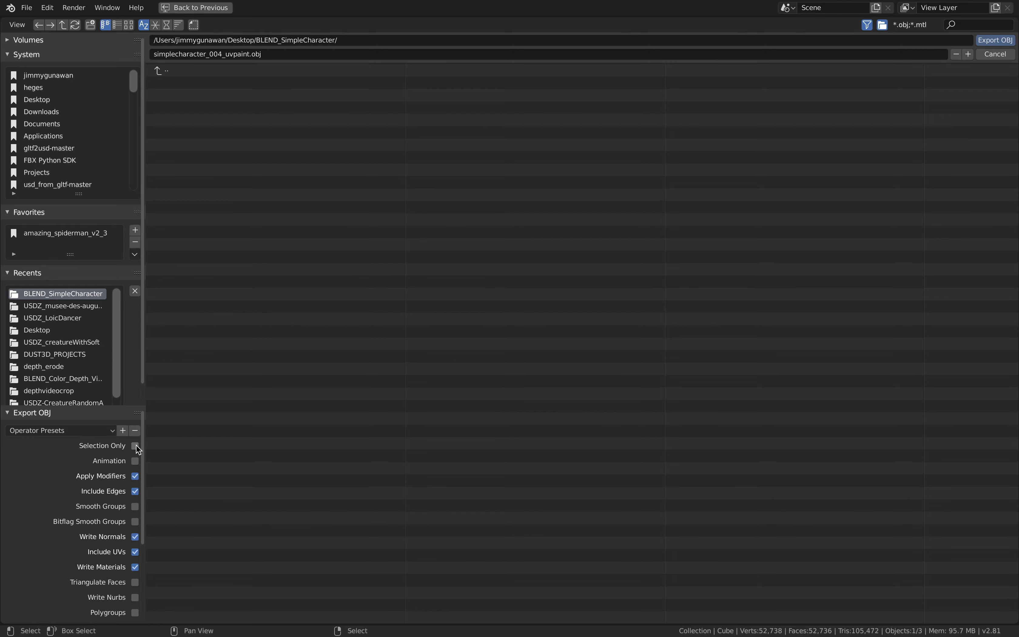
key(ctrl+Left)
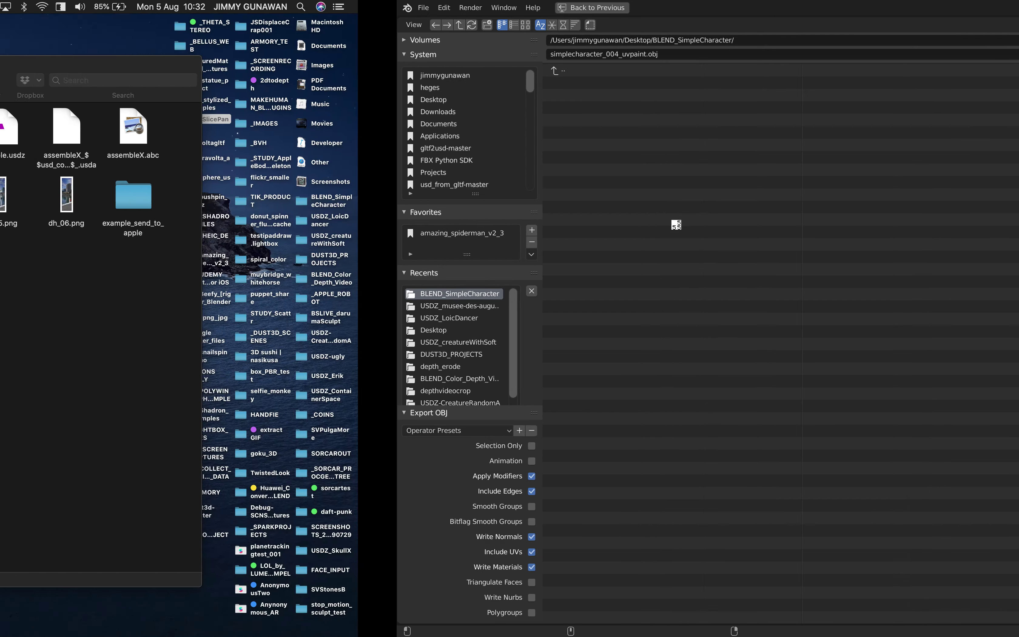
key(ctrl+Right)
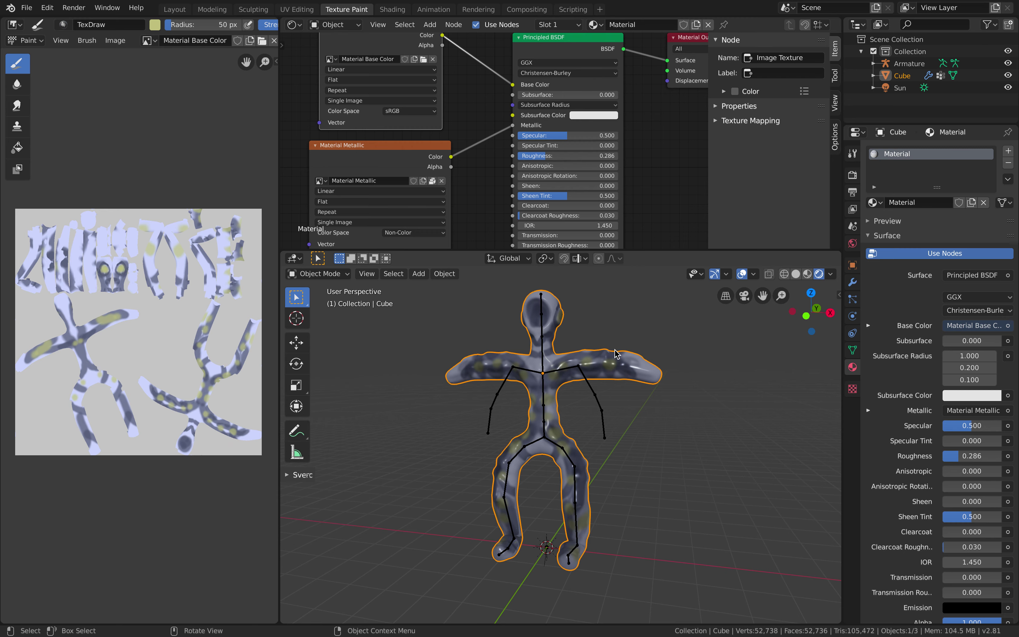
Delete the armature and rename the character mesh to AlienHuman
click(600, 402)
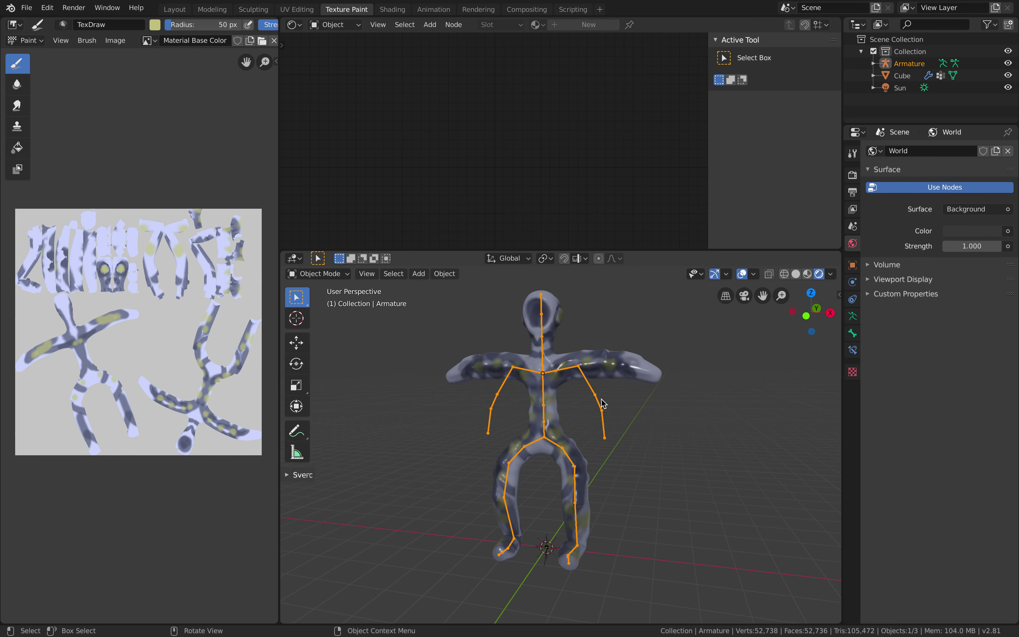
key(Delete)
click(588, 376)
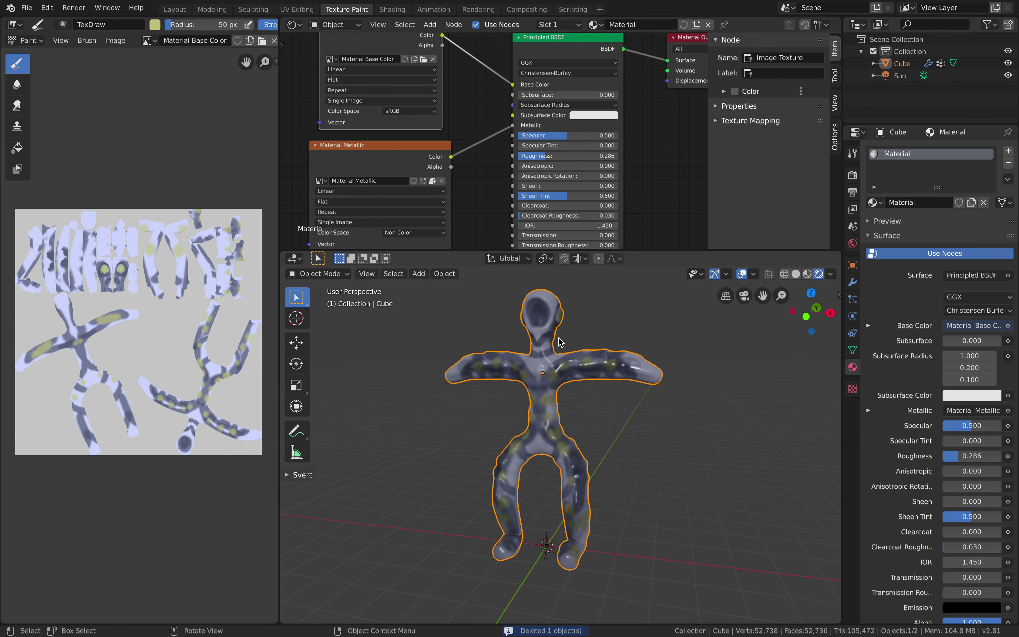
double_click(902, 63)
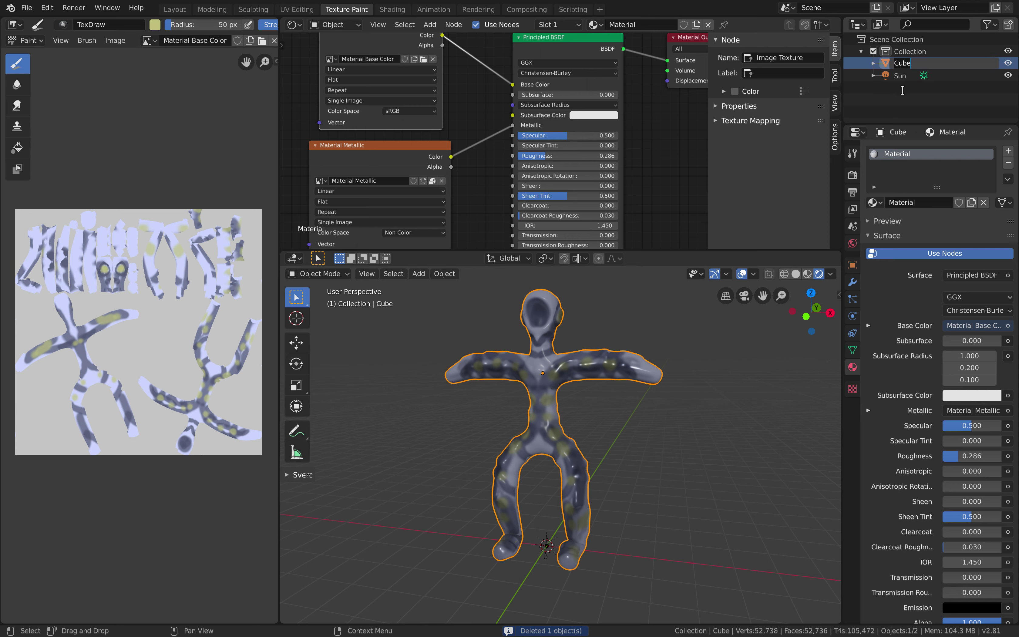
text(AlienHuman)
key(Return)
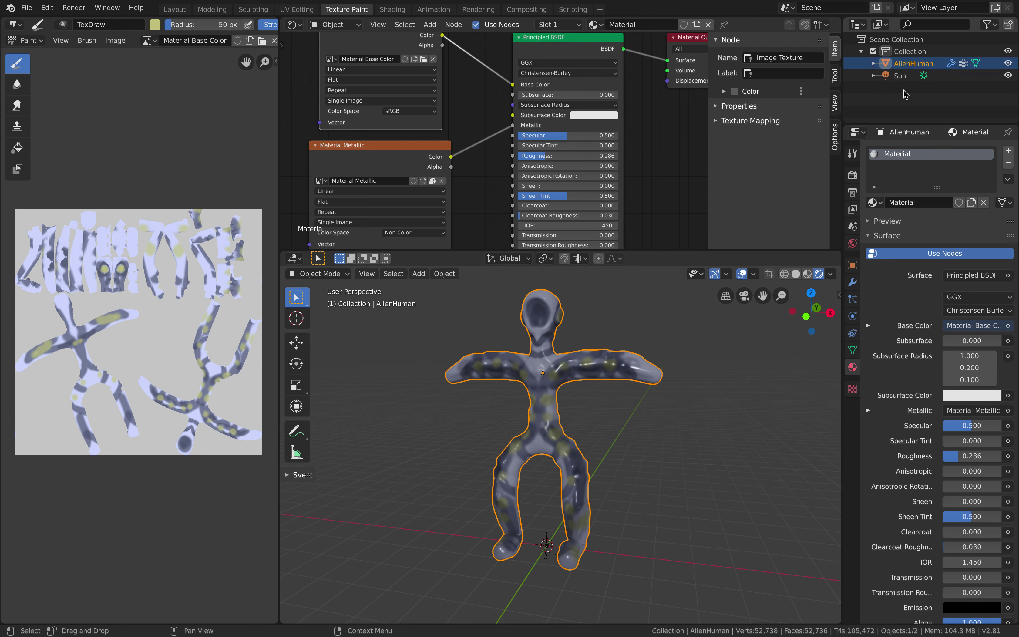
Save simplecharacter_004_uvpaint.blend and switch to the Finder desktop
scroll(670, 320, down, 1)
key(ctrl+s)
middle_drag(537, 354, 587, 349)
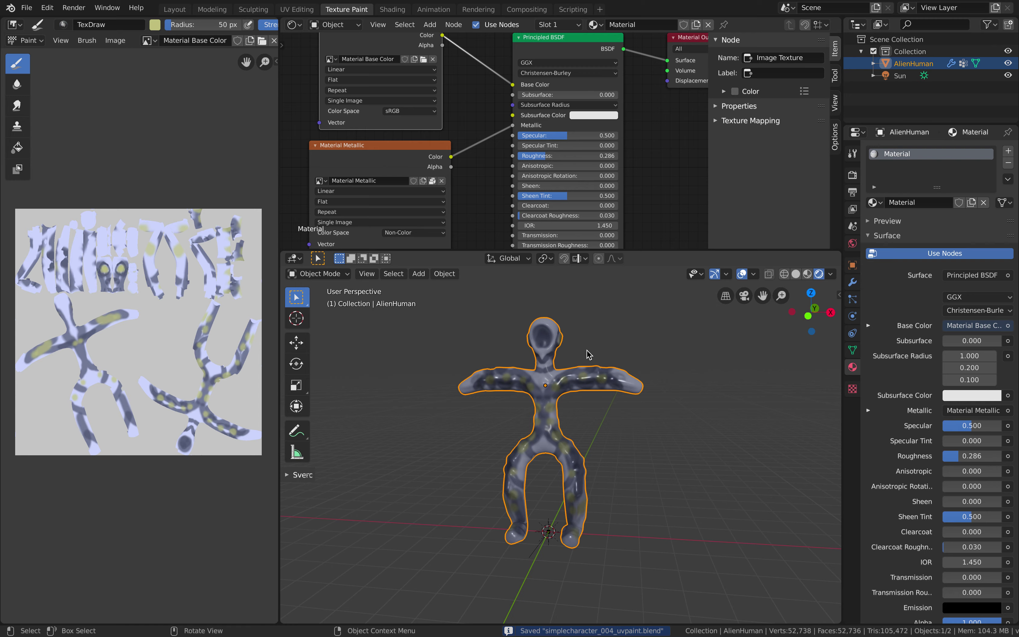
key(ctrl+Left)
Open the Desktop's BLEND_SimpleCharacter folder with files sorted newest first
click(362, 71)
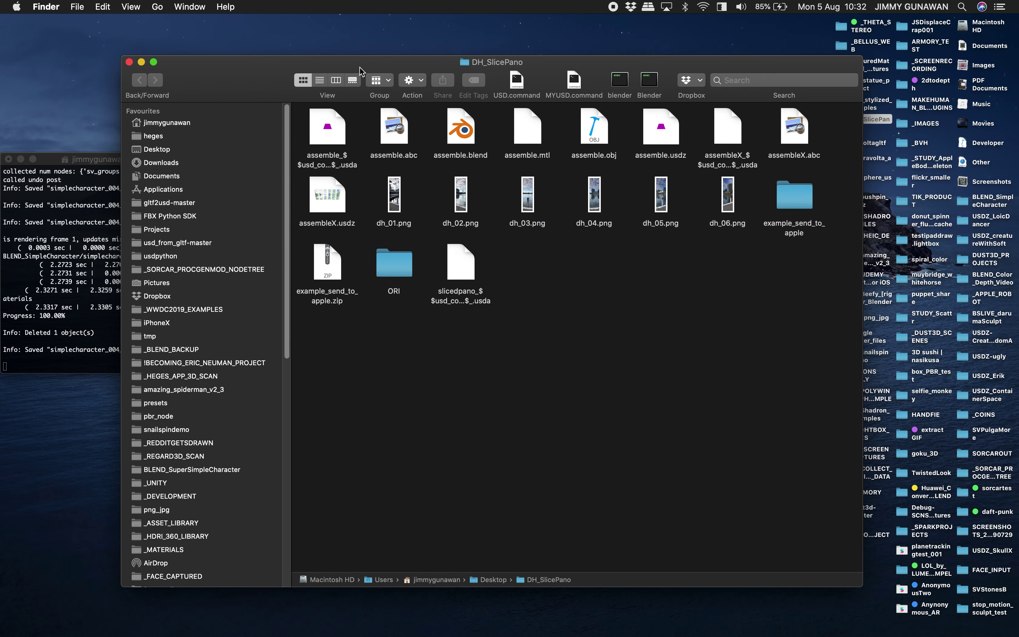
click(187, 148)
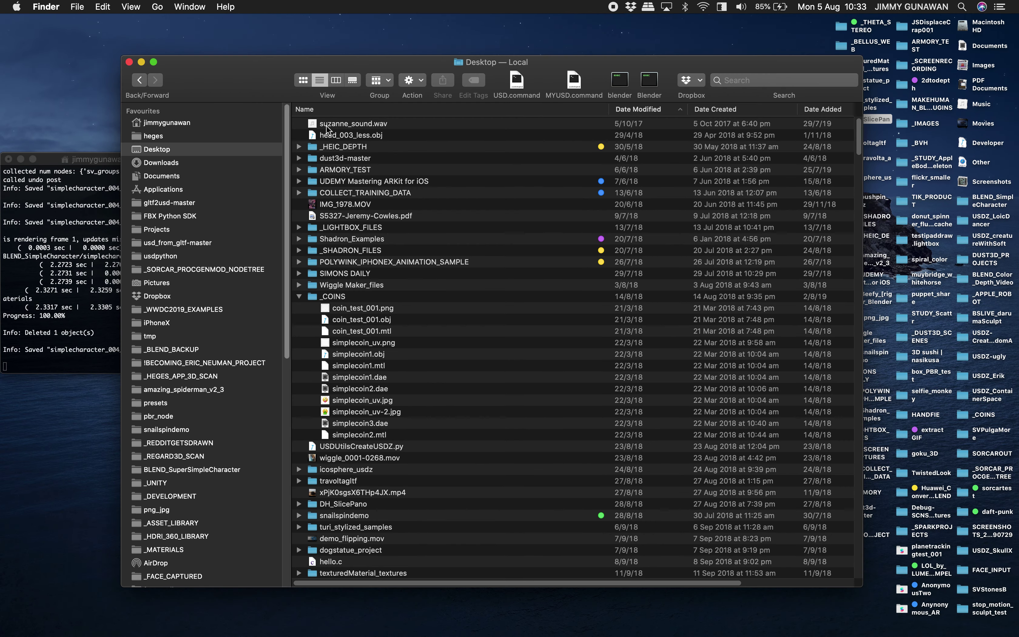
click(654, 111)
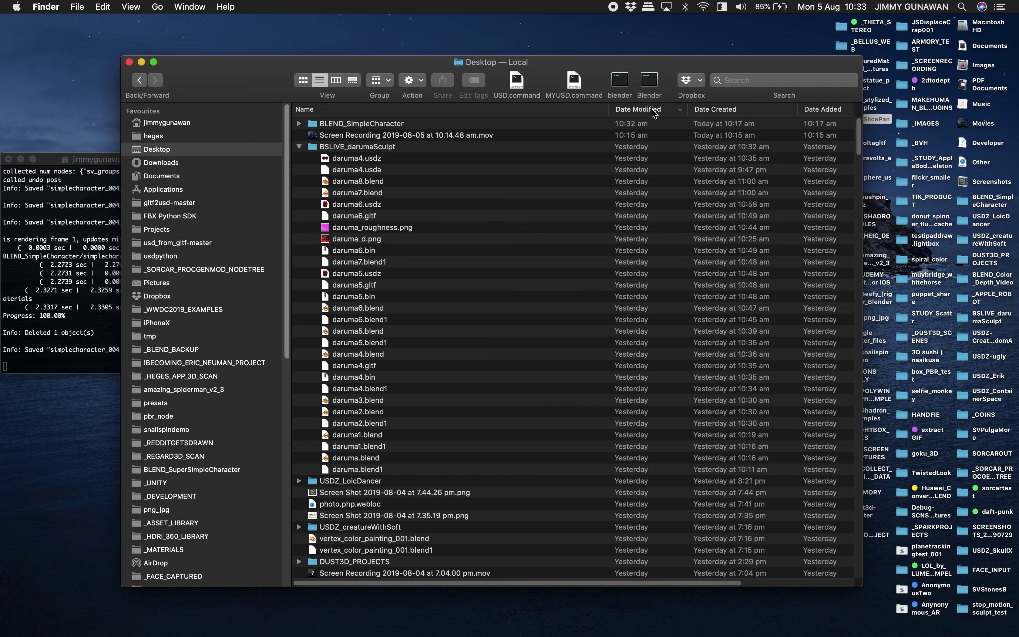
click(388, 124)
double_click(387, 125)
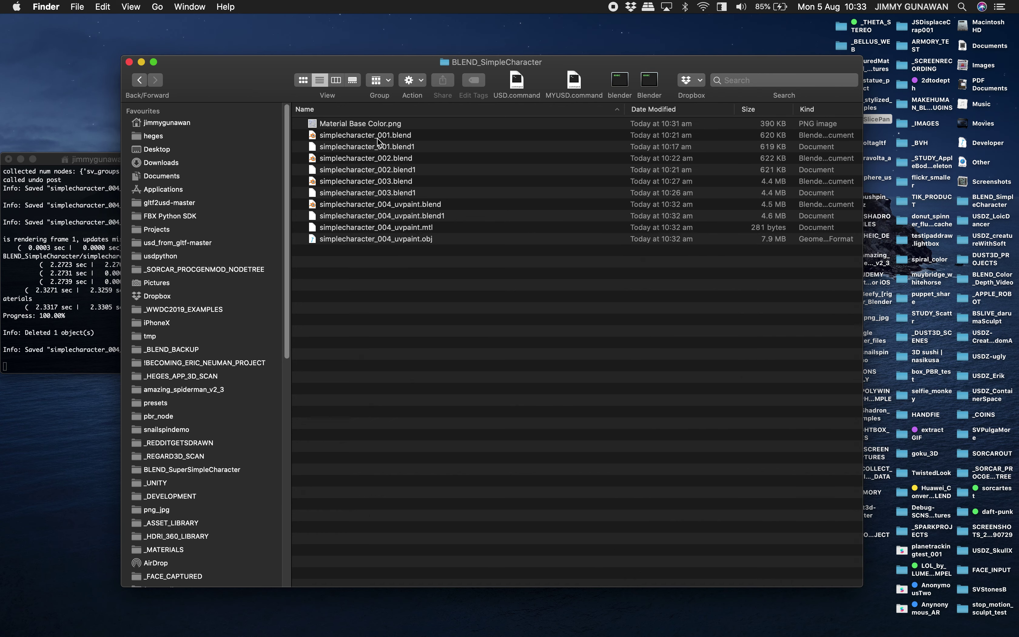
Inspect Material Base Color.png and the exported OBJ file, then return to Blender
click(379, 127)
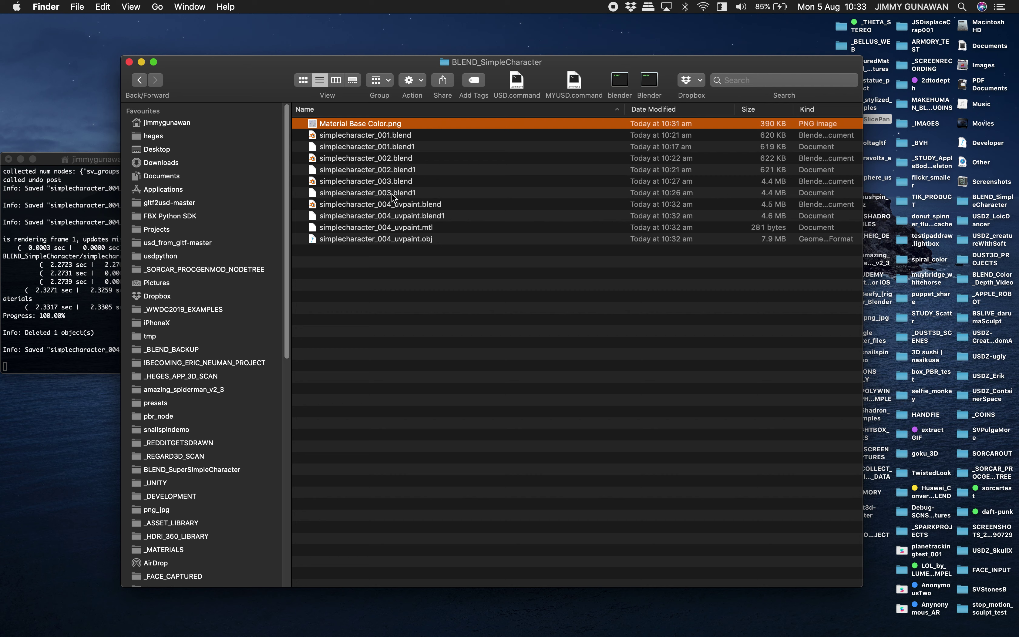
click(411, 239)
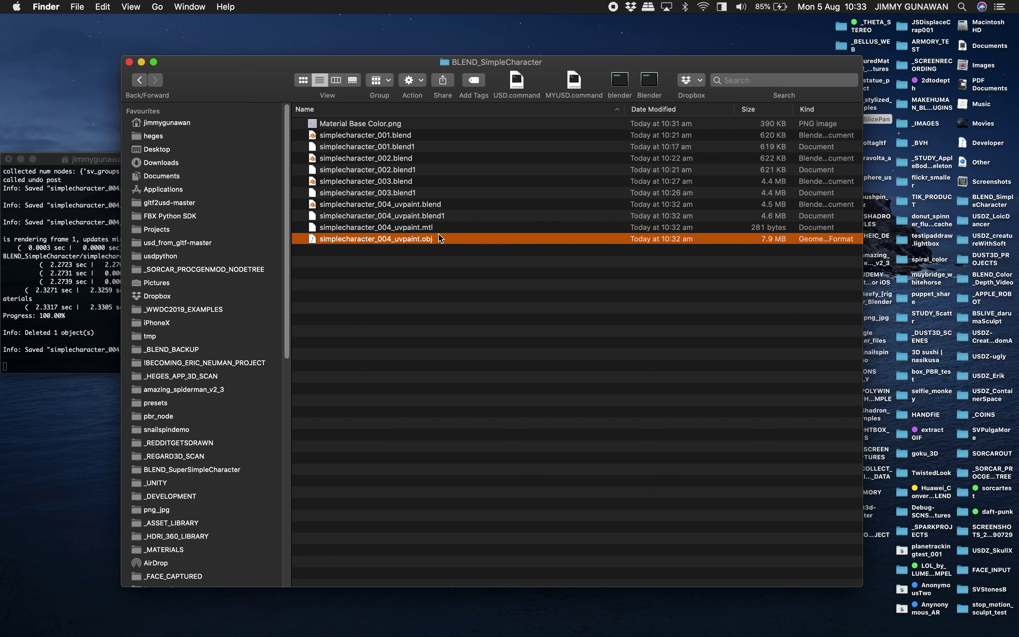
click(400, 126)
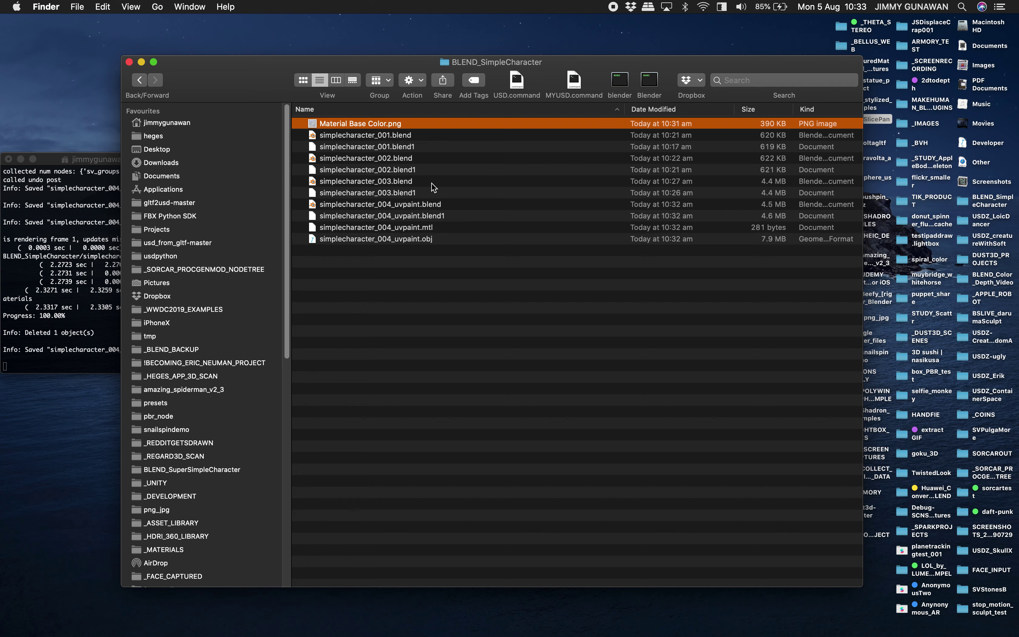
key(ctrl+Right)
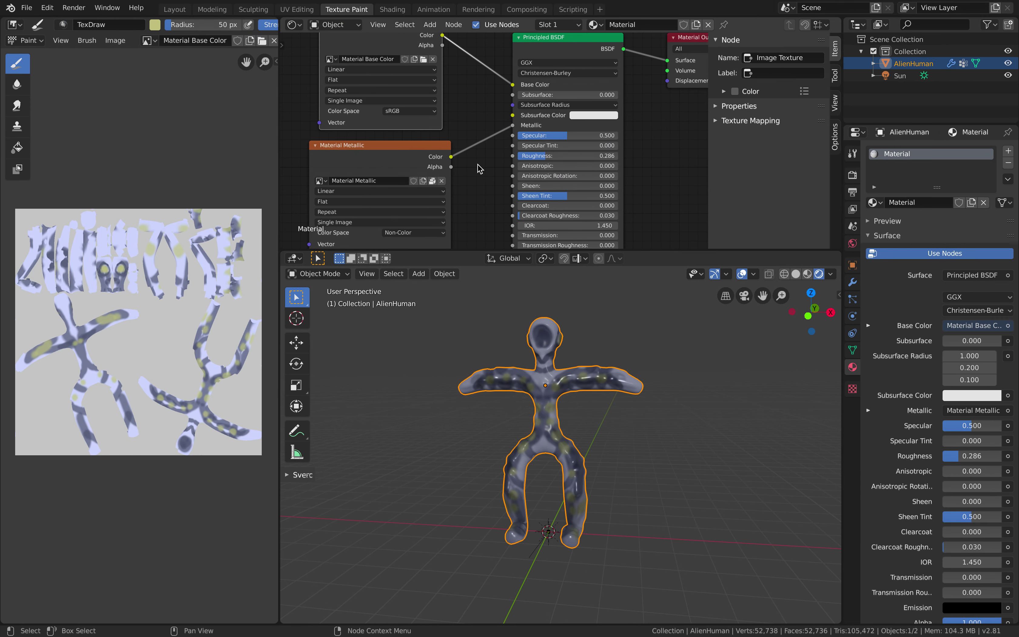
Save the Material Metallic texture as Material Metallic.png, then open a new browser tab
drag(443, 140, 451, 140)
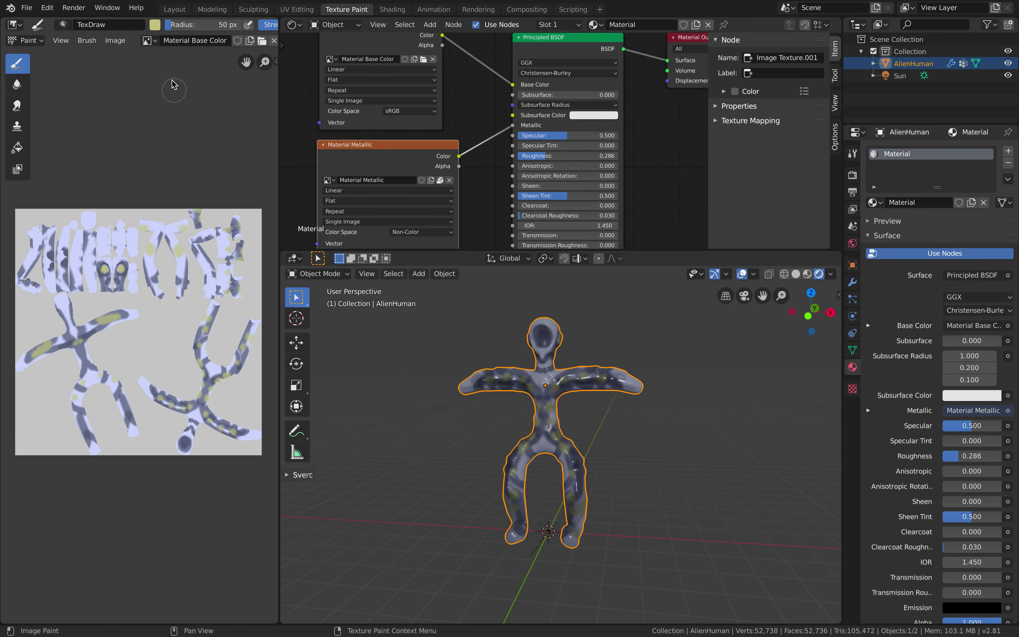
click(152, 42)
click(154, 67)
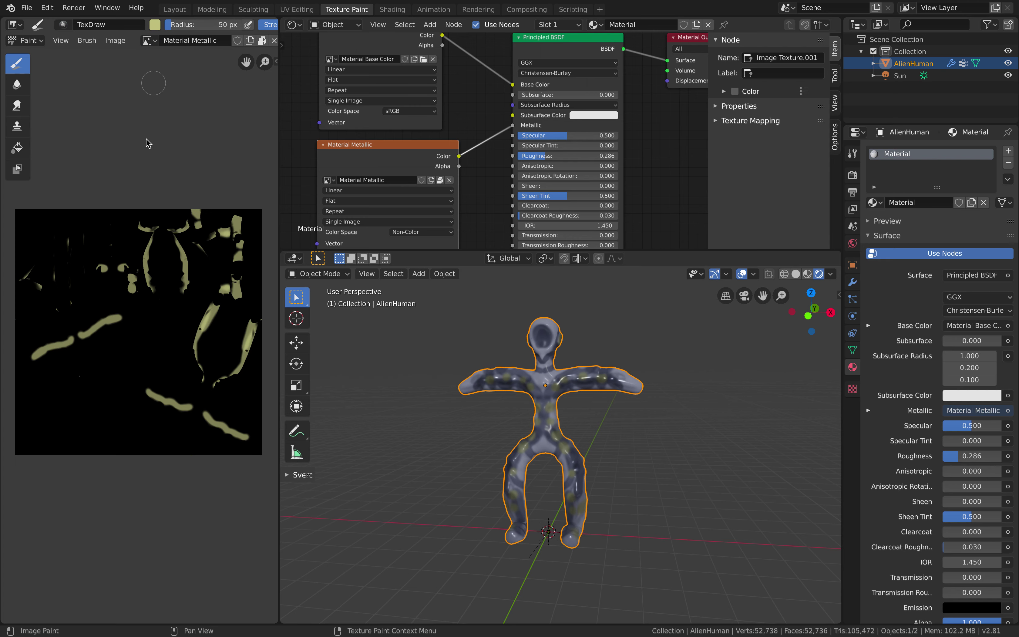
click(115, 40)
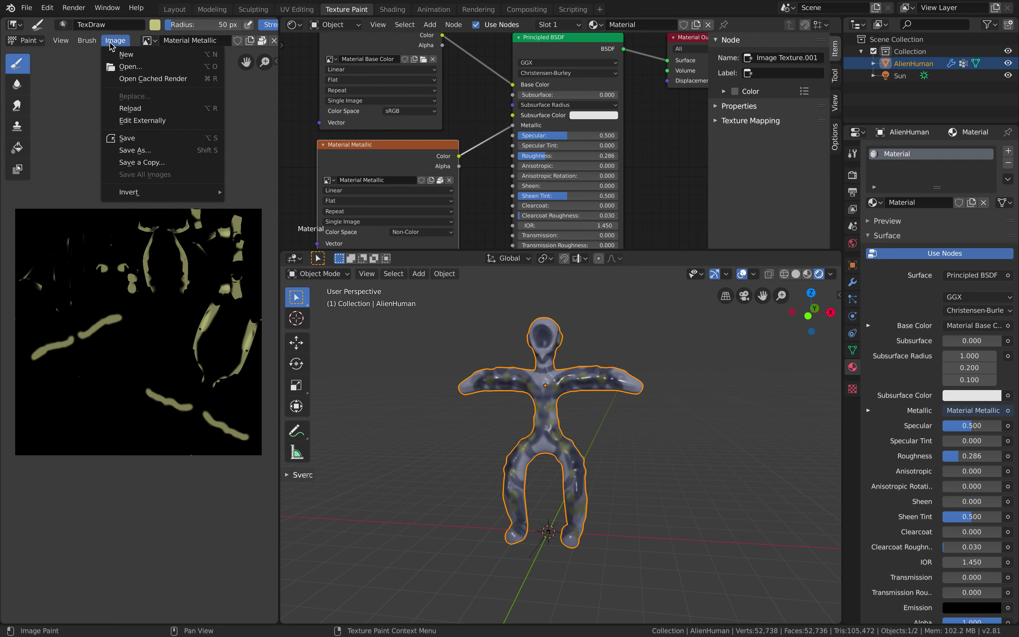
click(134, 149)
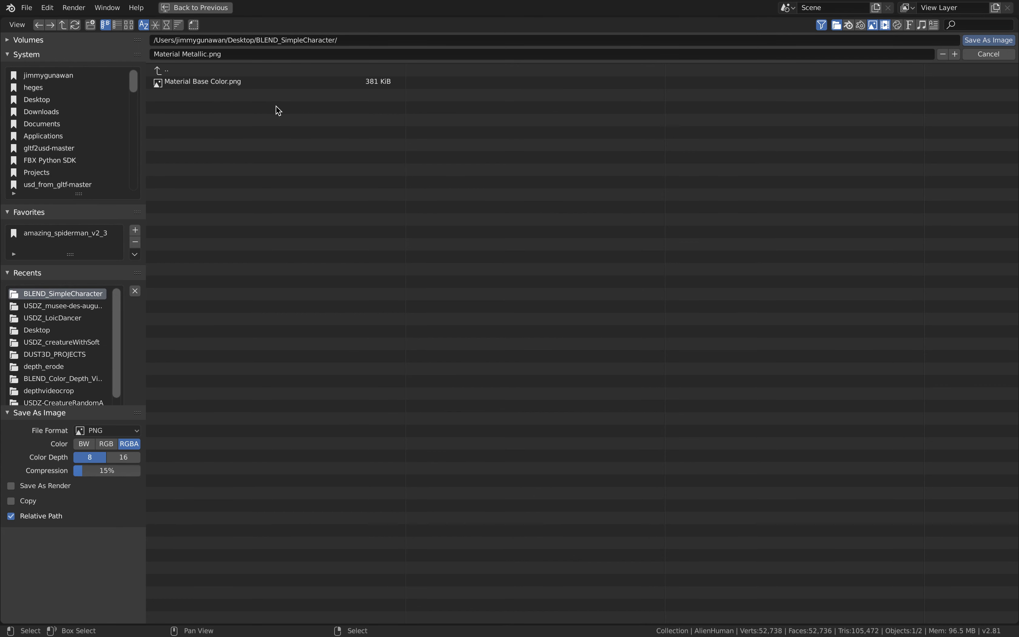
click(989, 40)
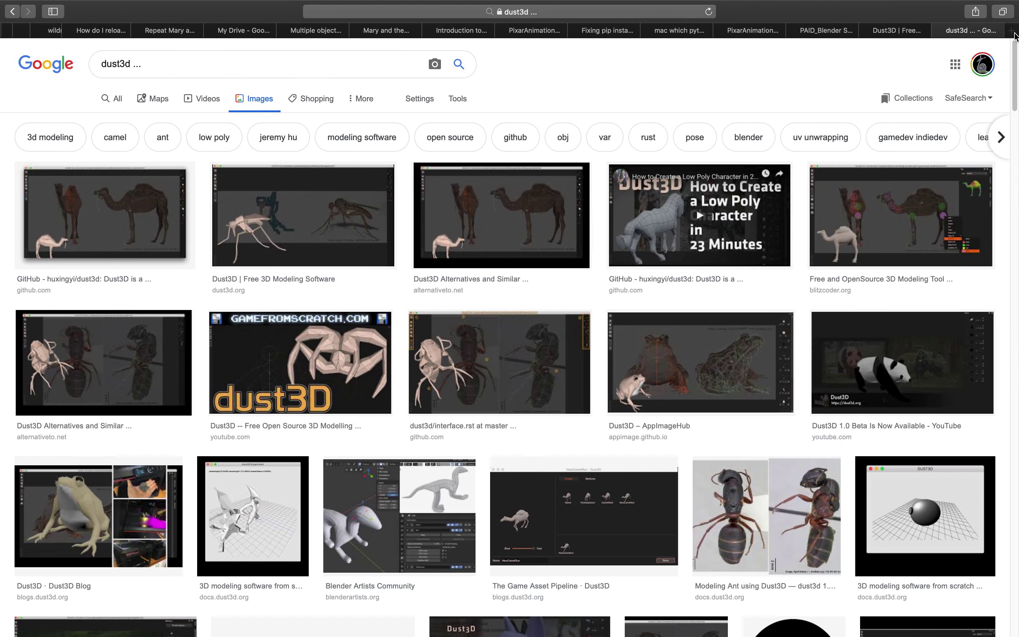
click(1013, 31)
Load the Mixamo site, sign in with saved credentials, and start uploading a character
text(mixamo.com)
key(Return)
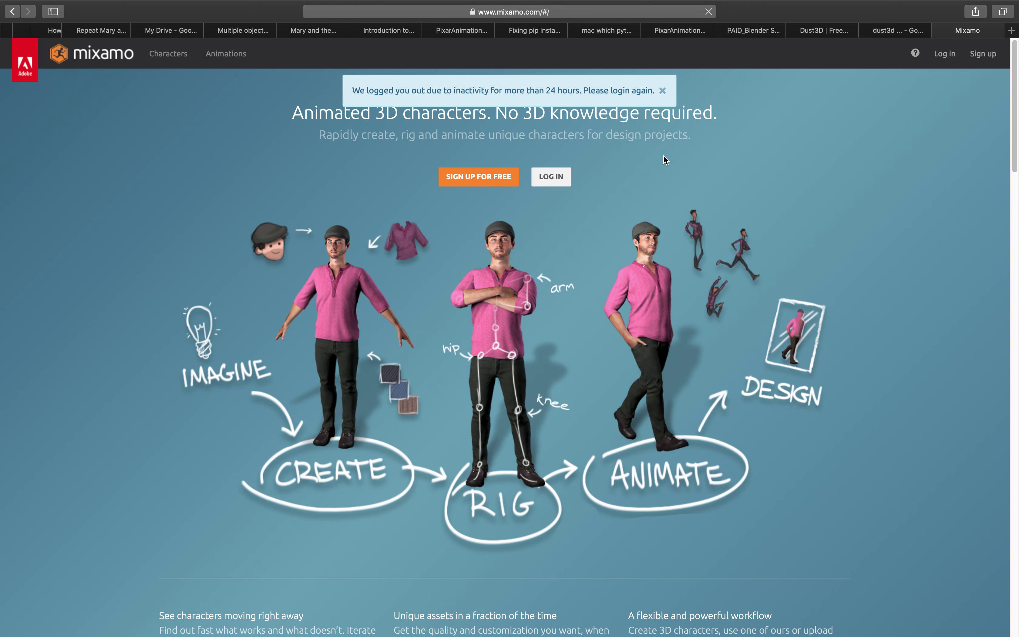
click(552, 176)
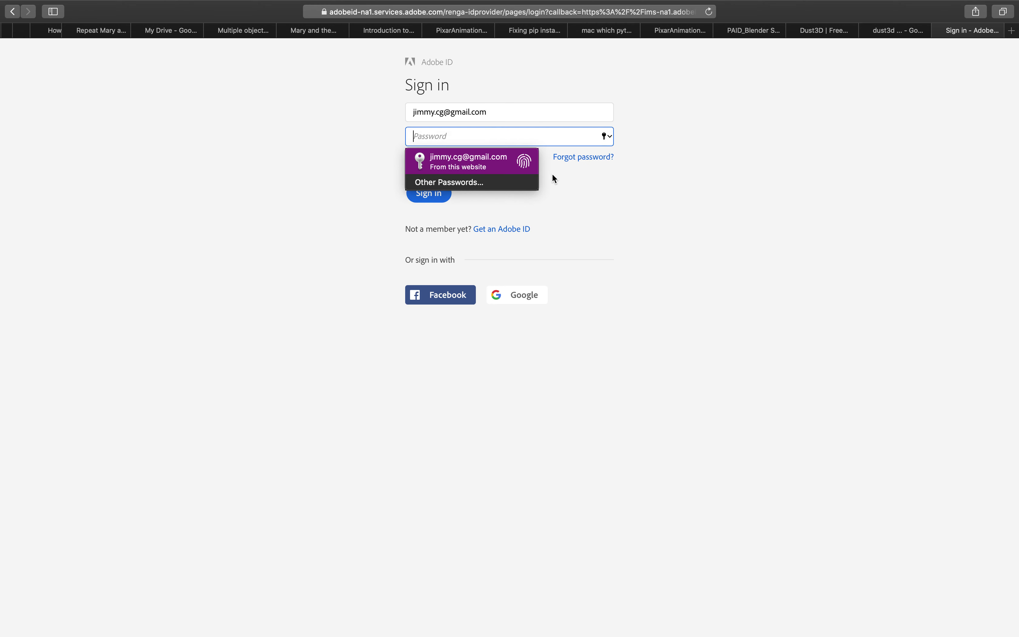
key(Return)
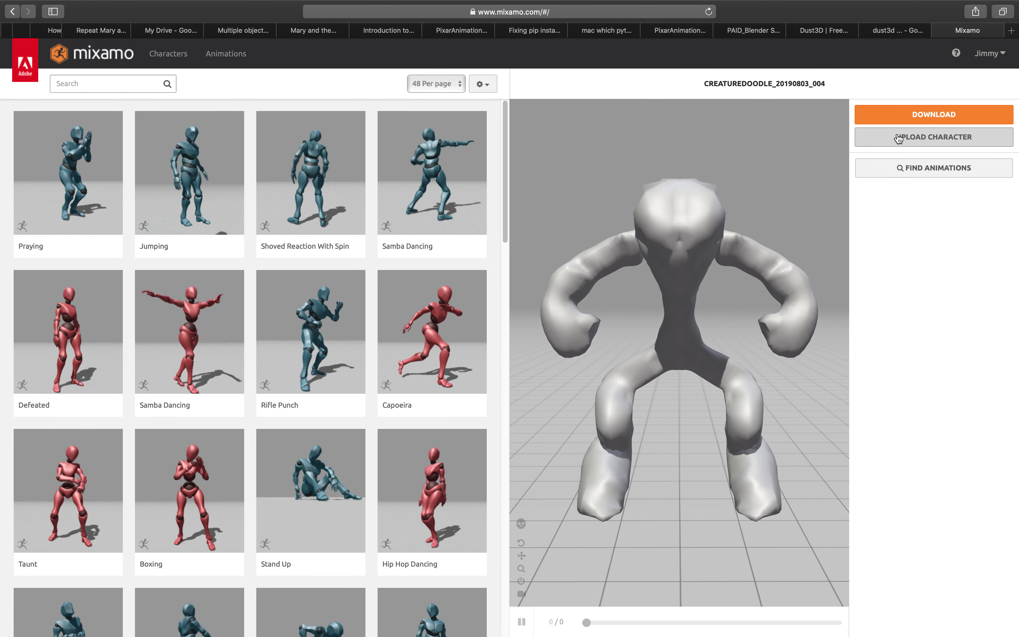
click(861, 139)
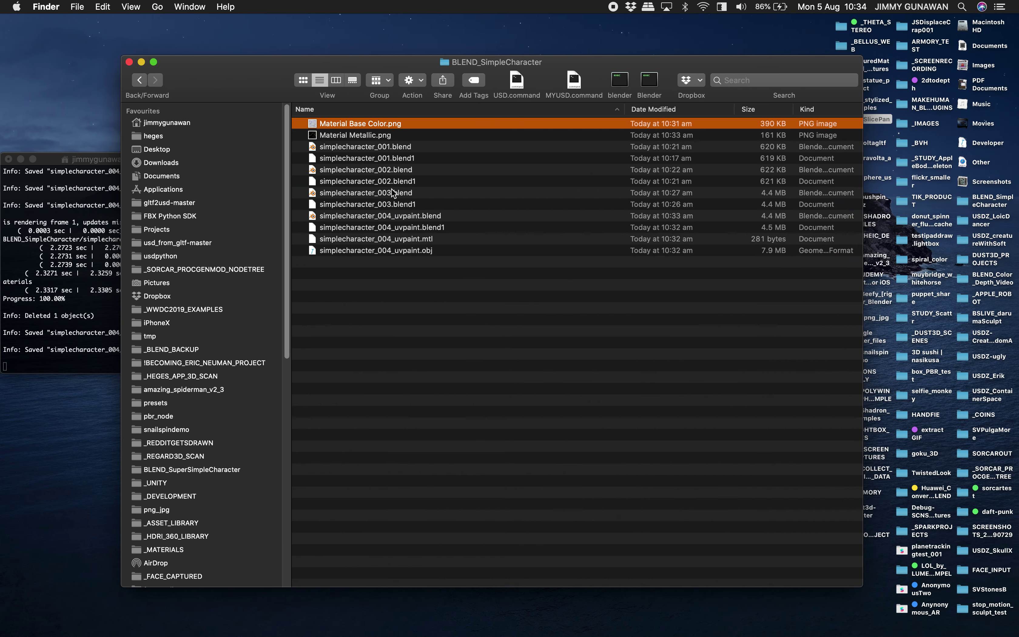
Select the exported OBJ model and preview it in 3D
click(403, 195)
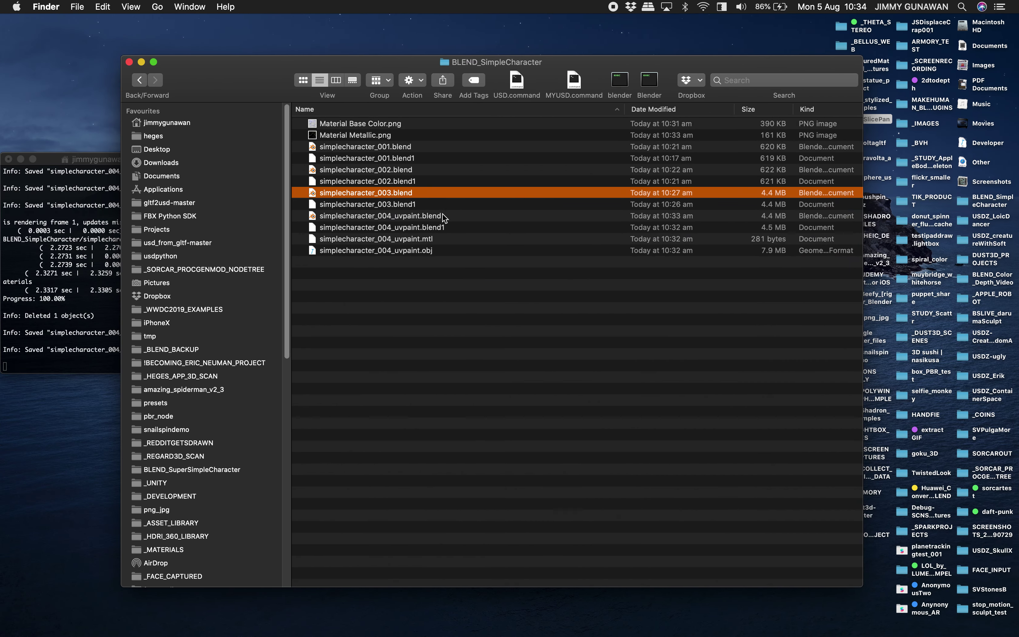
click(421, 253)
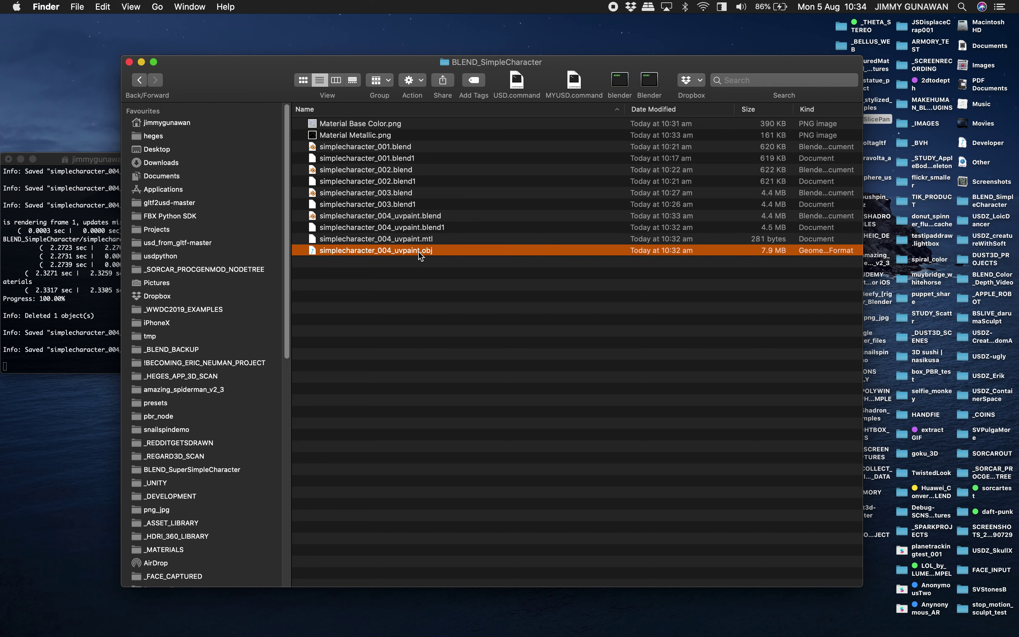
key(space)
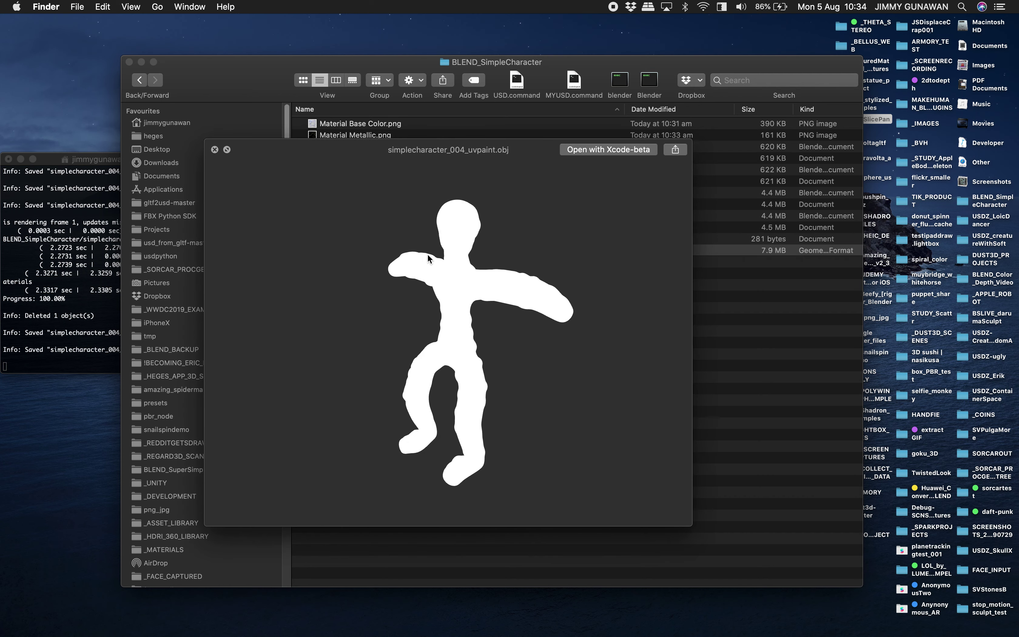
click(215, 150)
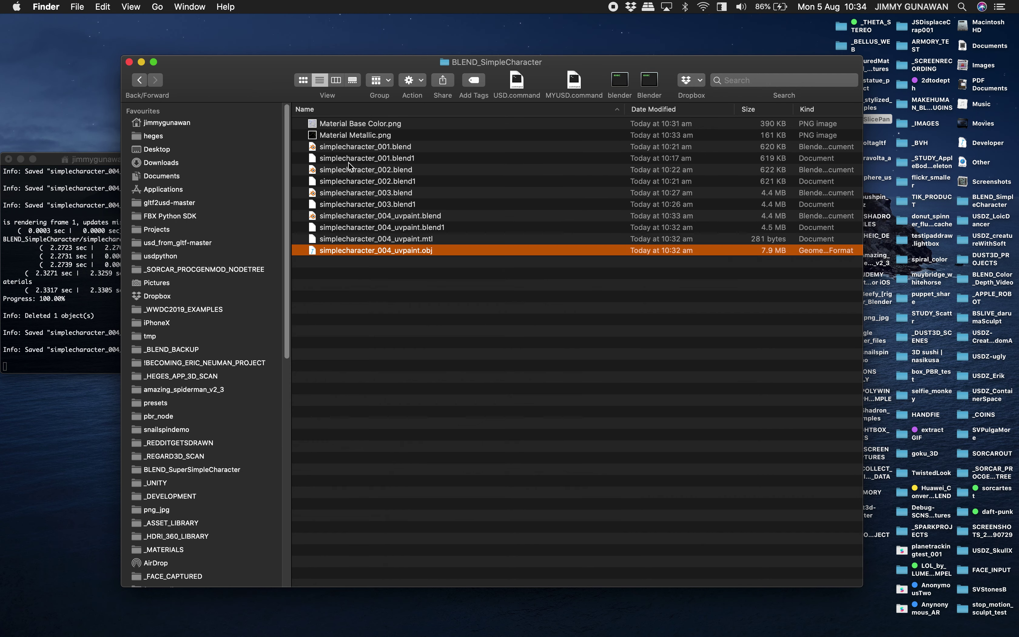
Zip the OBJ and Material Base Color.png into Archive.zip and drop it onto Mixamo's upload area
super+click(383, 126)
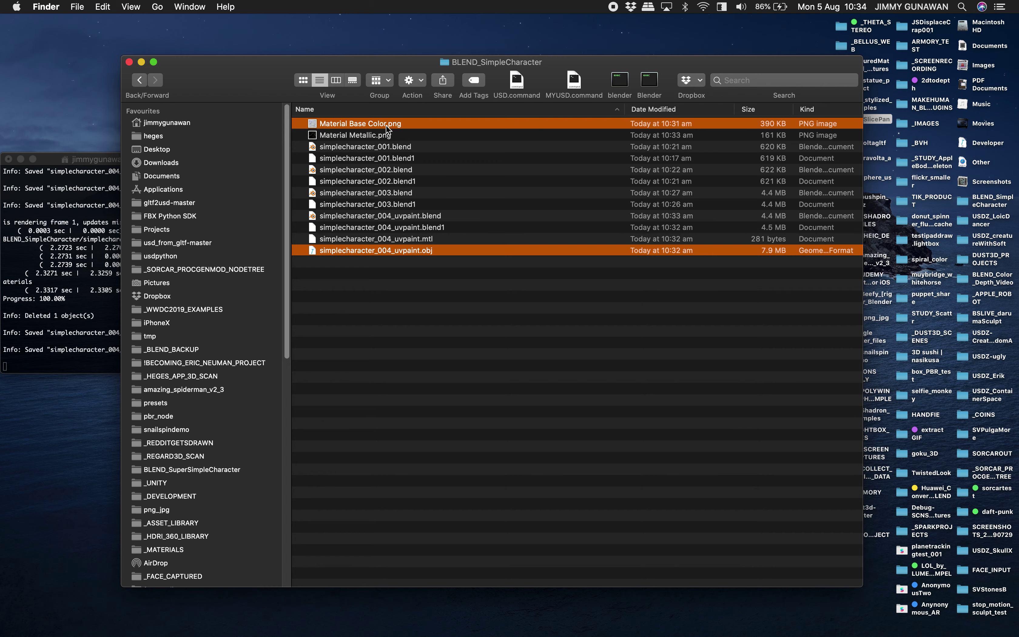
right_click(386, 126)
click(427, 245)
click(421, 303)
drag(350, 125, 538, 322)
key(ctrl+Right)
key(ctrl+Right)
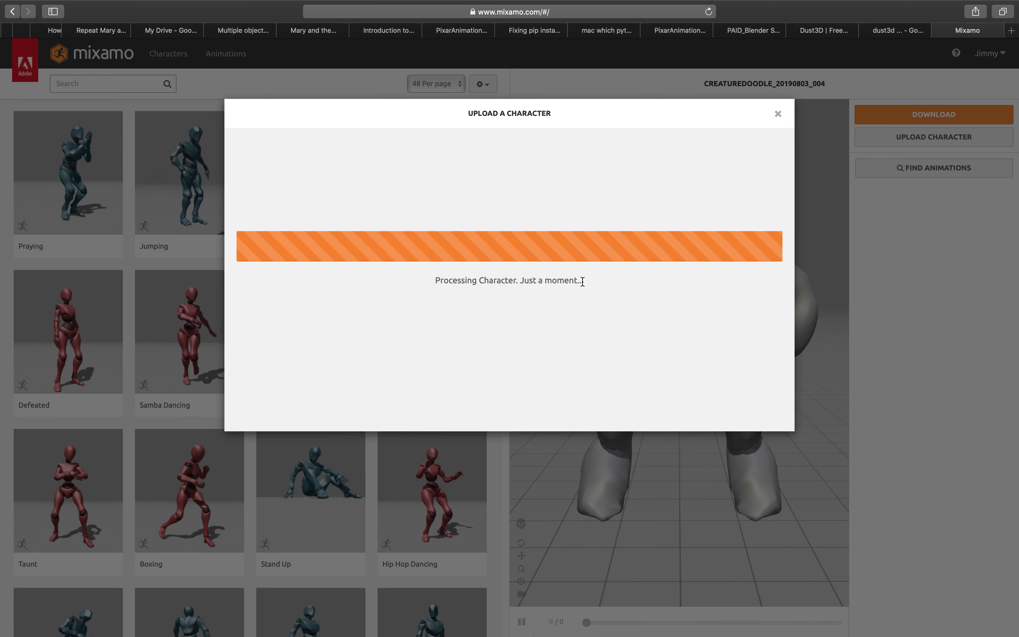
Return to the desktop and launch Dust3D from the Dock
key(ctrl+Left)
key(ctrl+Left)
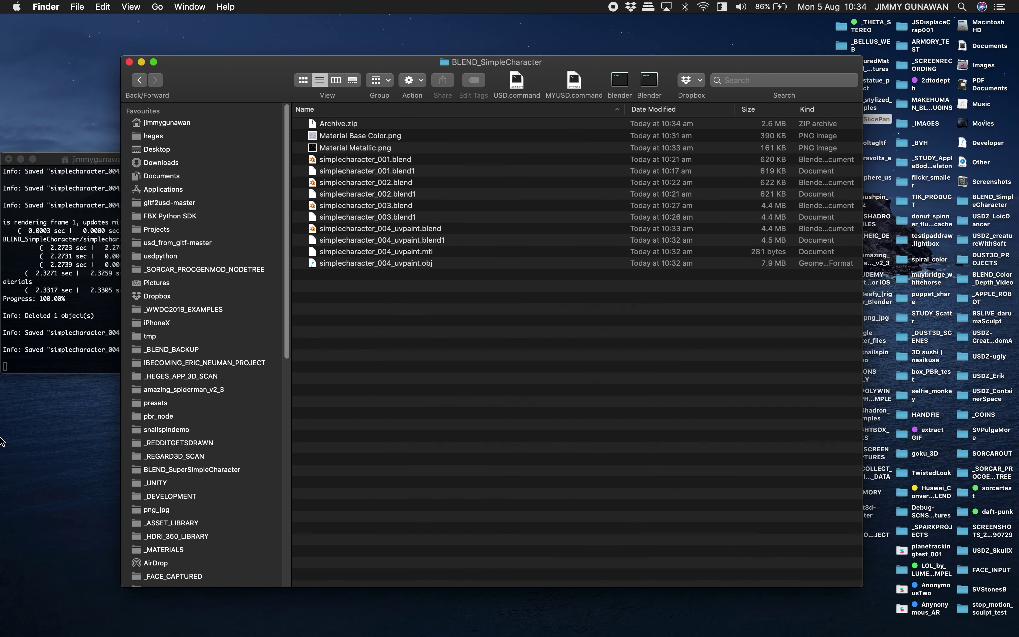
mouse_move(11, 527)
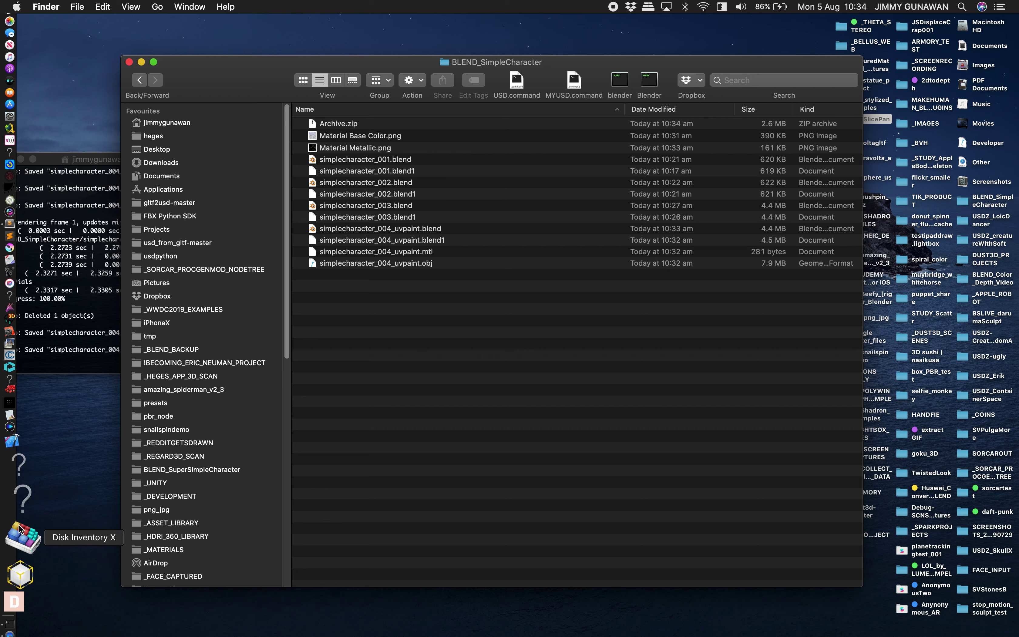
click(17, 557)
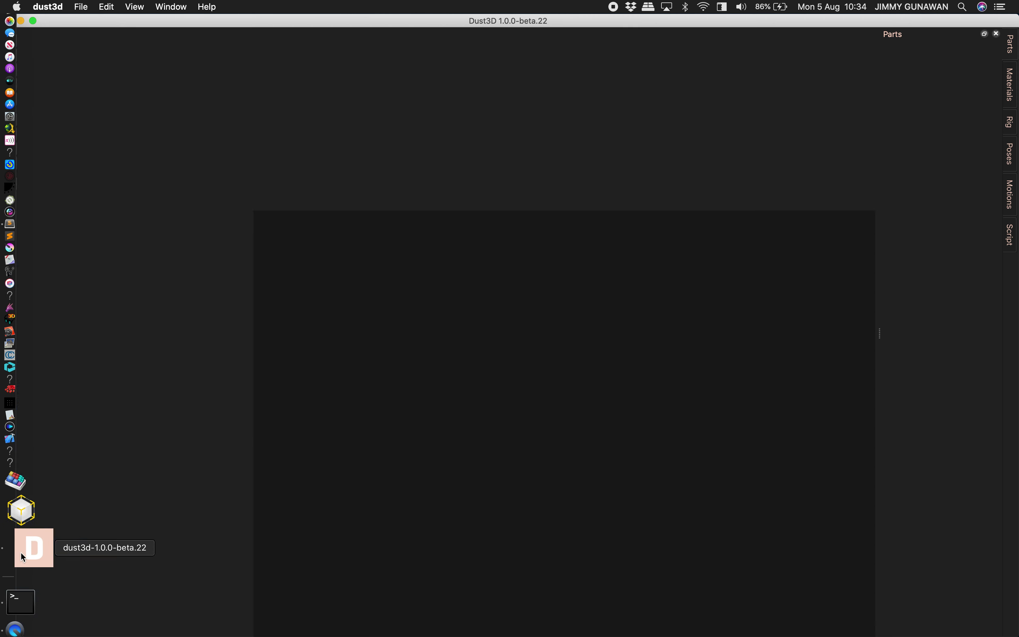
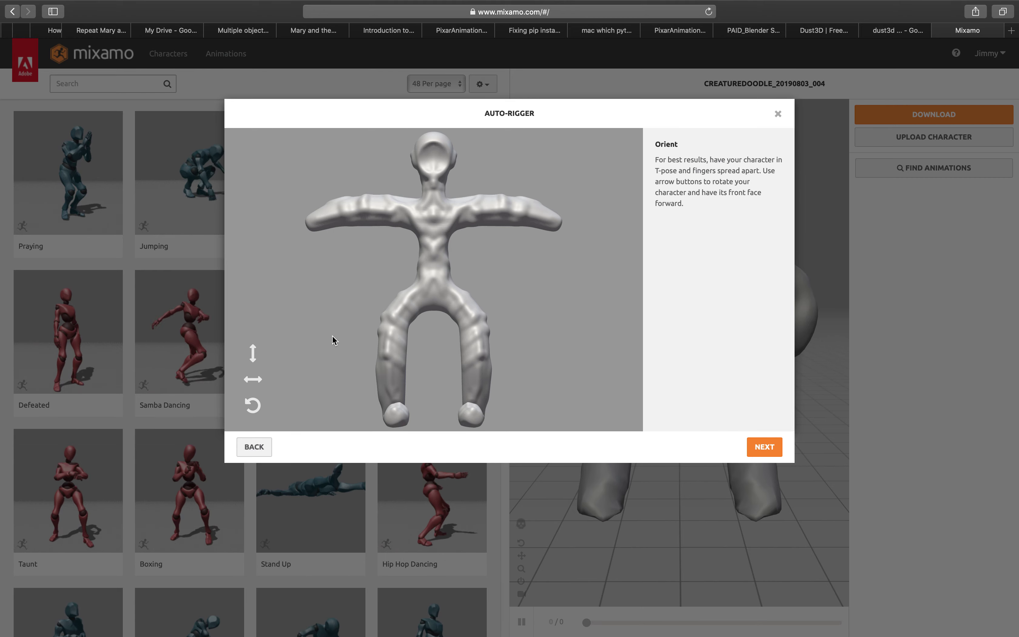
Advance the Auto-Rigger from the Orient step to the Place markers step
click(764, 447)
Place the chin, wrist and elbow markers on the creature's chin and arms
mouse_move(291, 280)
mouse_down()
mouse_move(444, 182)
mouse_move(432, 186)
mouse_up()
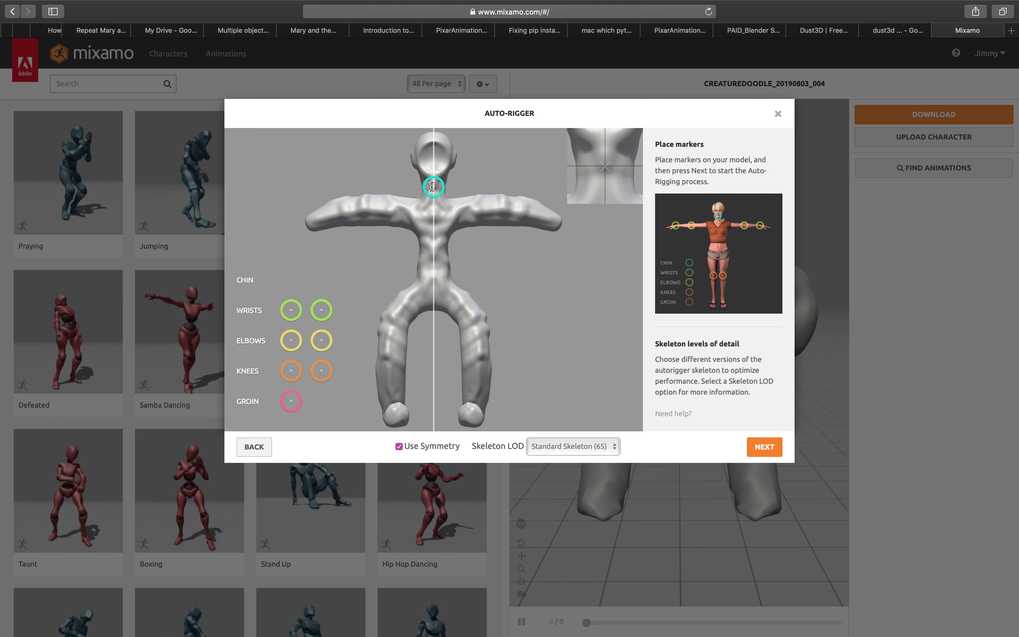
drag(322, 310, 534, 210)
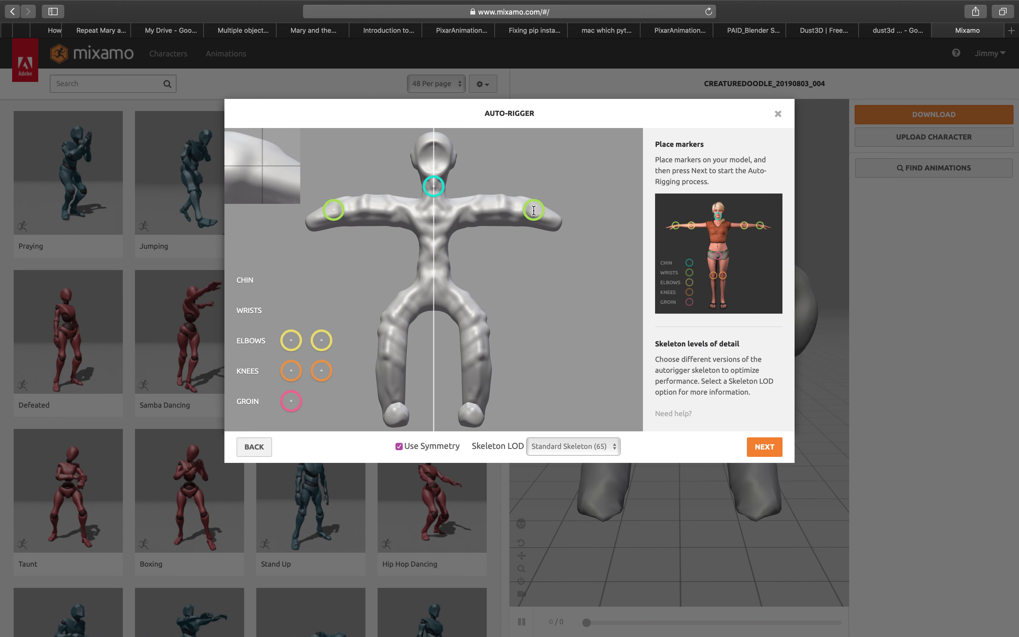
drag(325, 341, 372, 207)
mouse_move(528, 210)
mouse_down()
mouse_move(537, 214)
mouse_move(500, 209)
mouse_up()
Place the knee and groin markers on the legs and crotch, then start auto-rigging
drag(292, 371, 390, 324)
drag(502, 334, 483, 357)
drag(291, 401, 433, 287)
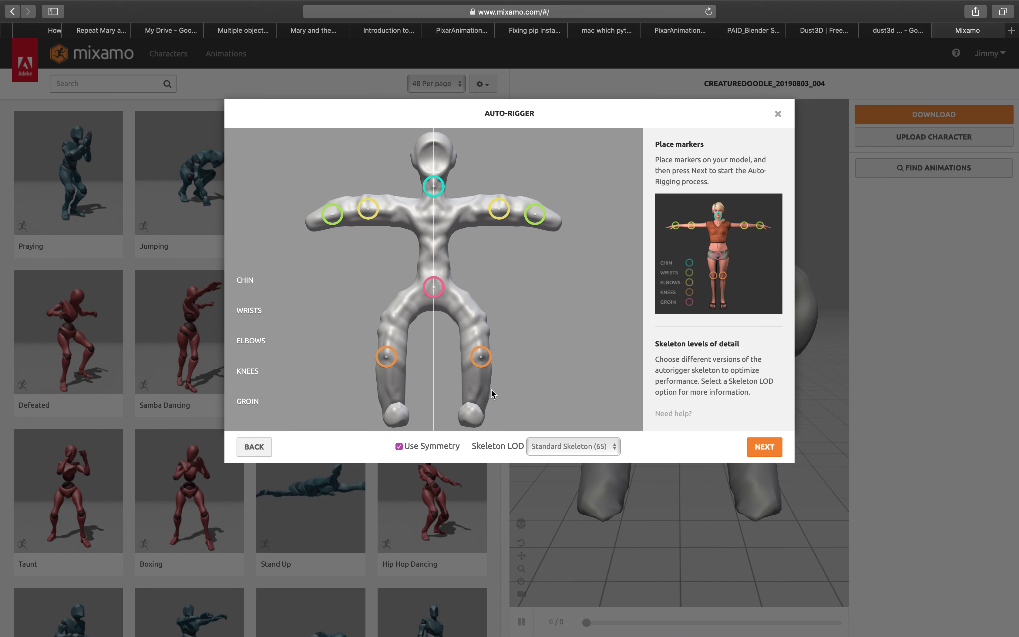
drag(481, 356, 479, 354)
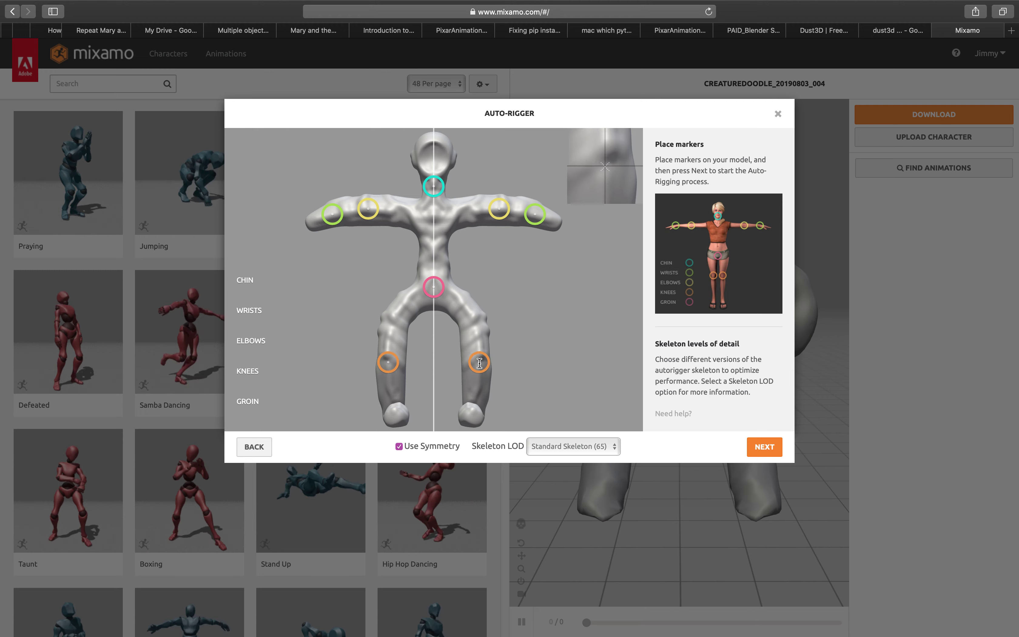
click(763, 447)
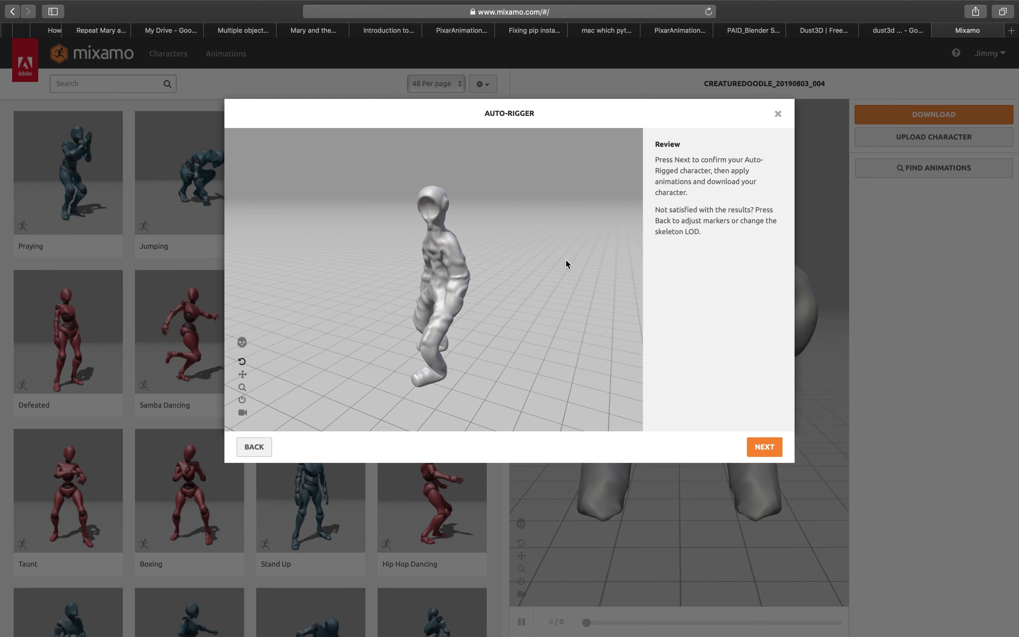
Inspect the rigged creature in Review and confirm it as the new character
drag(566, 260, 436, 282)
scroll(459, 273, up, 4)
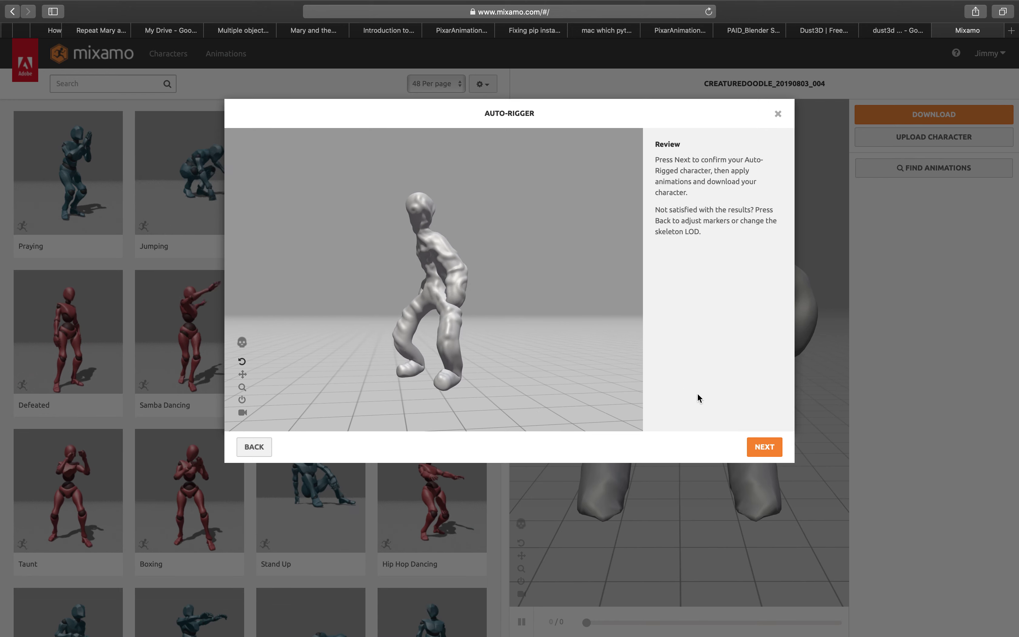
click(764, 447)
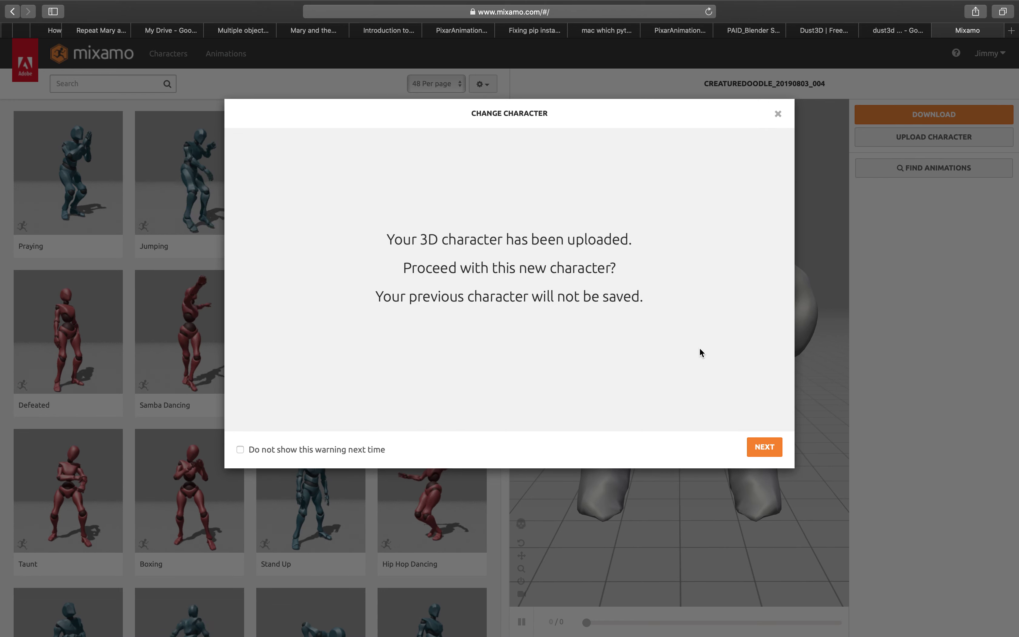
click(764, 449)
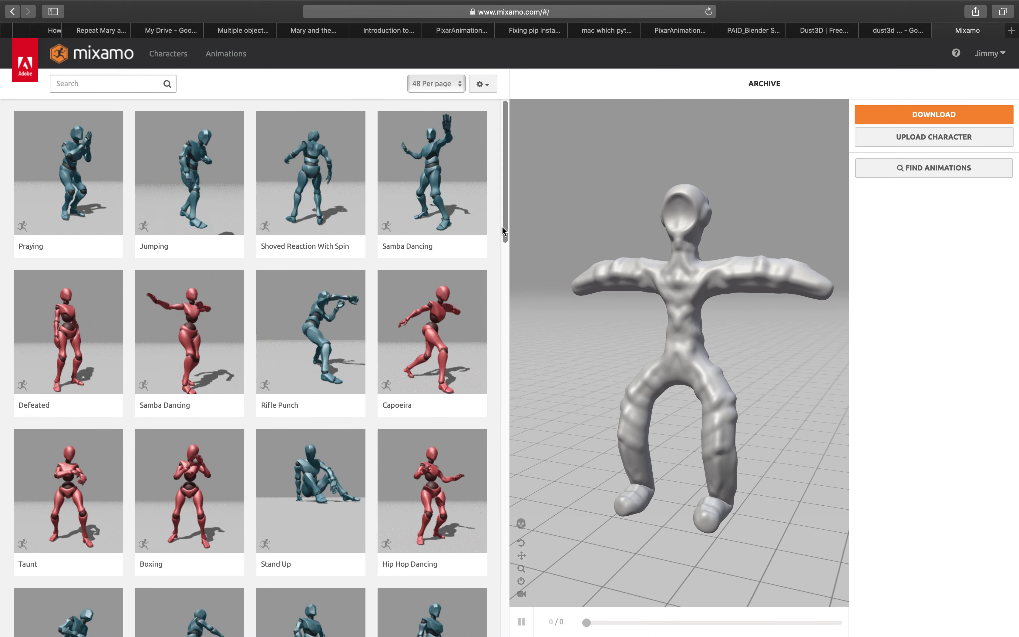
Apply Samba Dancing to the creature with Energy 70 and Overdrive 62
click(438, 182)
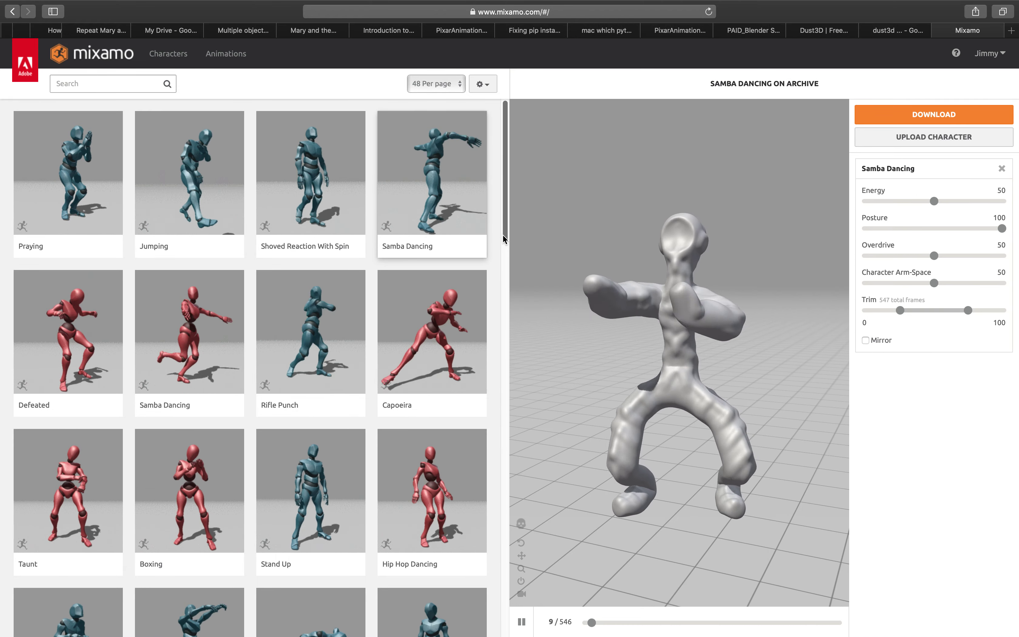
drag(504, 235, 505, 246)
drag(673, 269, 640, 273)
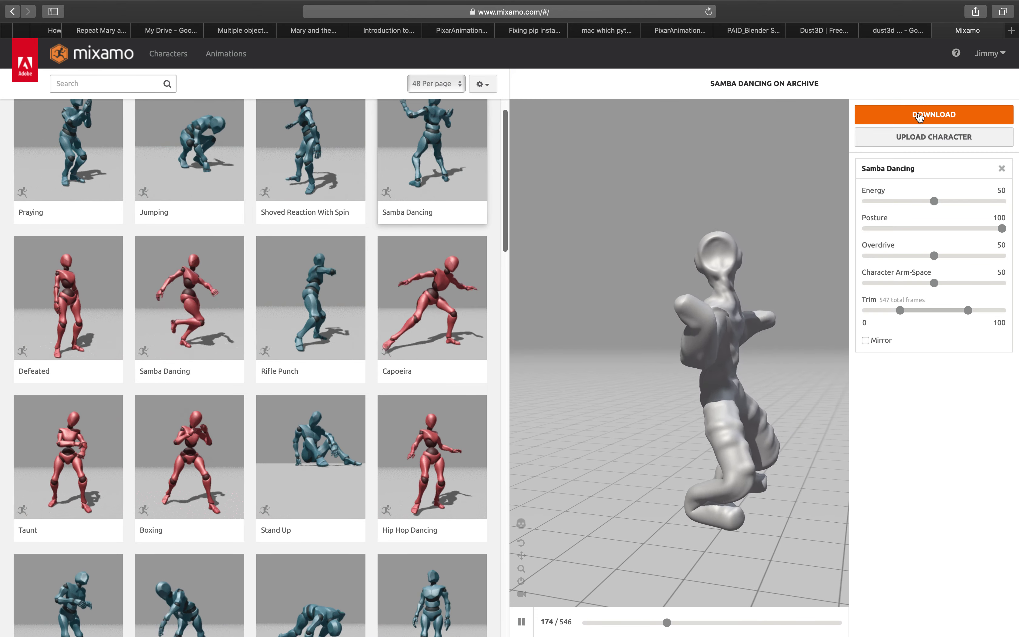
drag(934, 201, 961, 203)
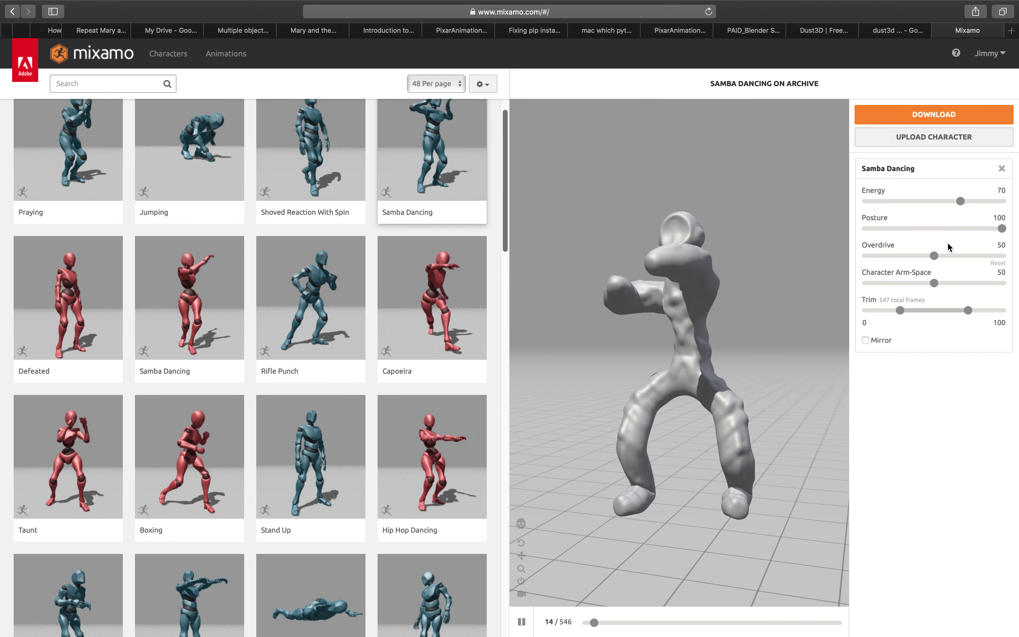
drag(934, 256, 951, 256)
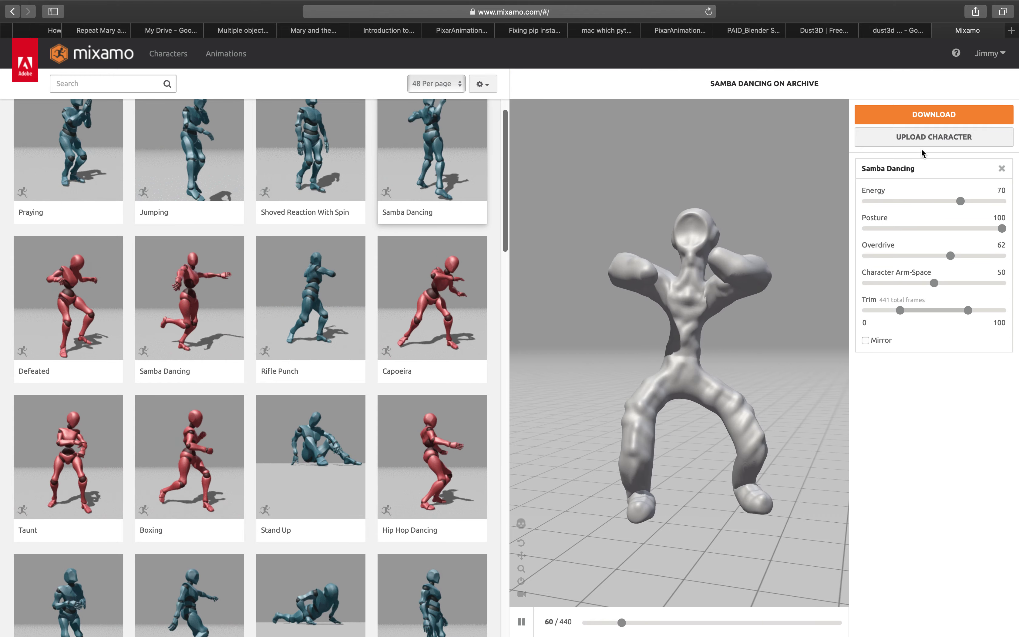
Download the dance as Samba Dancing.fbx with skin and check the download
click(924, 116)
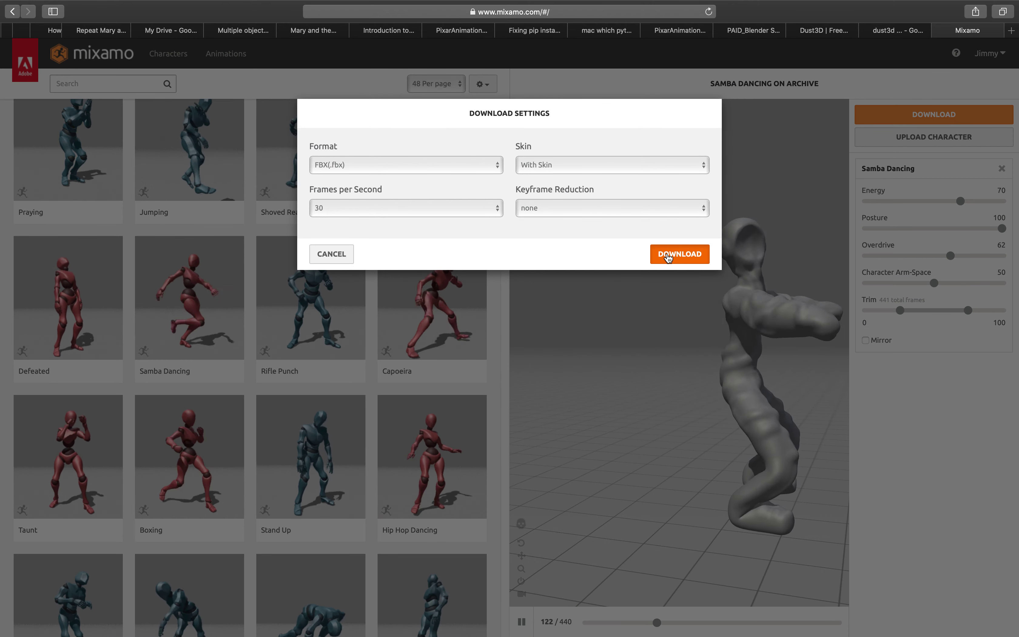
click(680, 255)
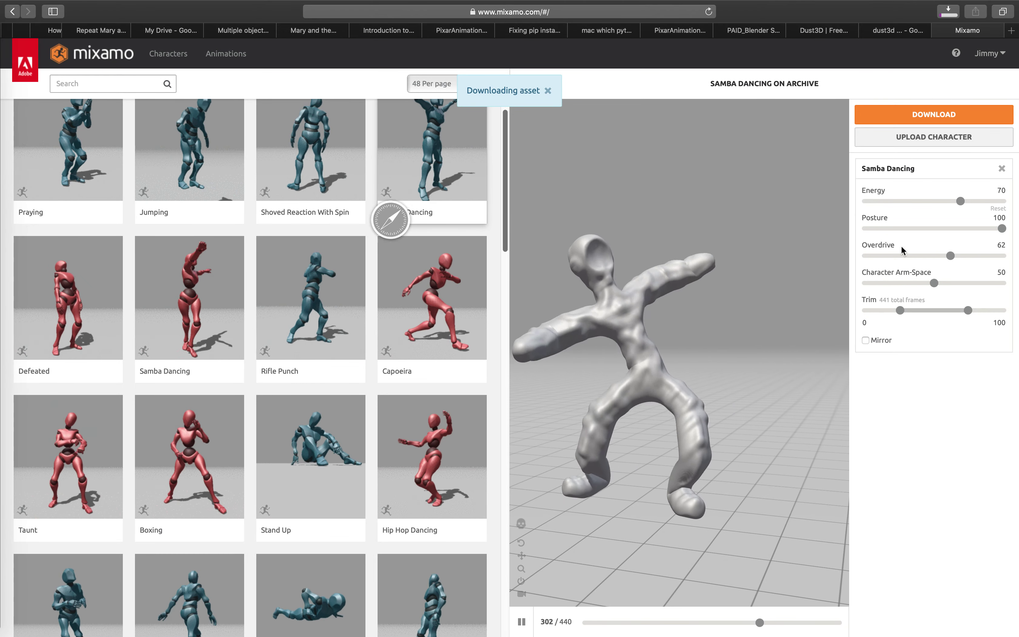
click(949, 13)
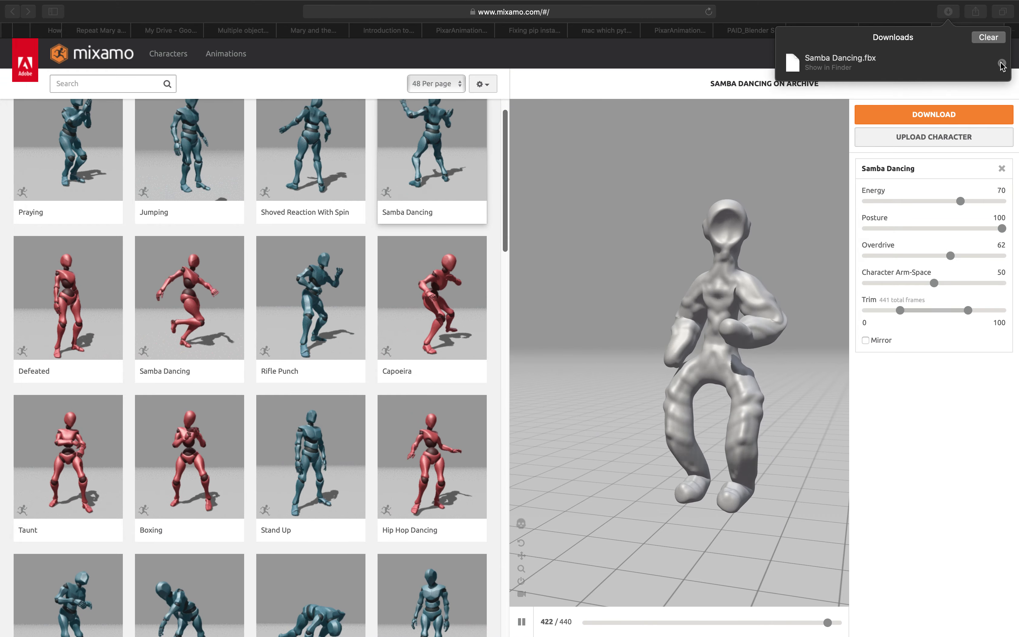
Switch desktop spaces over to Blender
key(ctrl+Right)
key(ctrl+Left)
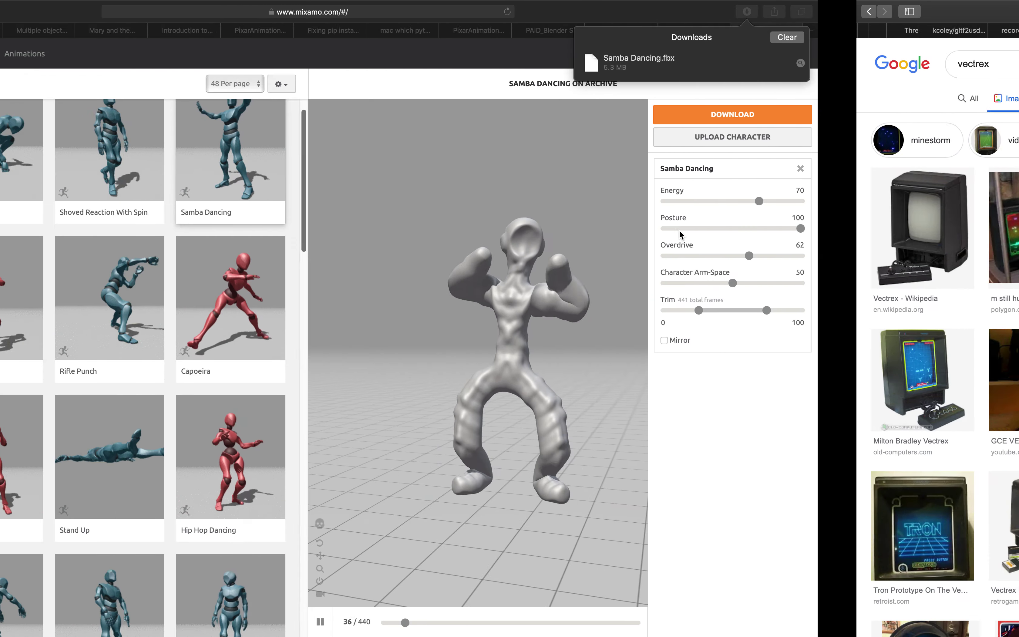
key(ctrl+Left)
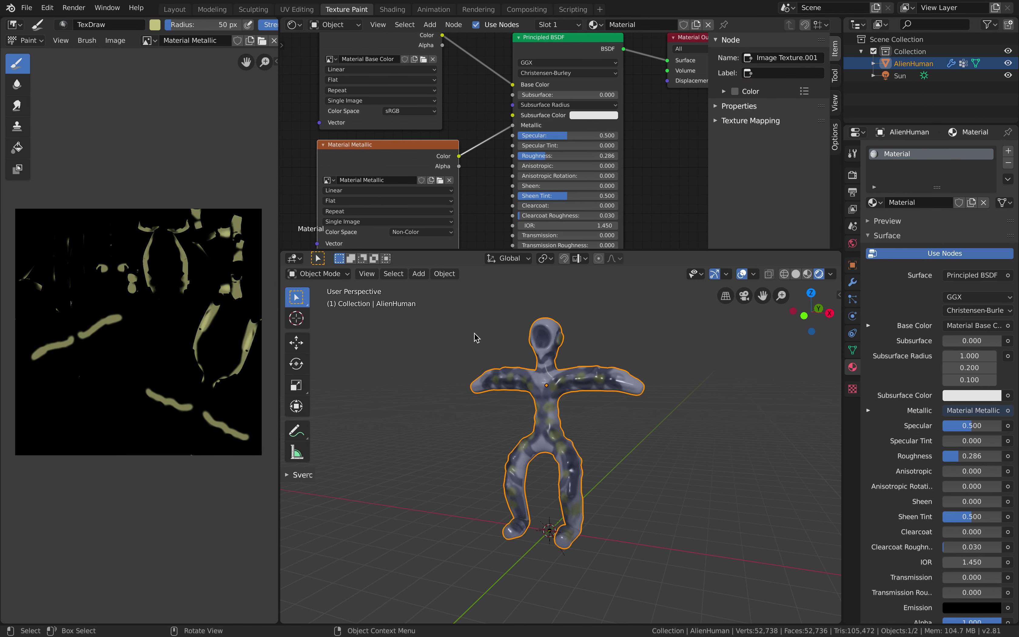
Create a new General scene and delete its default cube, camera and light
click(26, 7)
mouse_move(47, 22)
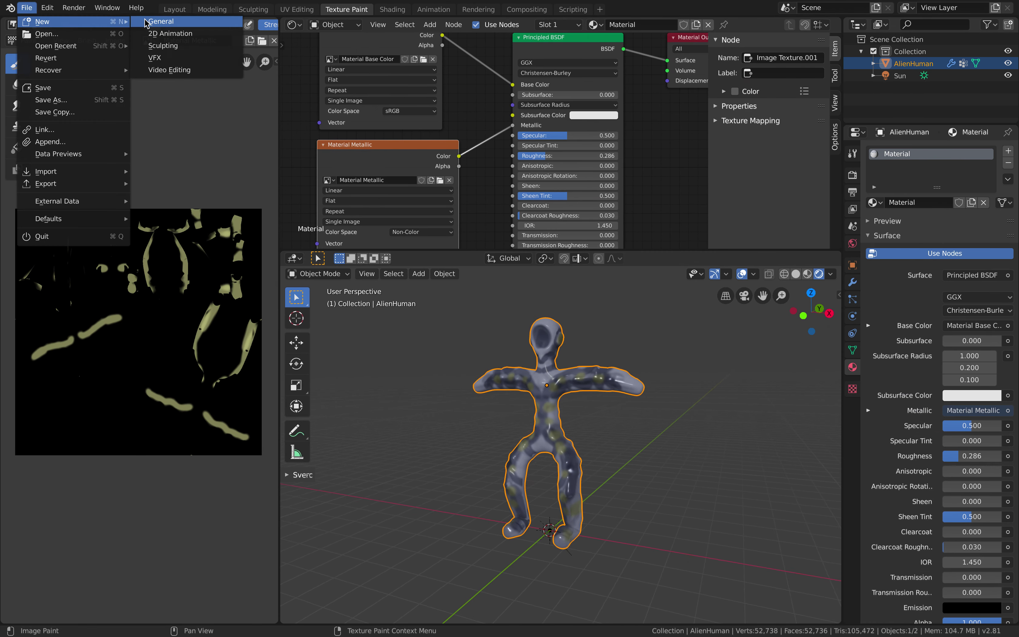
click(146, 24)
key(a)
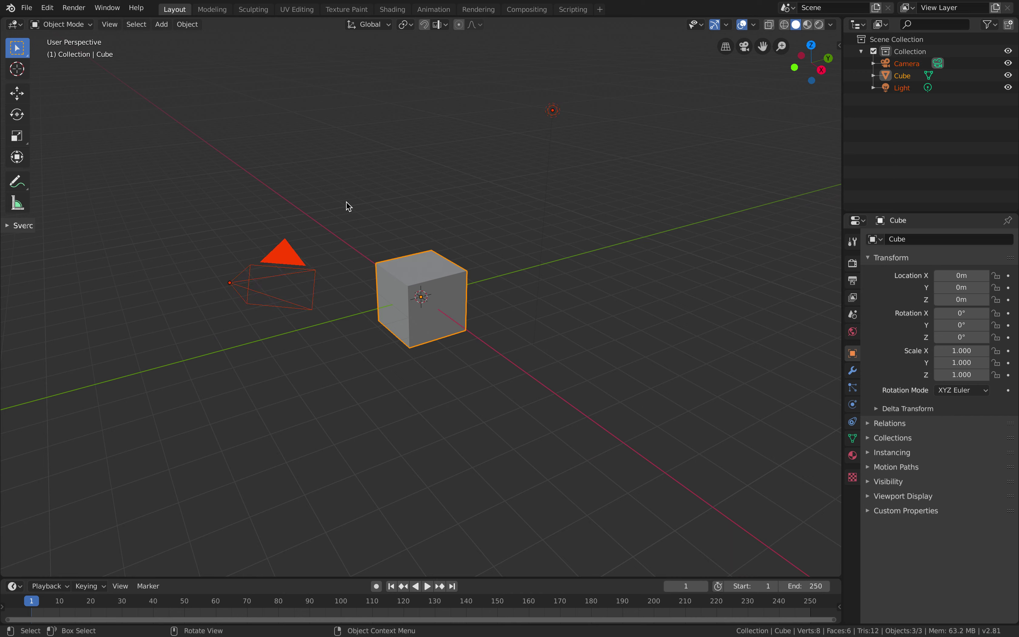
key(Delete)
Start an FBX import and pick Samba Dancing.fbx from Downloads, sorted newest first
click(32, 13)
mouse_move(81, 171)
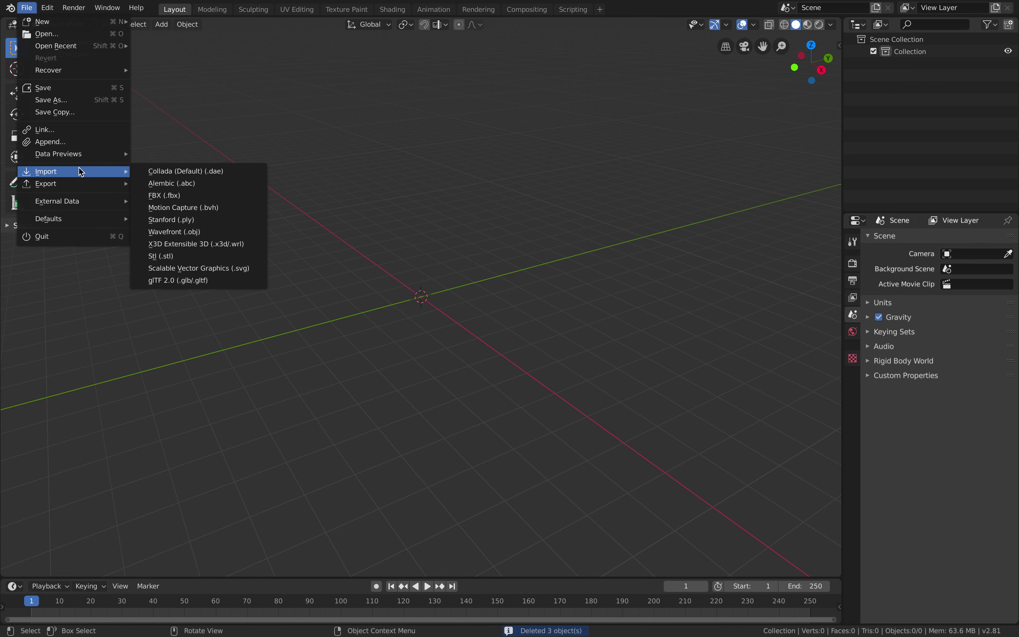
click(170, 195)
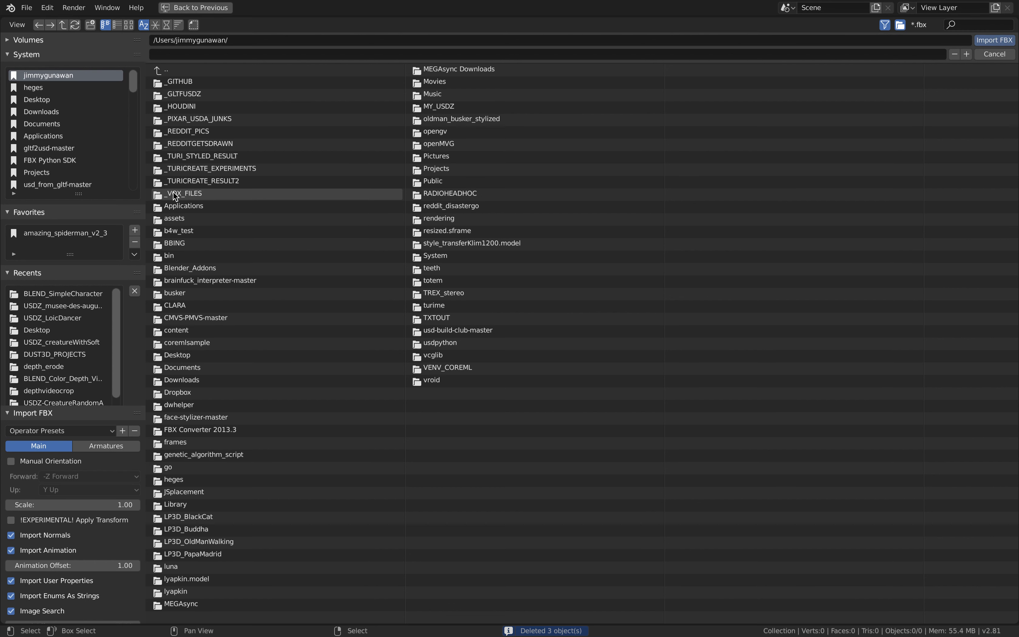
click(70, 113)
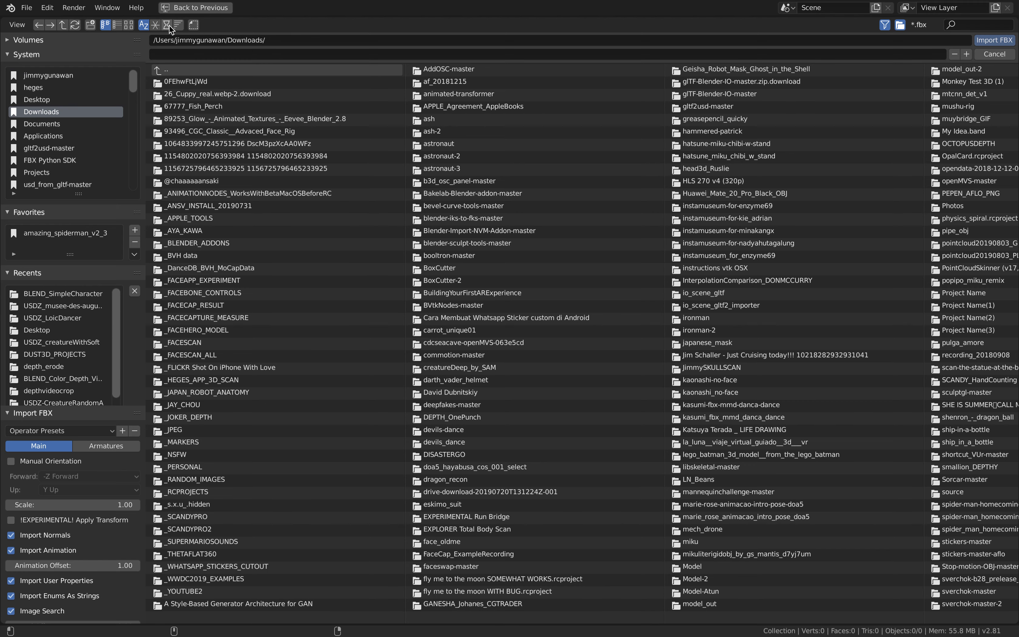
click(900, 27)
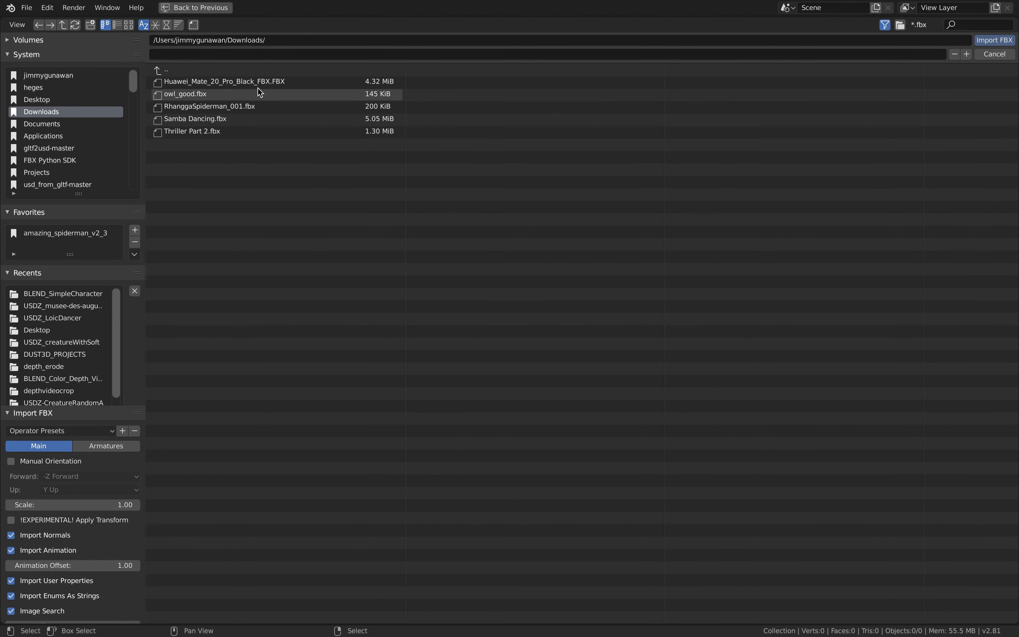
click(167, 24)
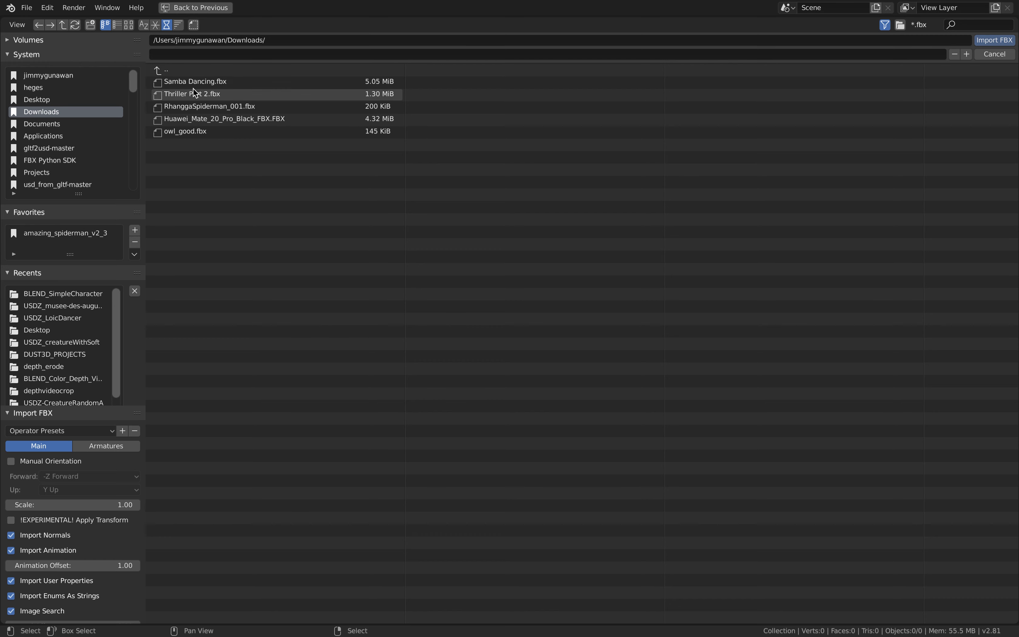
click(193, 83)
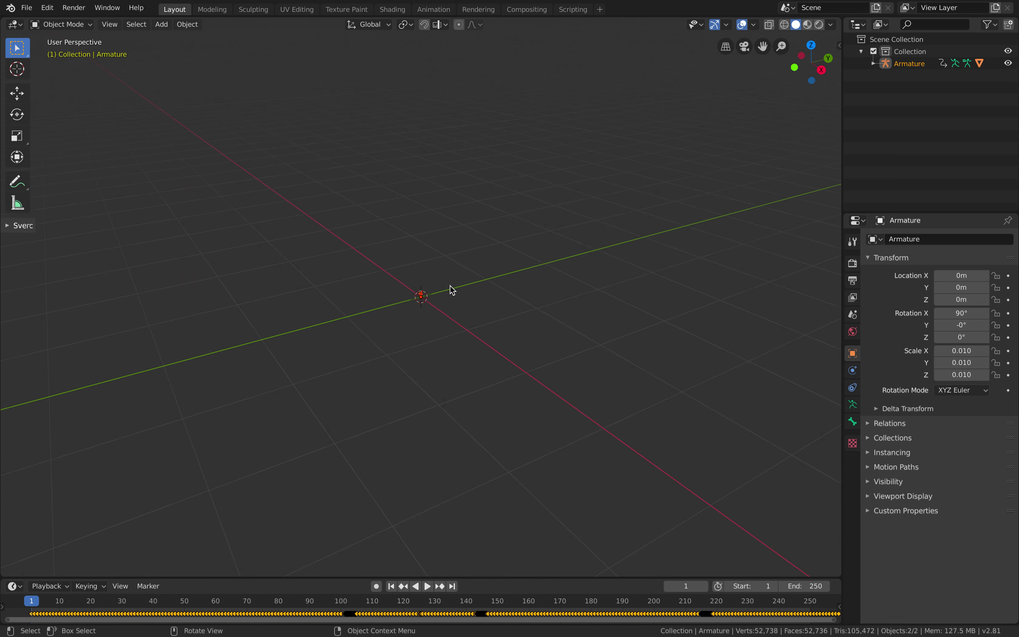
Play the imported dance and scroll the timeline toward its later frames
scroll(463, 300, up, 8)
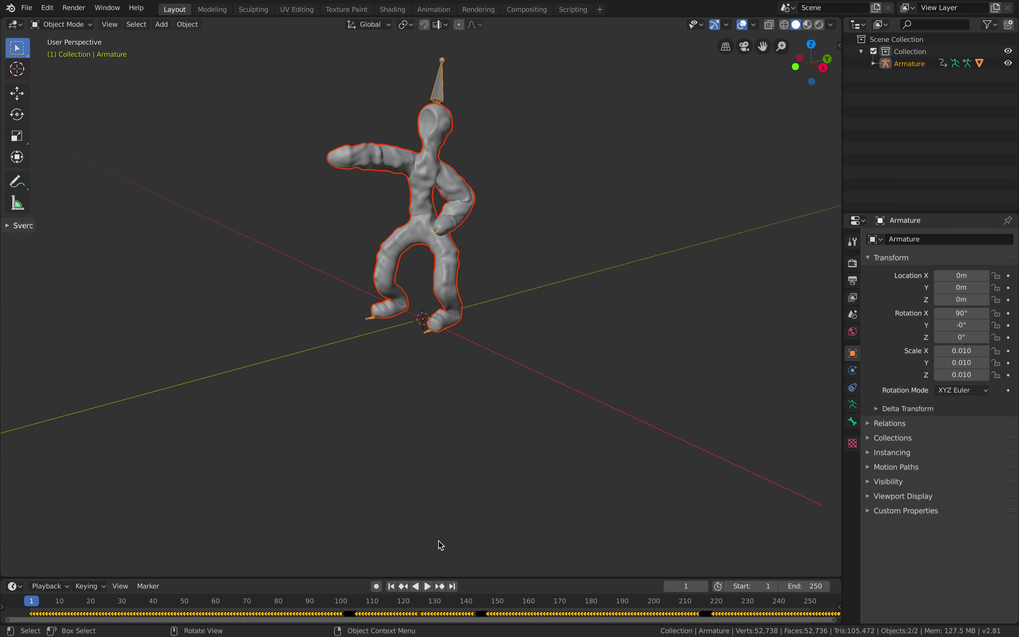
click(426, 586)
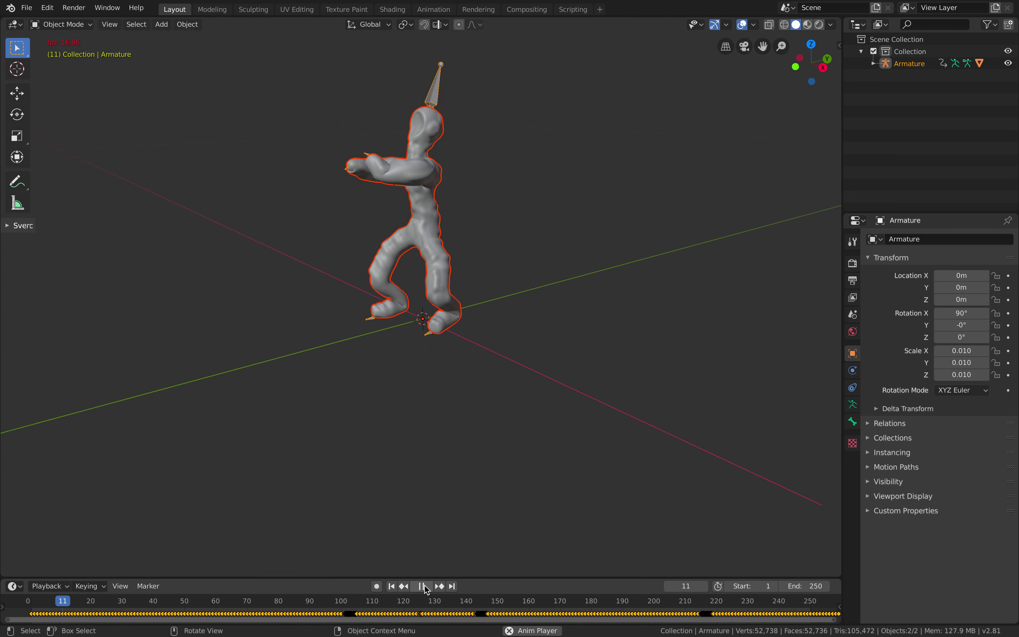
scroll(430, 552, down, 3)
scroll(633, 602, down, 6)
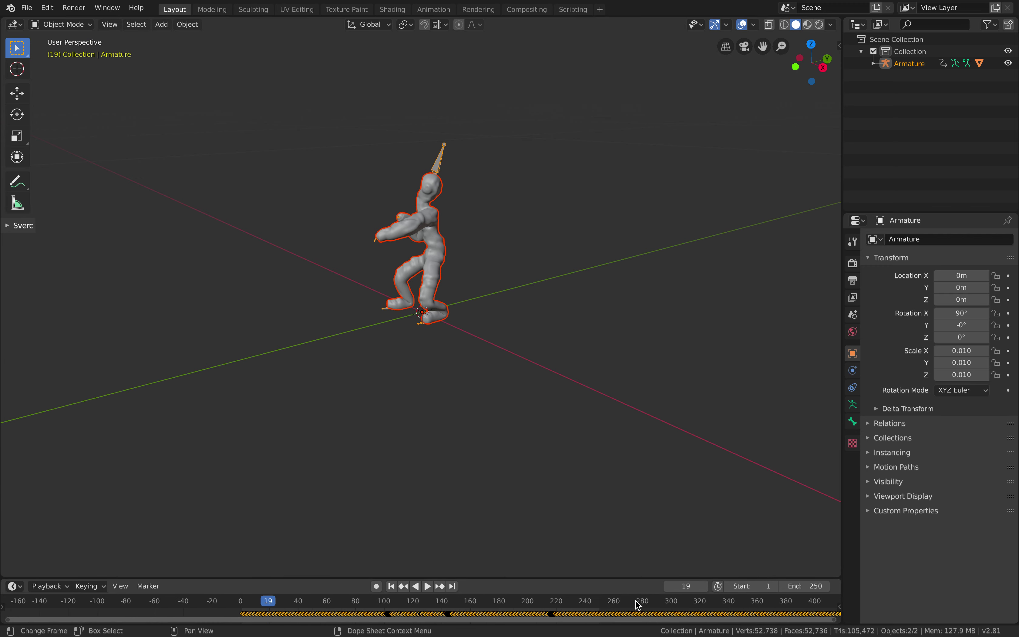
scroll(678, 601, up, 4)
middle_drag(678, 601, 623, 605)
scroll(705, 607, up, 5)
mouse_move(708, 607)
middle_down()
mouse_move(609, 619)
mouse_move(692, 609)
middle_up()
scroll(686, 610, up, 6)
Set the scene's end frame to 441 to match the dance length
click(733, 607)
key(Right)
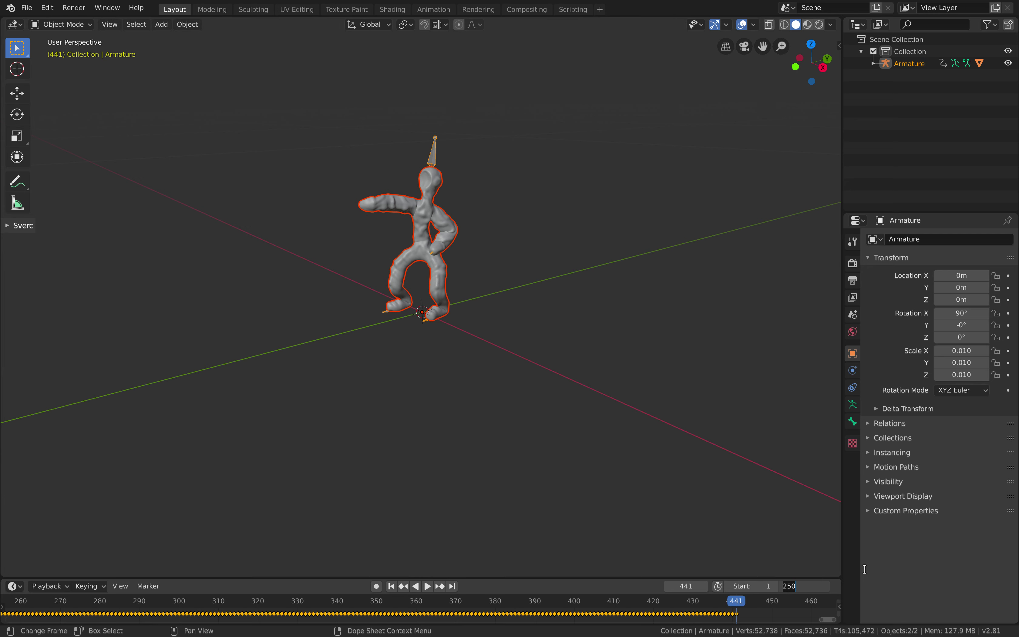
text(441)
key(Return)
drag(735, 603, 734, 601)
key(Escape)
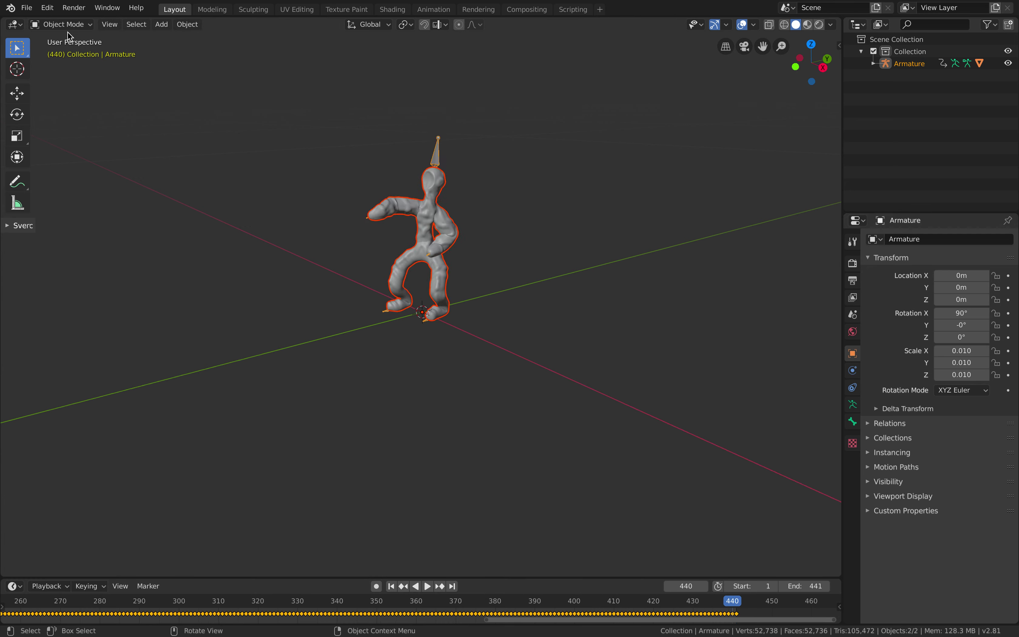
Save the scene as simplechara_mixamo_001.blend
click(26, 9)
click(52, 99)
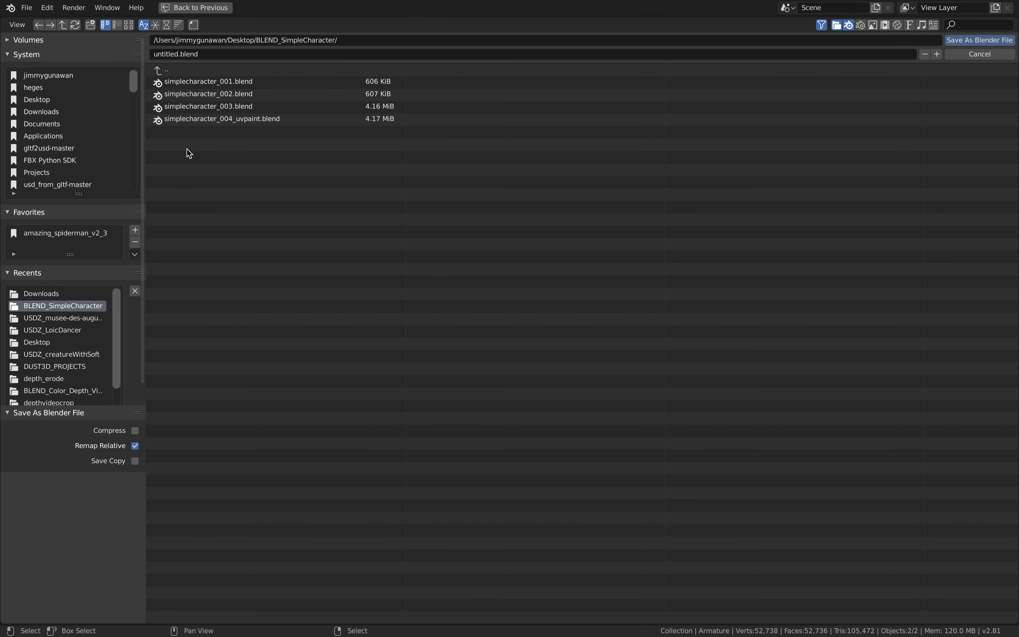
click(165, 55)
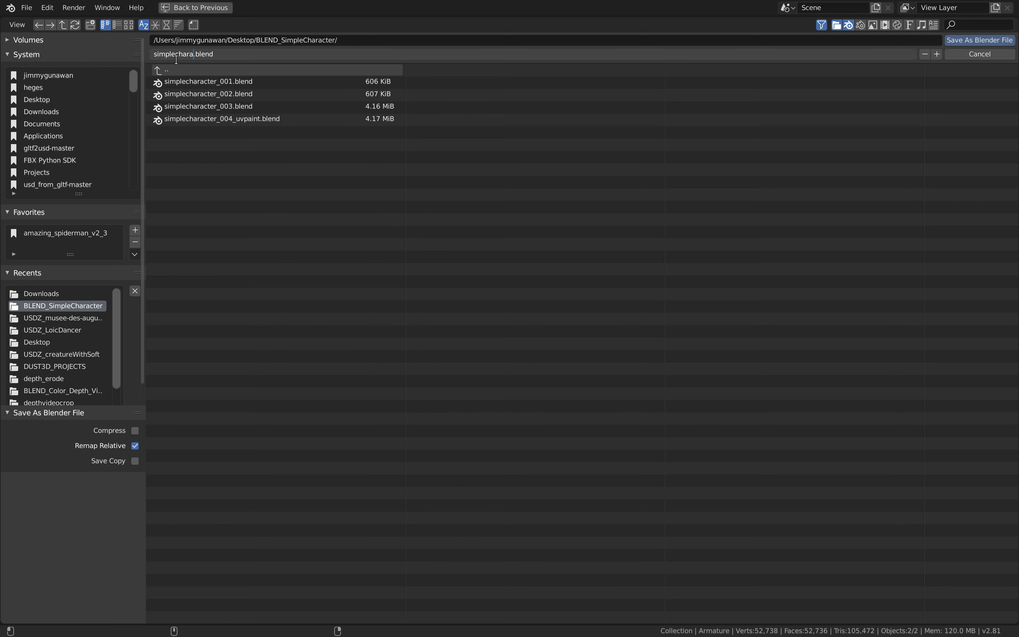
text(simplechara_mixamo_001)
key(Return)
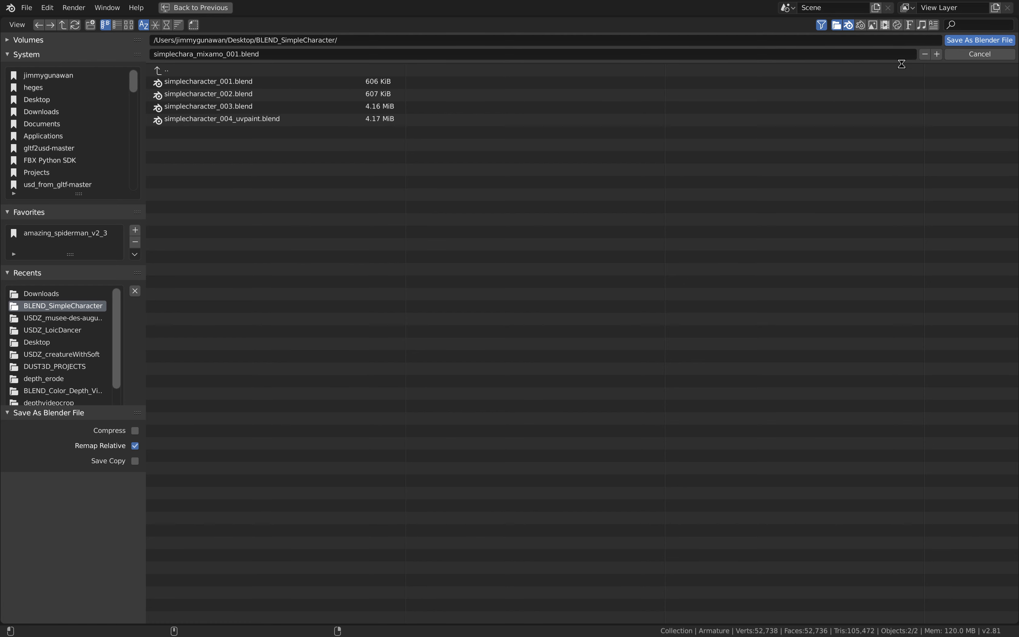
scroll(535, 89, down, 3)
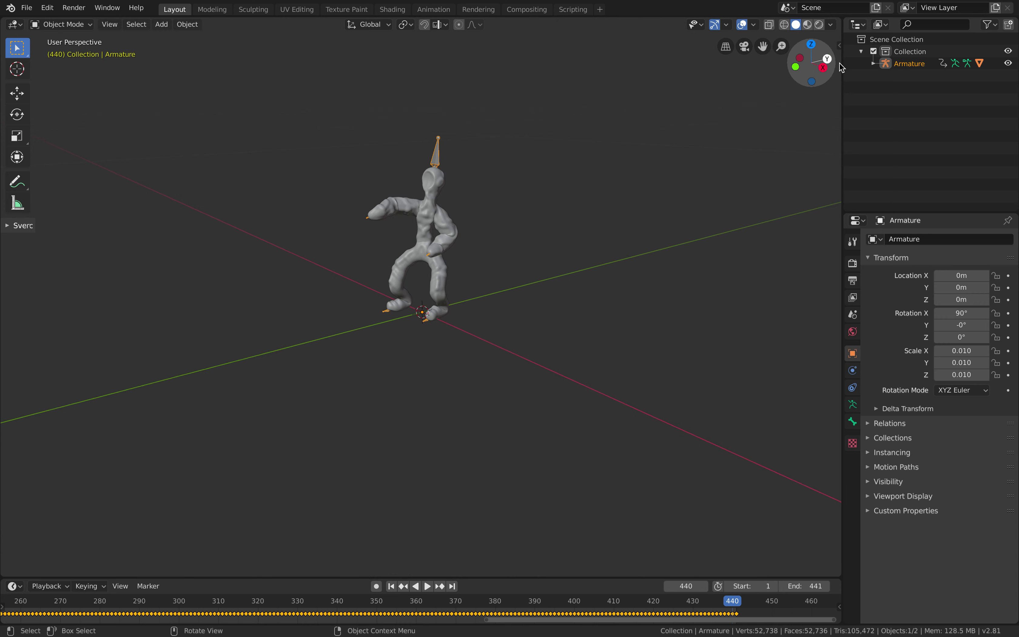
Show the sidebar, select the armature and browse apply commands without running one
key(n)
scroll(500, 167, up, 3)
click(467, 151)
shift+middle_drag(468, 152, 427, 214)
click(409, 113)
middle_drag(474, 156, 467, 154)
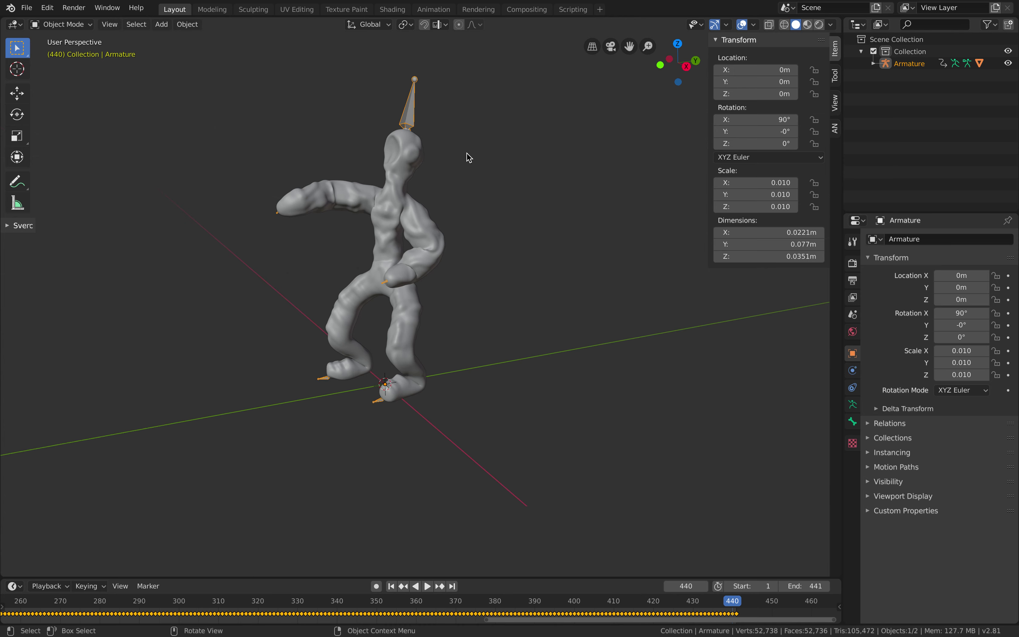
key(F3)
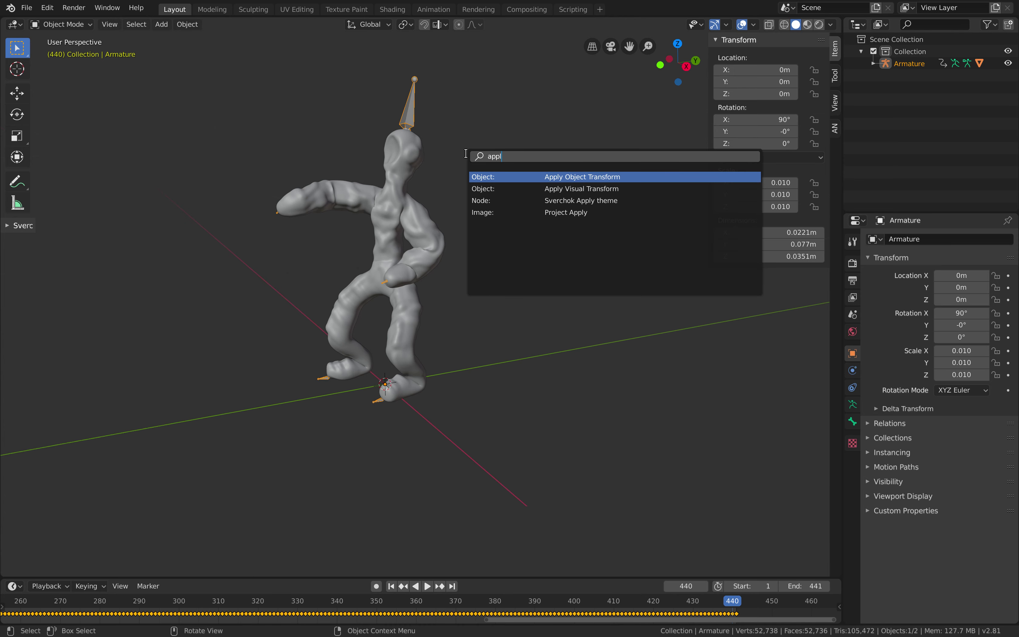
key(Down)
key(Down)
key(Down)
key(Up)
key(Up)
key(Up)
key(Escape)
middle_drag(517, 138, 520, 135)
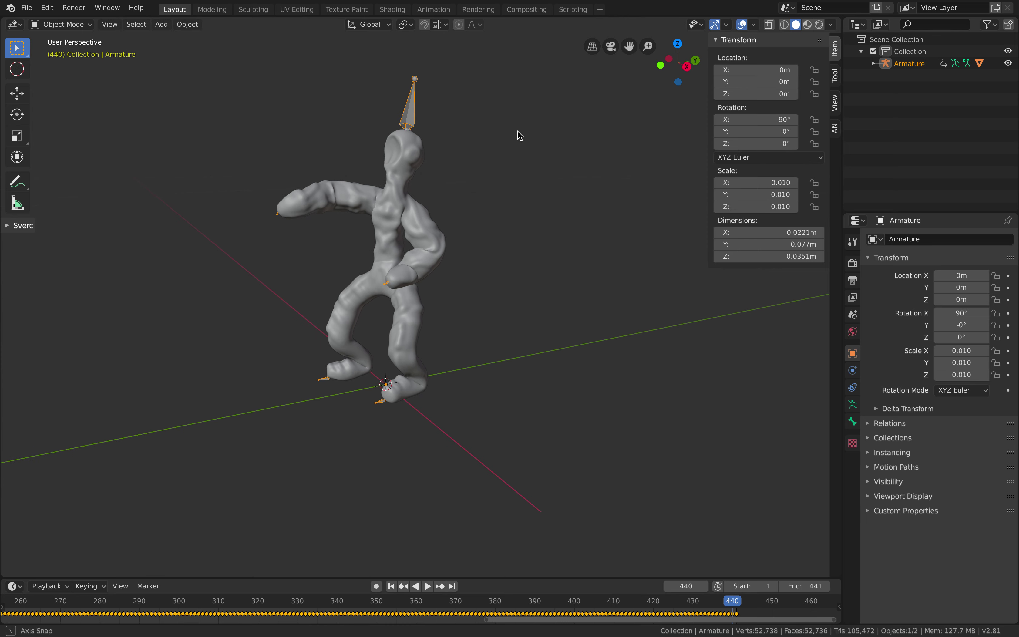
middle_drag(406, 111, 484, 150)
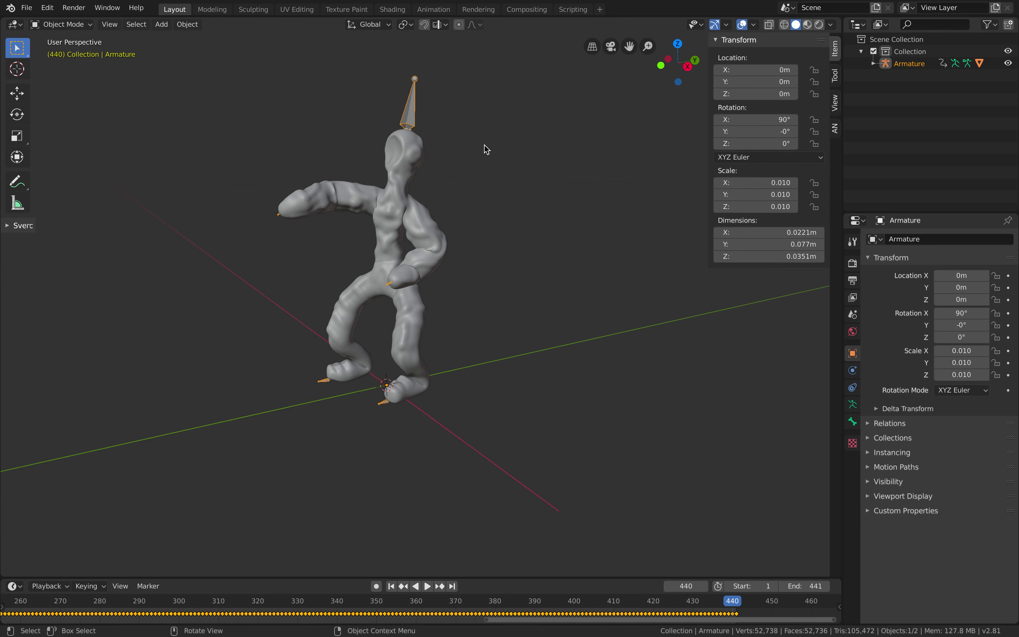
Apply all transforms to the armature, then undo it
key(ctrl+a)
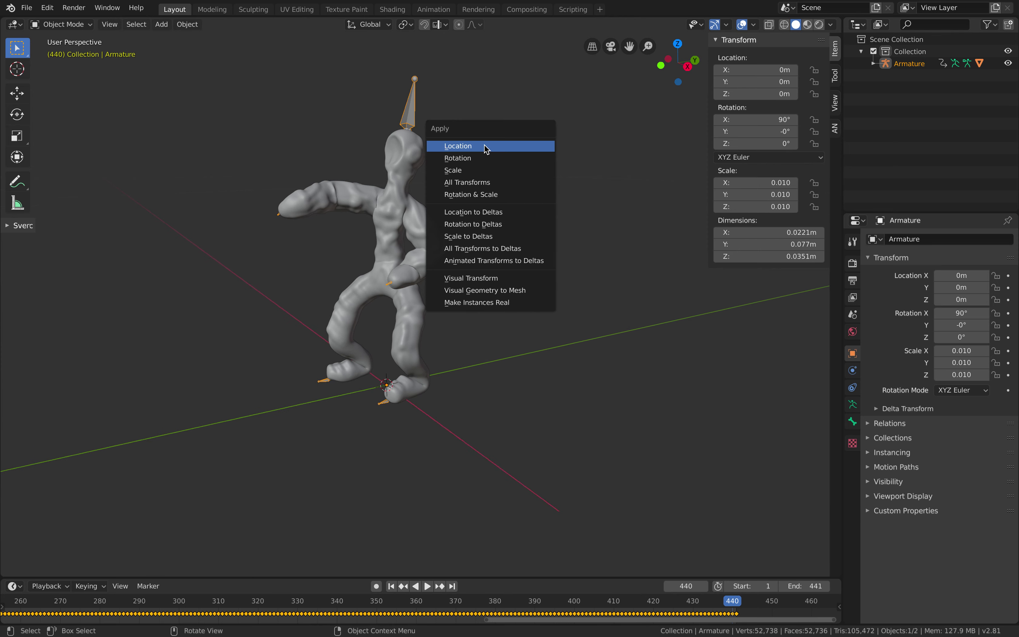
click(485, 186)
scroll(504, 272, down, 3)
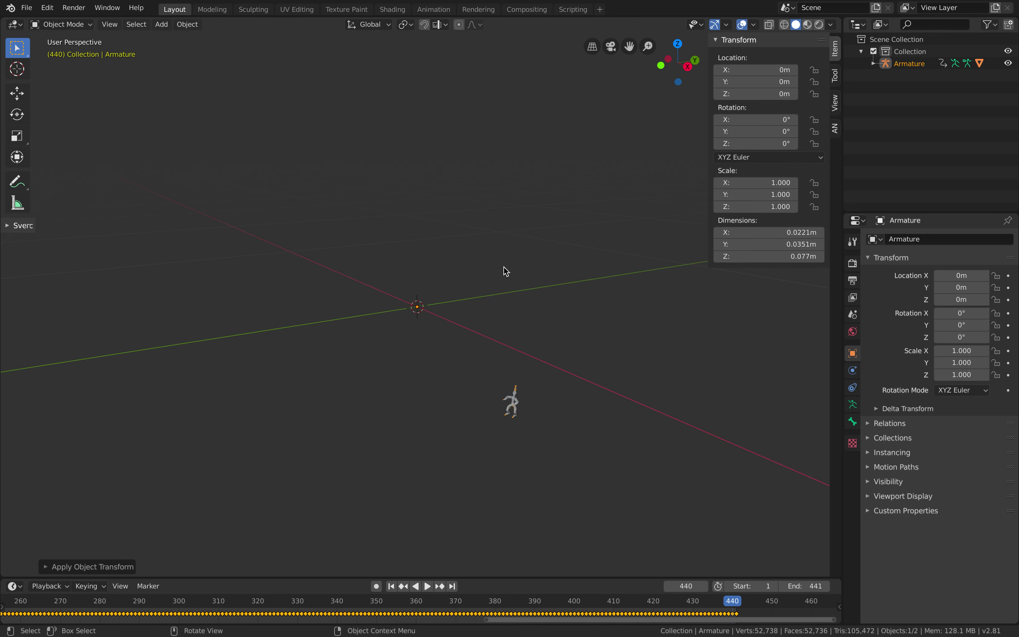
key(ctrl+z)
scroll(505, 265, up, 10)
Set the armature's scale to 1.000 on all three axes and apply its rotation
click(656, 223)
drag(754, 183, 755, 207)
text(1)
key(Return)
scroll(487, 228, down, 6)
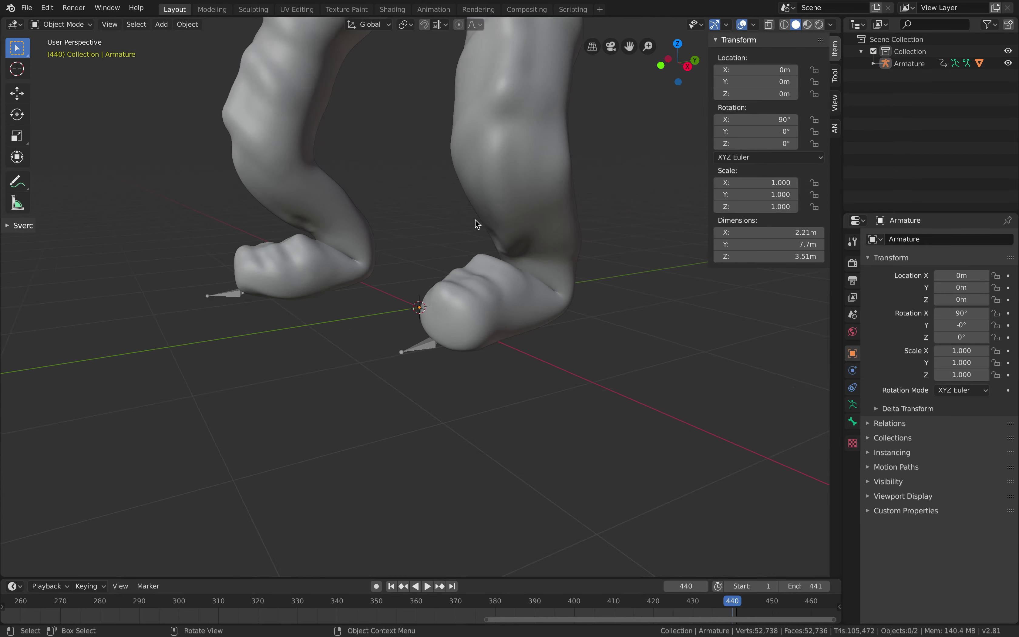
scroll(527, 242, down, 5)
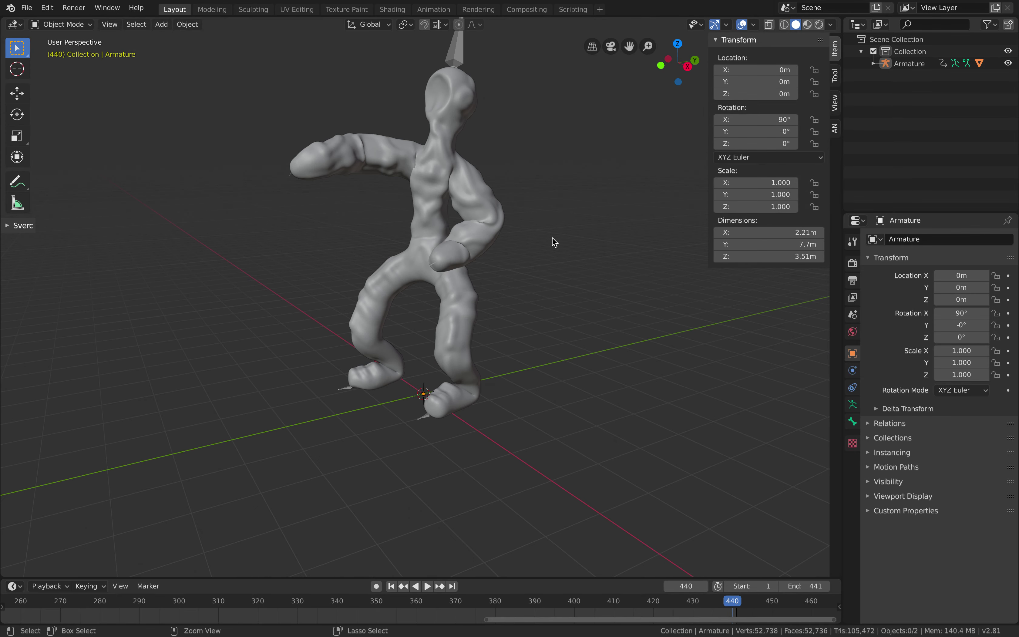
key(ctrl+a)
click(543, 214)
Select the Cube mesh and play the dance from around frame 334
click(450, 113)
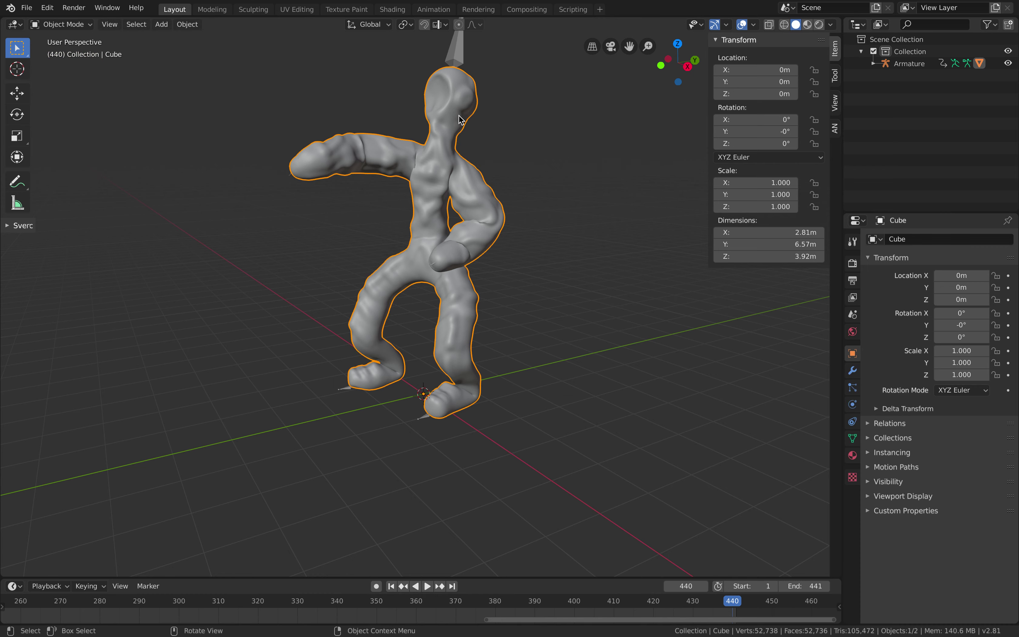
middle_drag(502, 150, 517, 192)
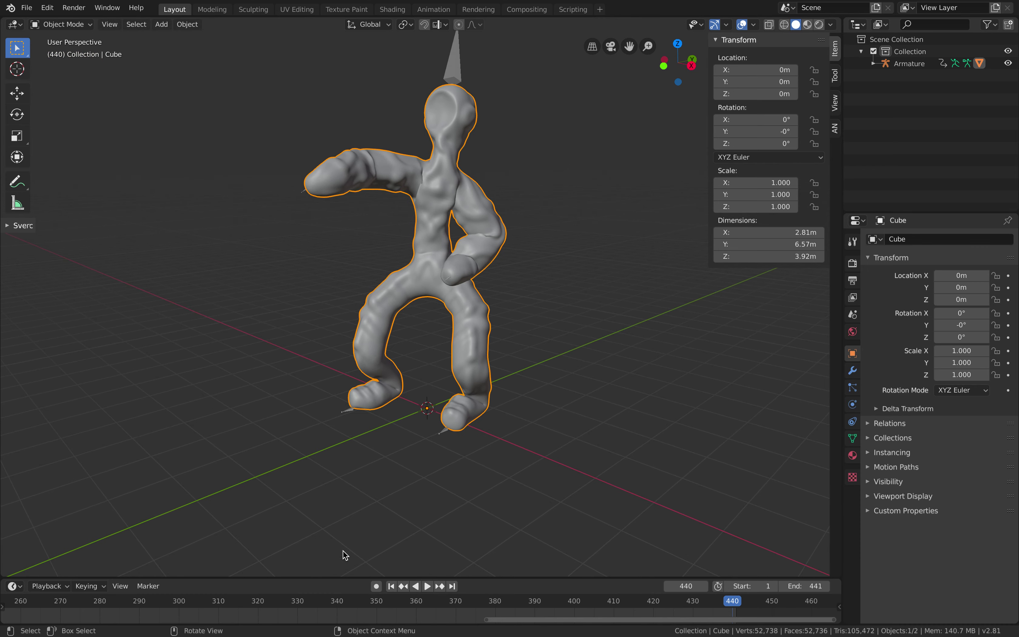
click(315, 601)
key(space)
Stop playback, show the Cube's material settings and save the file
key(Escape)
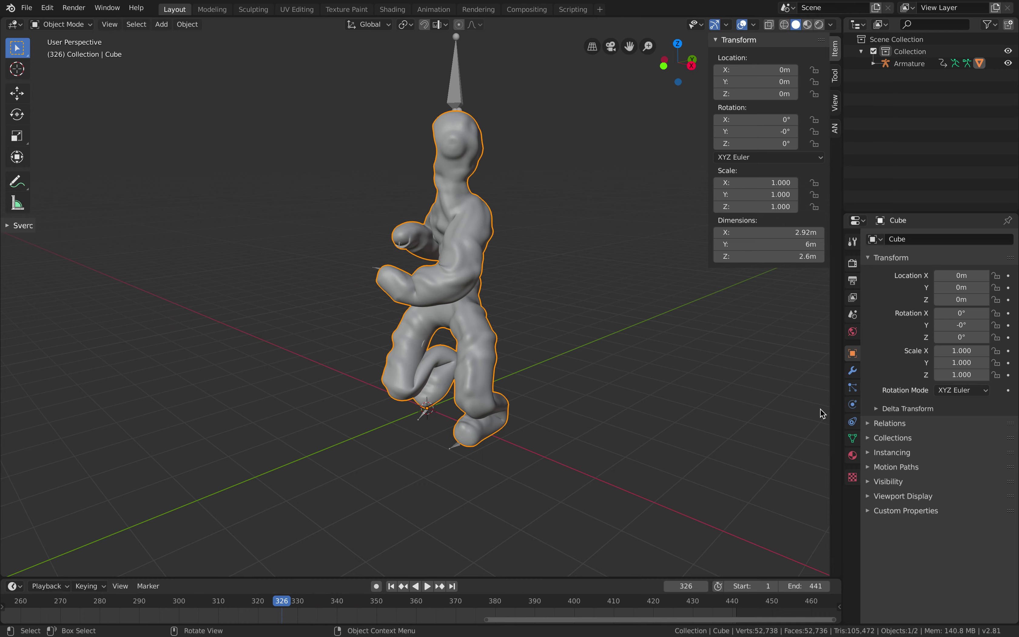
click(852, 455)
middle_drag(708, 367, 648, 326)
key(ctrl+s)
shift+middle_drag(600, 290, 581, 325)
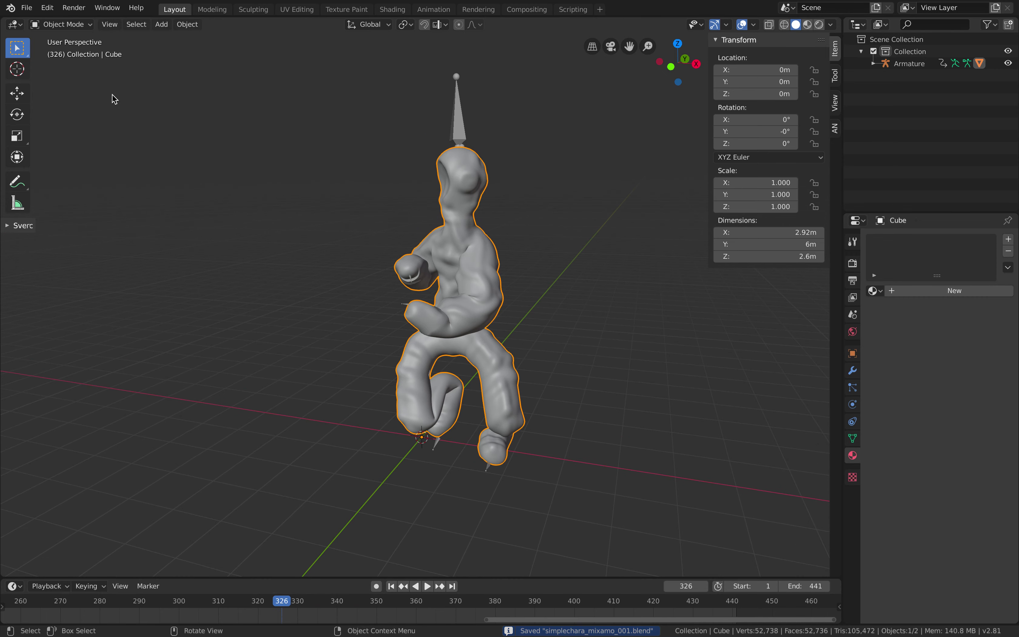
Append the material from simplecharacter_004_uvpaint.blend and assign Material.001 to the Cube mesh
click(36, 11)
click(62, 142)
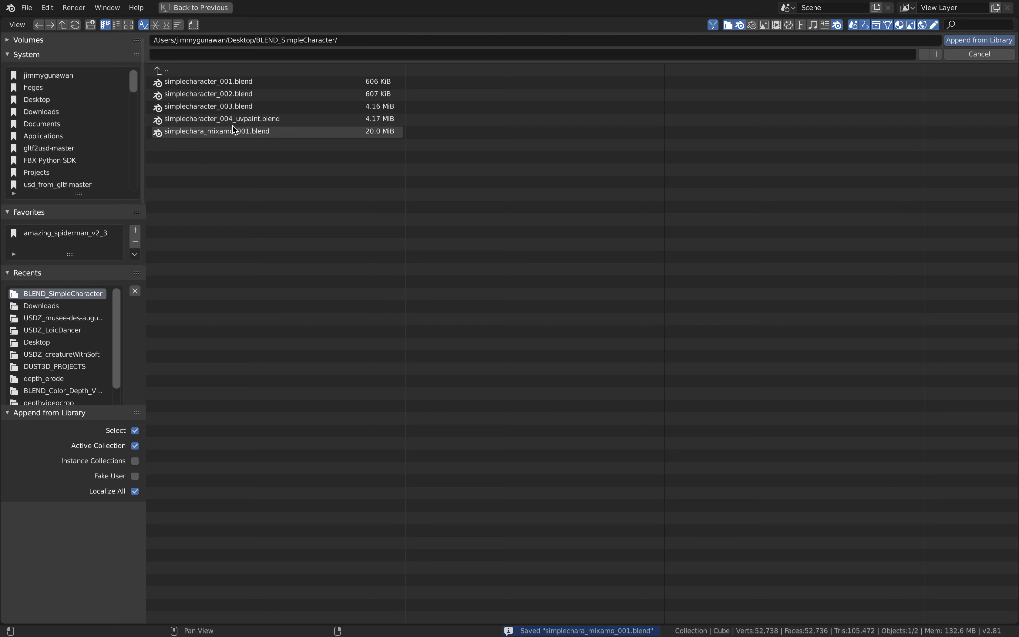
double_click(249, 120)
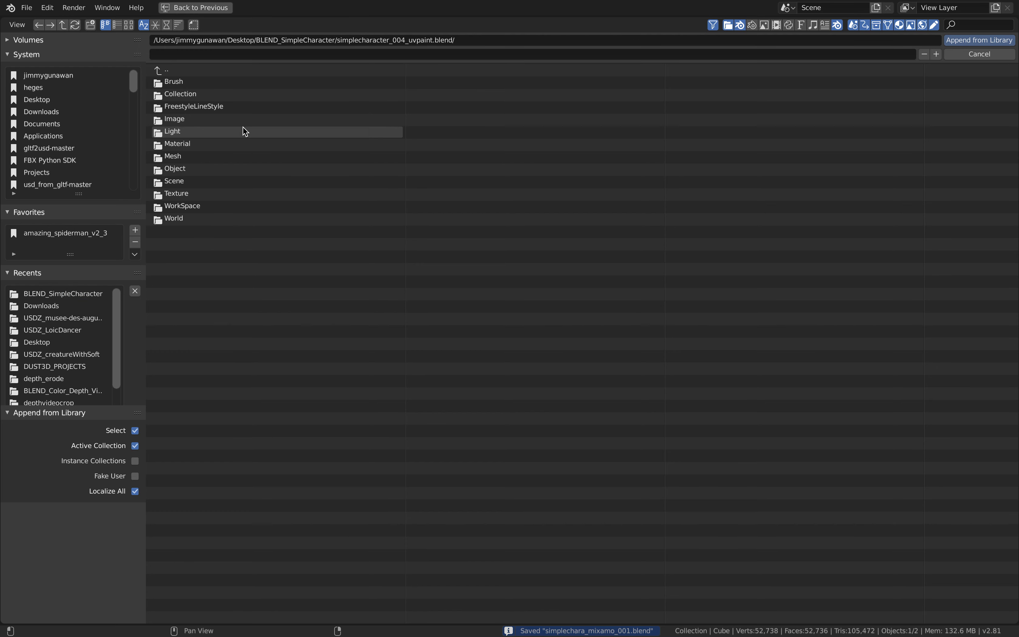
double_click(200, 142)
double_click(196, 83)
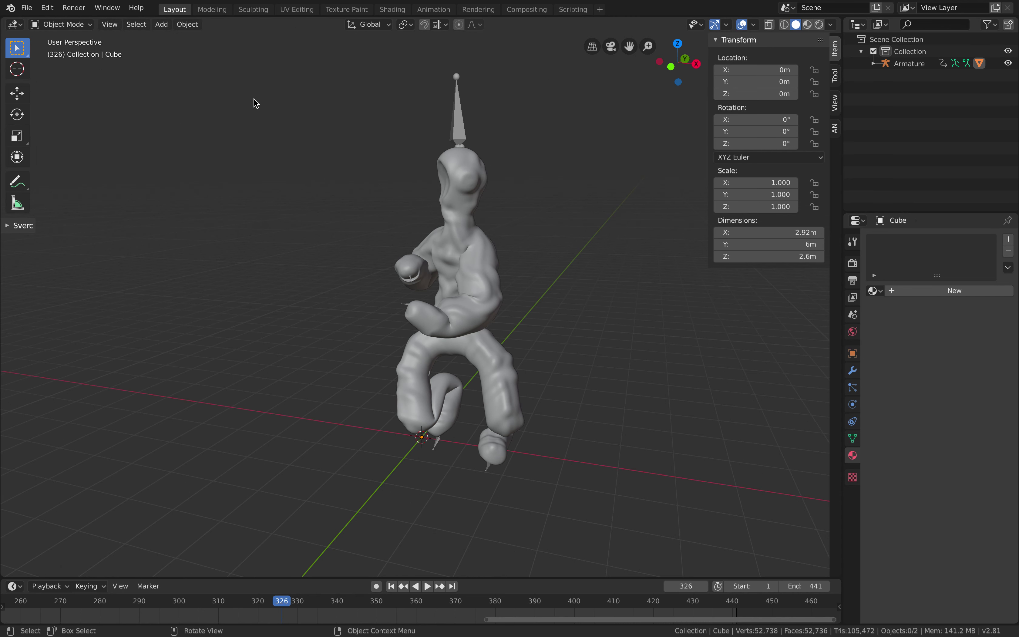
middle_drag(704, 202, 417, 212)
click(875, 290)
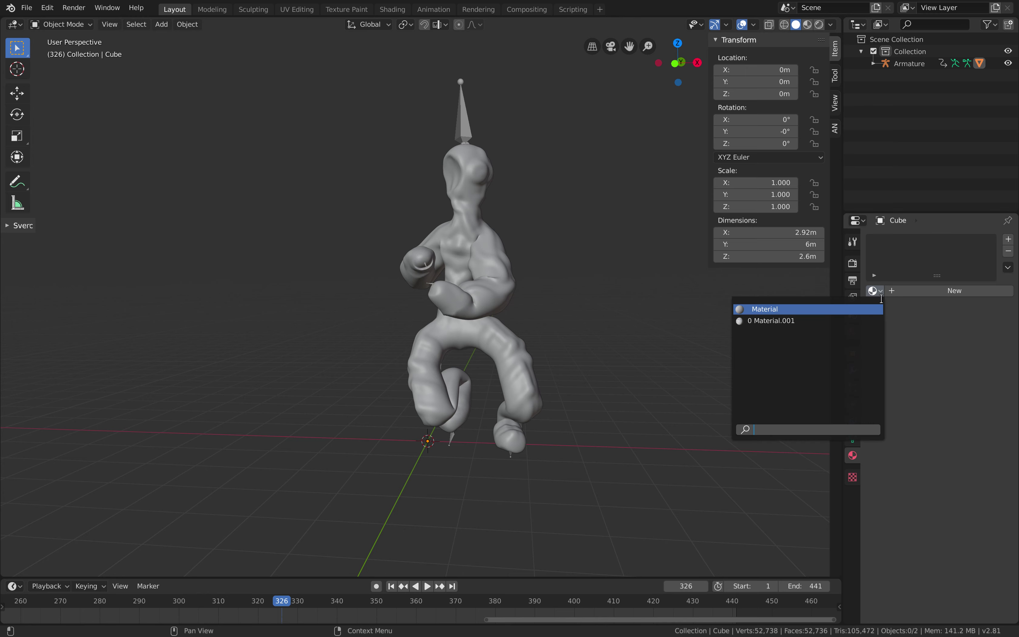
click(754, 317)
middle_drag(660, 333, 636, 310)
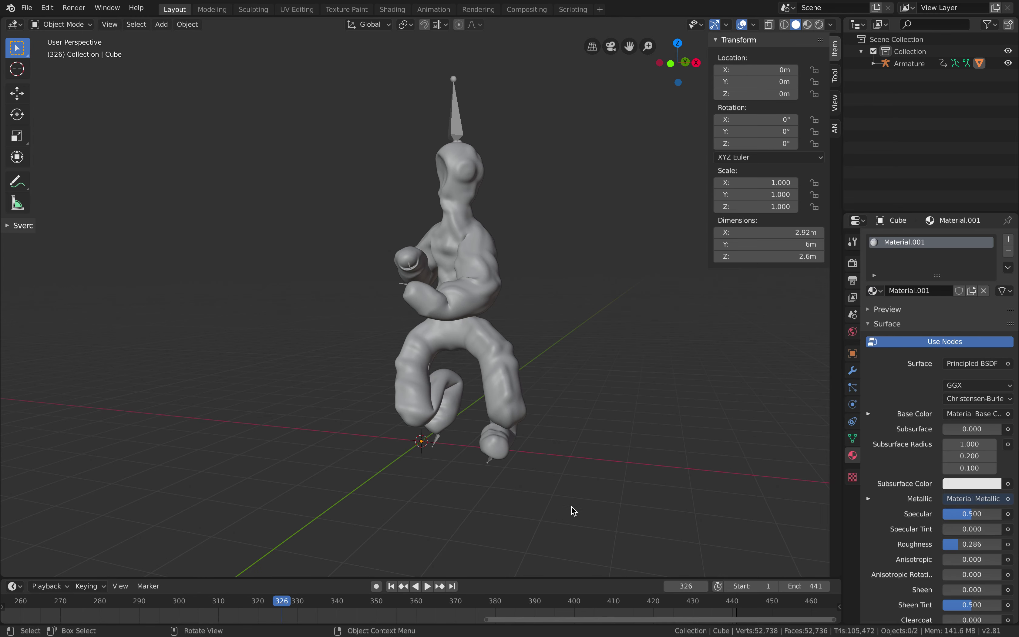
Preview the dance in Material Preview, stop at frame 369 and save
click(808, 25)
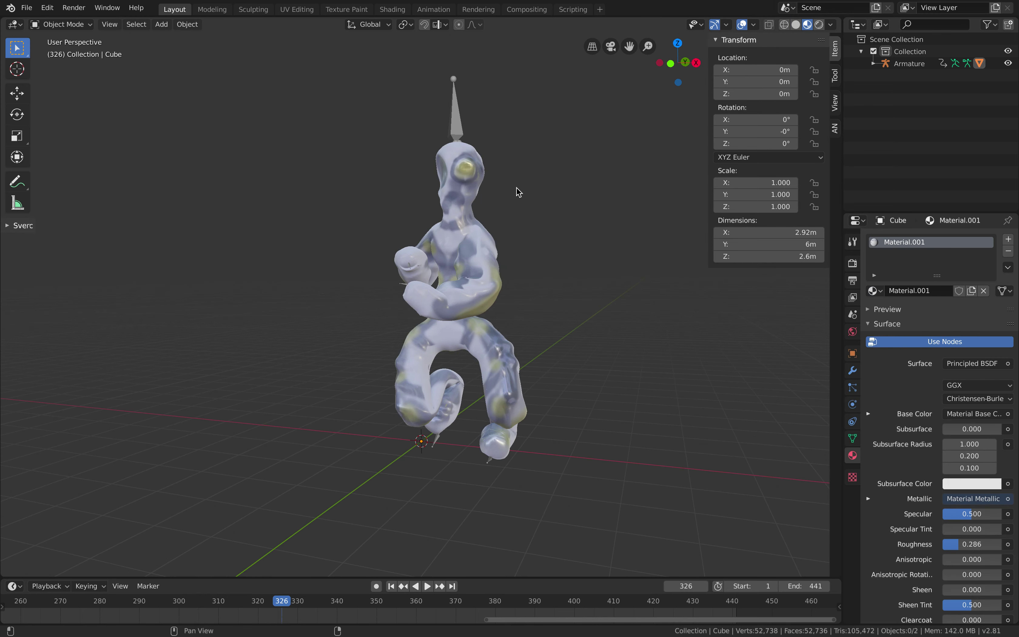
scroll(524, 208, down, 1)
key(space)
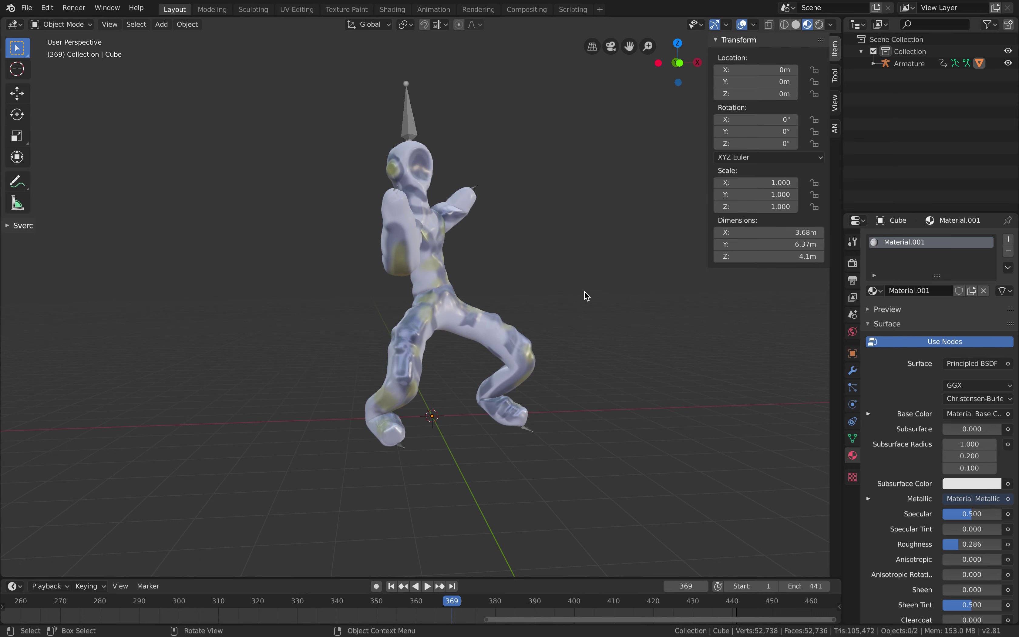
key(space)
key(ctrl+s)
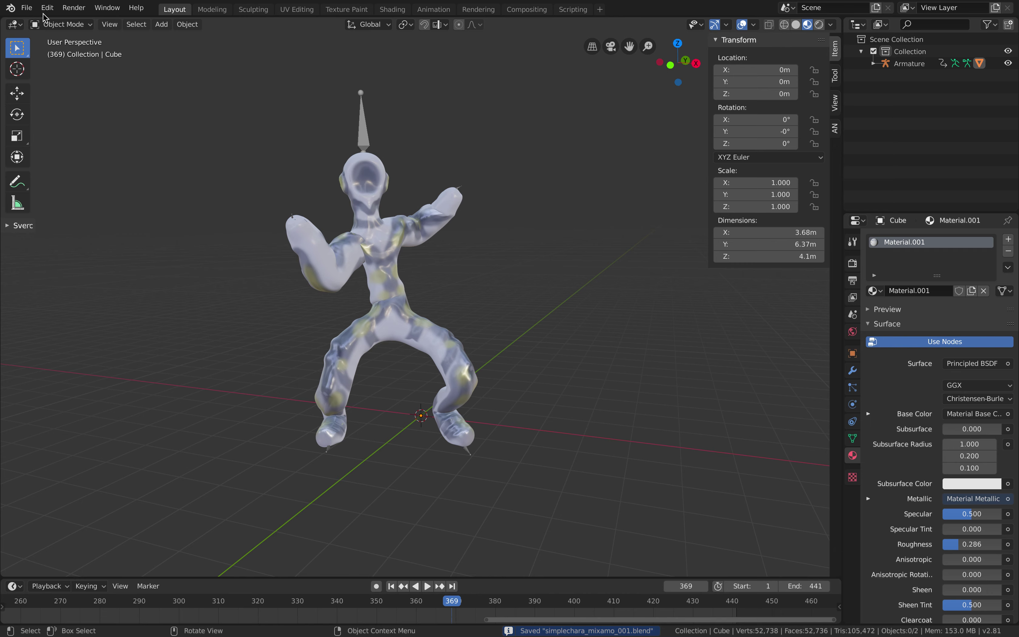
click(27, 8)
Export as glTF 2.0 using the glTF Separate (.gltf + .bin + textures) format
mouse_move(59, 186)
click(217, 280)
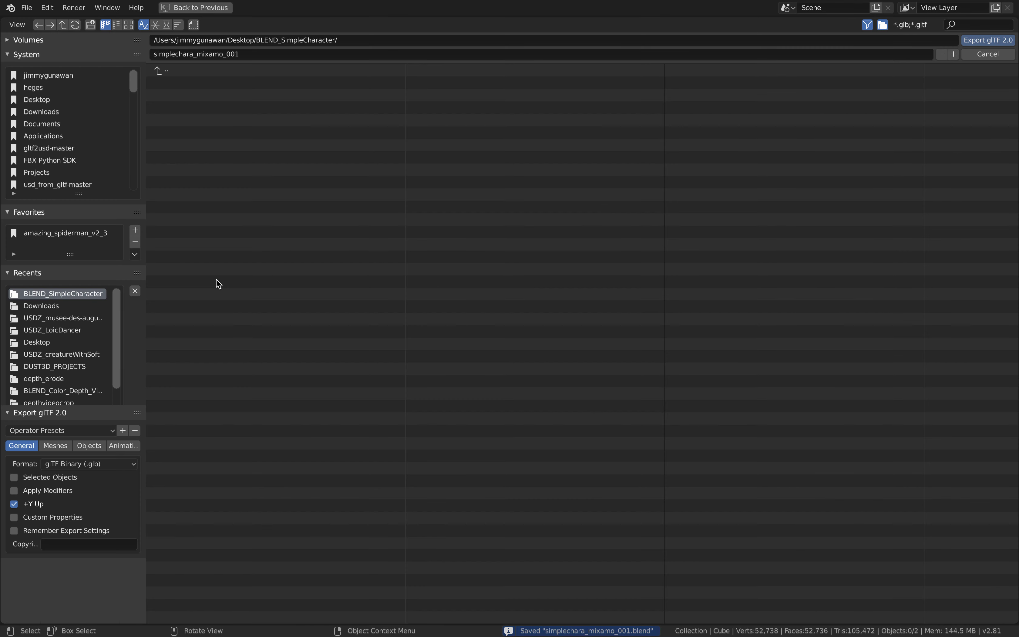
click(127, 464)
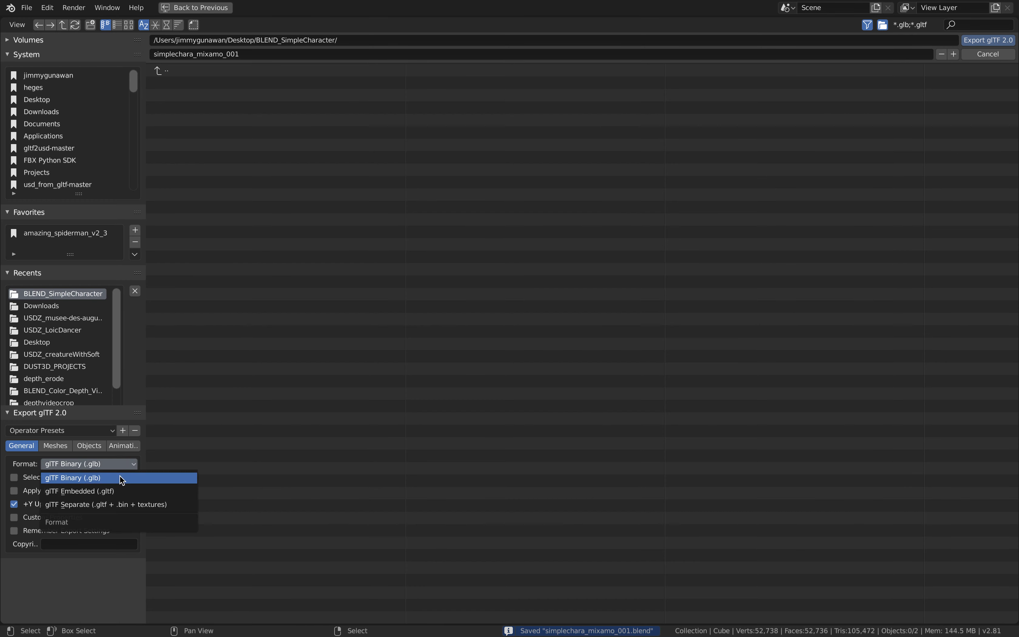
click(123, 505)
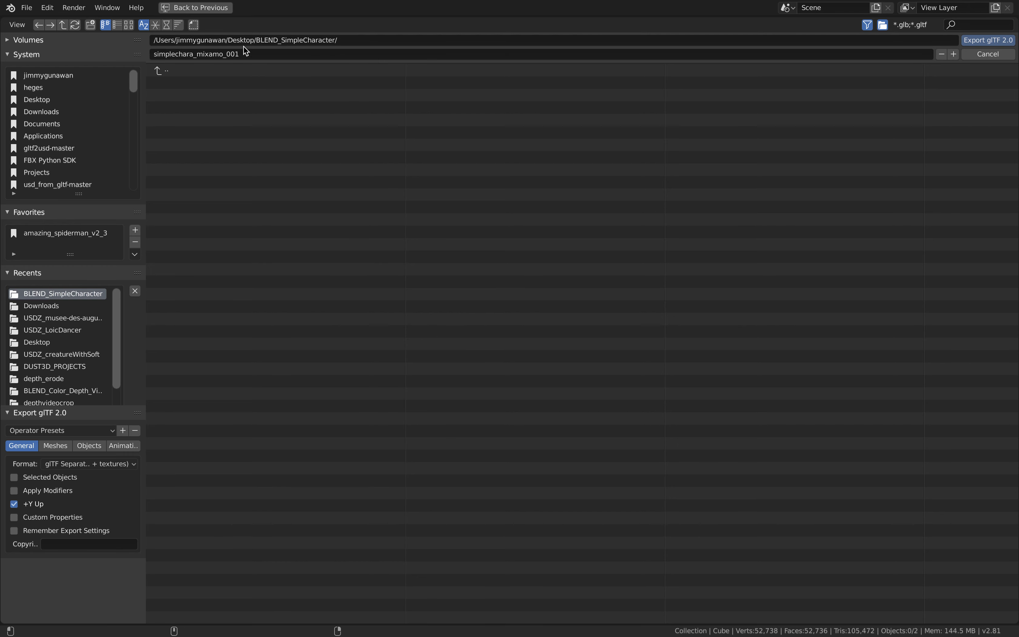
Create and open a USDZ export folder, then switch to the Finder desktop
click(90, 25)
text(USDZ)
key(Return)
click(200, 83)
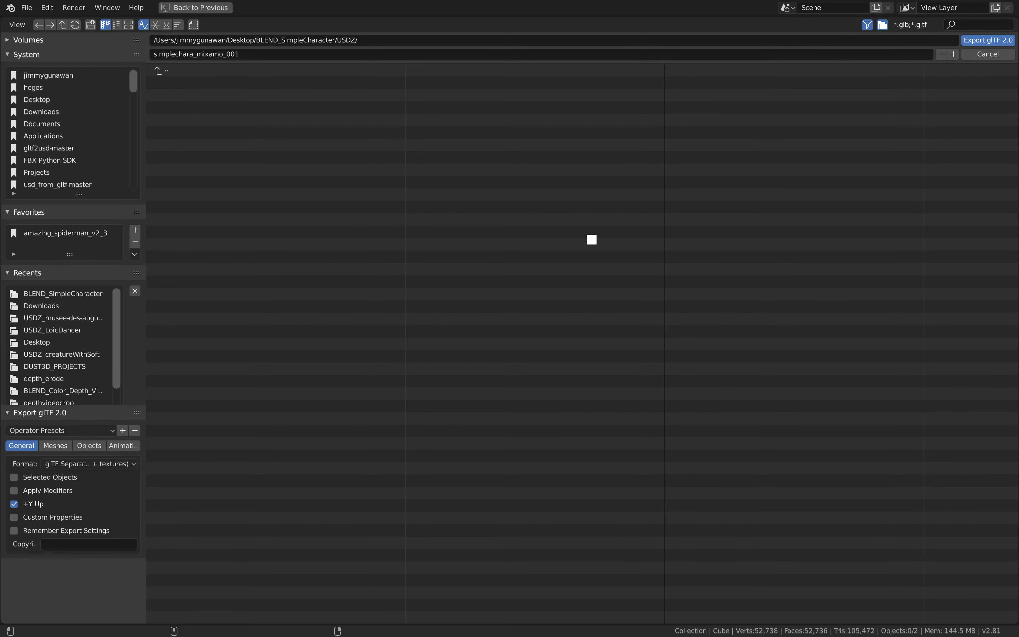
key(ctrl+Left)
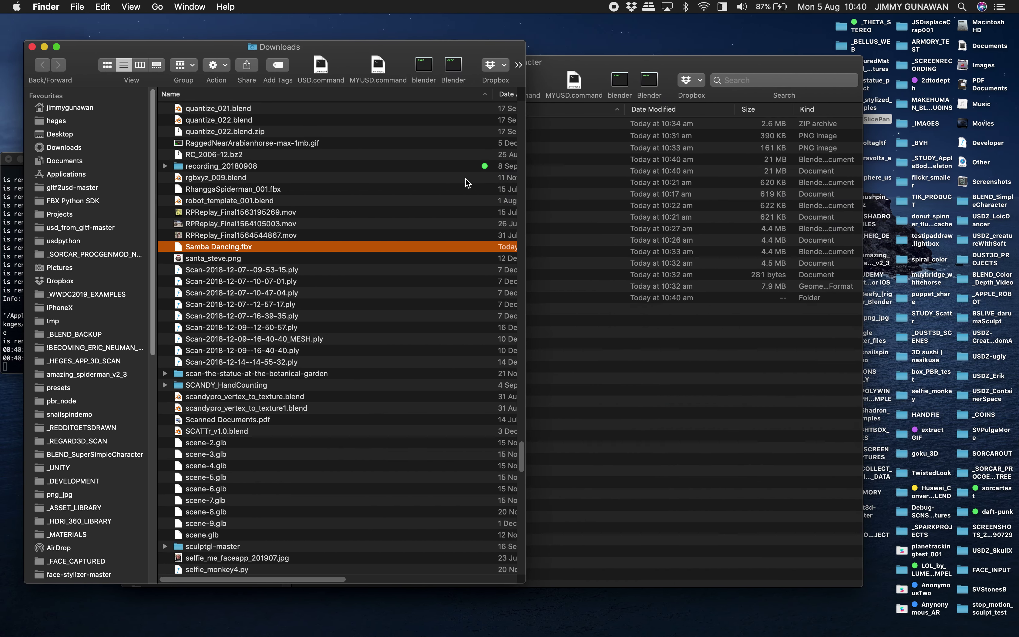
Go to the home folder in Finder and open the usdpython folder
drag(608, 63, 647, 66)
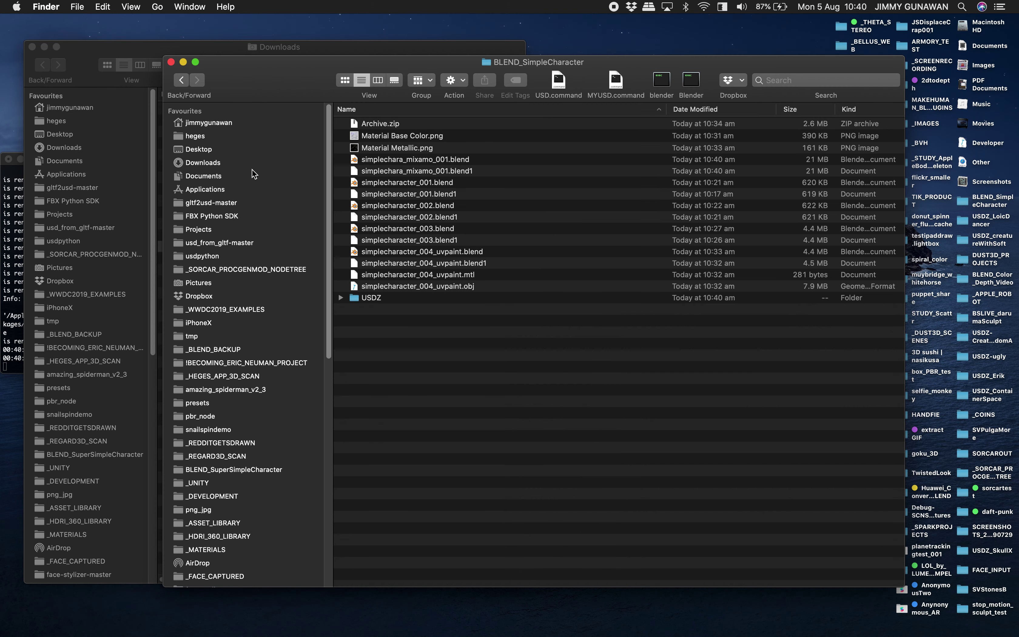
click(248, 124)
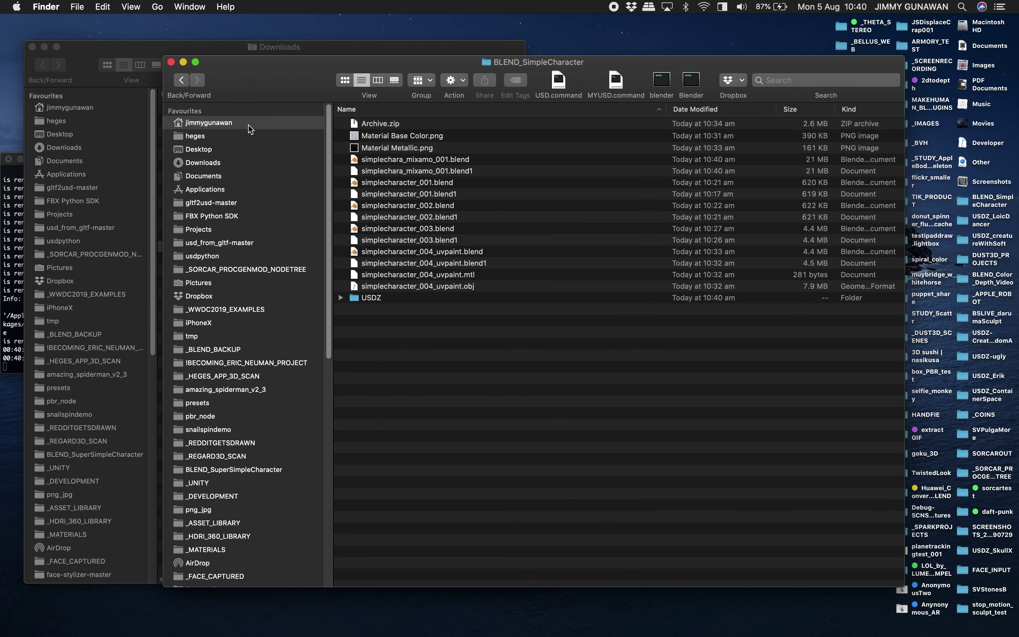
click(348, 148)
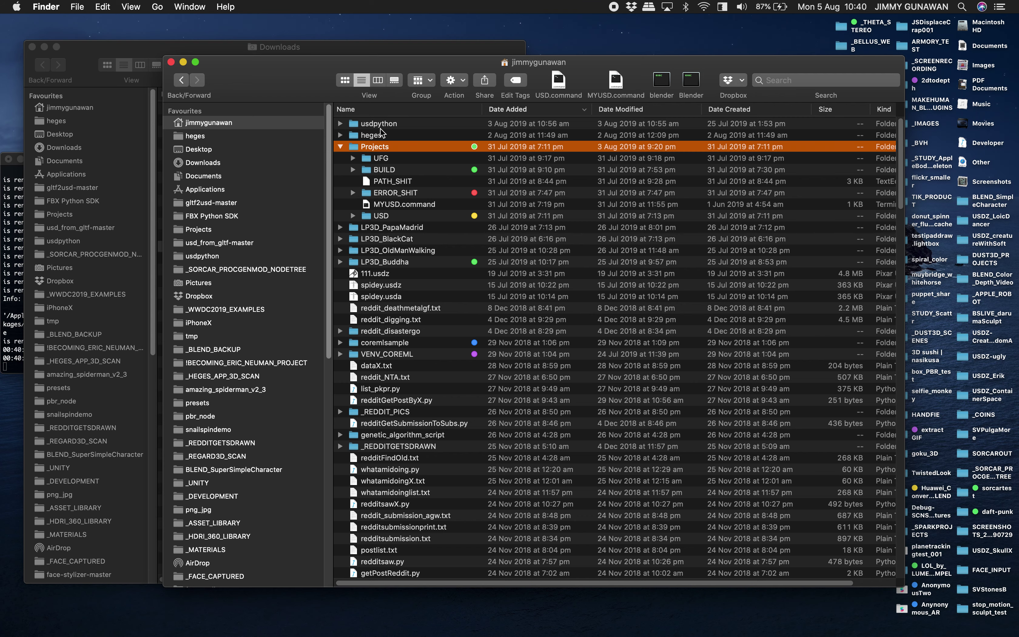
key(Up)
key(Up)
click(341, 147)
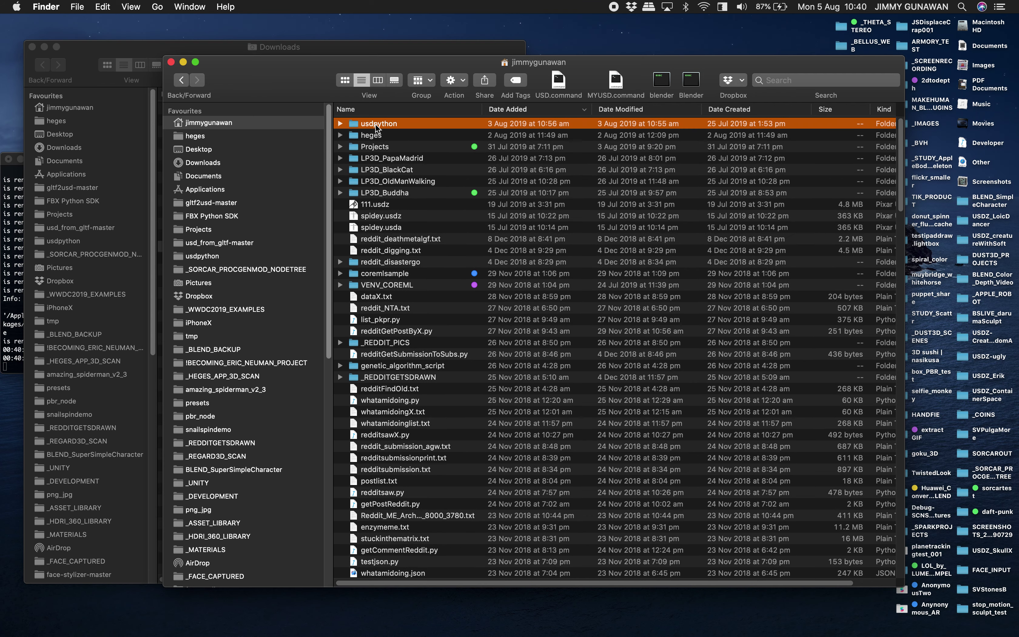
double_click(377, 127)
Collapse the USD and usdzconvert subfolders and run USD.command in Terminal
click(342, 158)
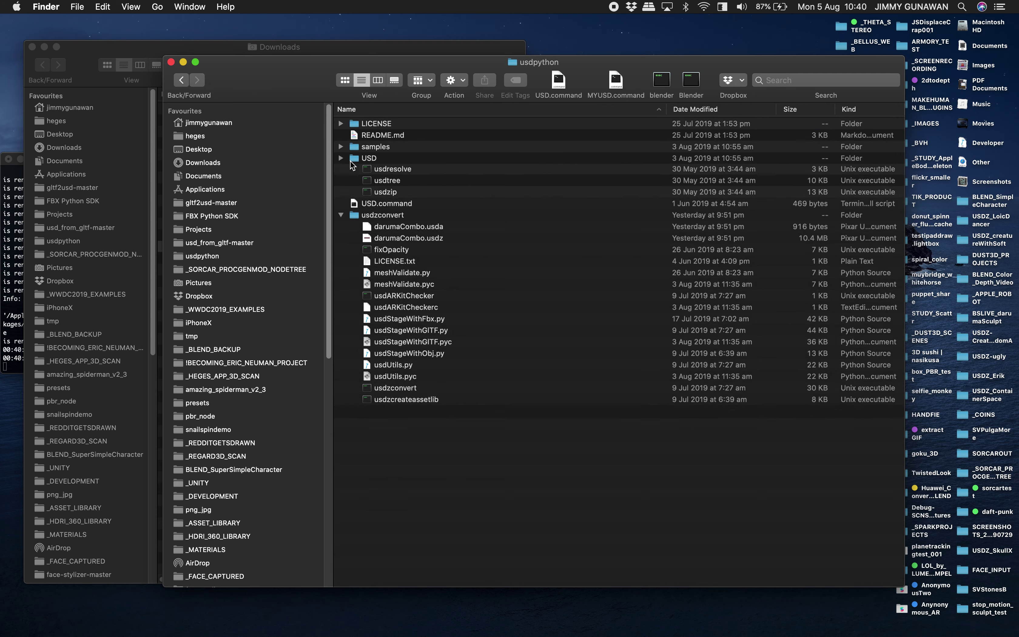
drag(346, 88, 464, 117)
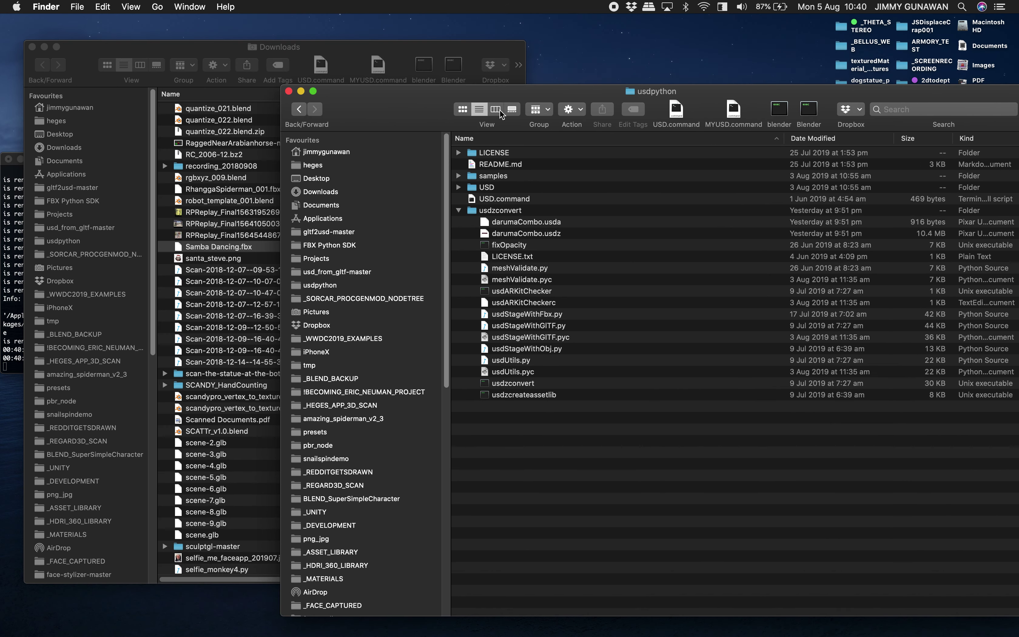
click(459, 211)
click(511, 202)
double_click(511, 200)
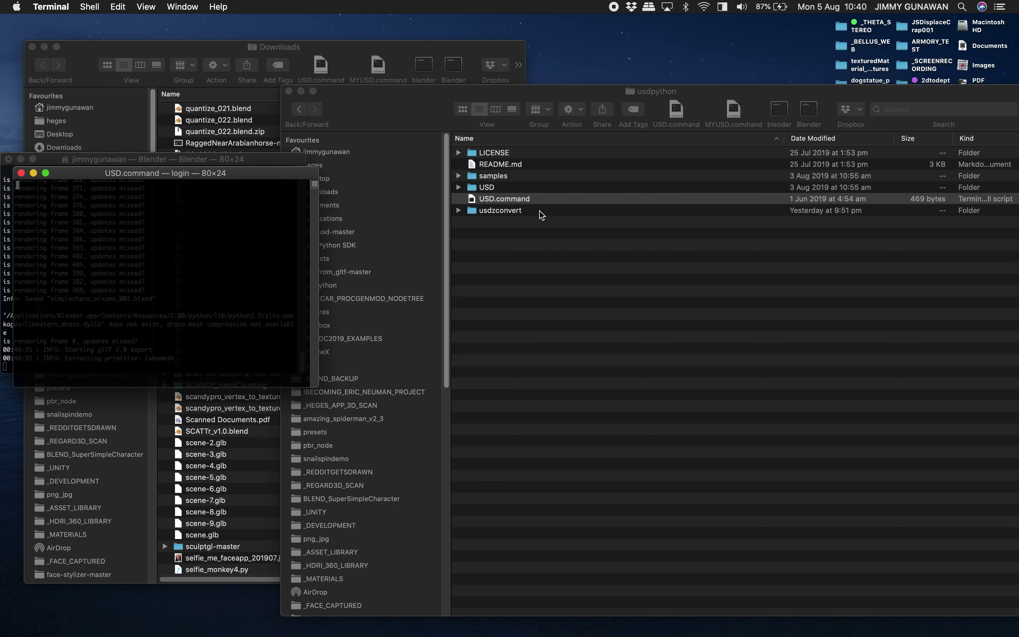
Open the Desktop > BLEND_SimpleCharacter > USDZ folder in Finder
drag(461, 94, 477, 95)
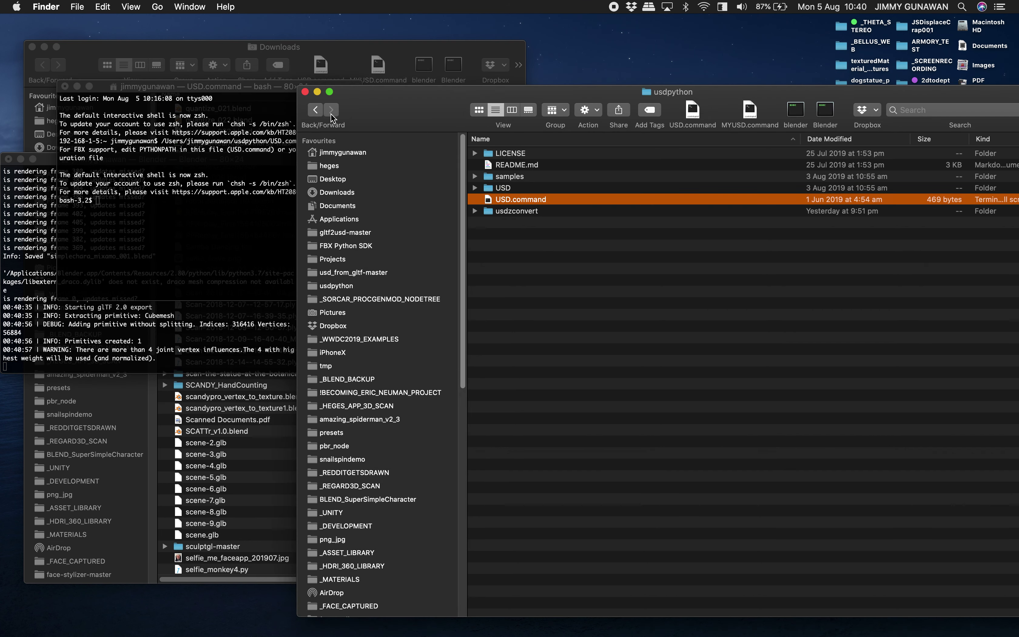
click(316, 111)
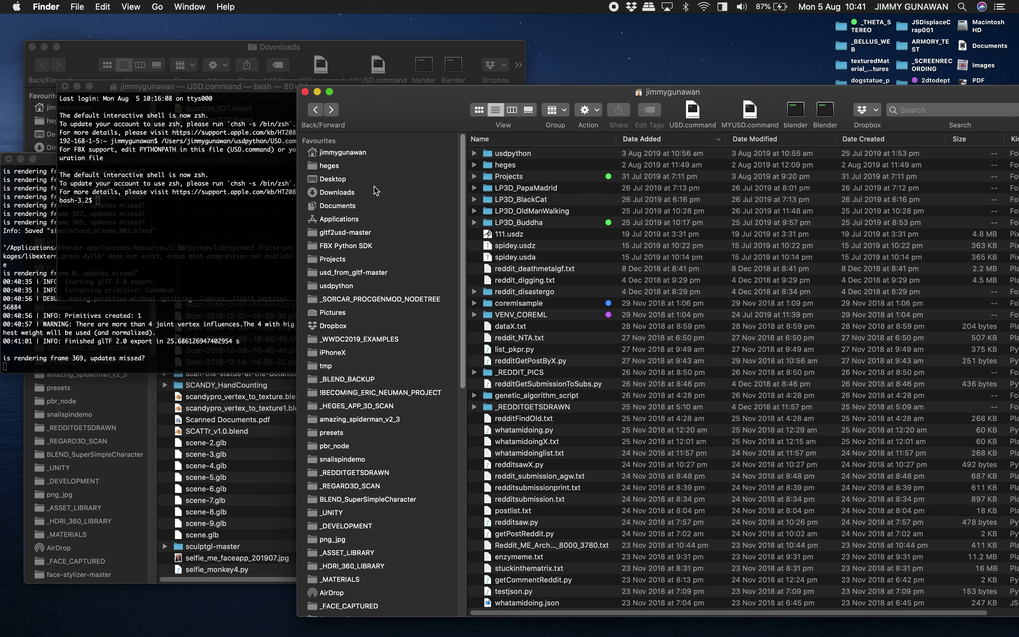
click(350, 179)
drag(249, 90, 245, 86)
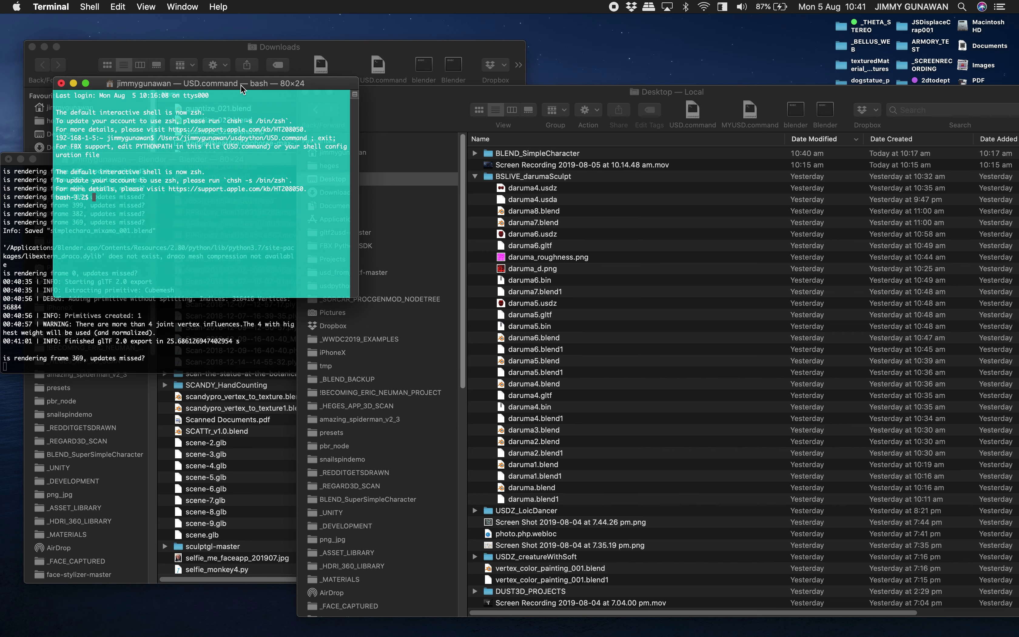
click(528, 155)
click(534, 154)
double_click(533, 153)
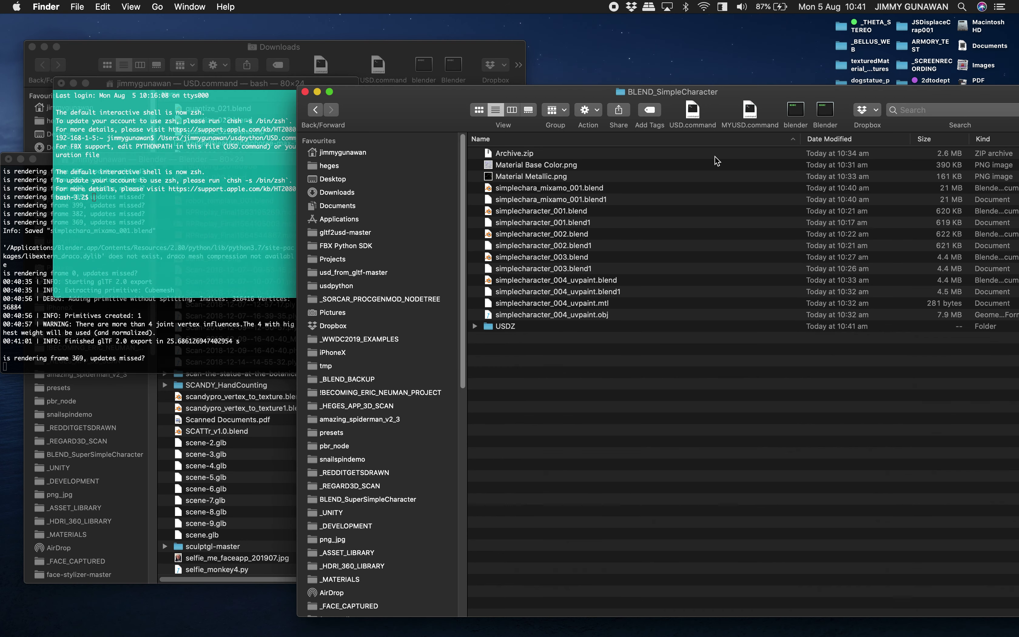
click(475, 154)
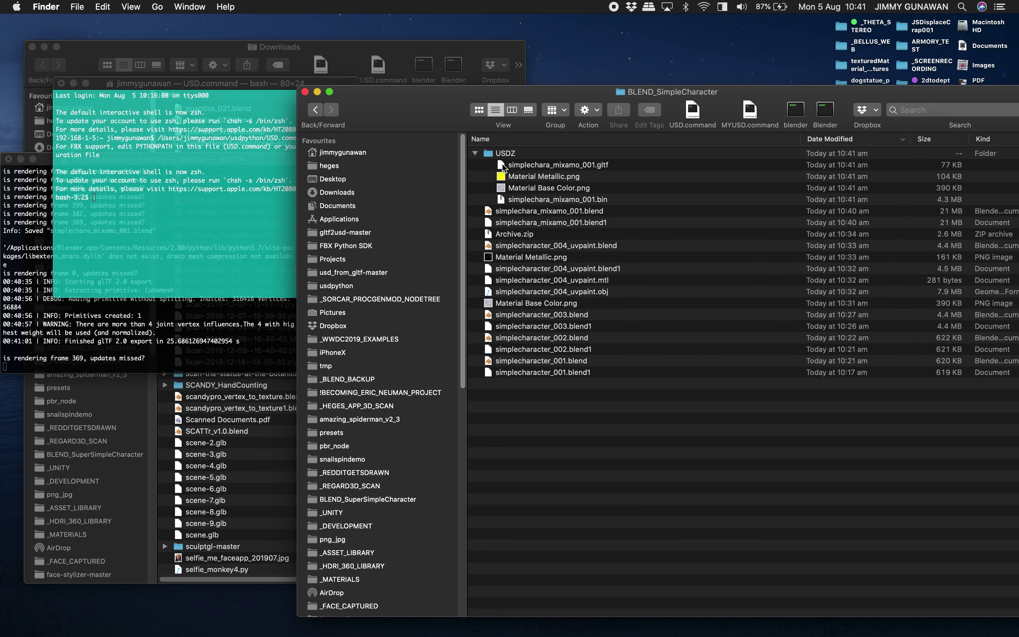
Drop simplechara_mixamo_001.gltf into Terminal after usdzconvert to start the conversion, then go to the browser
click(543, 178)
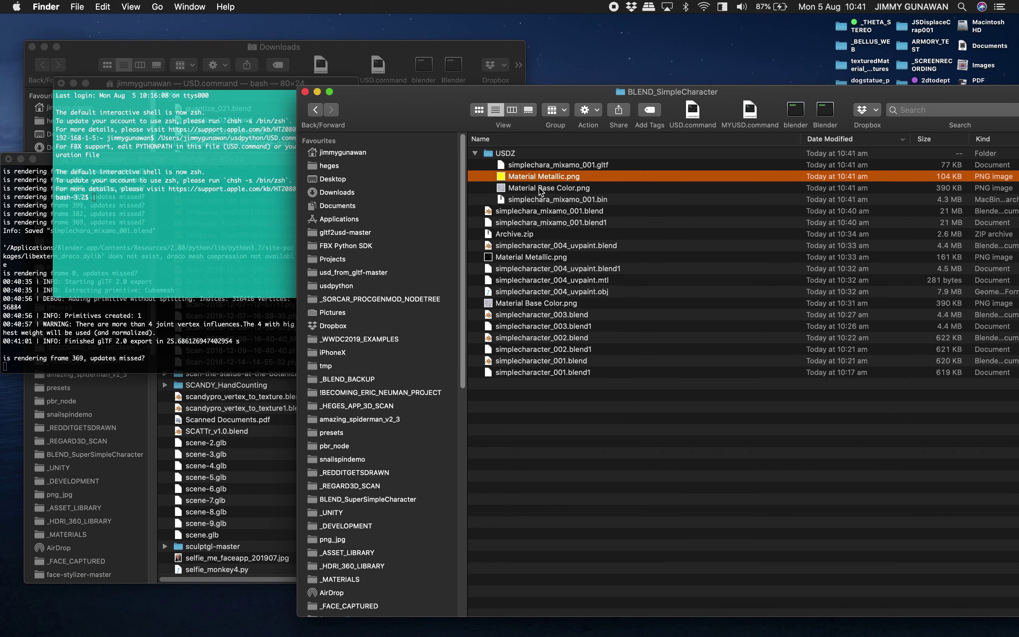
click(574, 165)
click(576, 197)
click(567, 176)
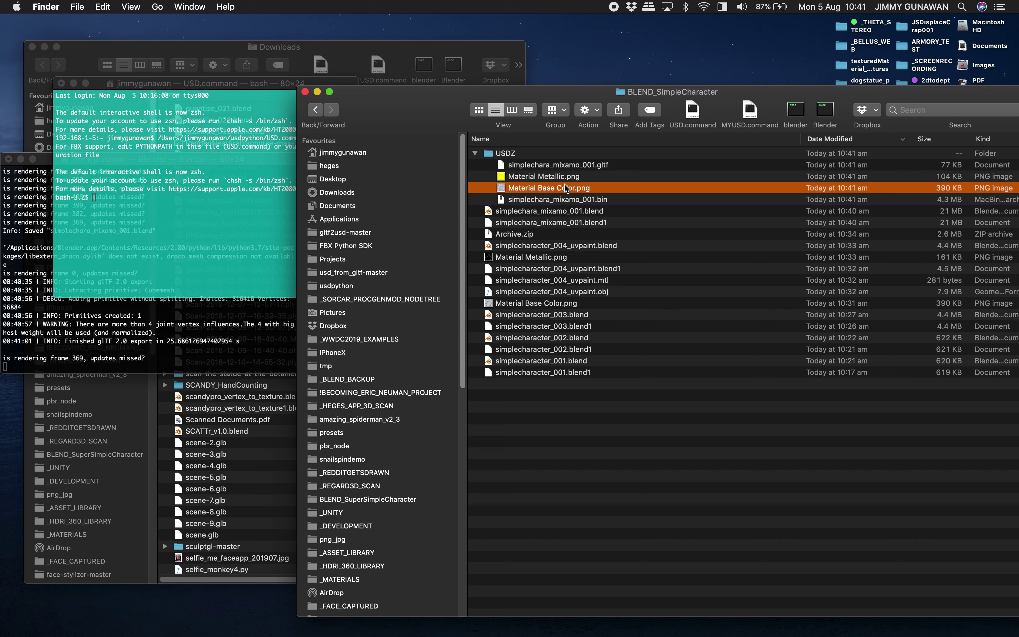
drag(576, 166, 228, 204)
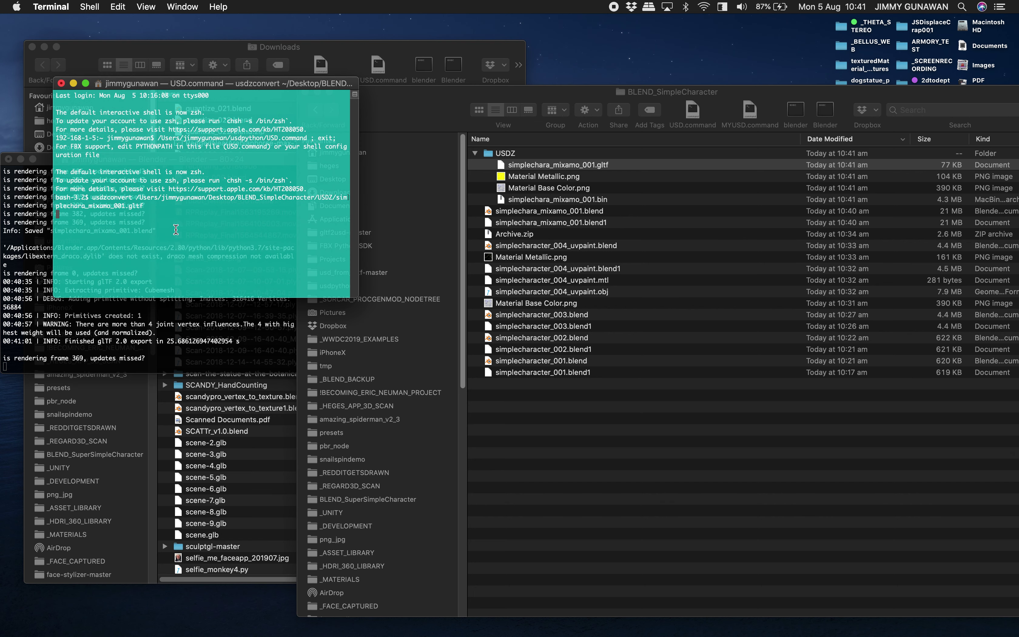
drag(216, 90, 219, 137)
key(ctrl+Right)
key(ctrl+Right)
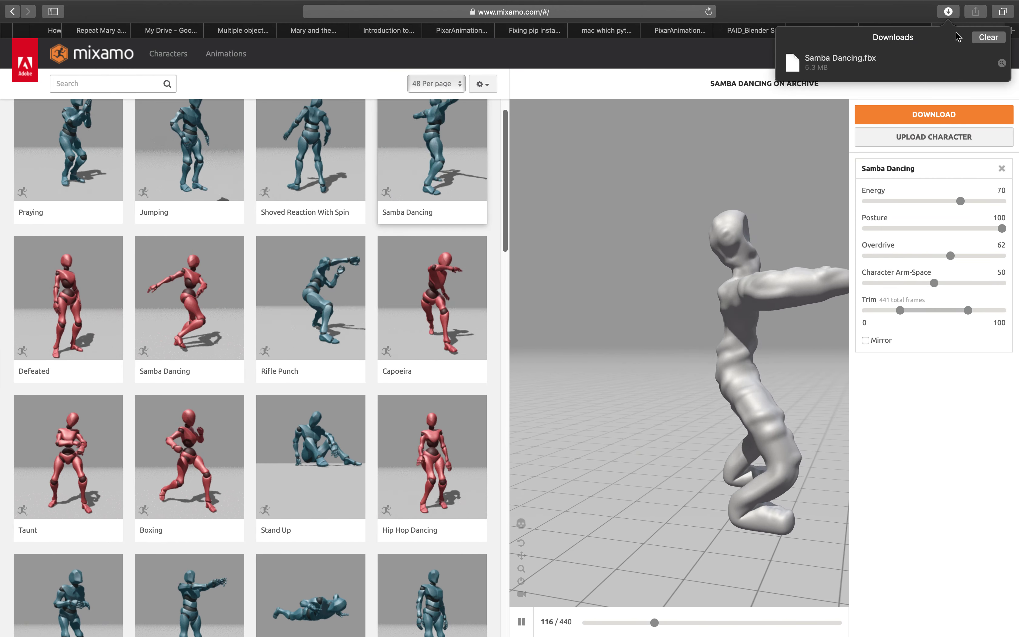
Load the glTF Viewer site in a new browser tab
key(super+l)
click(1012, 31)
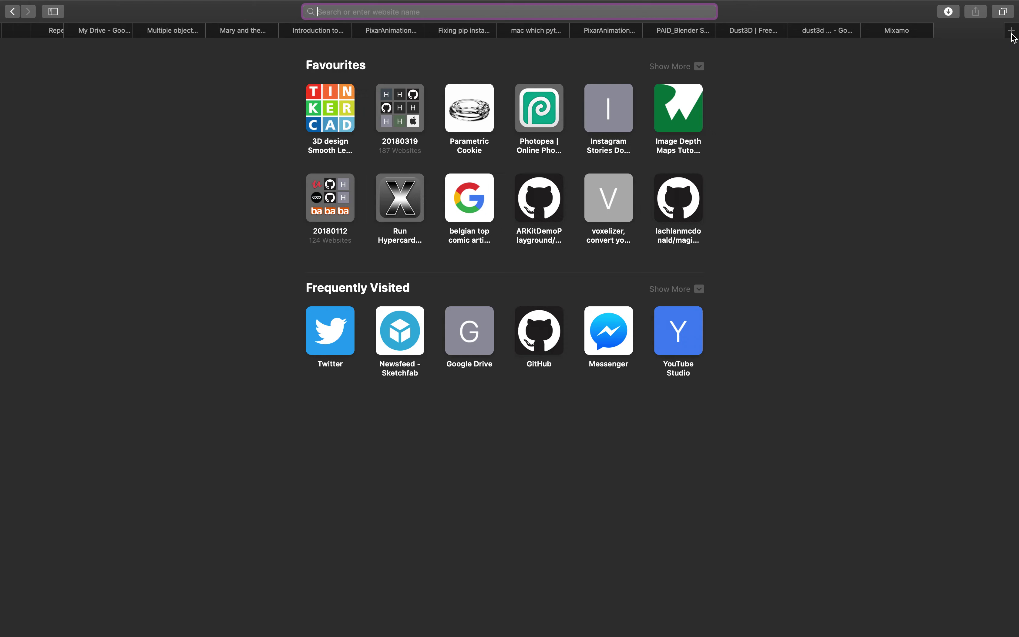
text(gltf-viewer.donmccurdy.com)
key(Return)
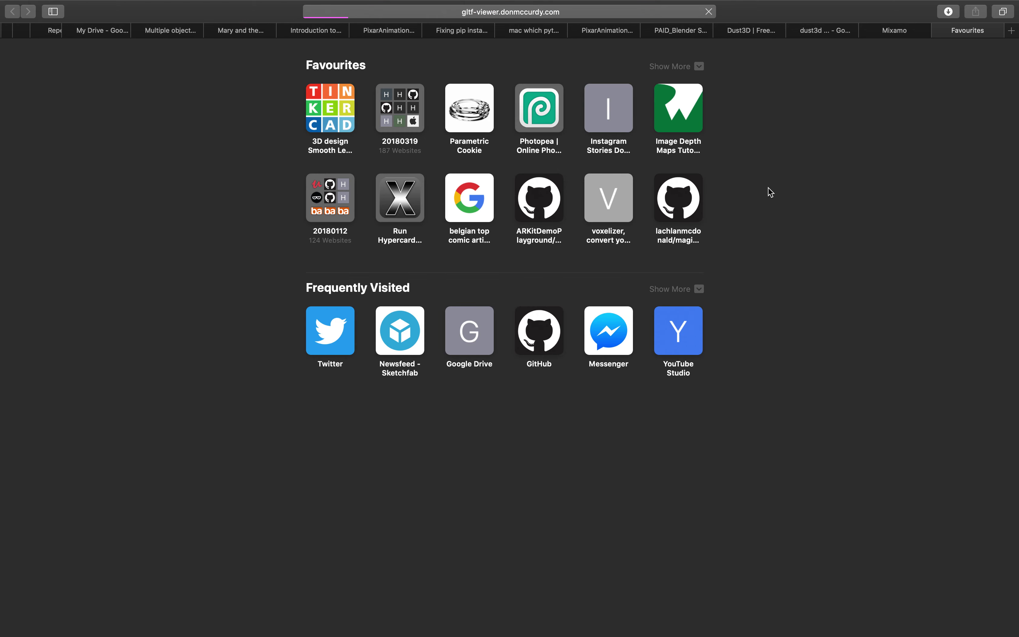
Load the exported gltf, bin and PNG texture files into glTF Viewer, inspect, then close the tab
key(ctrl+Left)
key(ctrl+Left)
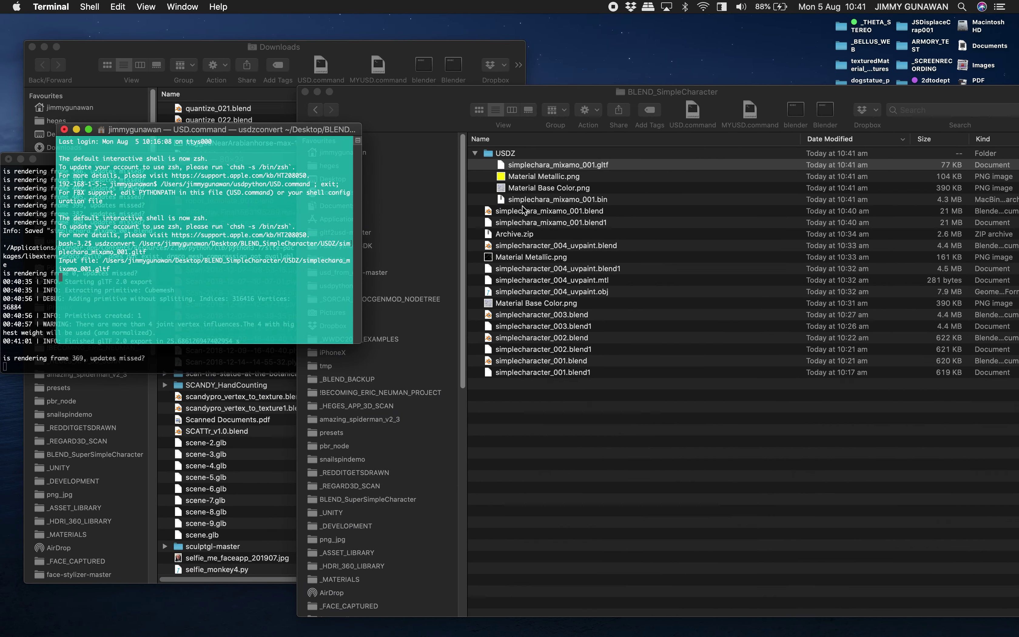
click(555, 163)
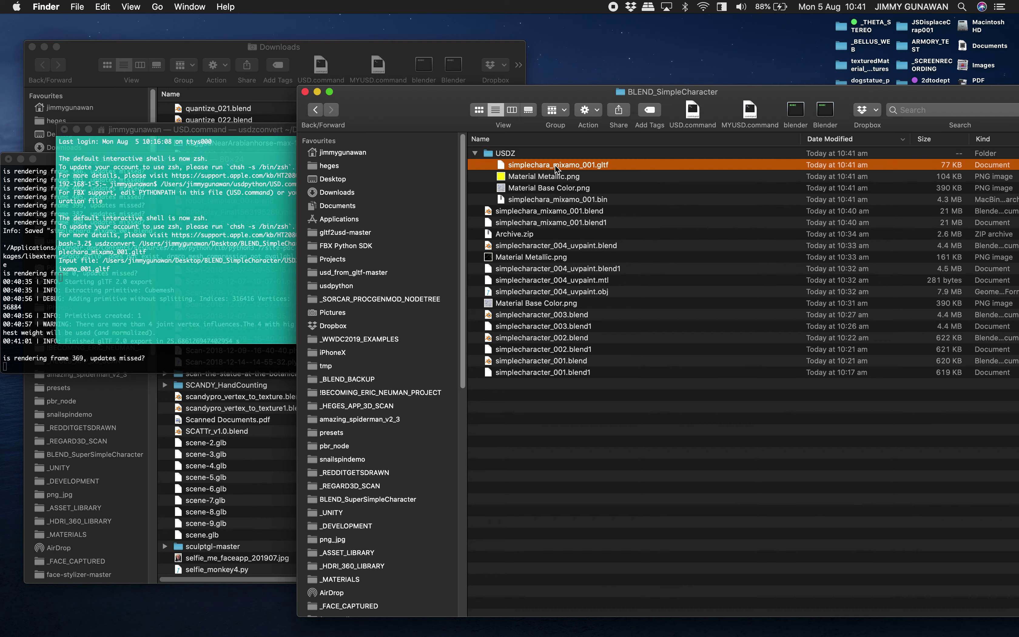
shift+click(564, 194)
shift+click(607, 210)
drag(584, 176, 514, 302)
key(ctrl+Right)
key(ctrl+Right)
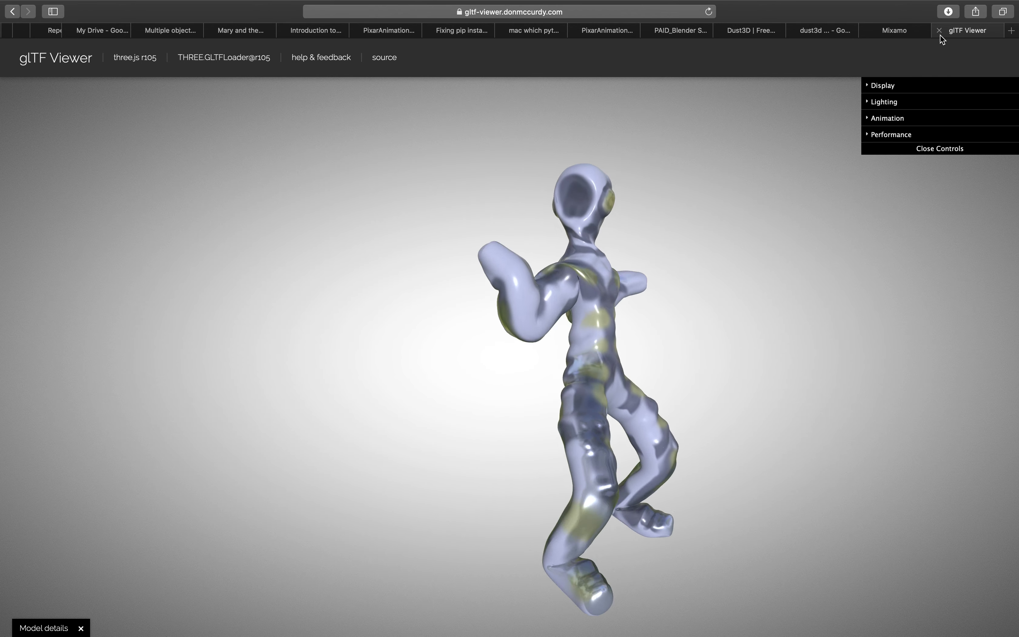
click(940, 30)
key(ctrl+Left)
key(ctrl+Left)
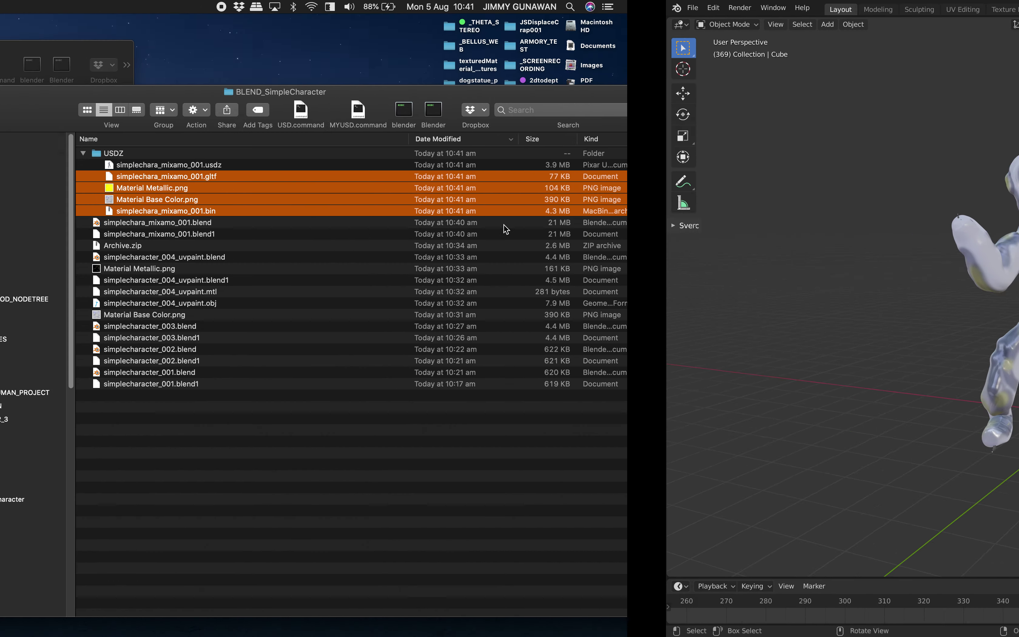
Preview simplechara_mixamo_001.usdz in Quick Look as a textured dancing character
click(556, 163)
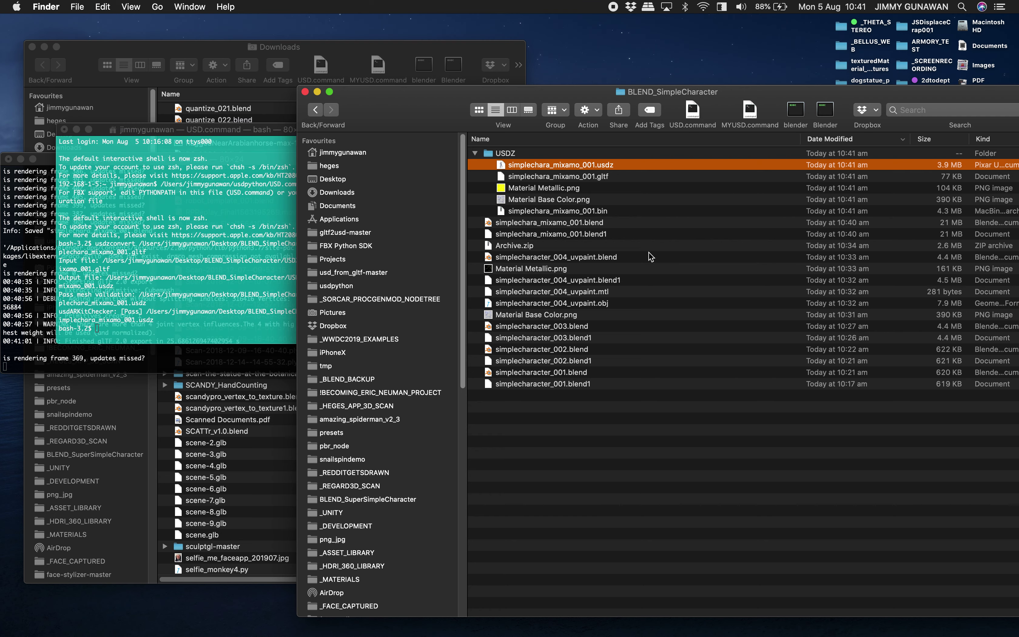
key(space)
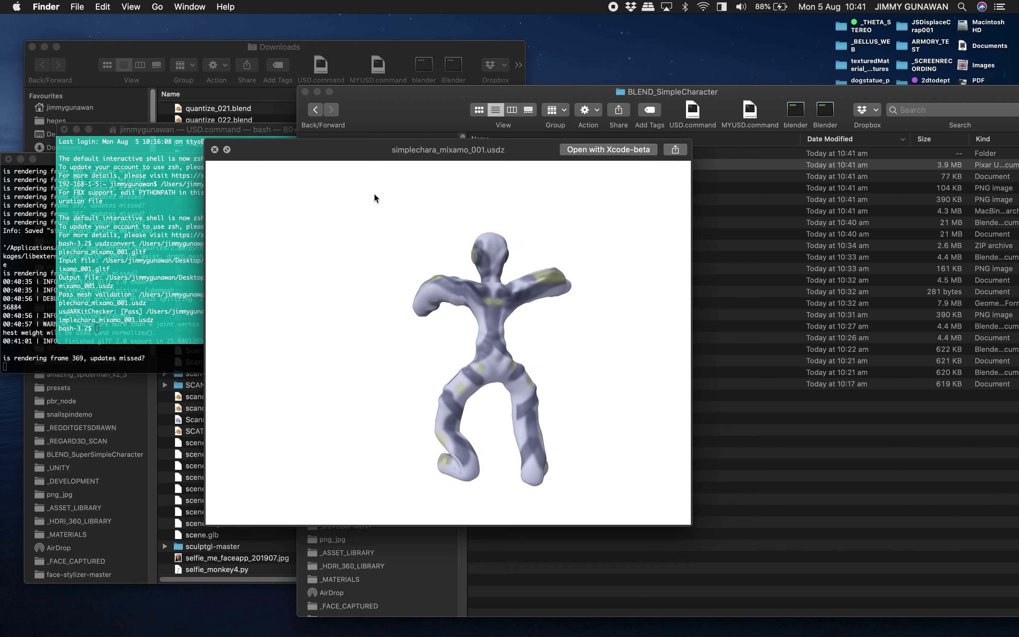
click(215, 150)
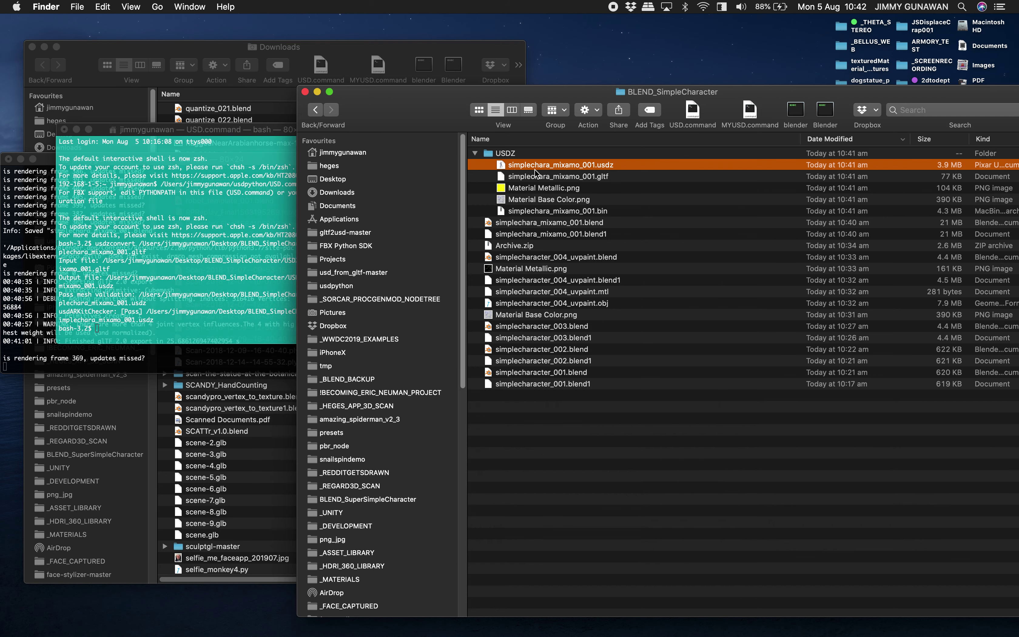
Move the Finder window aside, orbit the character in Blender, and return to Mixamo
drag(554, 96, 502, 99)
key(ctrl+Right)
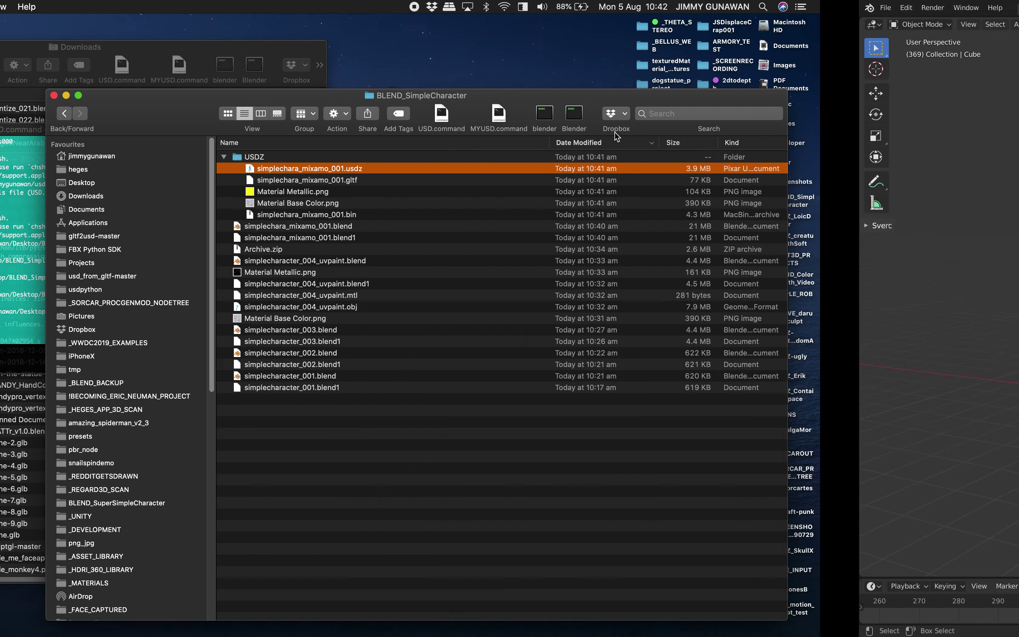
middle_drag(618, 137, 589, 166)
key(ctrl+Right)
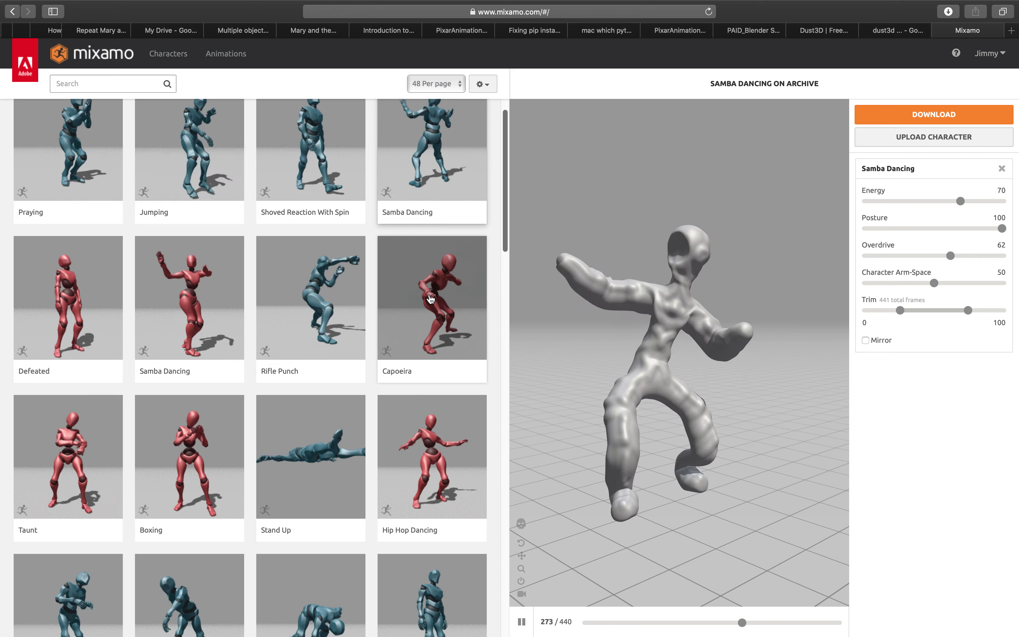
Preview Capoeira and Bellydancing on the character, then orbit the dancing character in Blender
click(462, 296)
scroll(344, 526, down, 5)
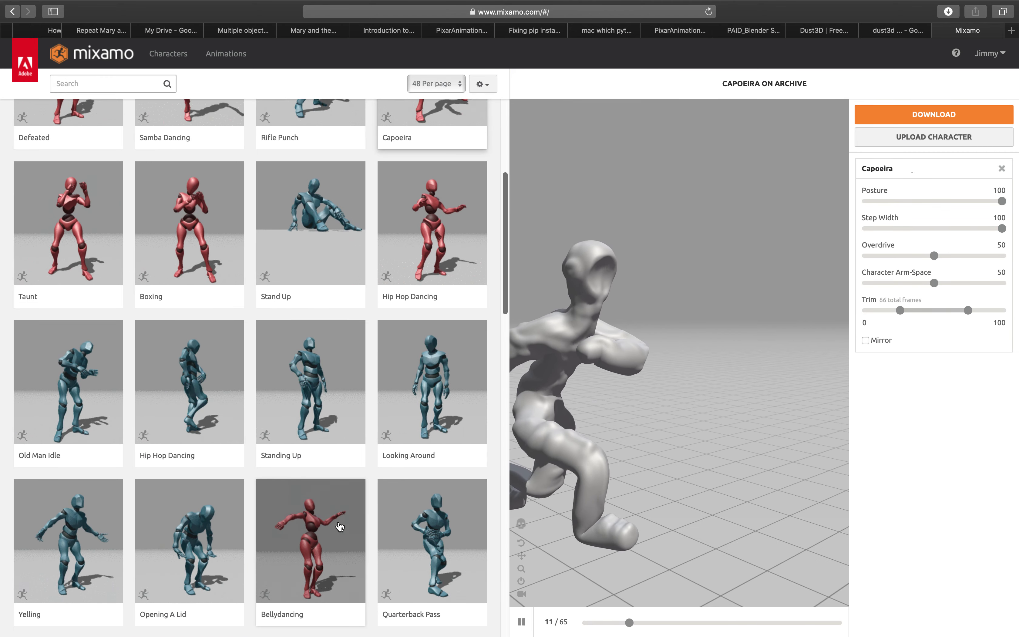
click(343, 526)
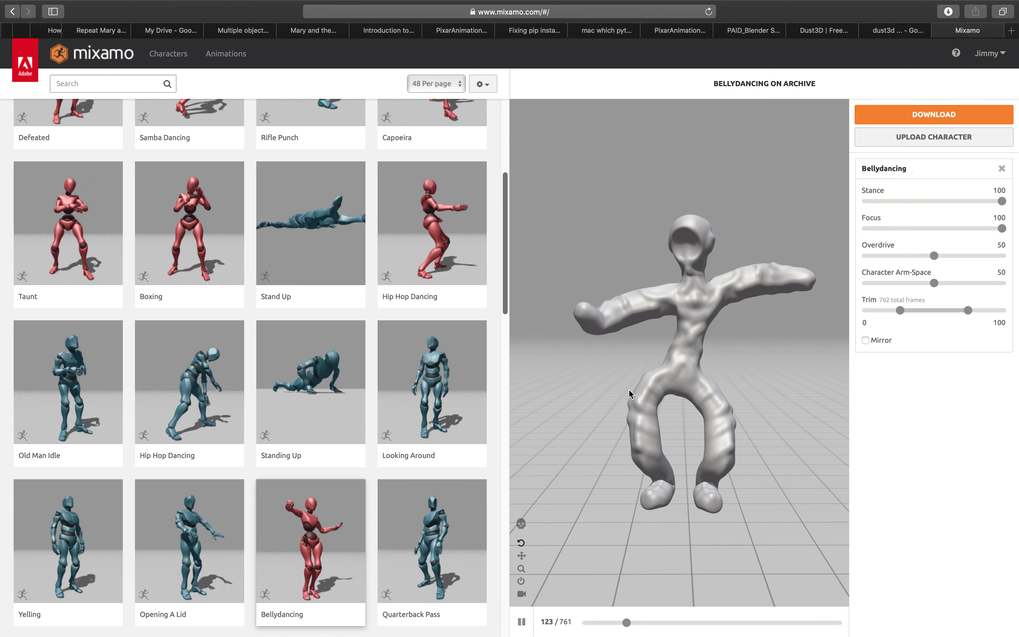
key(ctrl+Left)
middle_drag(485, 376, 453, 355)
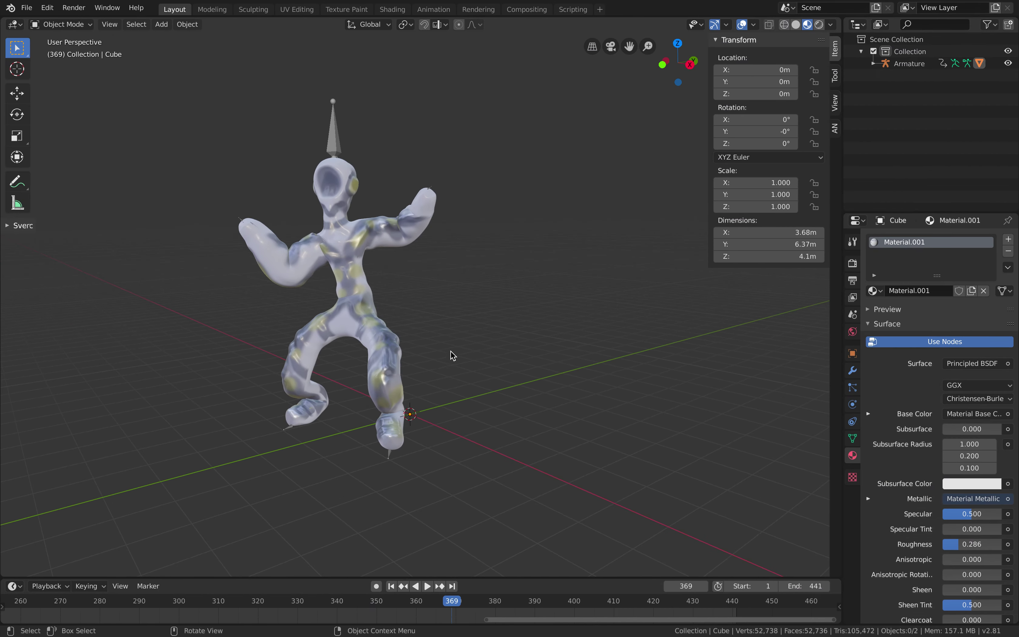